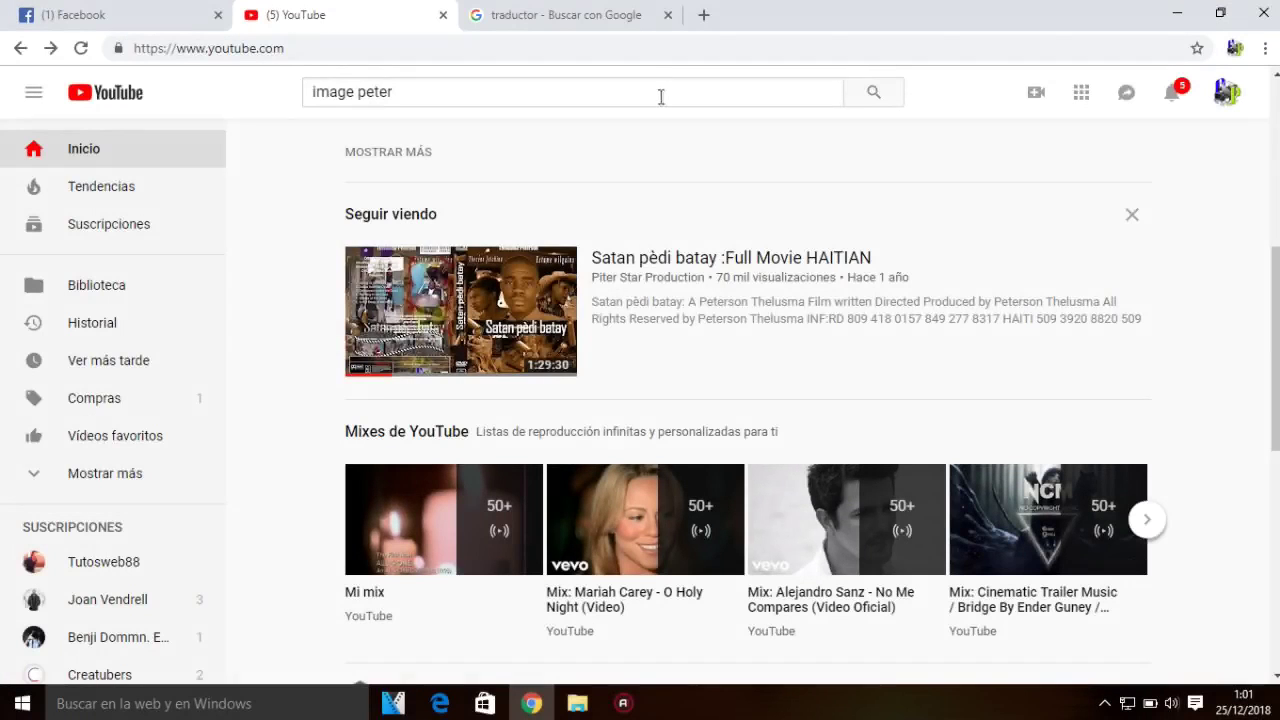
- Search YouTube for "image peter" and subscribe to the image peter channel from its channel page
left_click(657, 95)
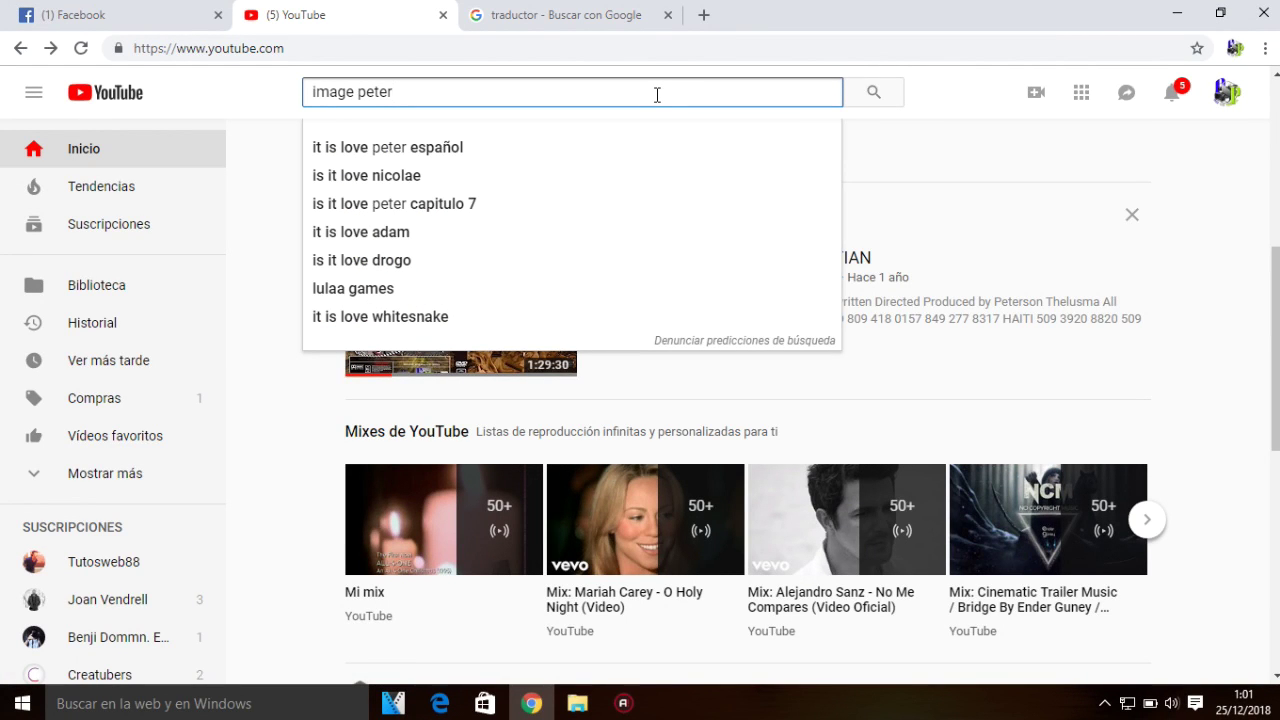
left_click(871, 95)
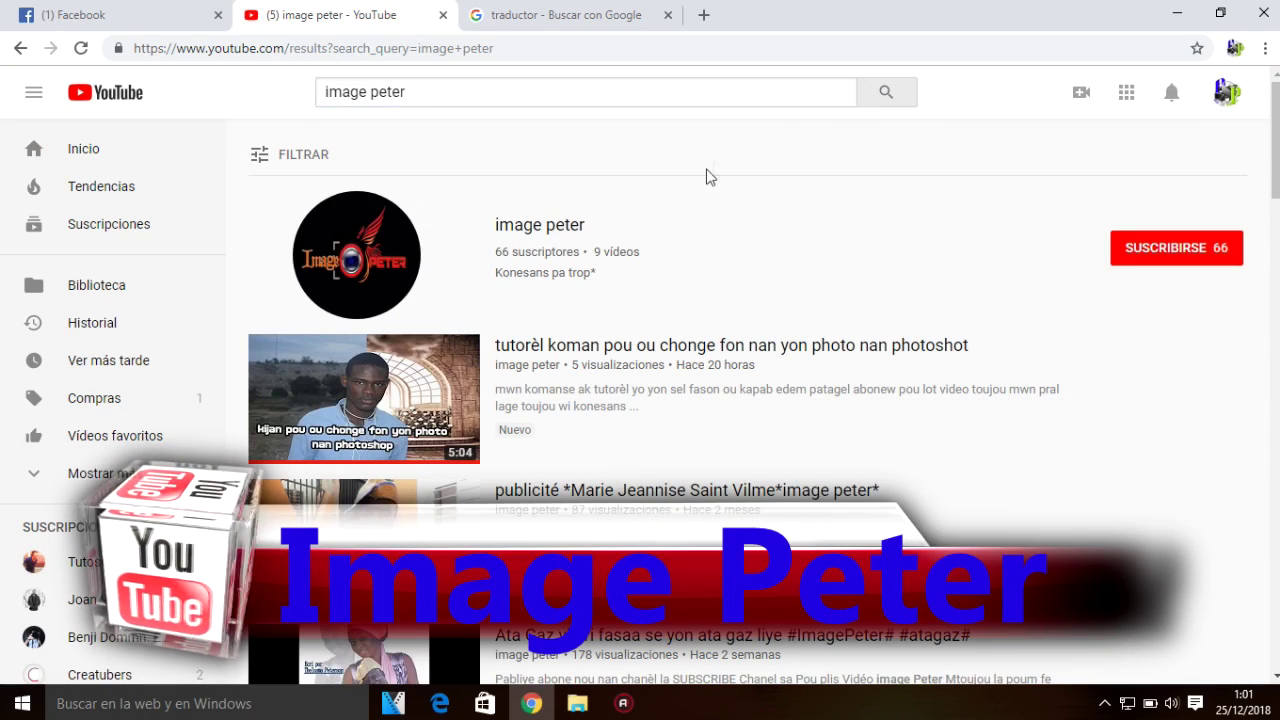
left_click(571, 228)
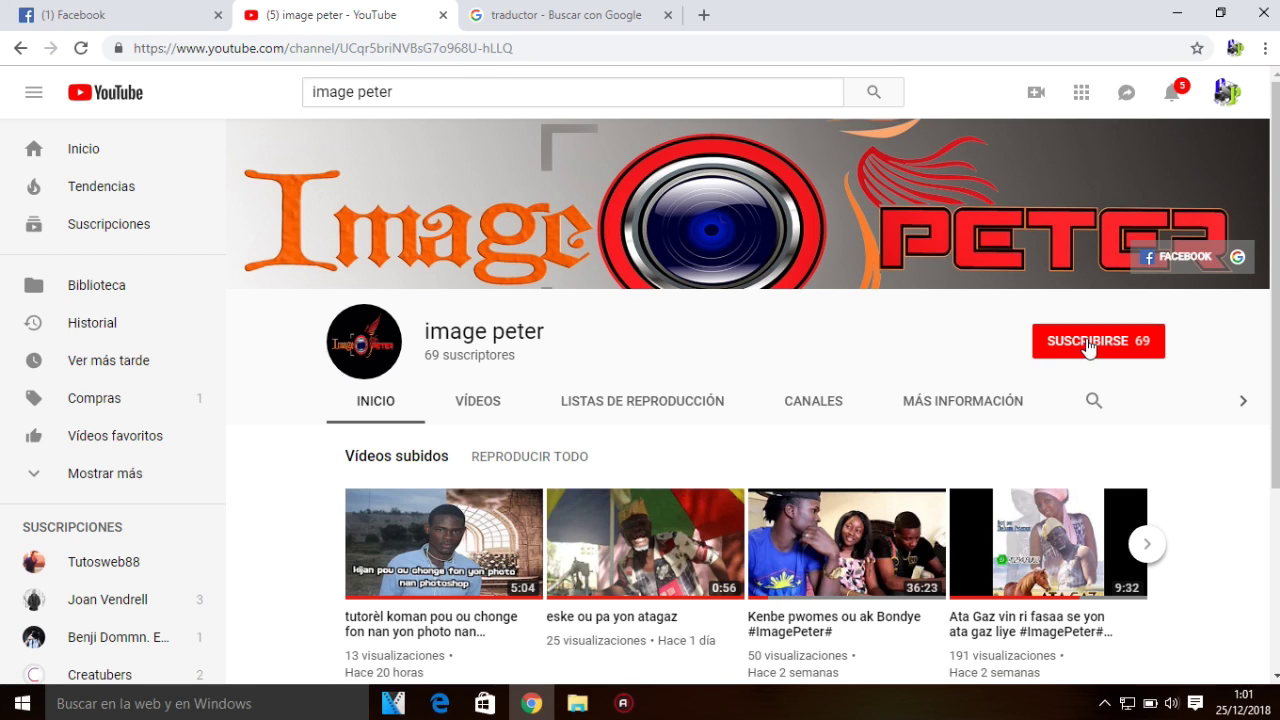
left_click(1088, 345)
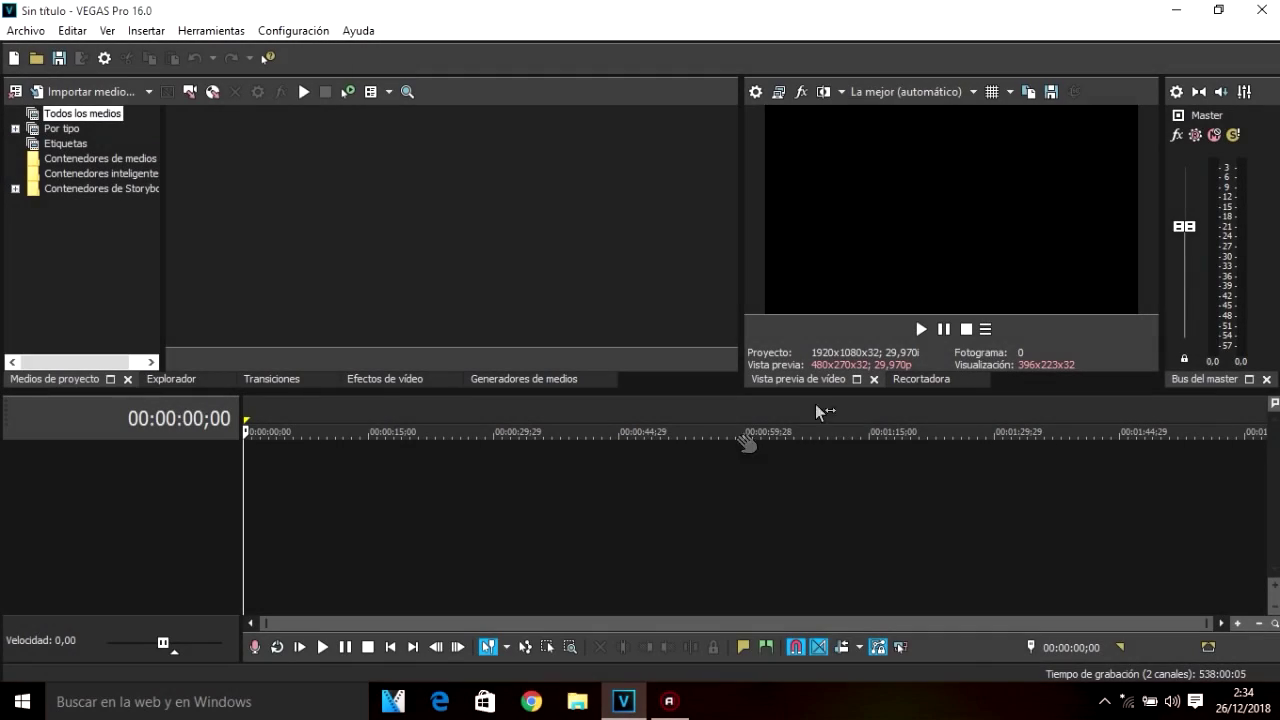
- Open the "tutorel image peter" folder from the desktop and examine its MVI_8907 and MVI_8912 video clips
left_click(1175, 11)
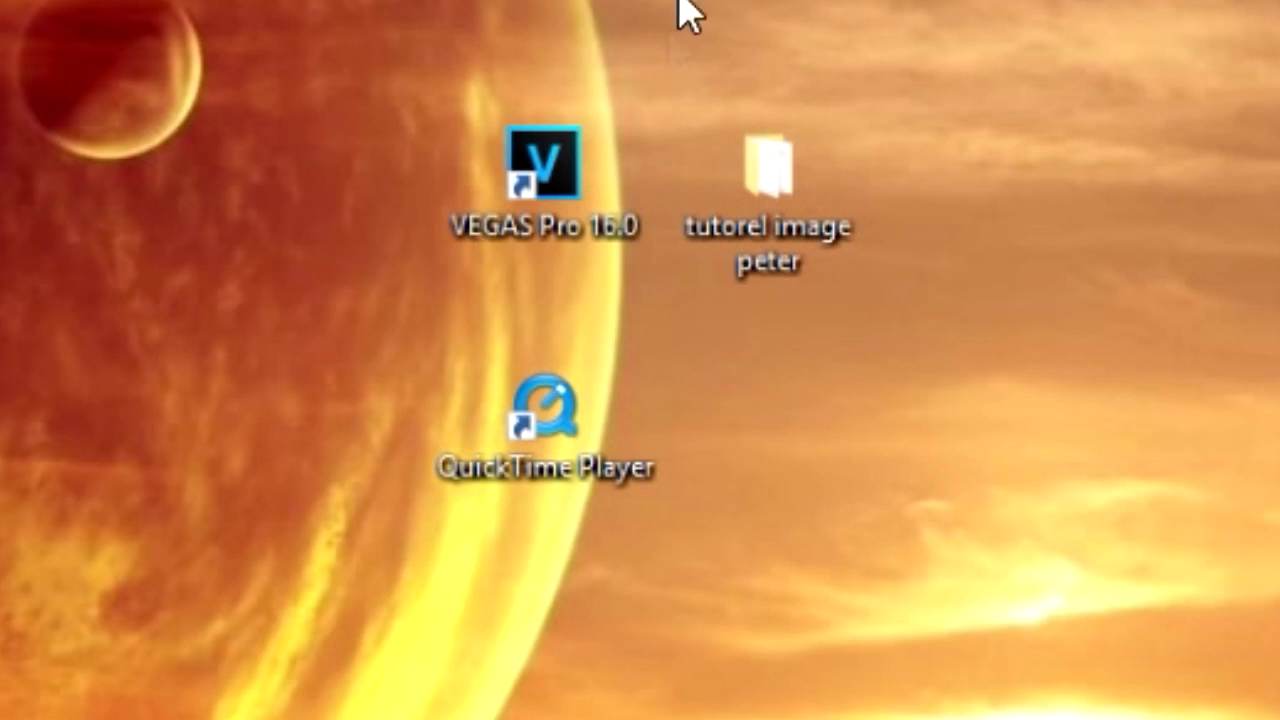
double_click(800, 240)
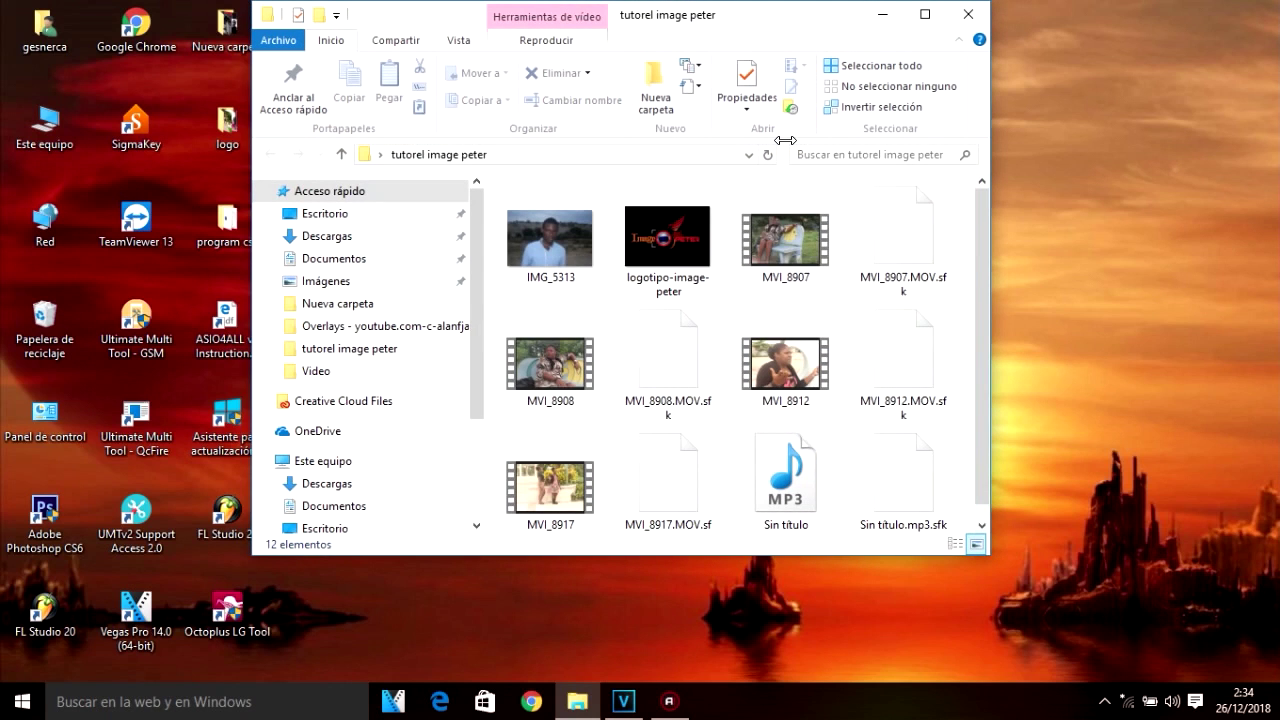
scroll(975, 240, "down", 1)
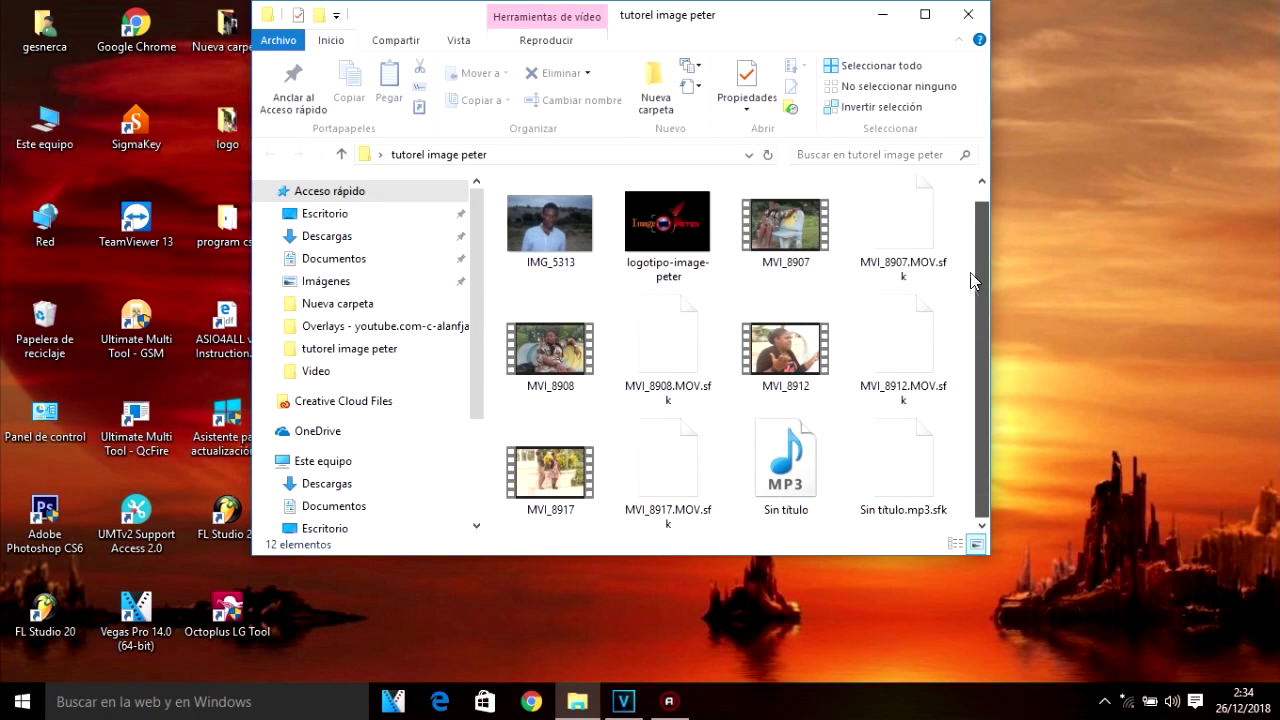
left_click(812, 320)
left_click(788, 244)
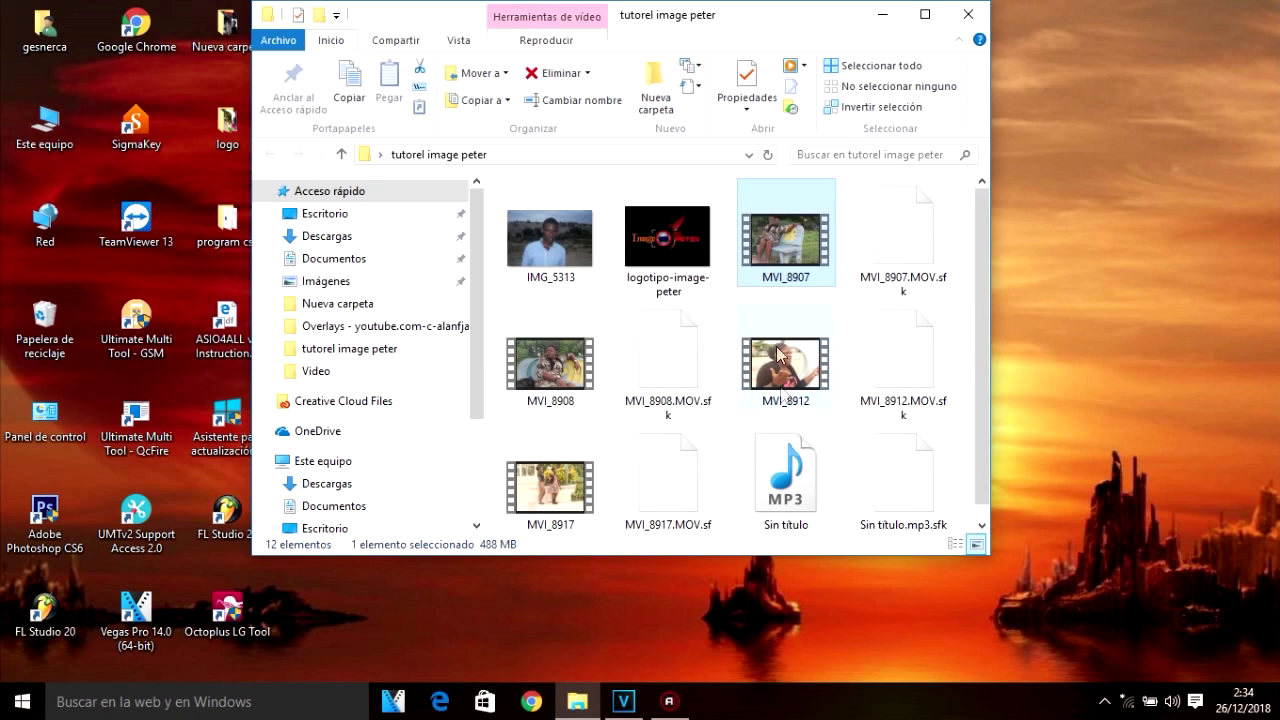
left_click(805, 405)
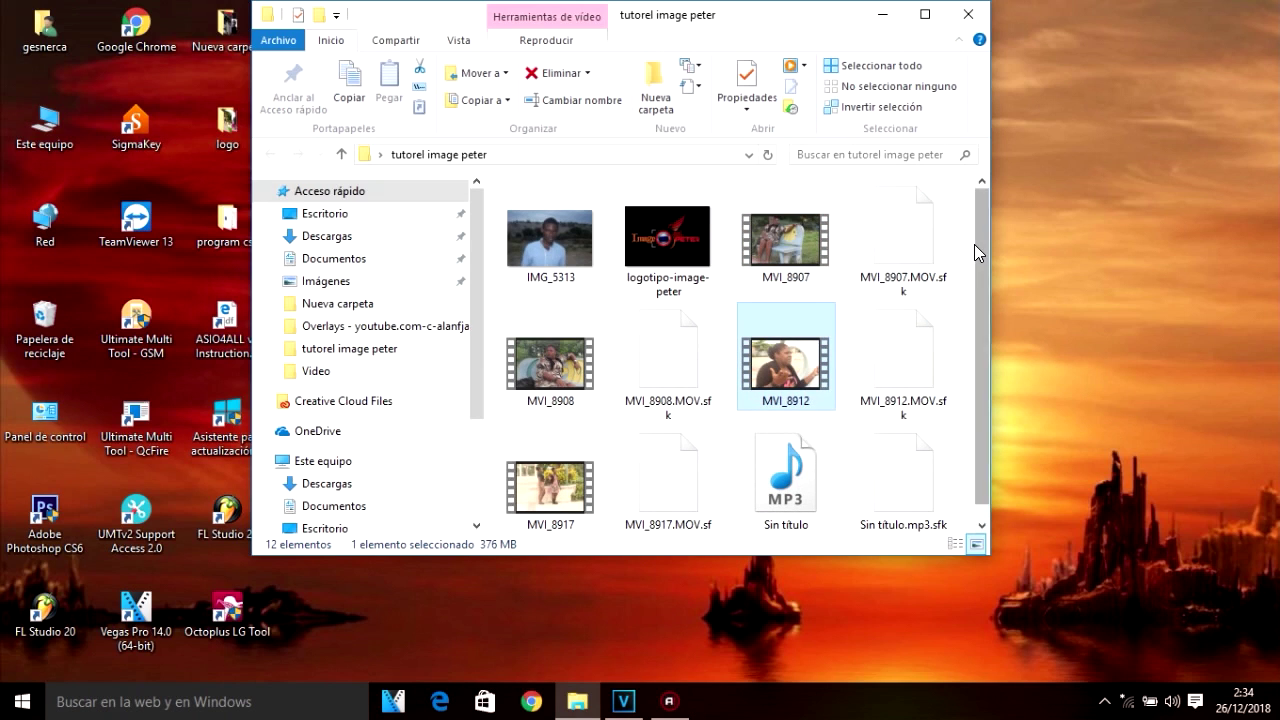
scroll(986, 252, "down", 1)
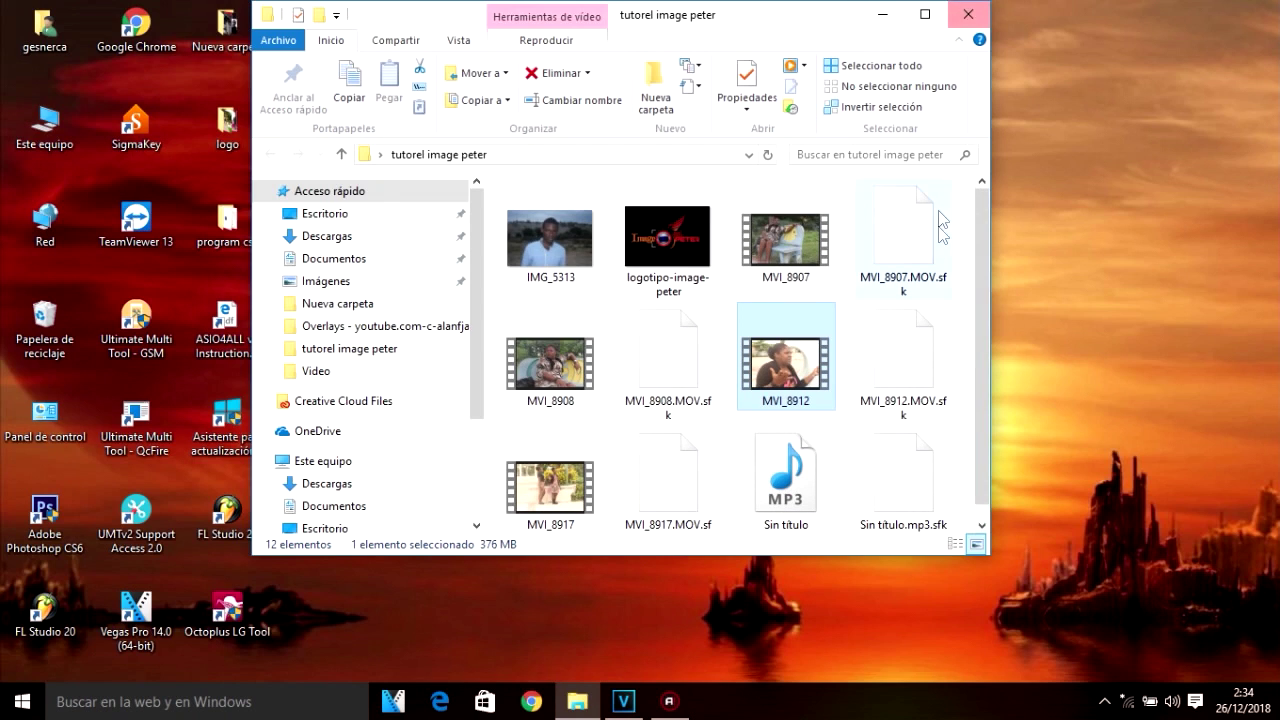
- Examine the IMG_5313 photo and the MVI_8908, MVI_8917, MVI_8907 and MVI_8912 clips, and minimise the folder window
left_click(712, 262)
left_click(540, 250)
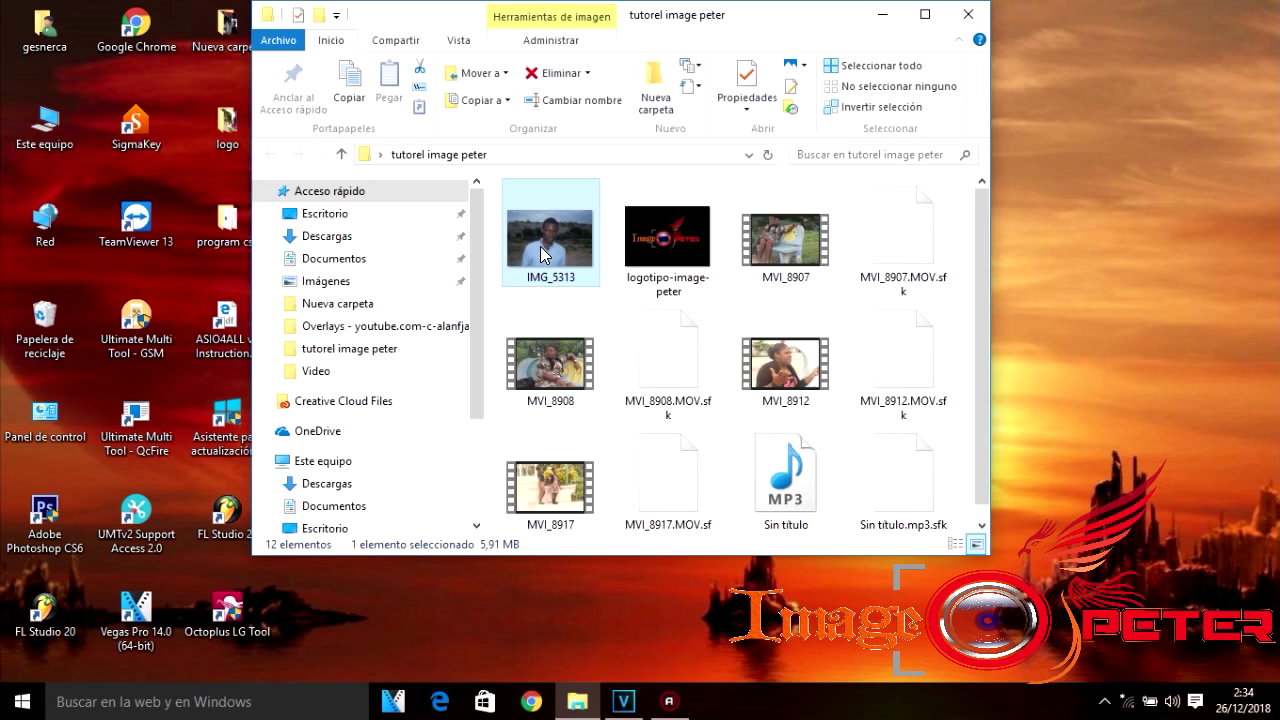
left_click(786, 378)
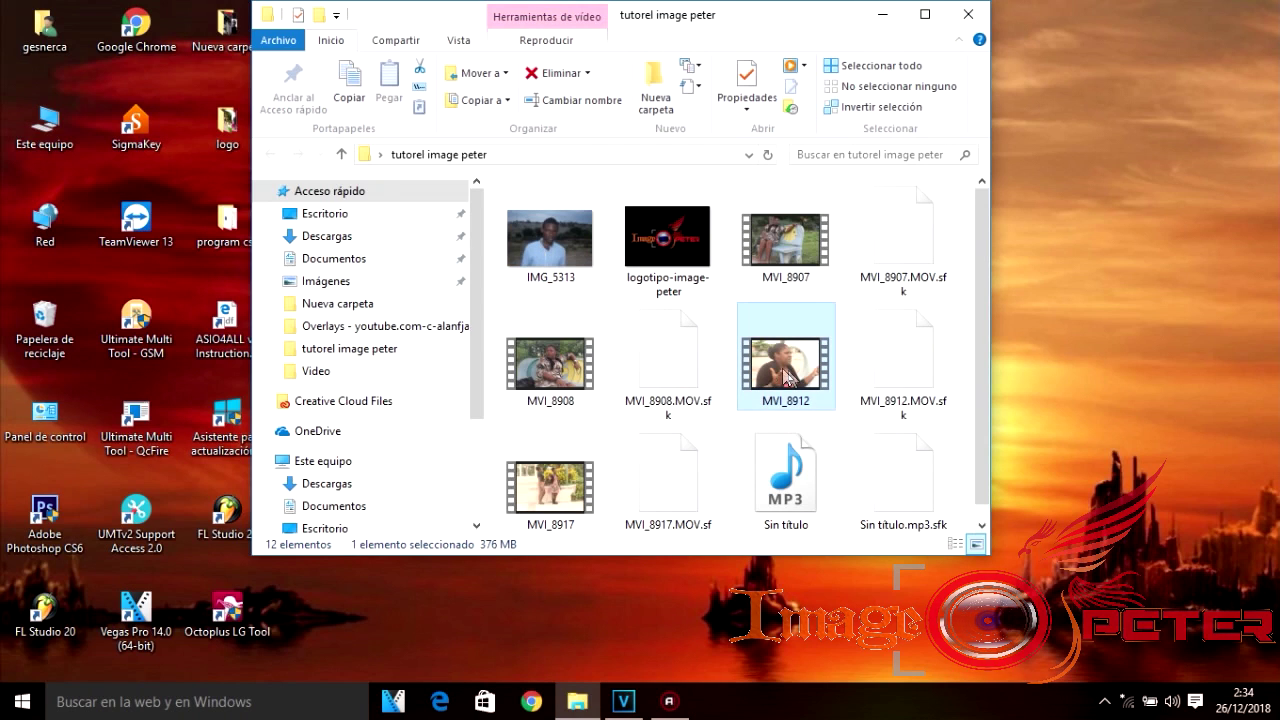
left_click(520, 385)
left_click(538, 472)
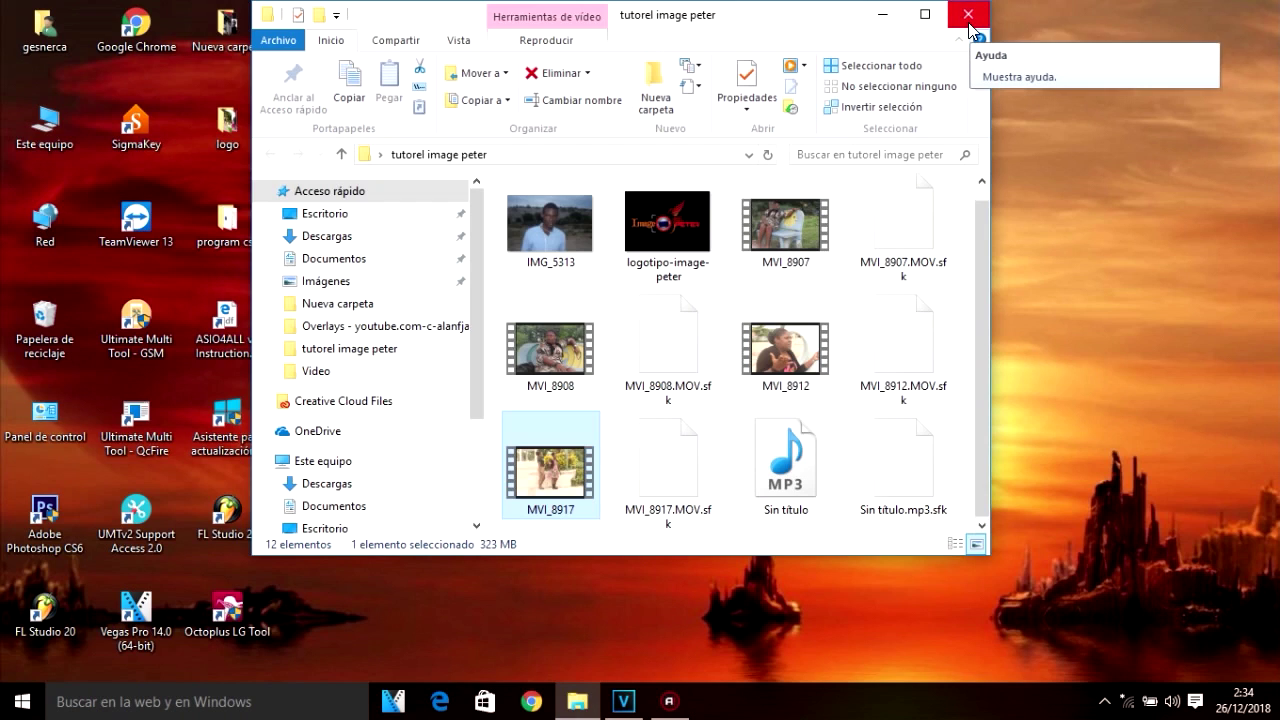
left_click(774, 236)
left_click(772, 382)
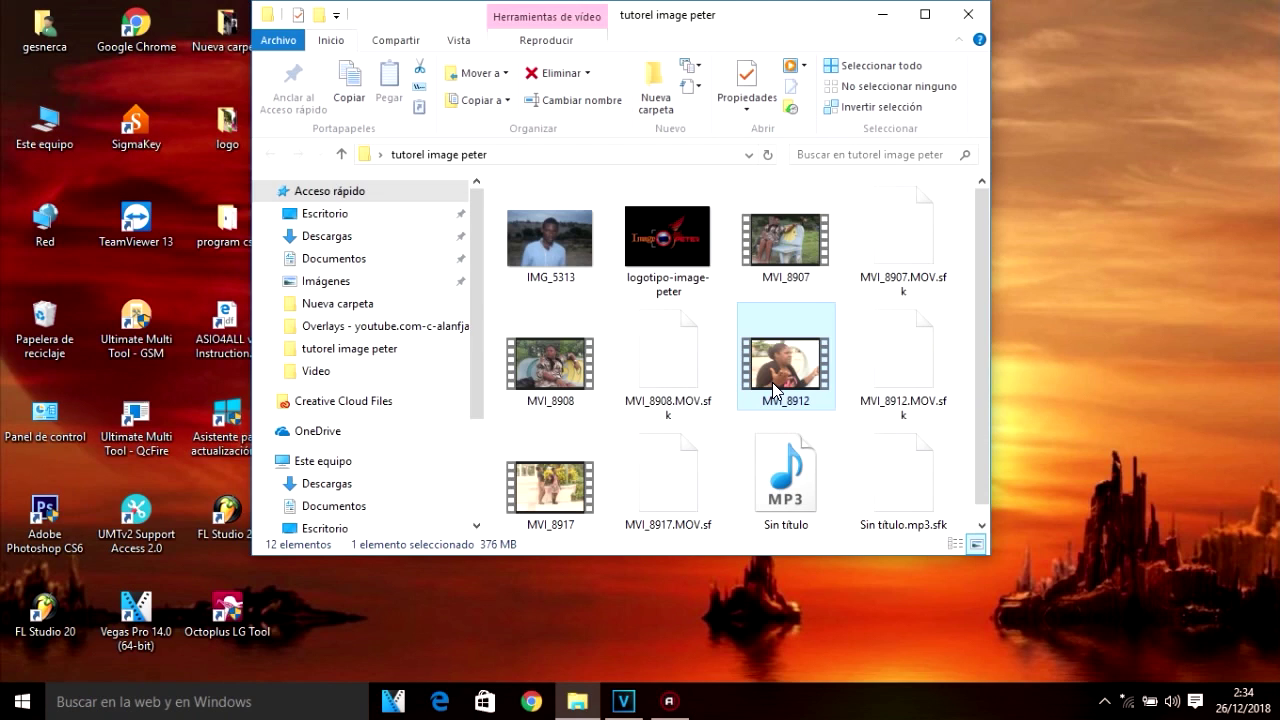
left_click(883, 14)
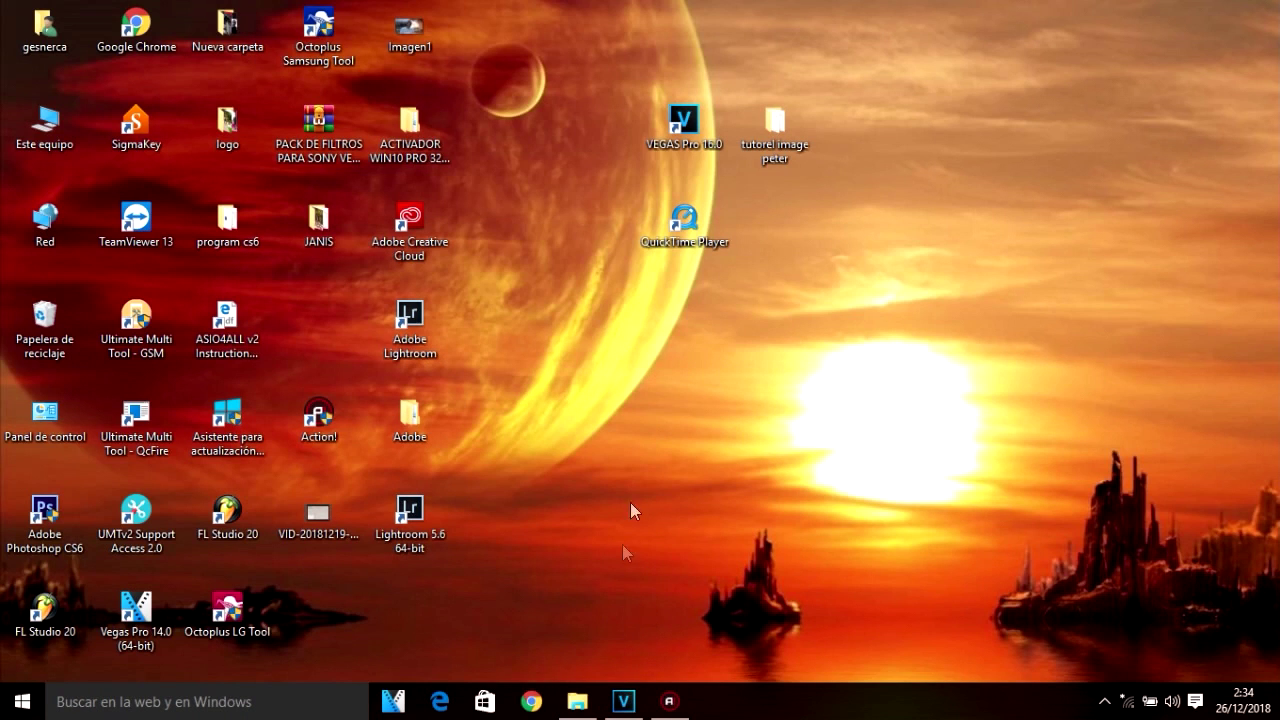
- Switch back to VEGAS Pro and compare the Recortadora view with the Vista previa de vídeo view
left_click(612, 703)
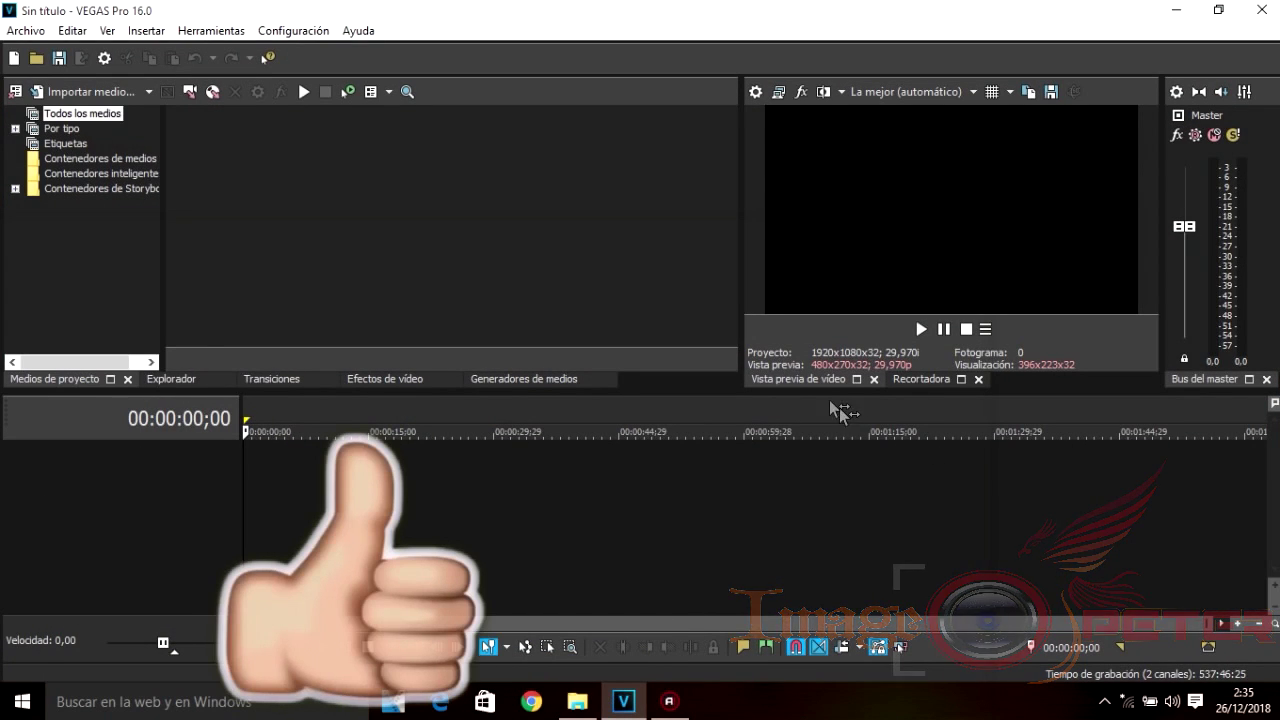
left_click(908, 379)
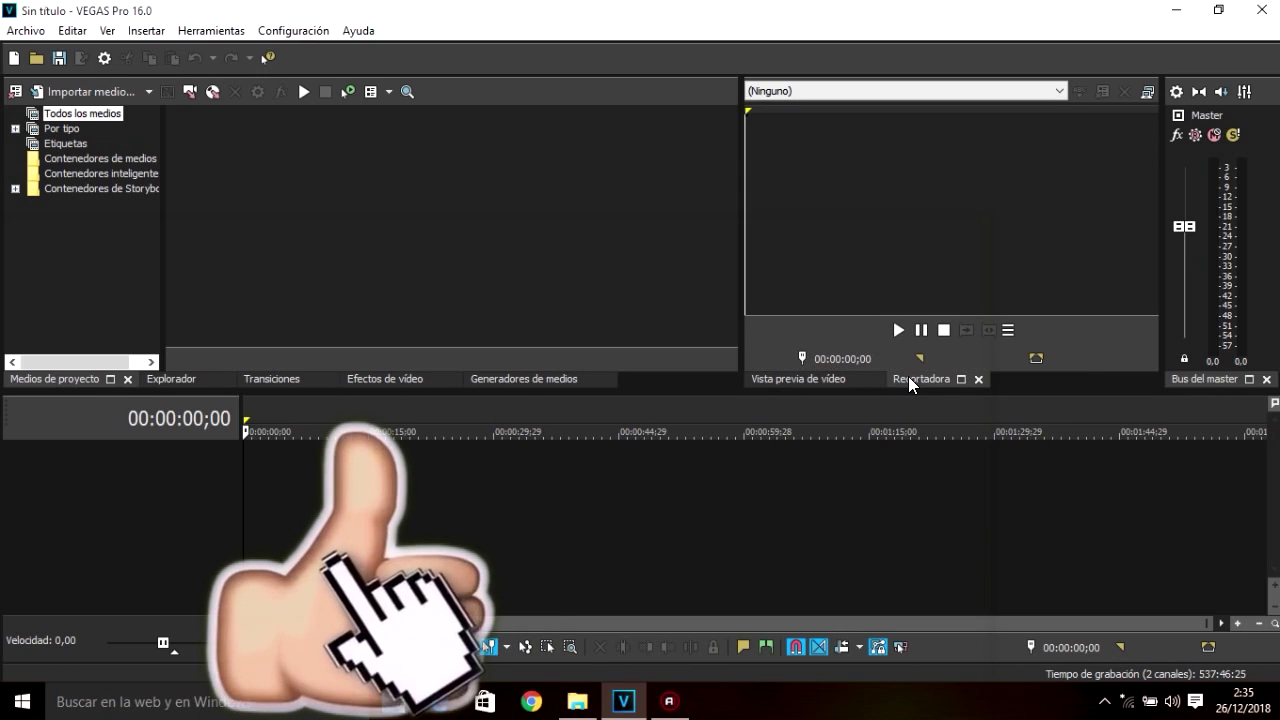
left_click(813, 377)
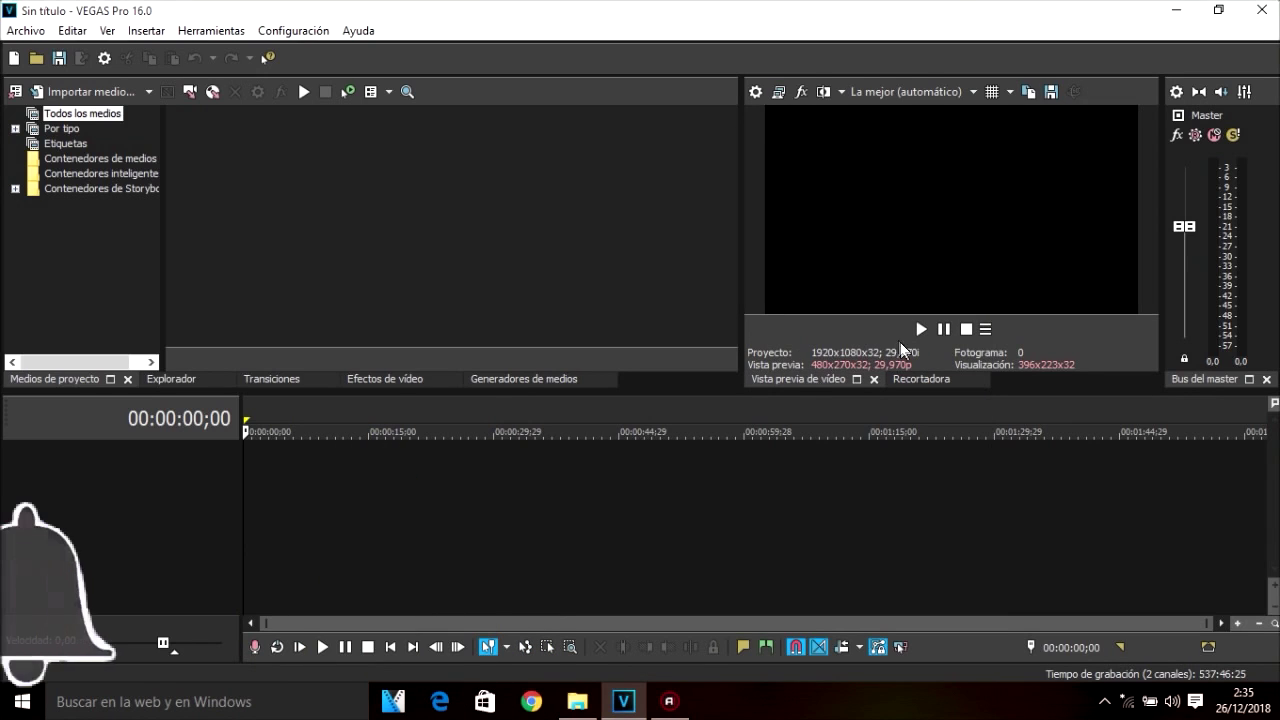
left_click(908, 379)
left_click(819, 379)
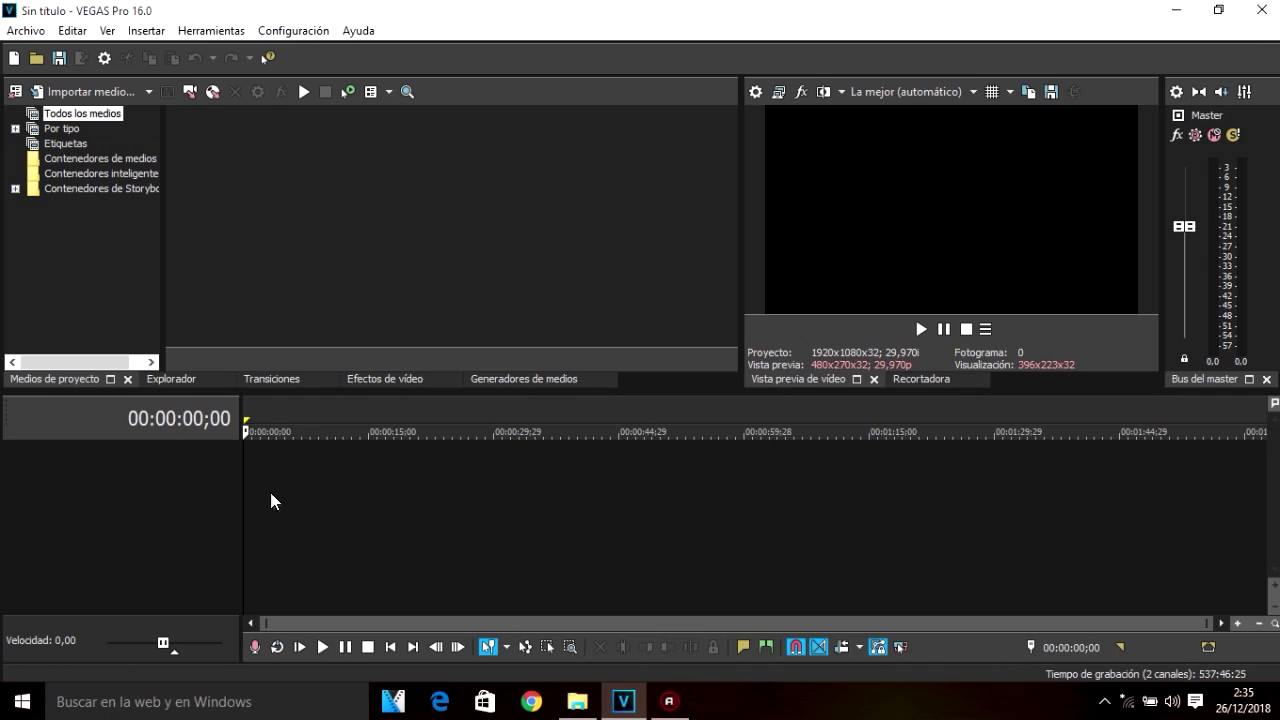
- Narrow the track header area beside the timeline and scrub the playhead along the empty timeline to 00:01:11;08
left_click_drag(246, 474, 407, 505)
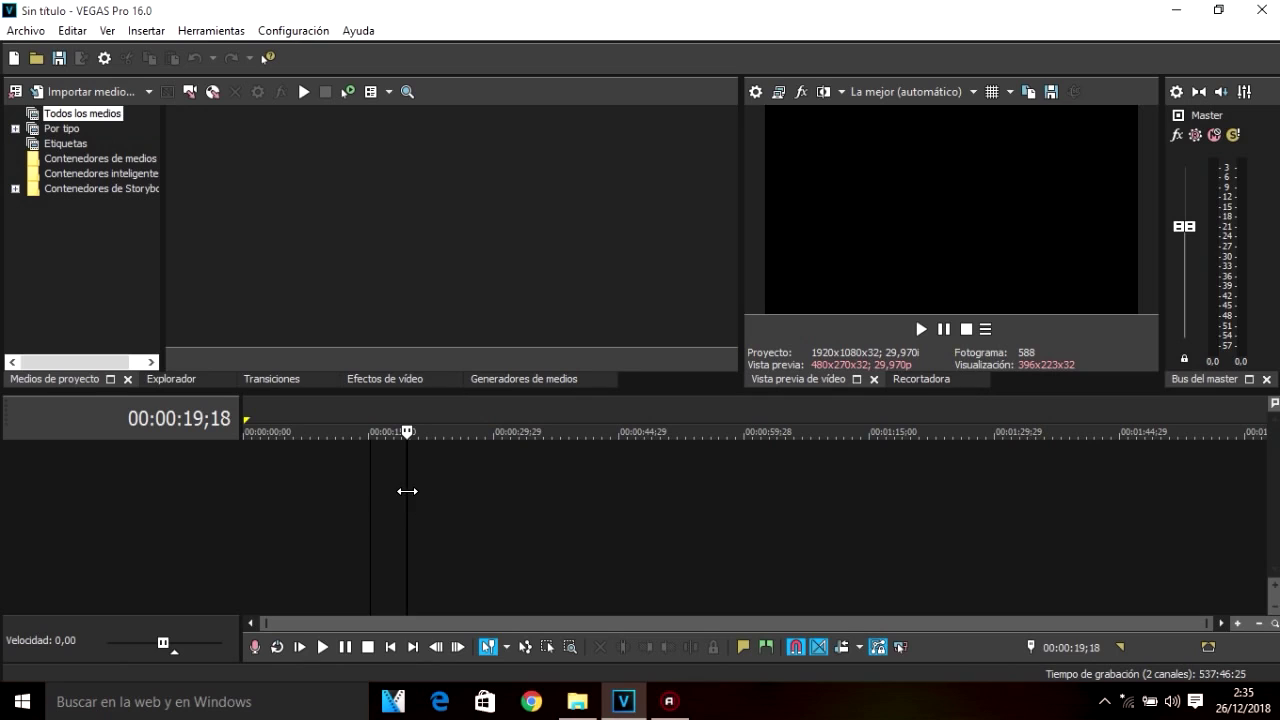
left_click_drag(407, 492, 231, 491)
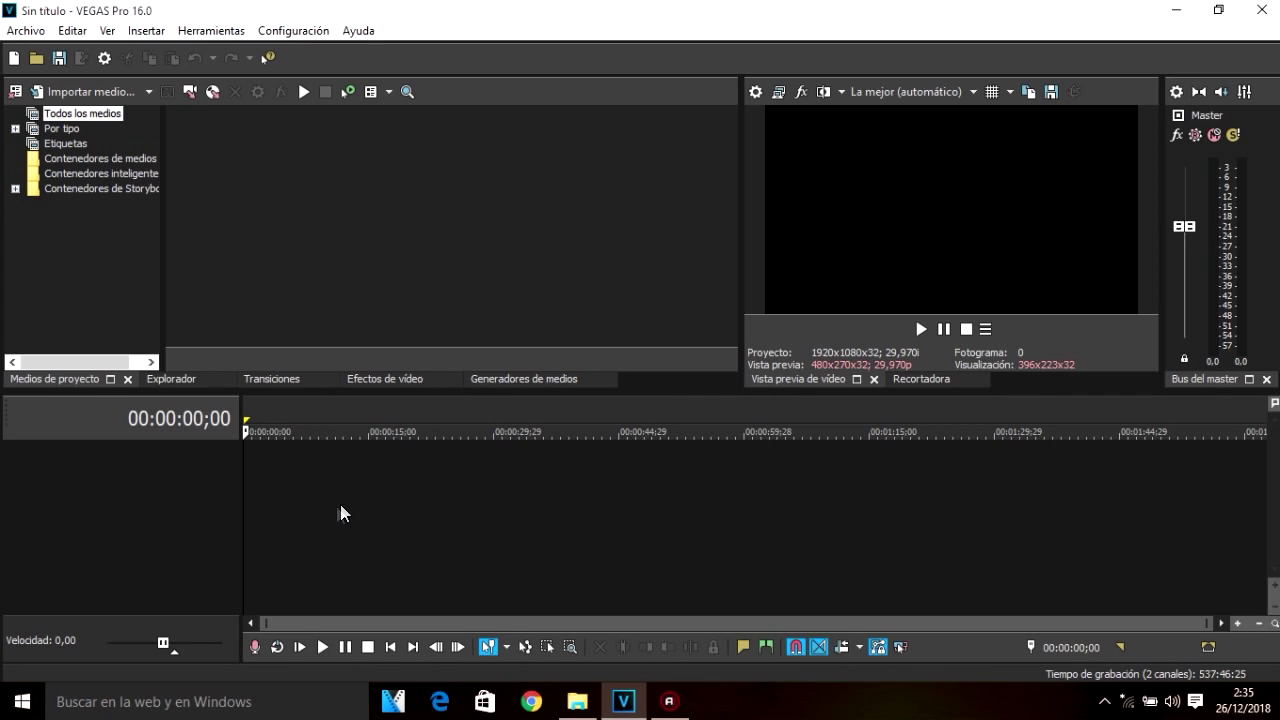
left_click_drag(241, 487, 213, 485)
left_click_drag(330, 495, 360, 485)
left_click_drag(222, 500, 801, 405)
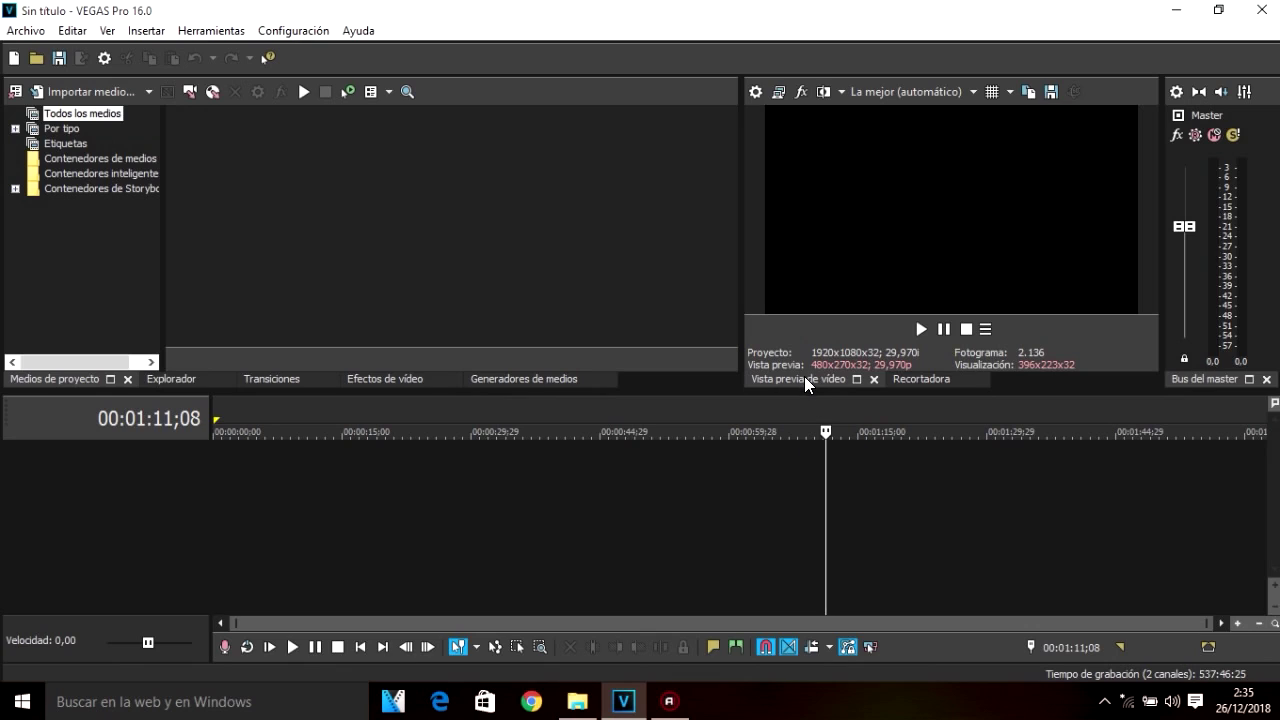
- Show the Recortadora view and move the timeline playhead to 00:00:24;08
left_click(908, 379)
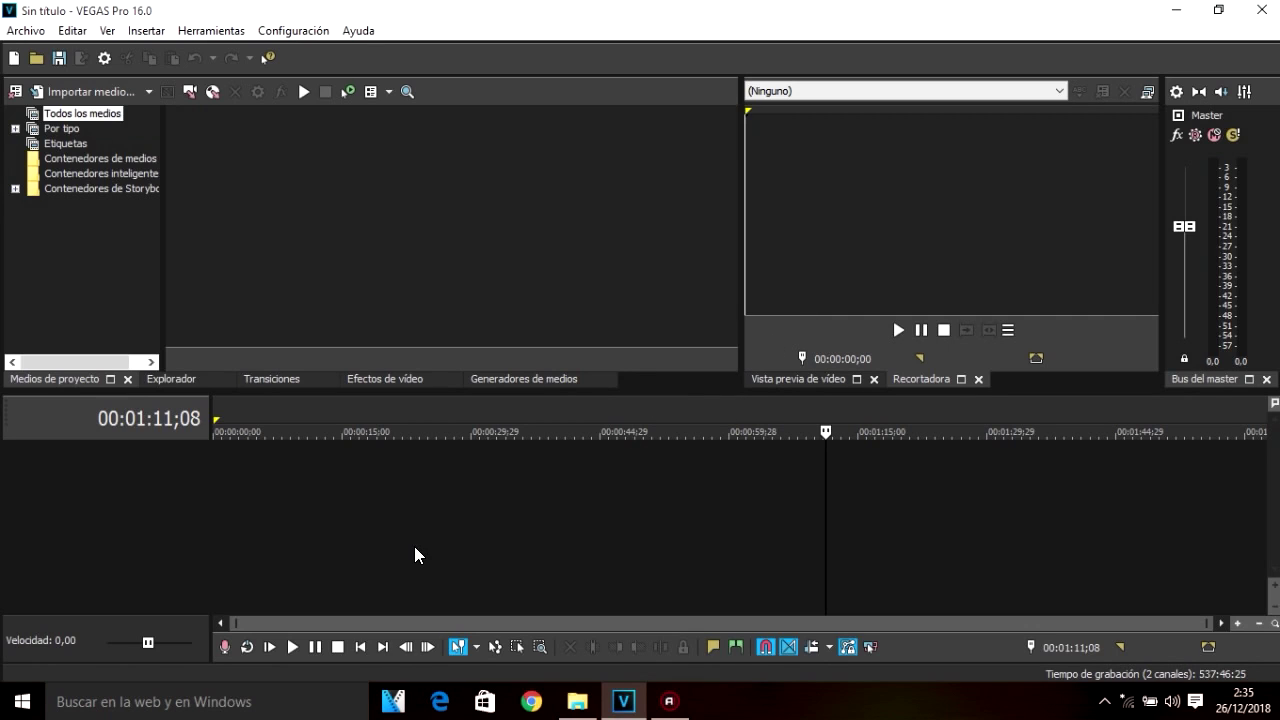
left_click(409, 451)
mouse_move(409, 451)
left_mouse_down()
mouse_move(349, 457)
mouse_move(579, 477)
mouse_move(536, 413)
mouse_move(395, 423)
mouse_move(445, 455)
mouse_move(437, 432)
mouse_move(422, 432)
left_mouse_up()
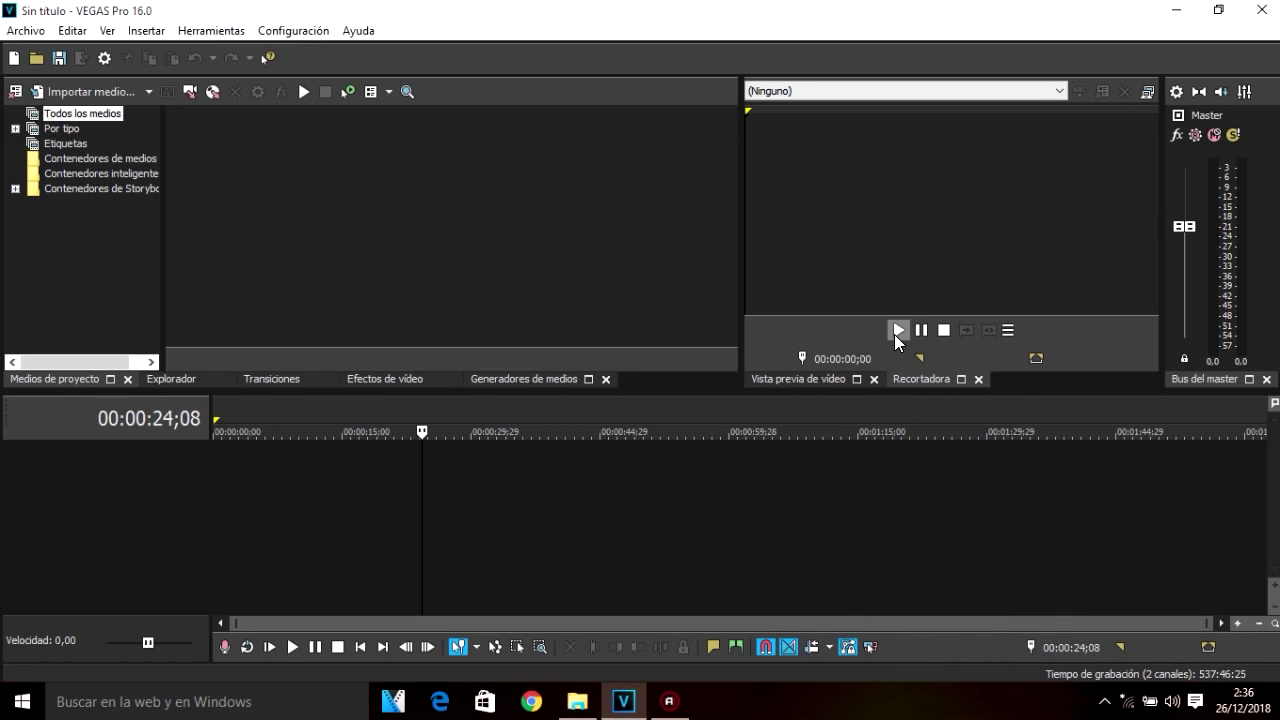
- Browse the transition presets, viewing the Barrido de reloj and Bucle de páginas groups
left_click(172, 380)
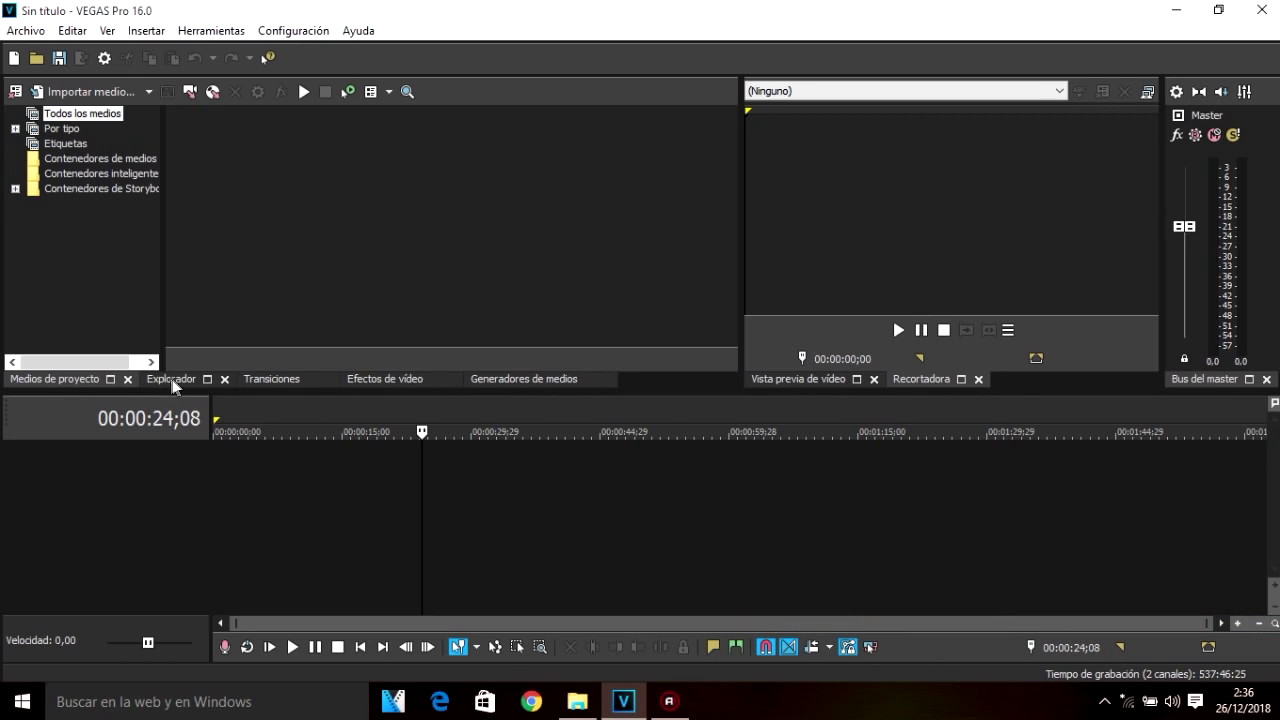
left_click(272, 379)
left_click(100, 174)
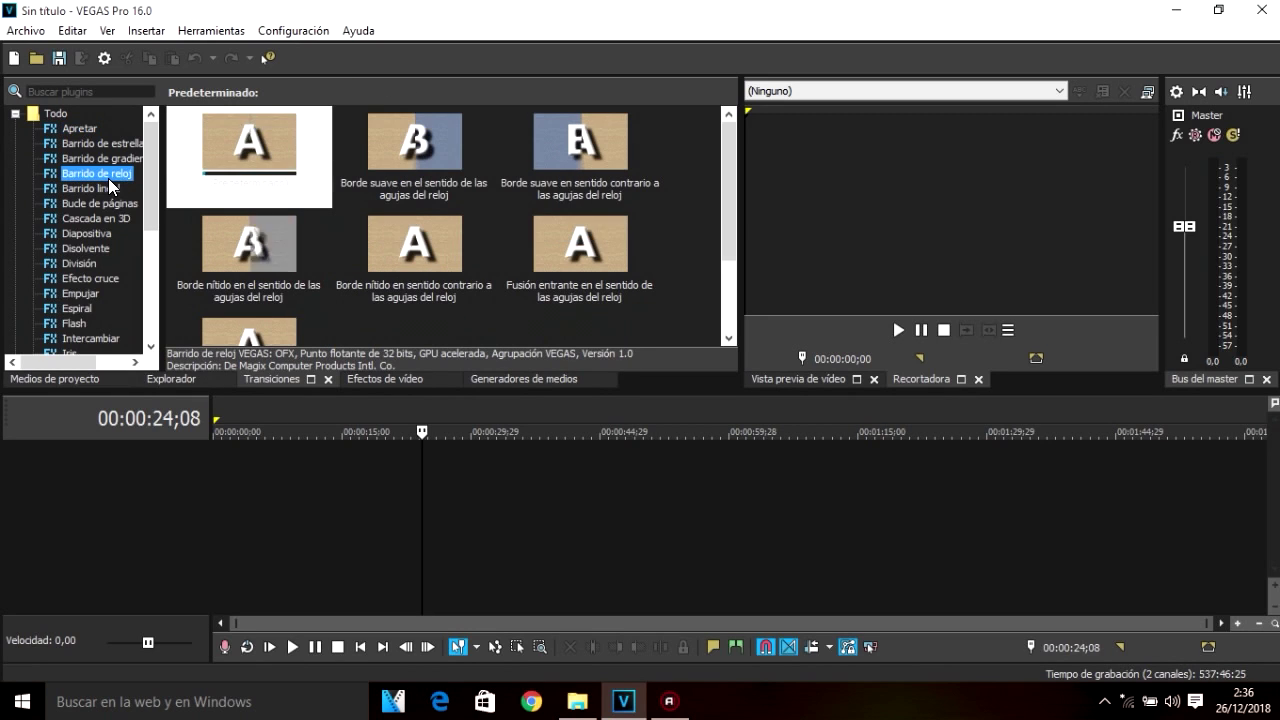
left_click(99, 203)
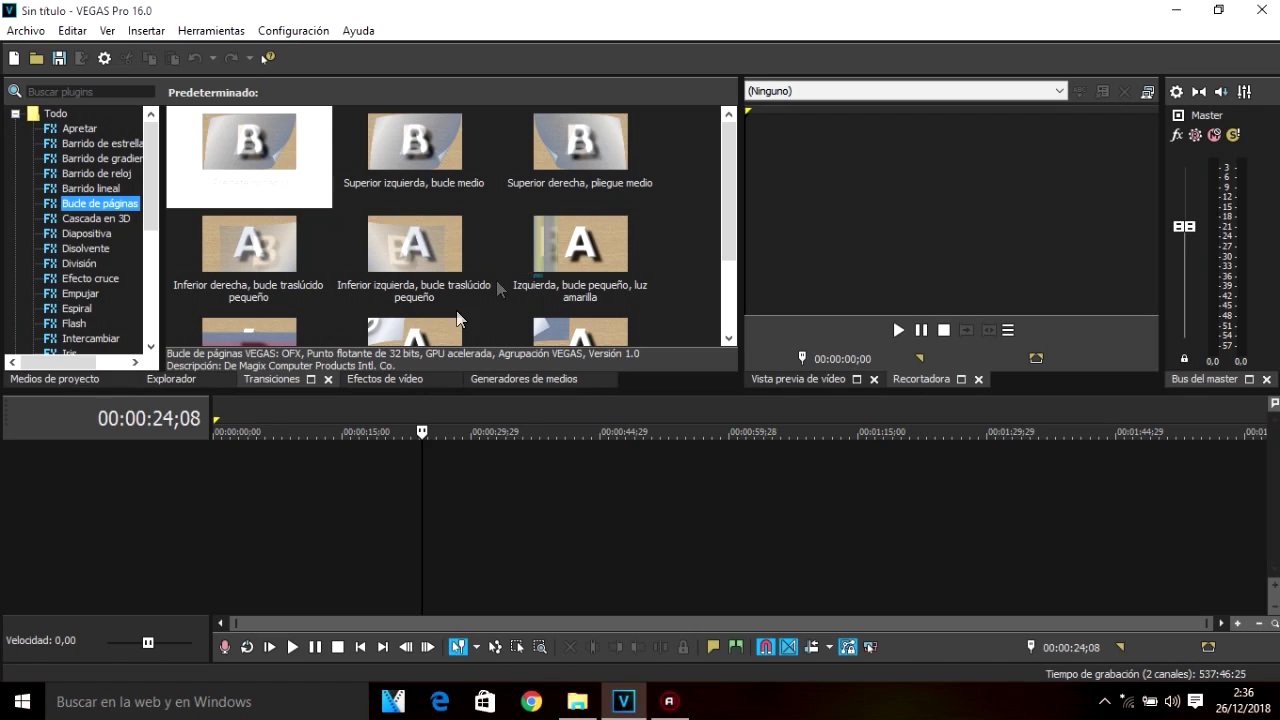
- Browse the video effect presets for Brillo y contraste, Código de tiempo and Corrector de color
left_click(398, 377)
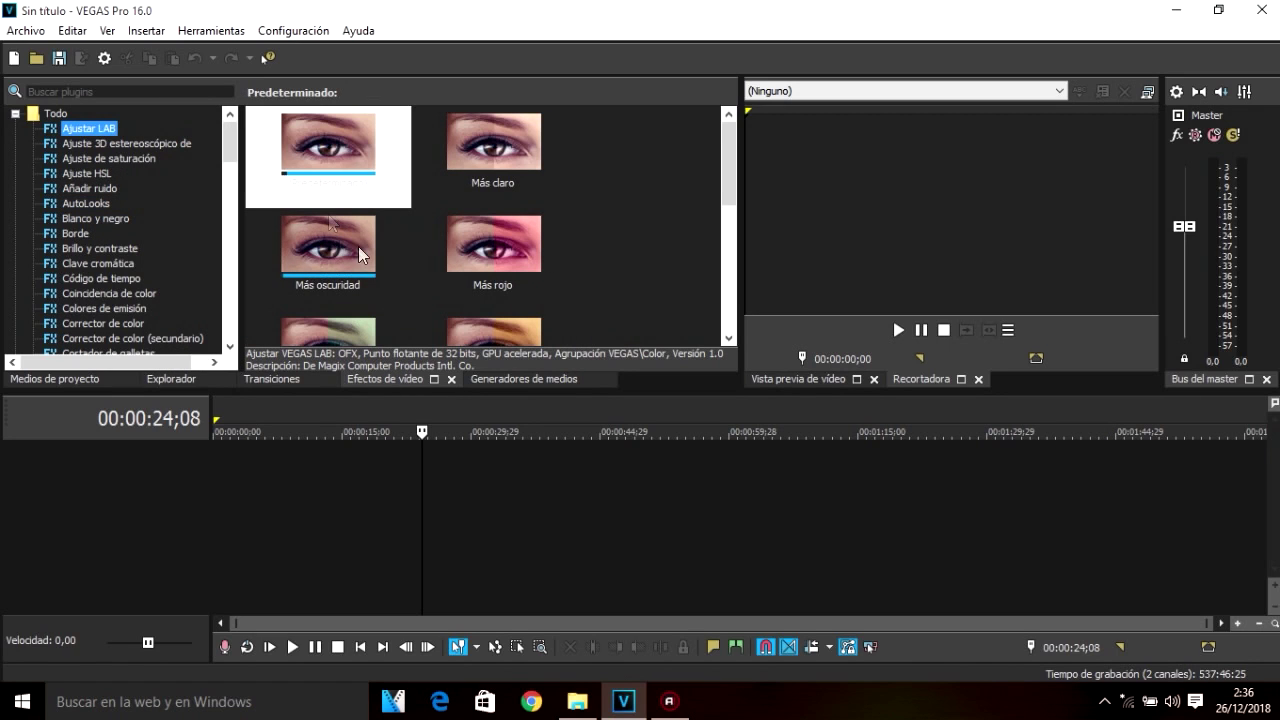
left_click(118, 248)
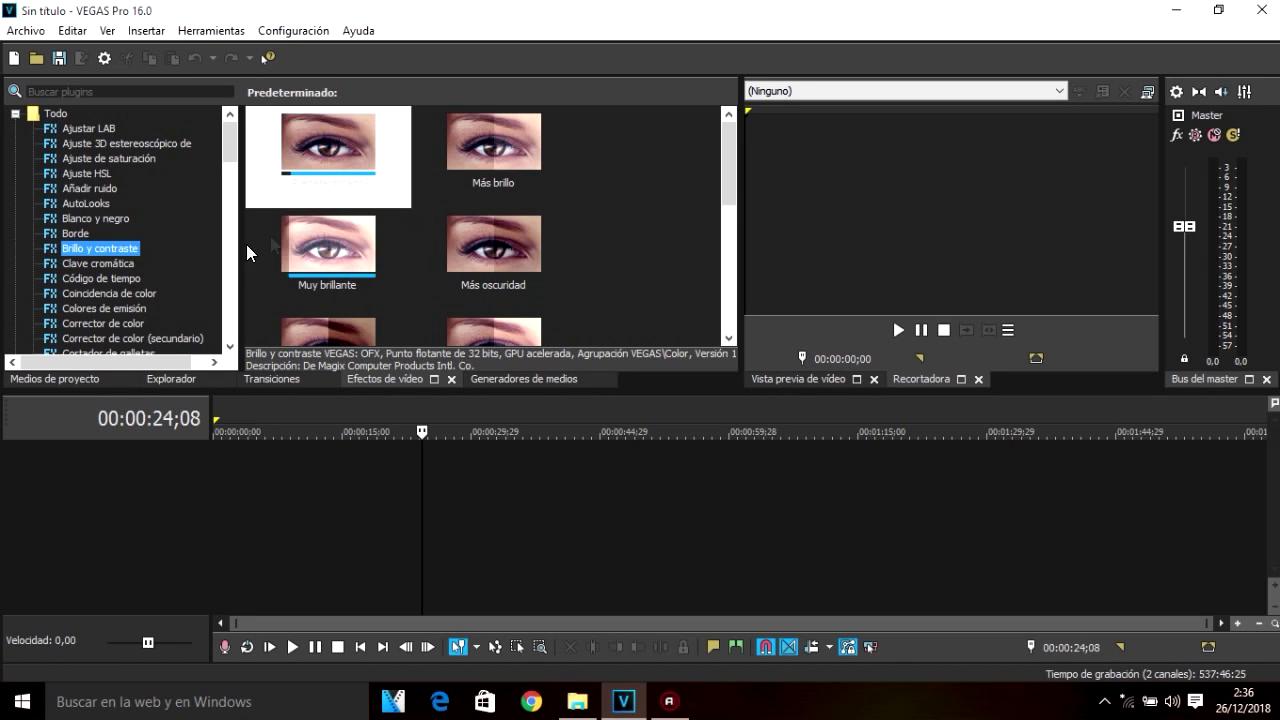
left_click(110, 278)
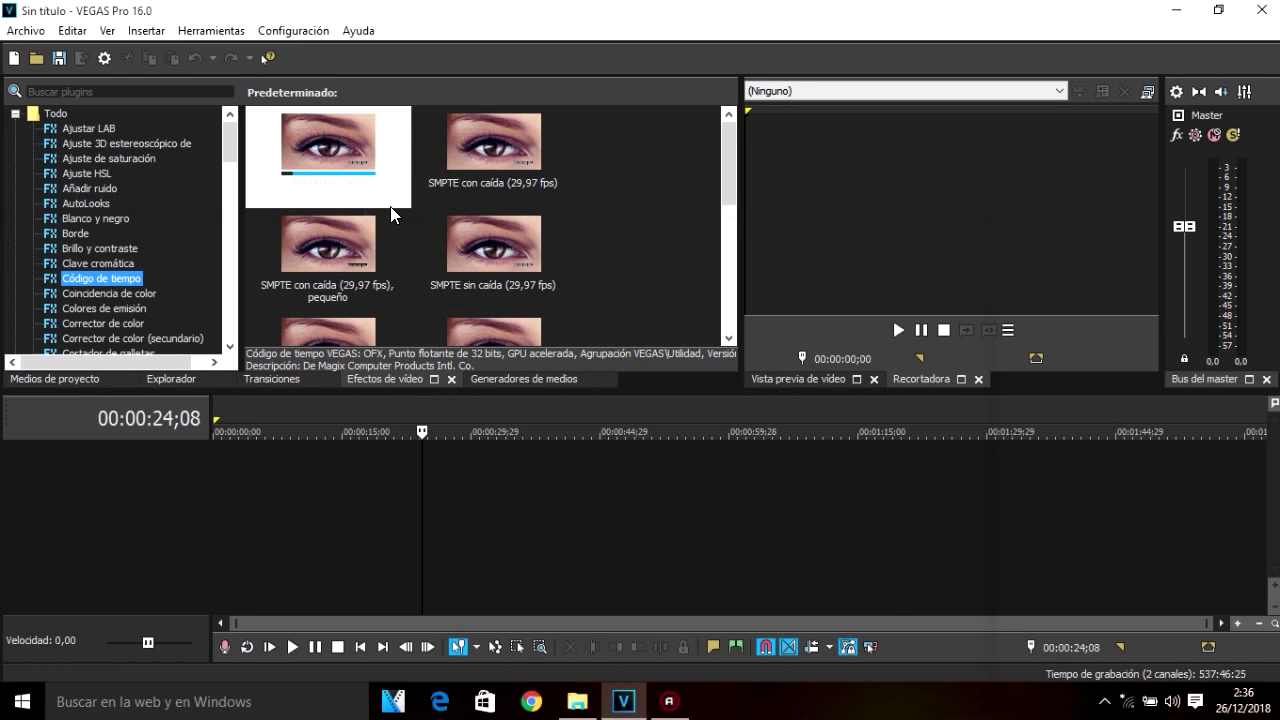
left_click(143, 322)
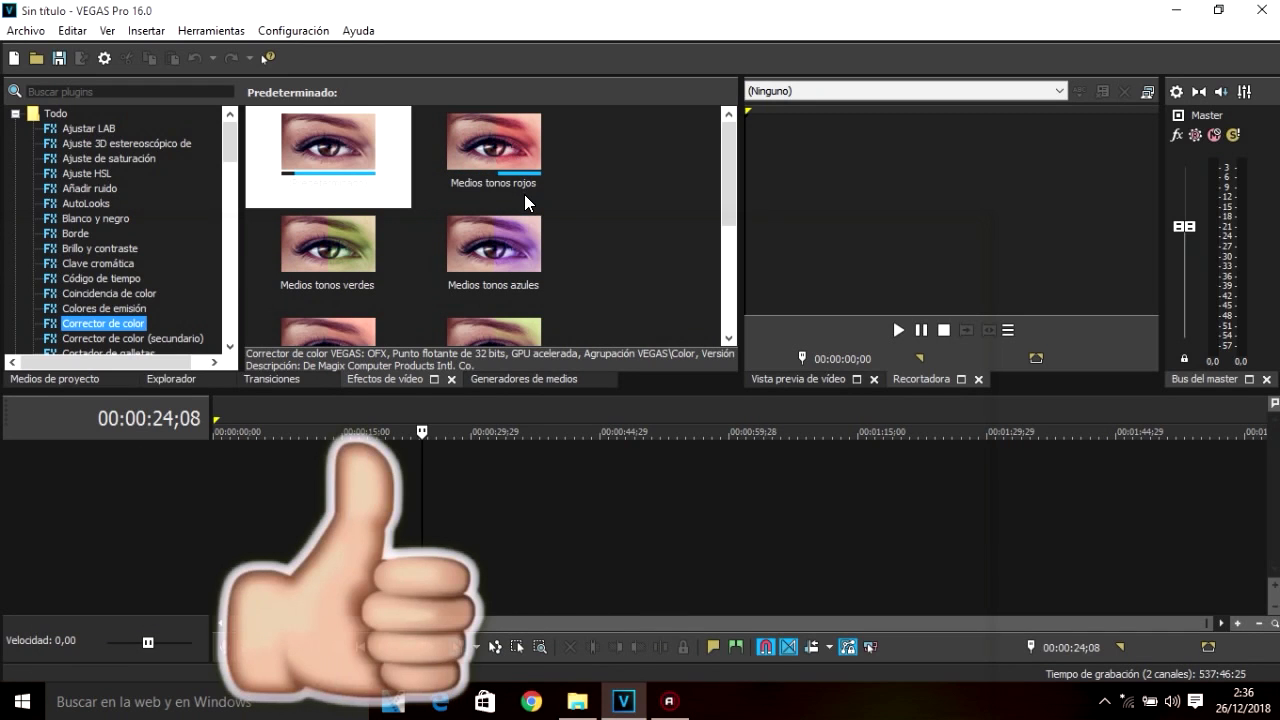
left_click_drag(730, 192, 712, 300)
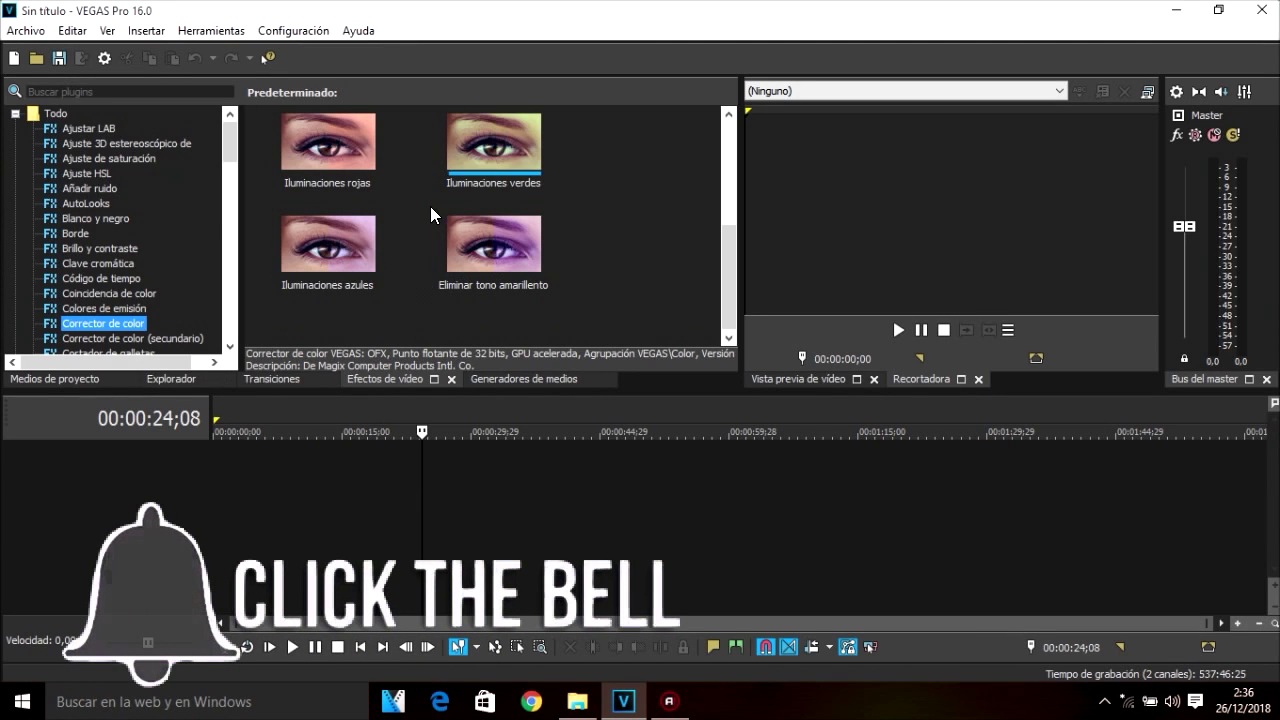
- Return to the project media and view the media import dialog, closing it without importing a file
left_click(58, 379)
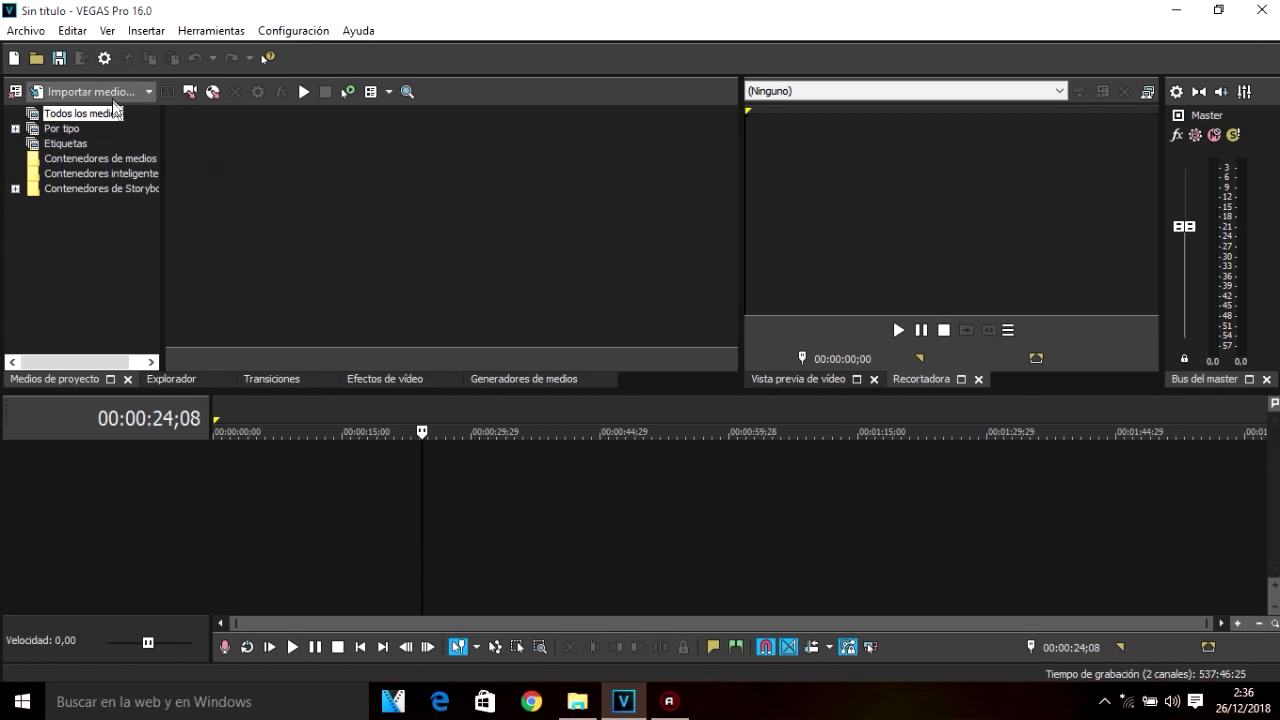
left_click(108, 91)
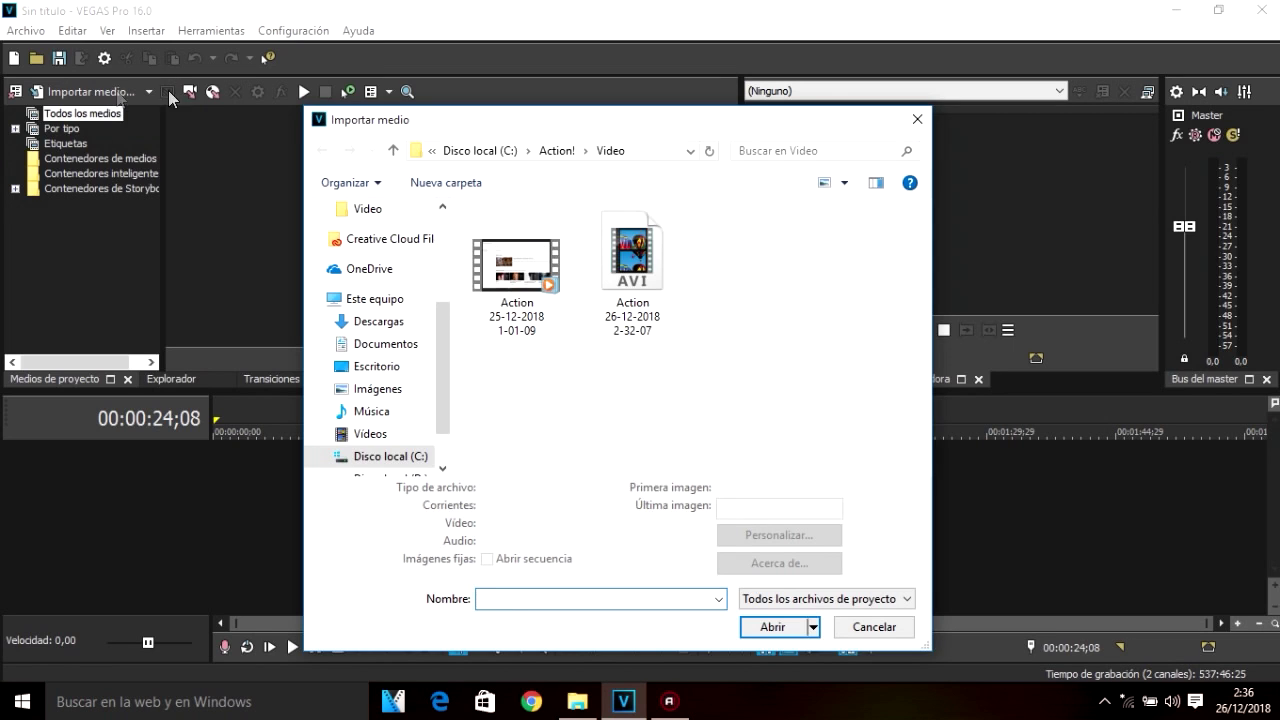
left_click(916, 119)
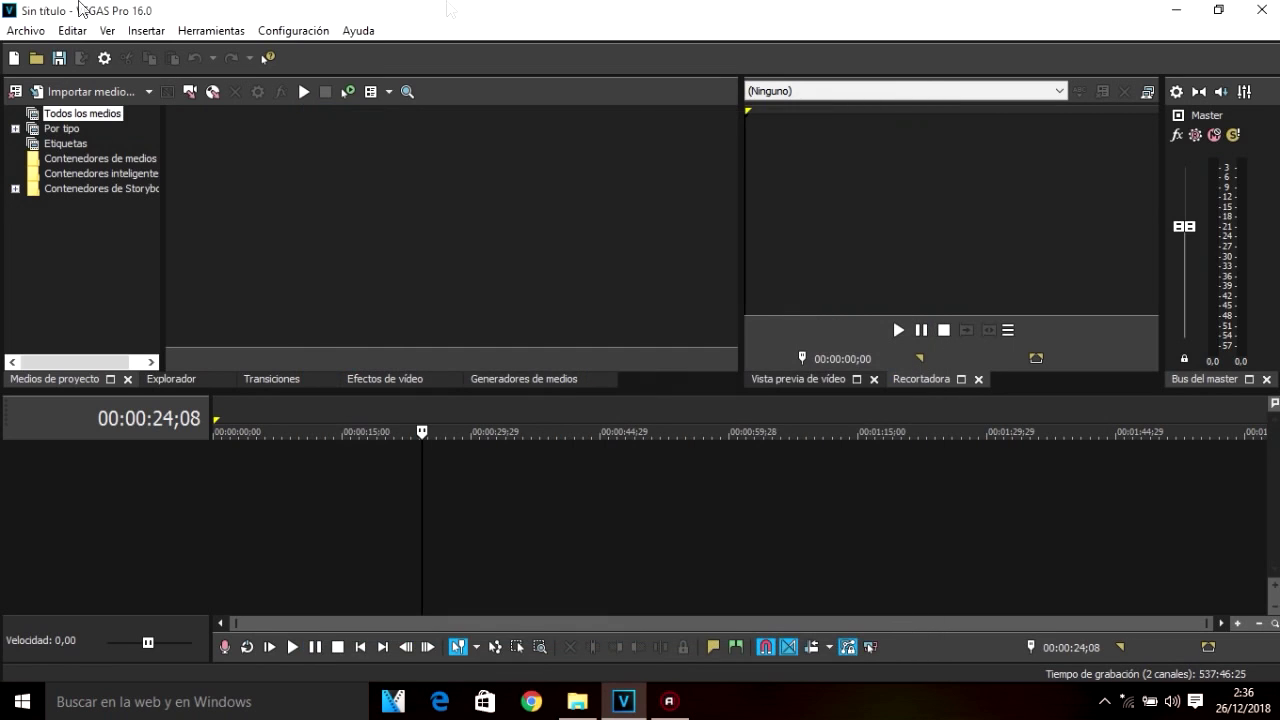
- View the project's import options, open the Medios import dialog, and close it without importing a file
left_click(26, 31)
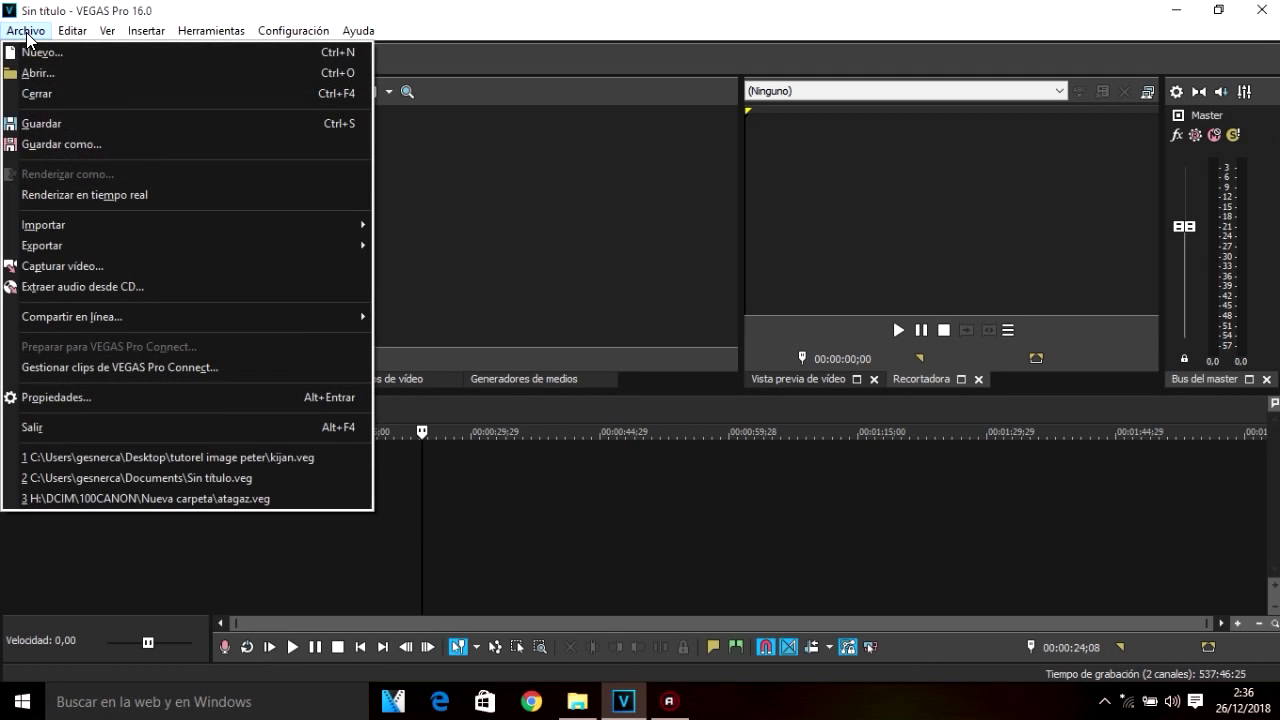
mouse_move(324, 247)
mouse_move(362, 222)
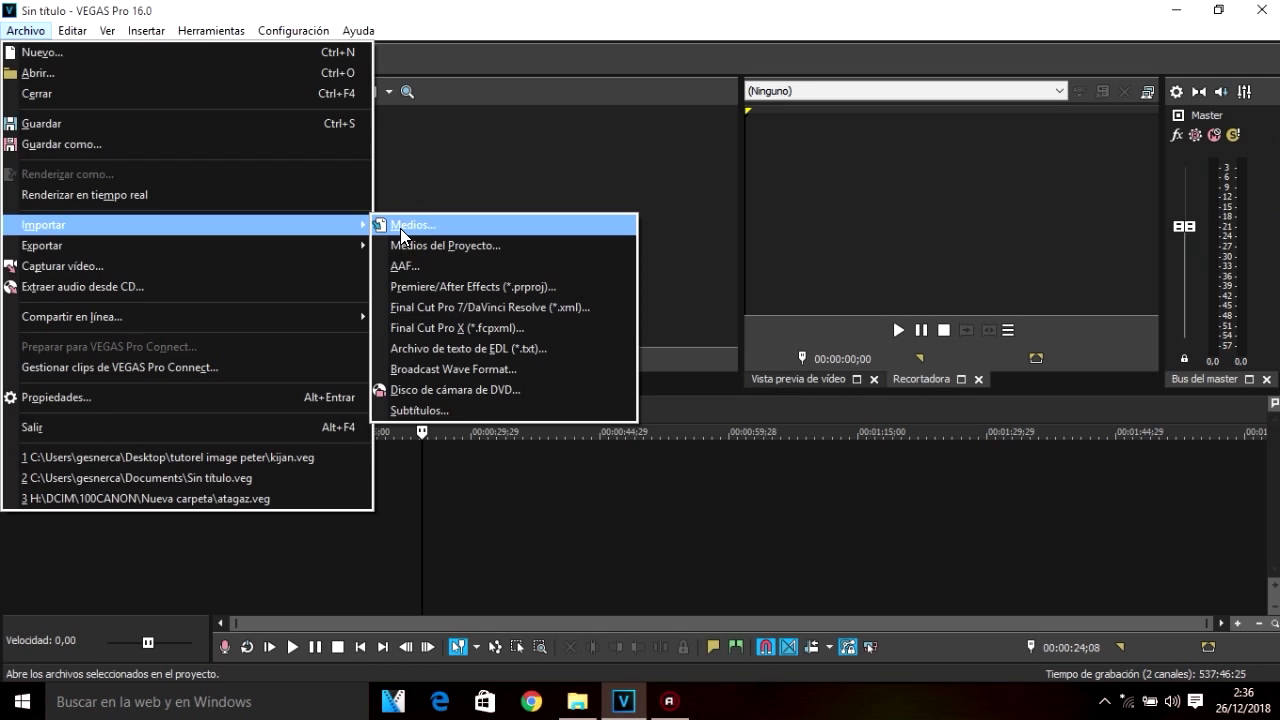
left_click(400, 226)
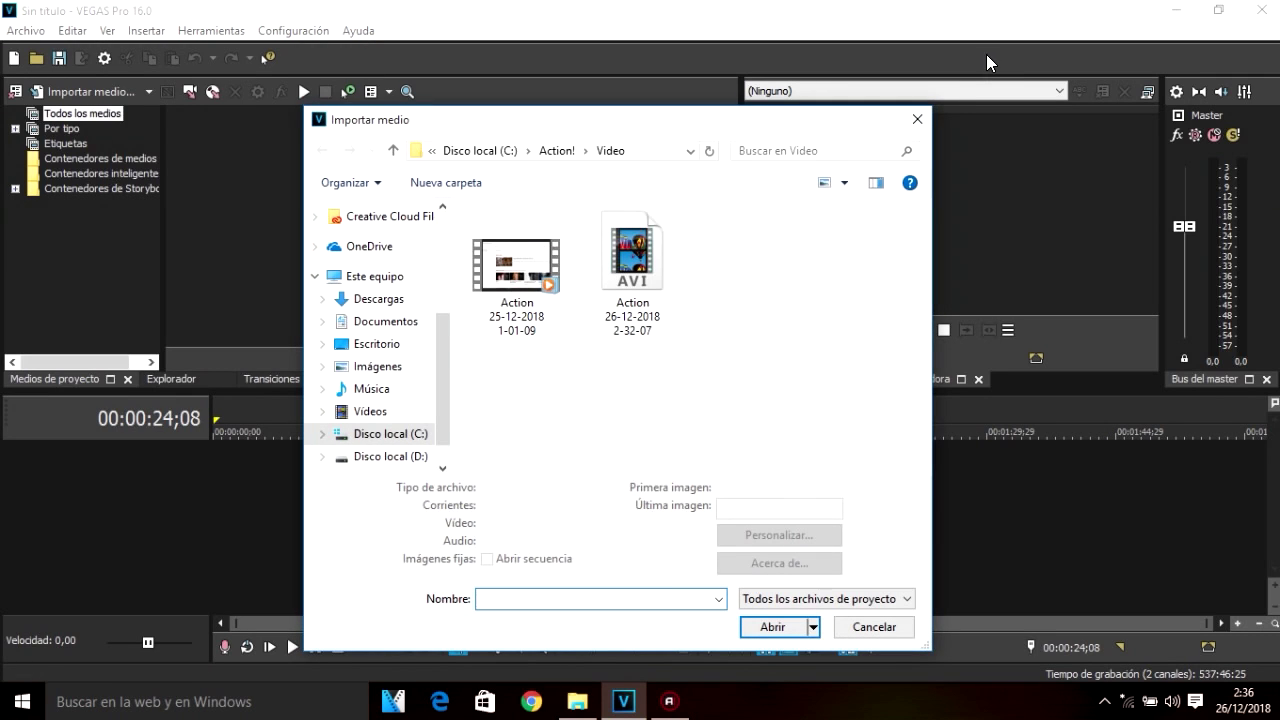
left_click(917, 121)
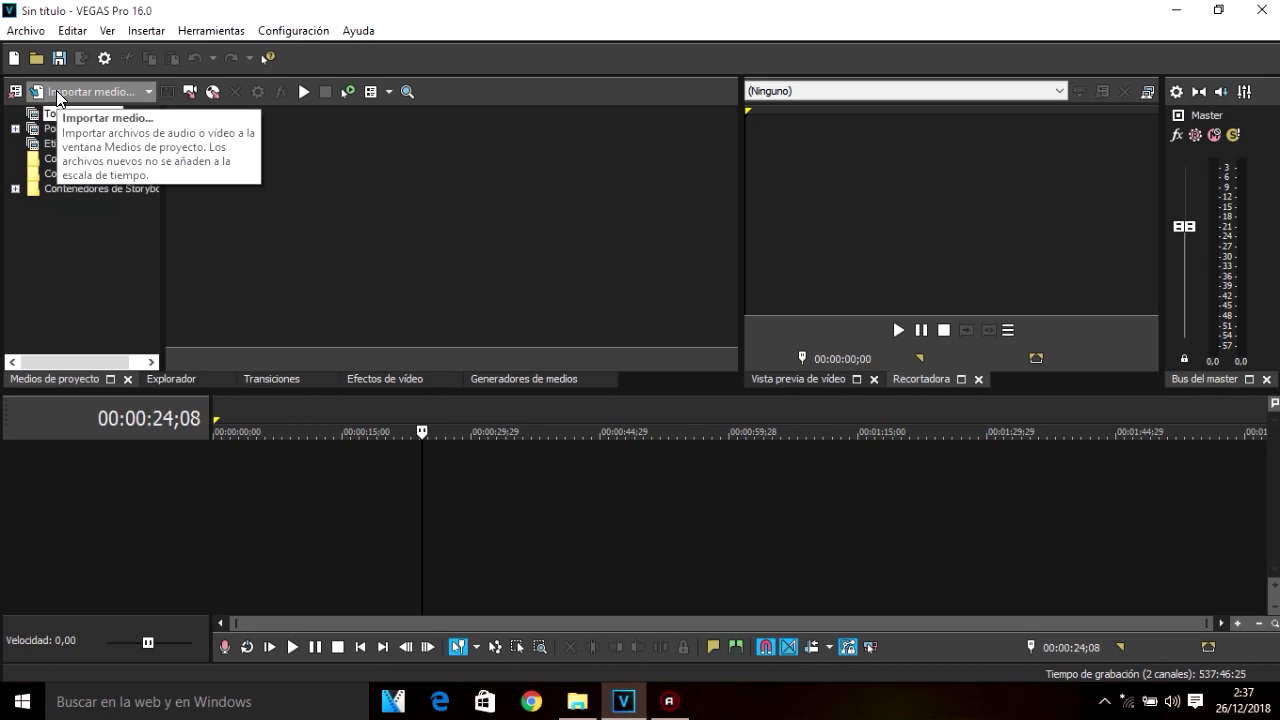
- Import all seven media files from the tutorel image peter folder in Escritorio into the project media
left_click(85, 85)
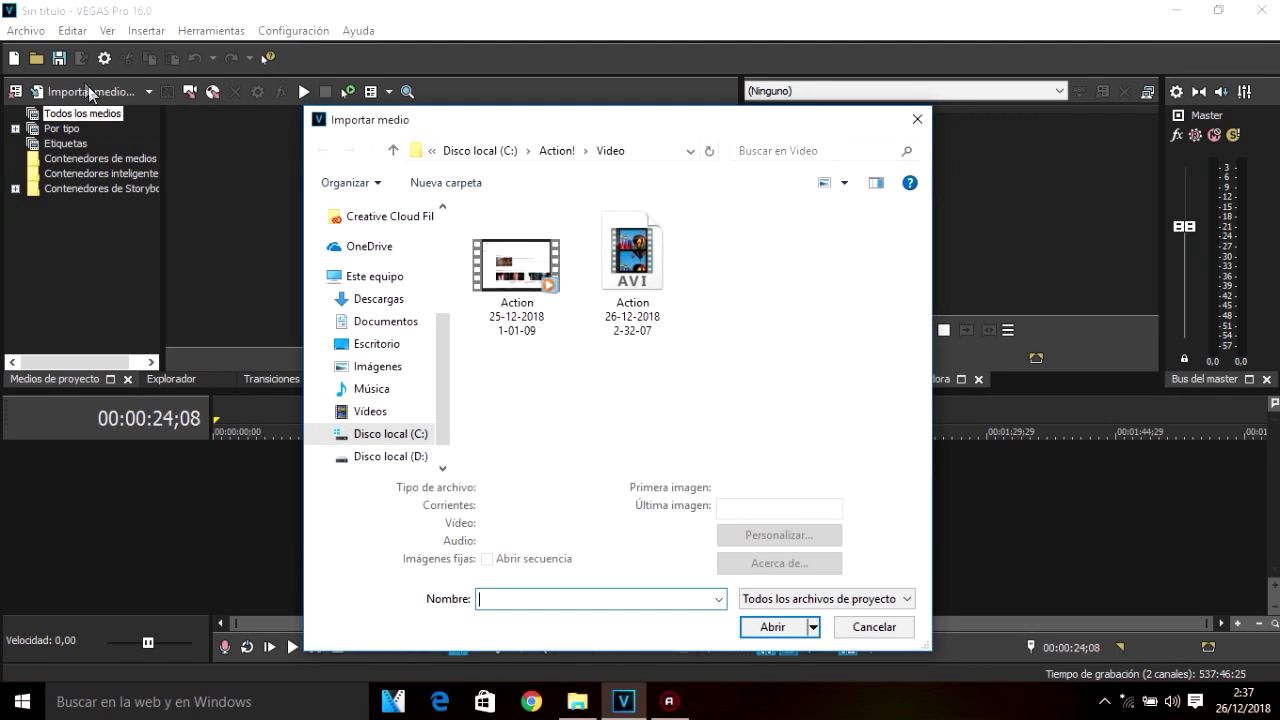
left_click(368, 280)
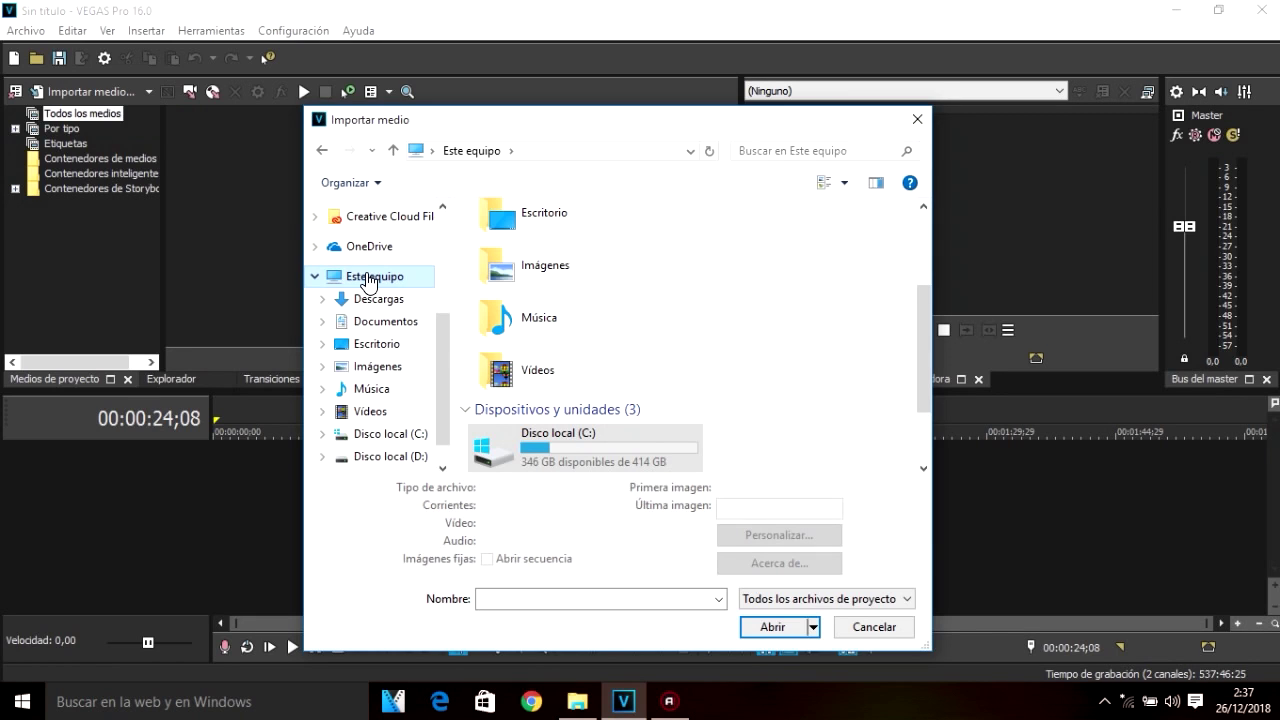
left_click(373, 345)
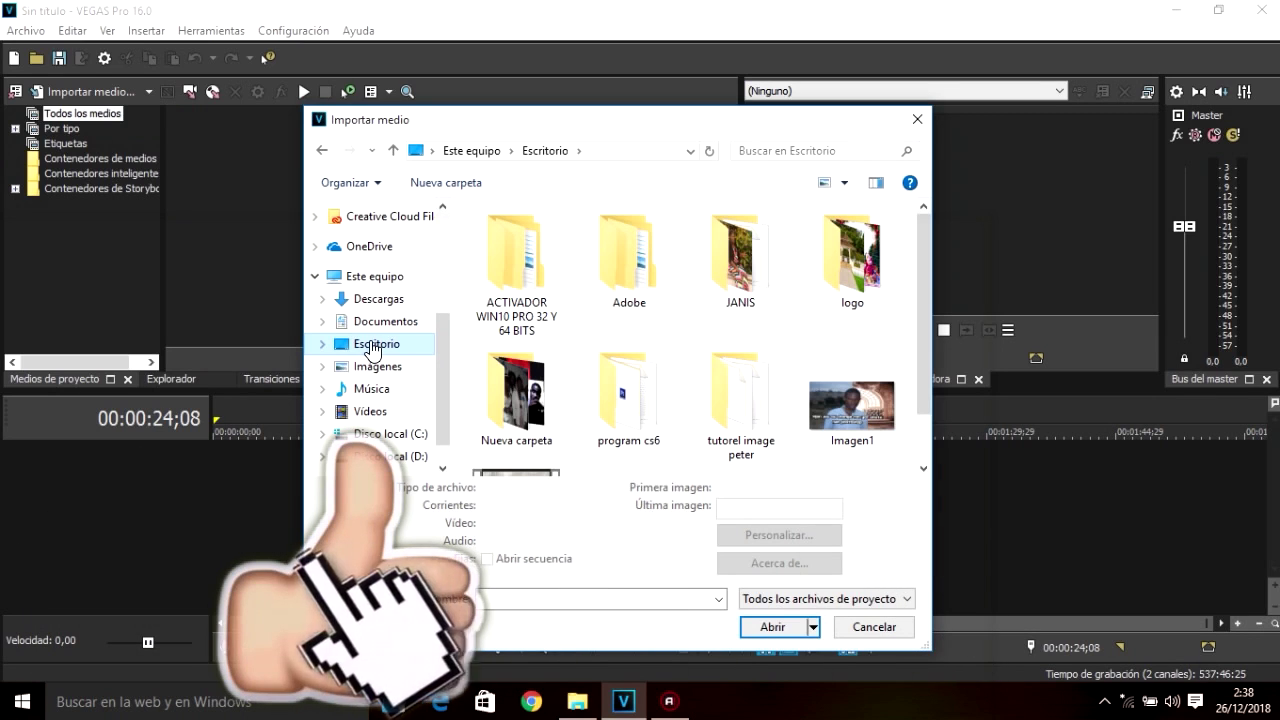
scroll(926, 288, "down", 1)
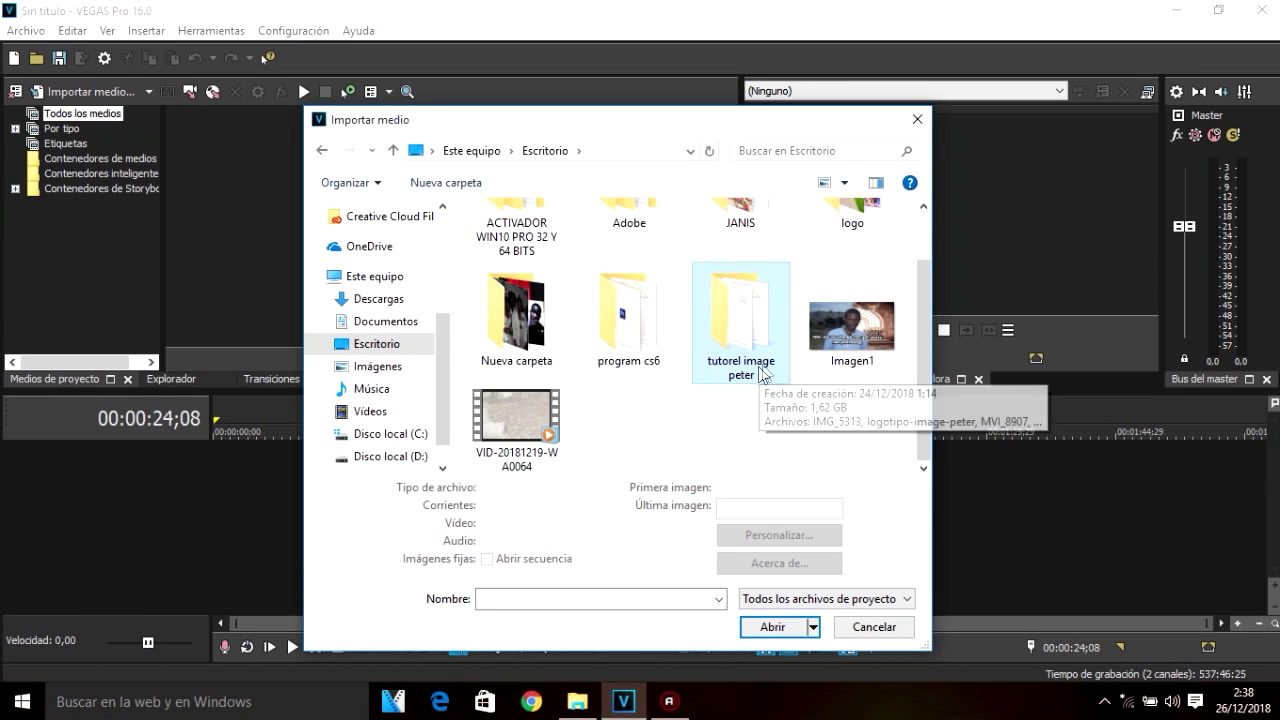
left_click(771, 626)
left_click_drag(505, 433, 893, 222)
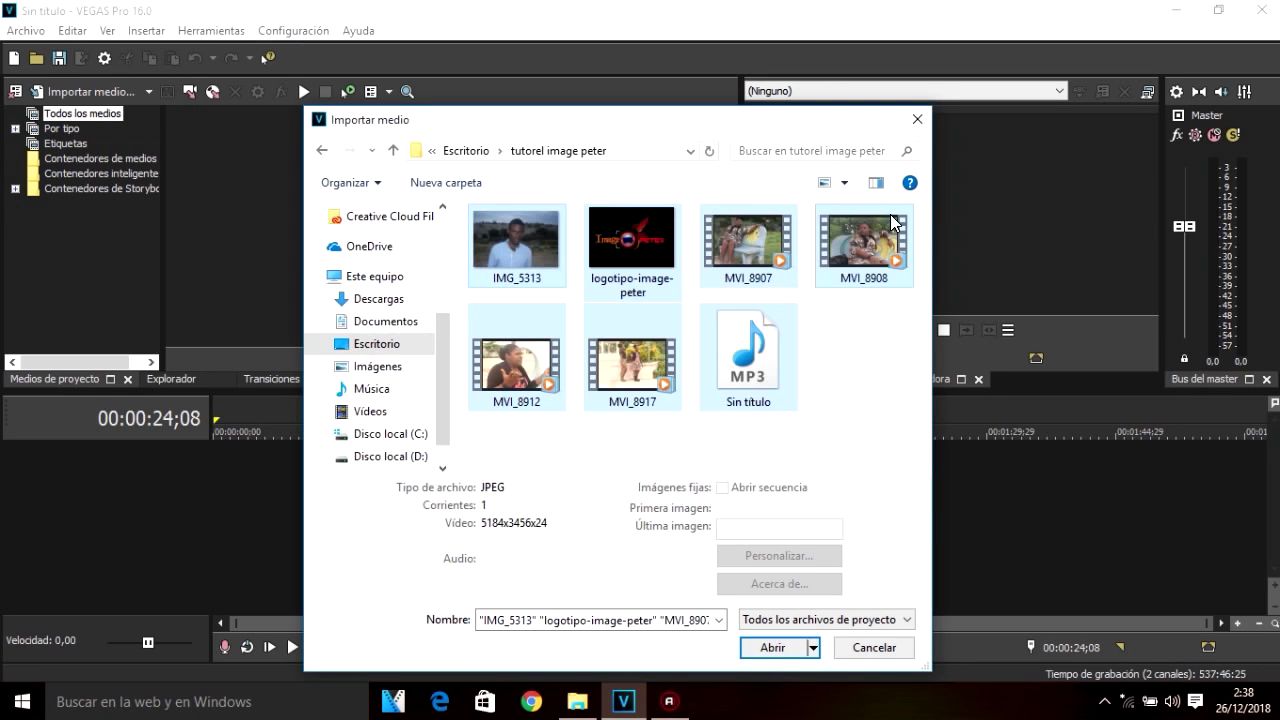
left_click(776, 650)
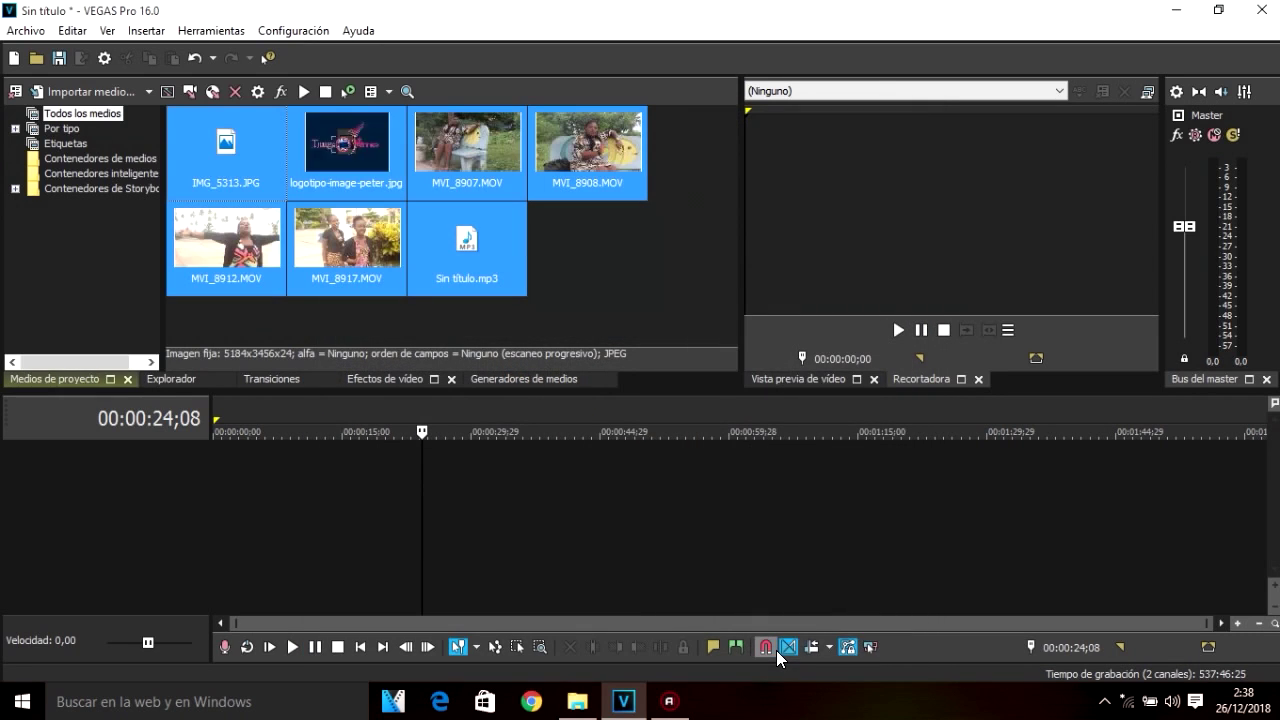
- Deselect the imported media and compare the Vista previa de vídeo and Recortadora views, finishing in Recortadora
left_click(586, 290)
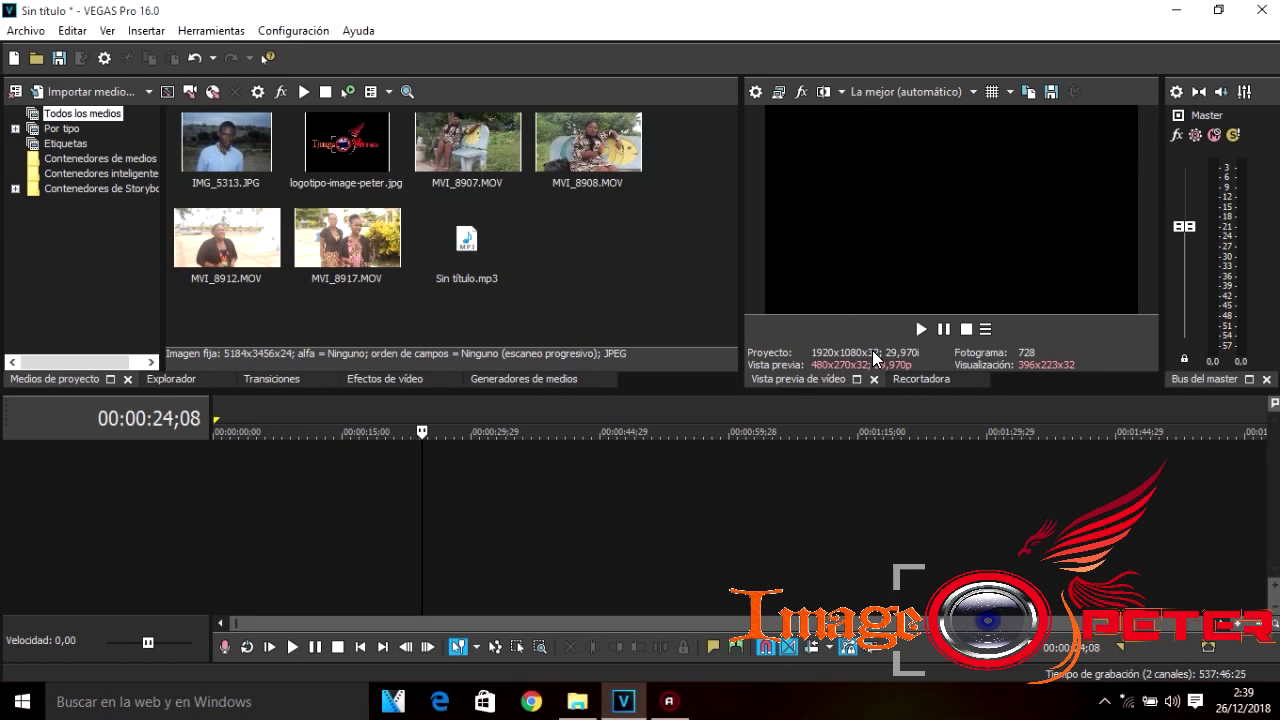
left_click(920, 379)
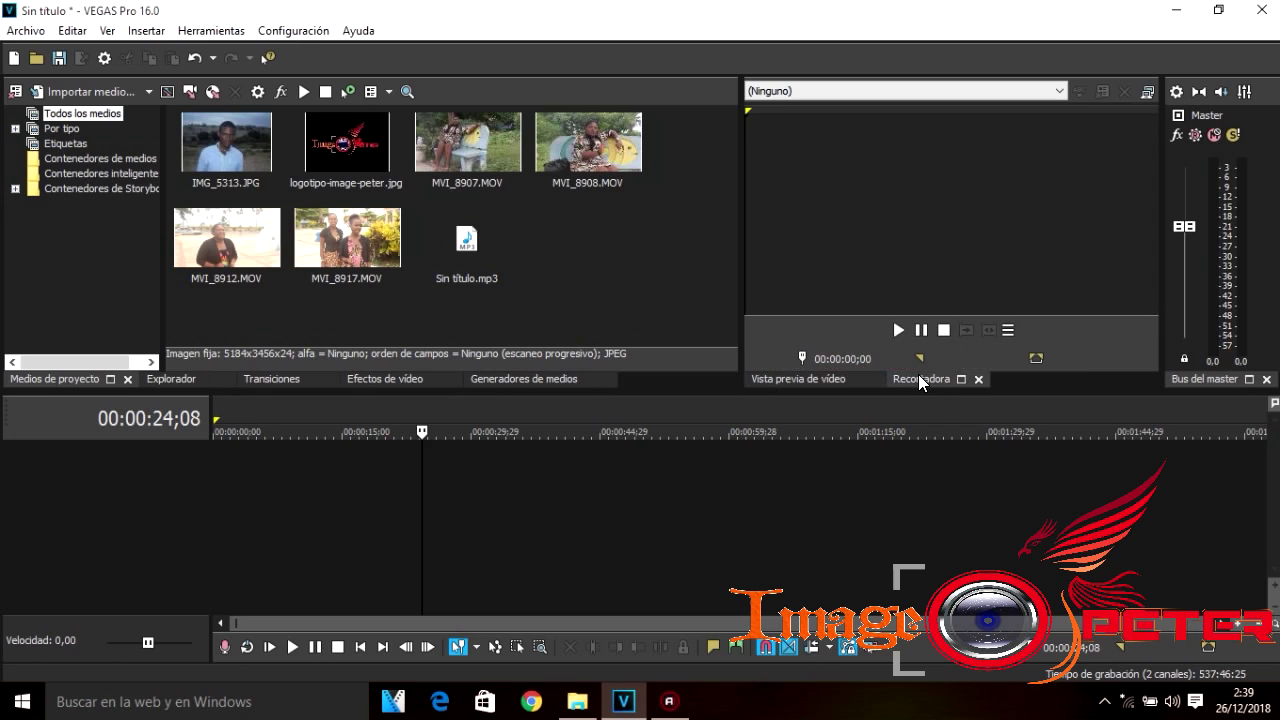
left_click(814, 378)
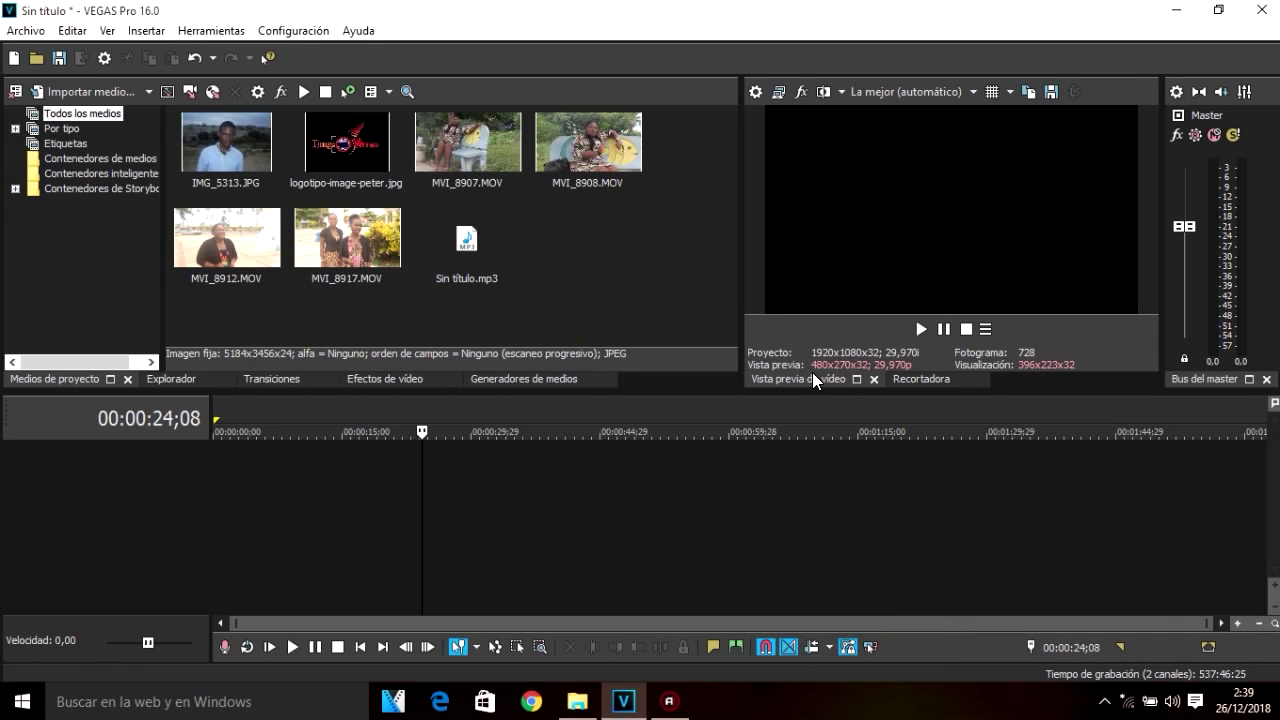
left_click(897, 380)
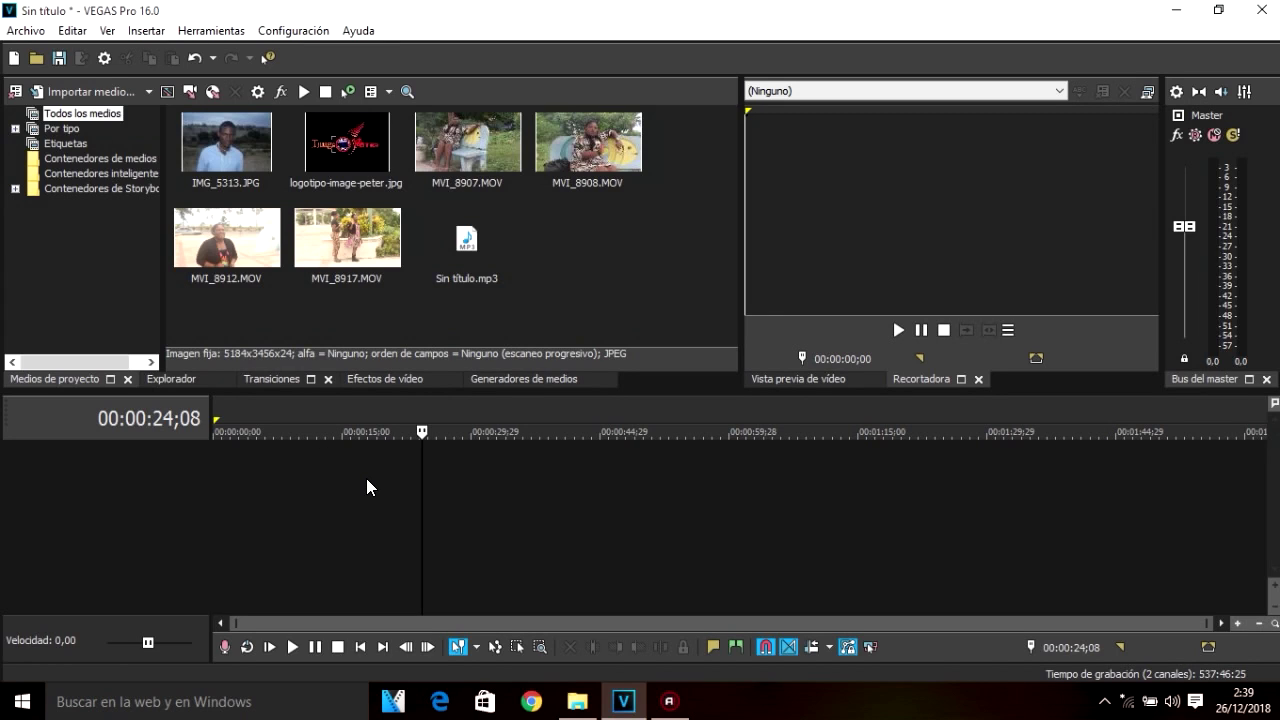
- Load MVI_8917.MOV into the Recortadora, play the clip briefly and stop it
left_click_drag(350, 238, 826, 263)
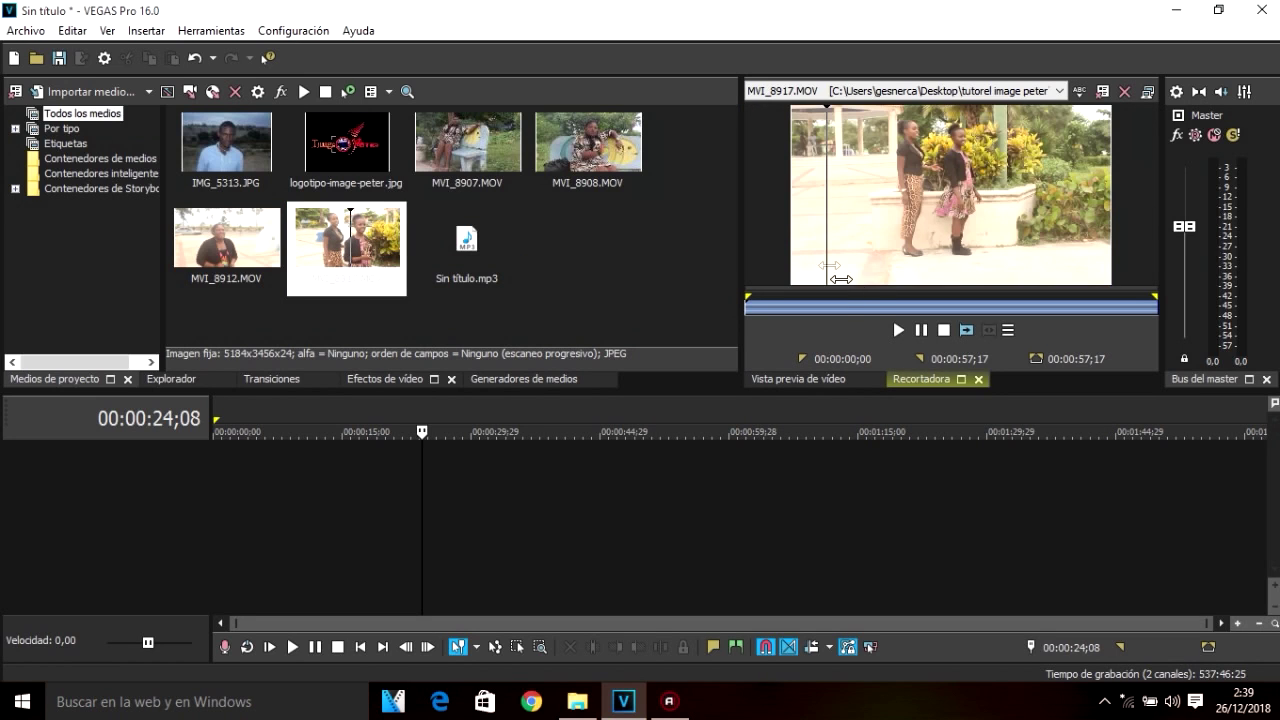
left_click(897, 331)
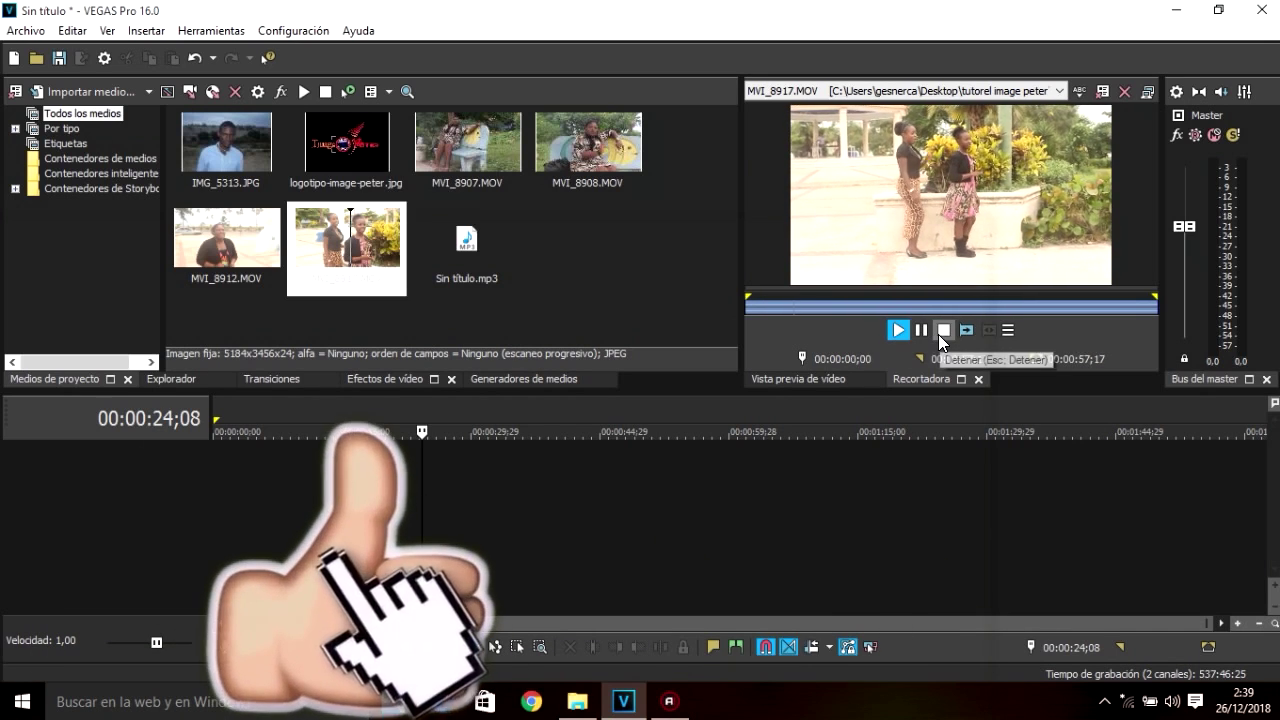
left_click(940, 331)
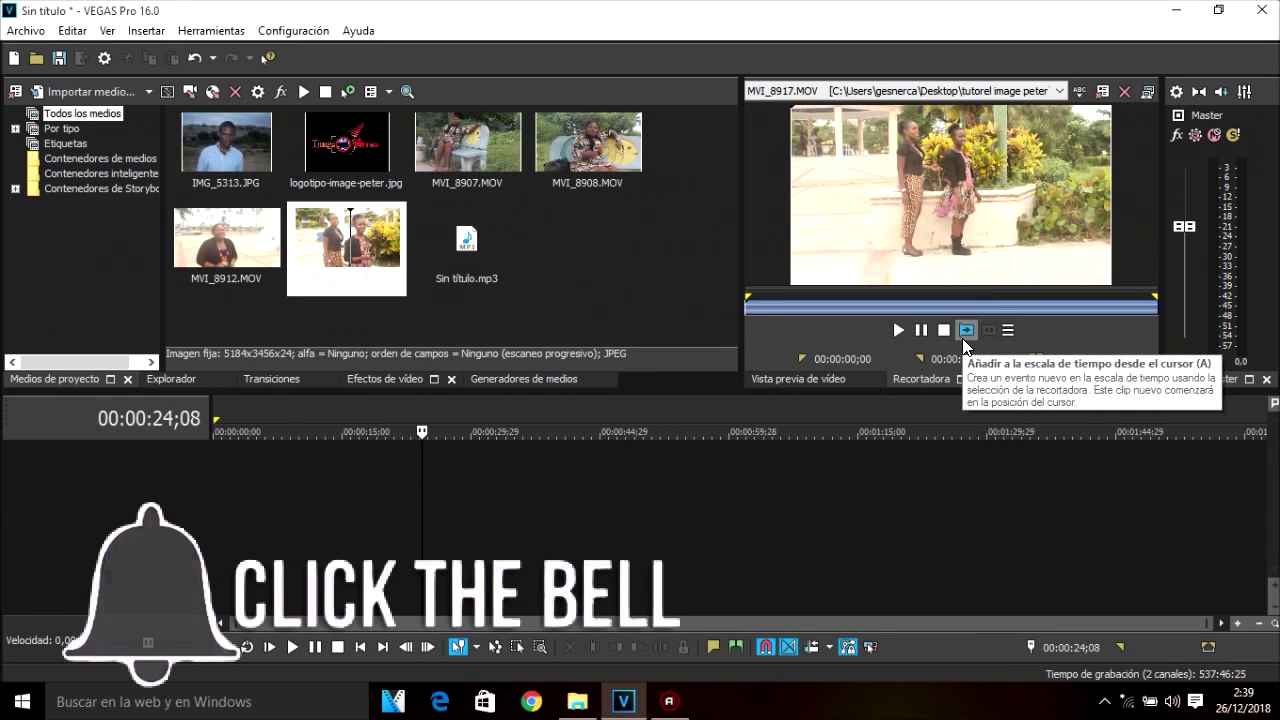
- Add MVI_8917 to the timeline from the cursor at 00:00:24;08 and play it briefly from its start
left_click(965, 333)
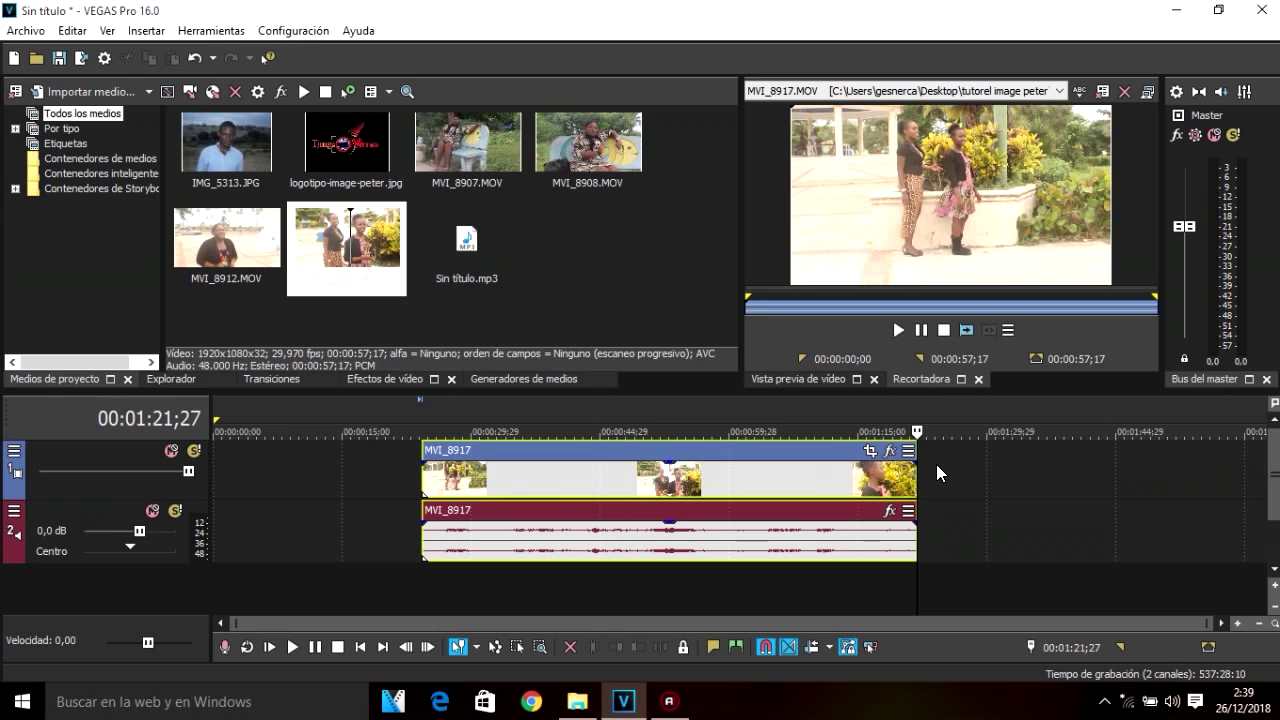
left_click_drag(921, 581, 419, 581)
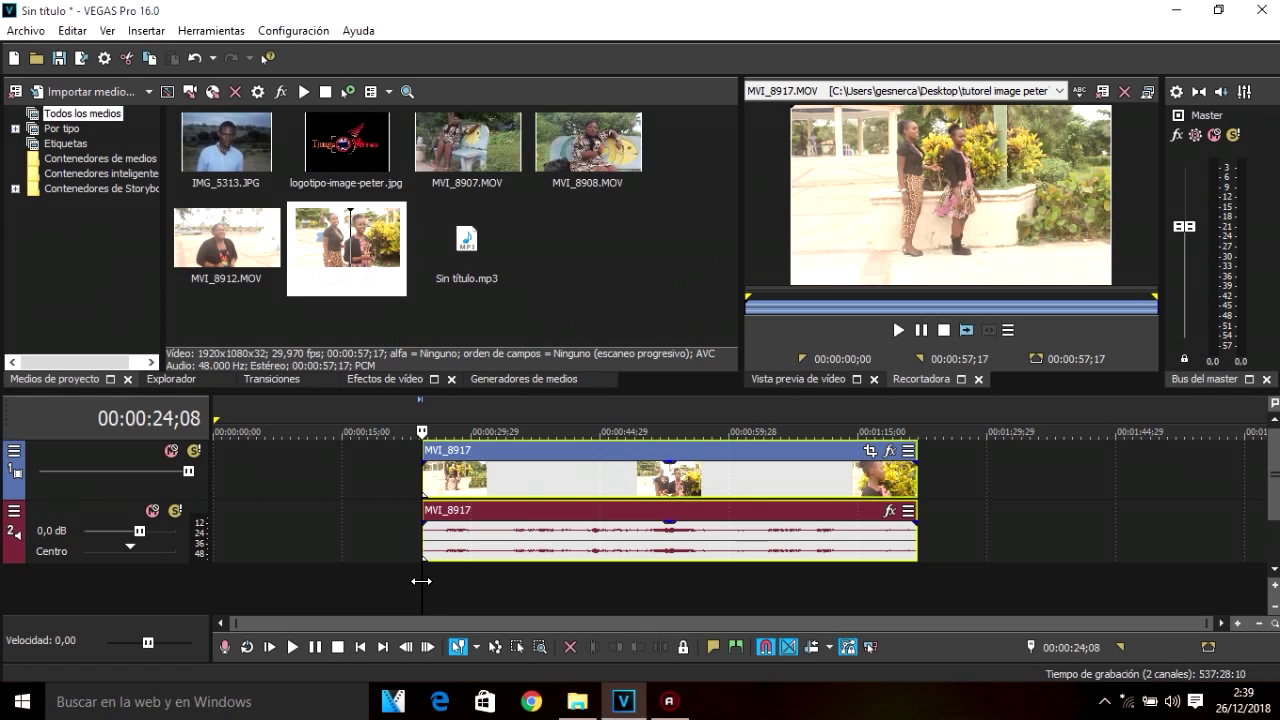
key("space")
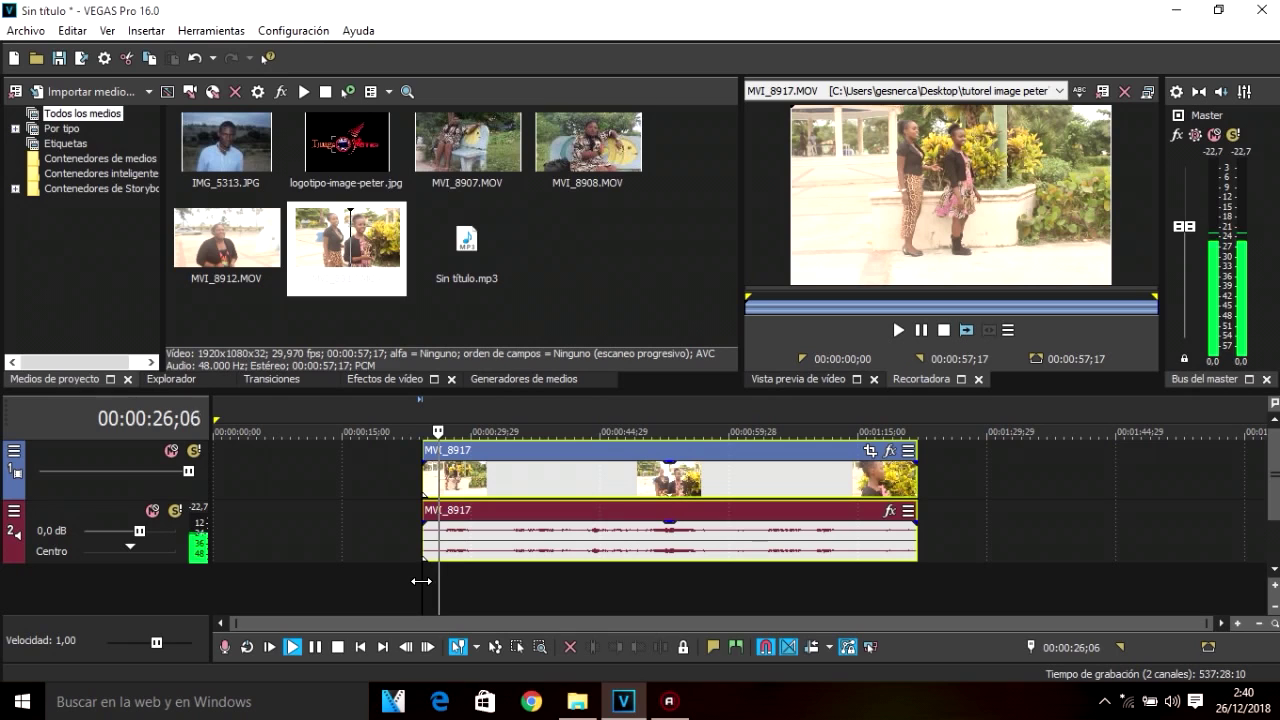
key("space")
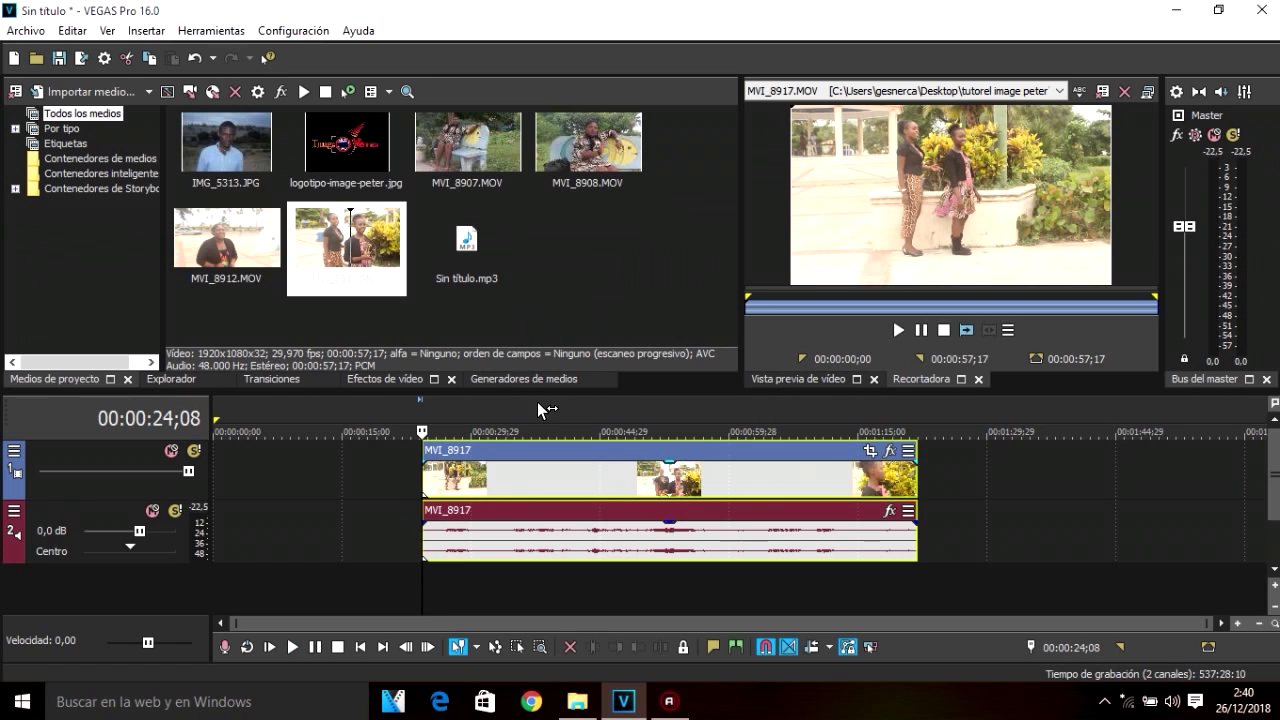
- Try splitting the MVI_8917 clip at 00:00:34;20 and overlapping its two parts by 1:00, and undo both edits
left_click(511, 420)
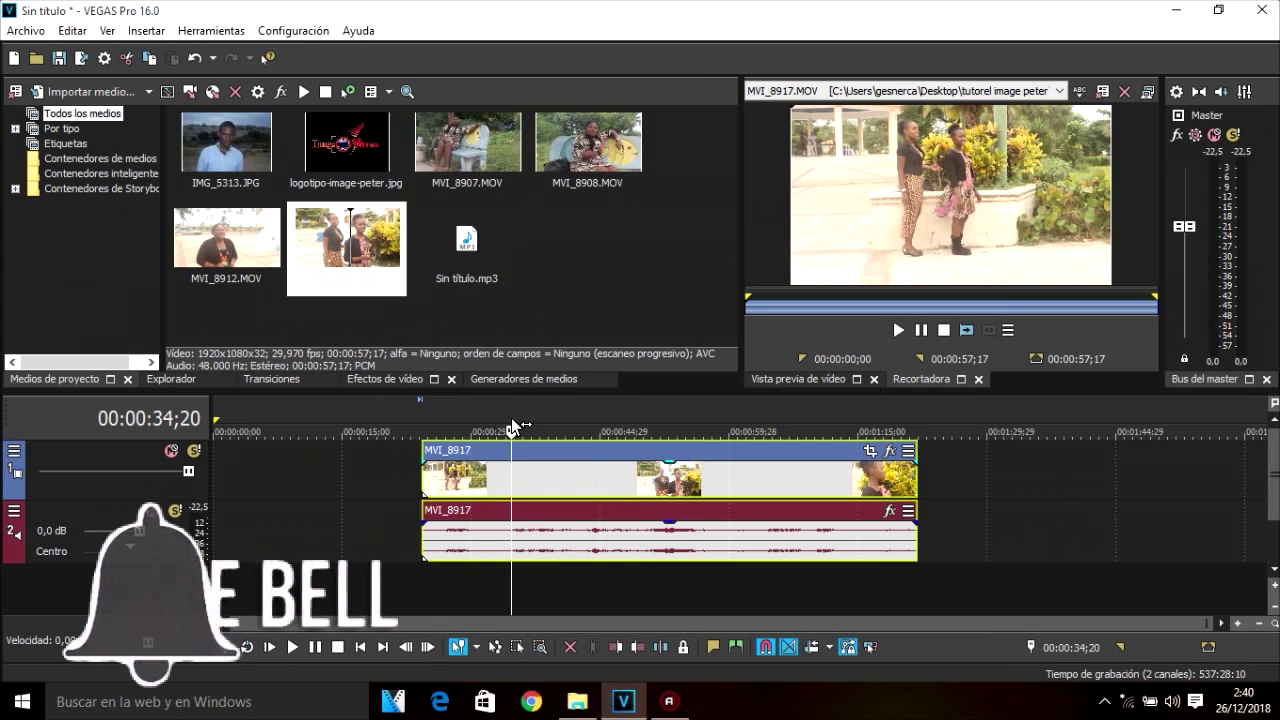
key("s")
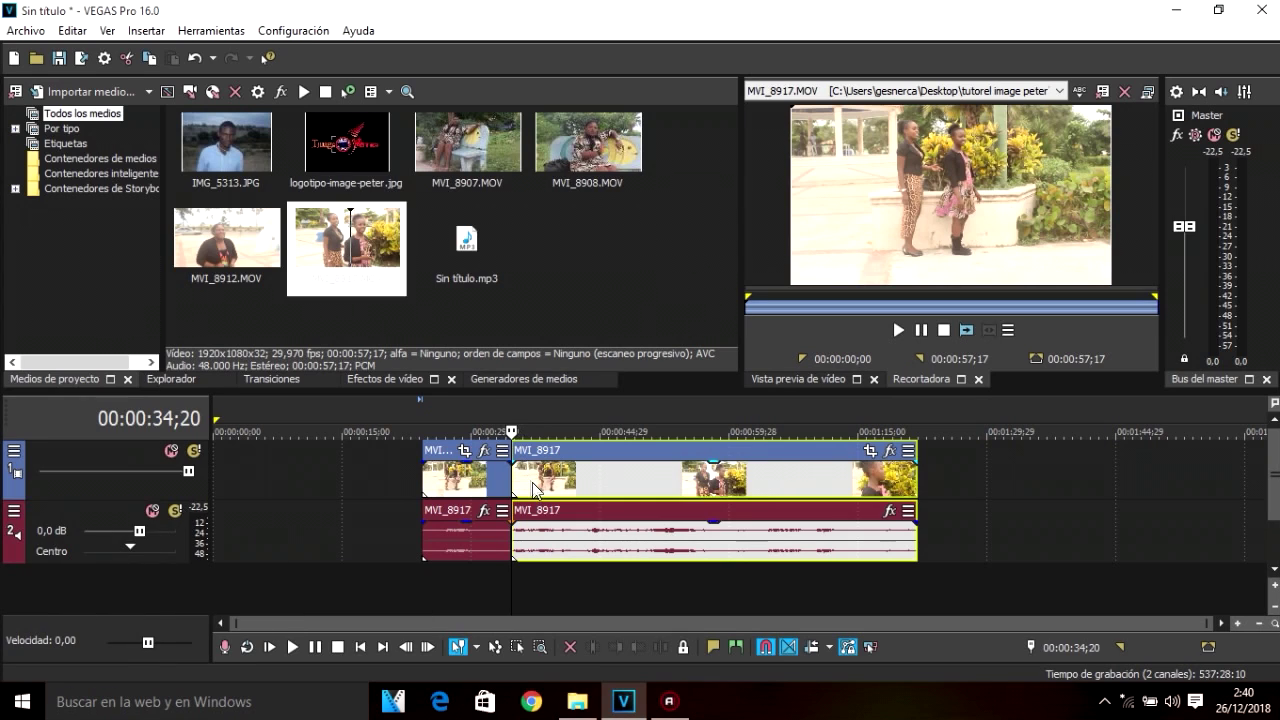
mouse_move(532, 484)
left_mouse_down()
mouse_move(553, 494)
mouse_move(524, 484)
left_mouse_up()
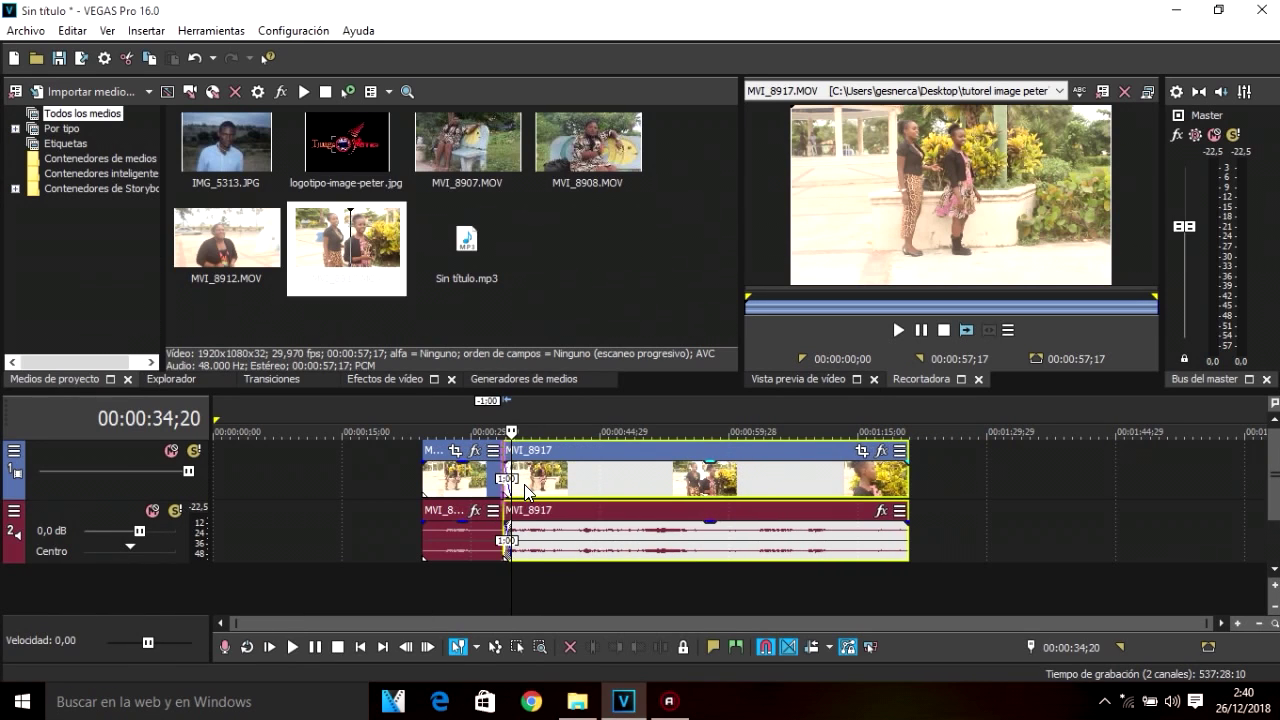
left_click(575, 400)
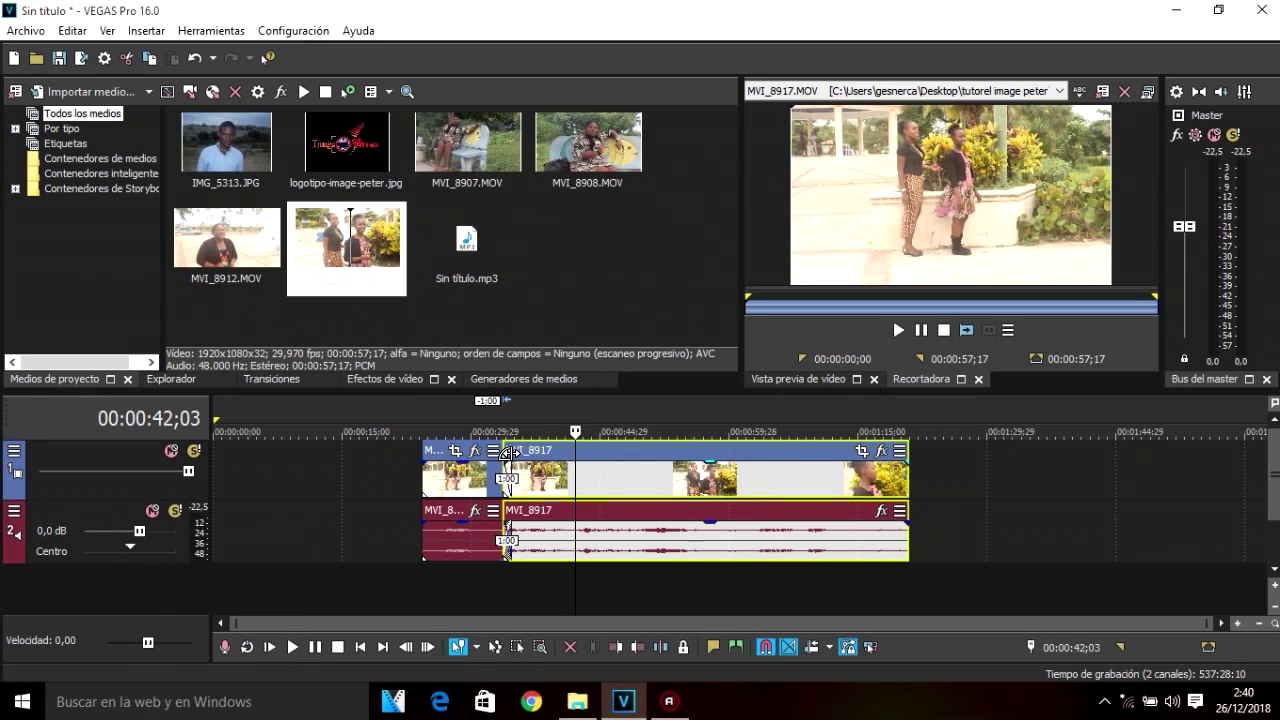
key("ctrl+z")
key("ctrl+z")
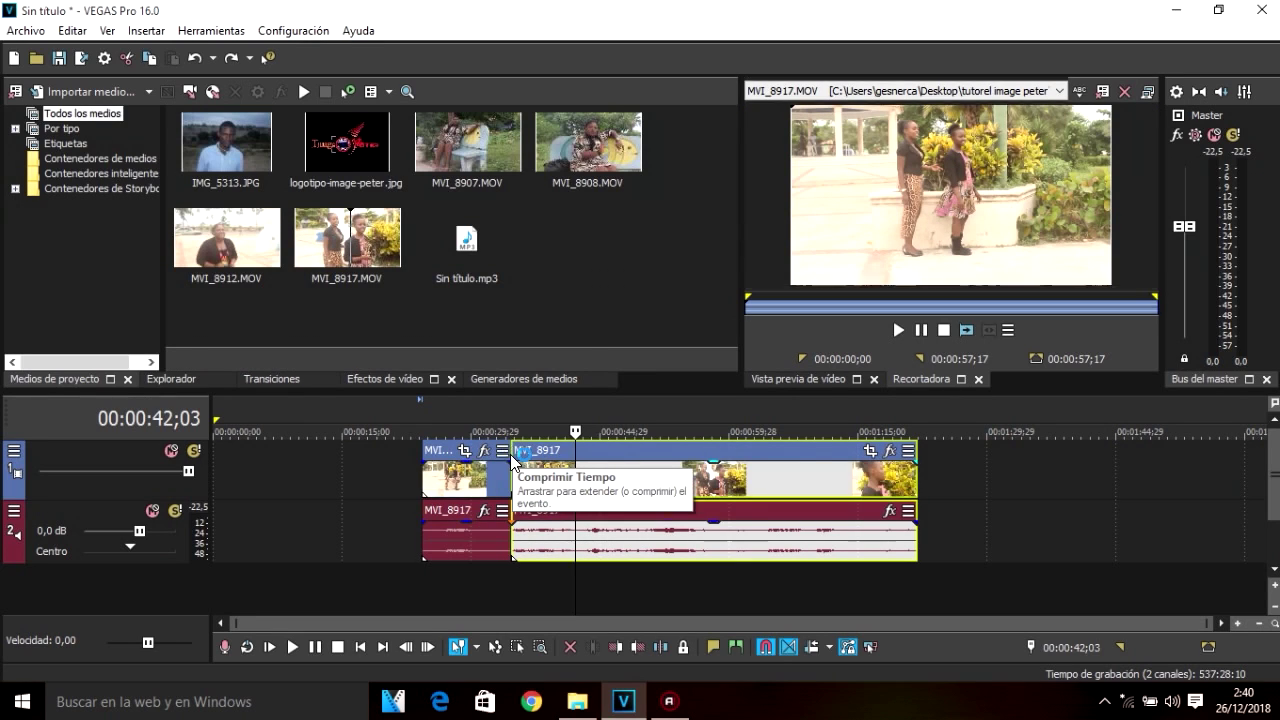
key("ctrl+z")
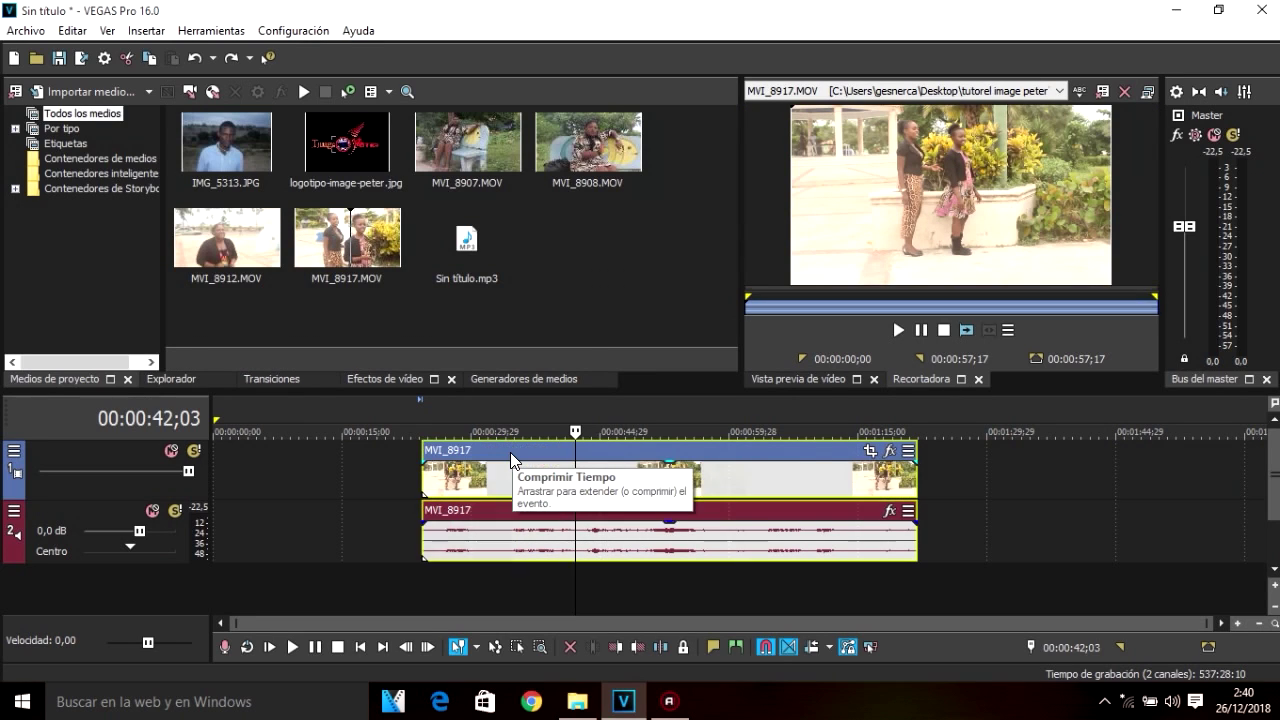
- Split the MVI_8917 clip at 00:00:32;21 and move the second part 9:09 further along the timeline
left_click(494, 410)
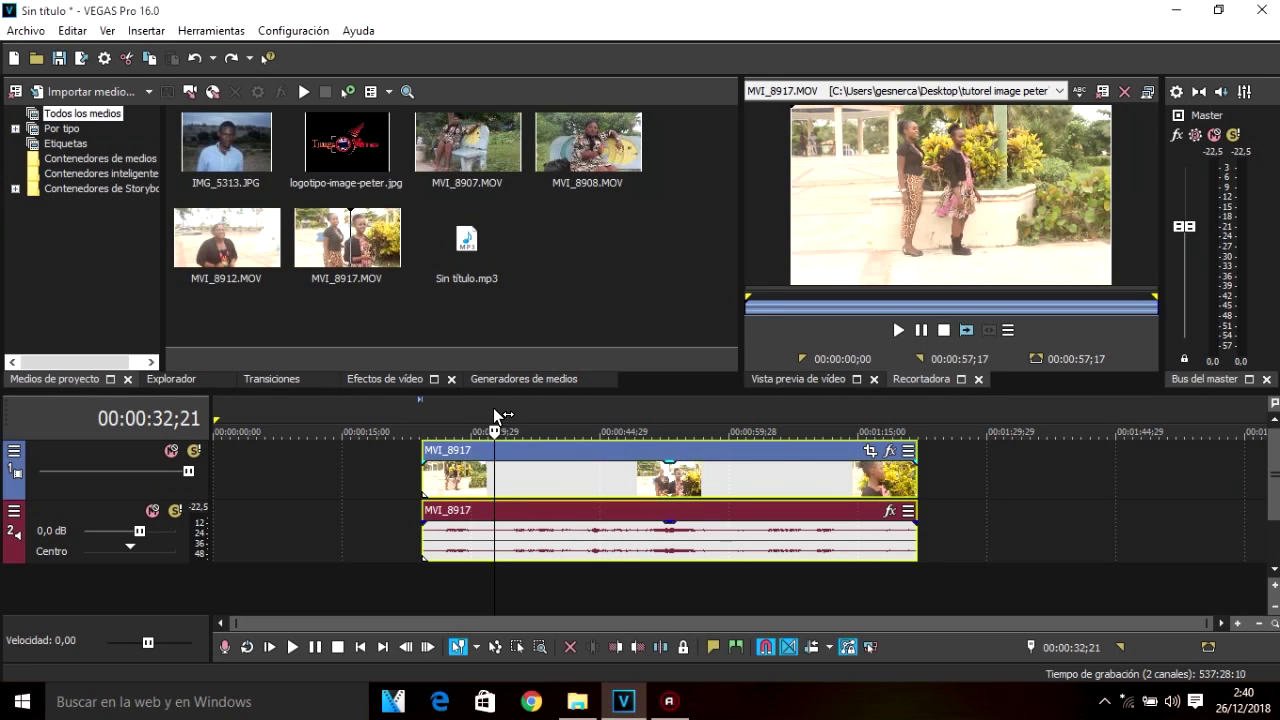
key("s")
left_click_drag(503, 470, 593, 492)
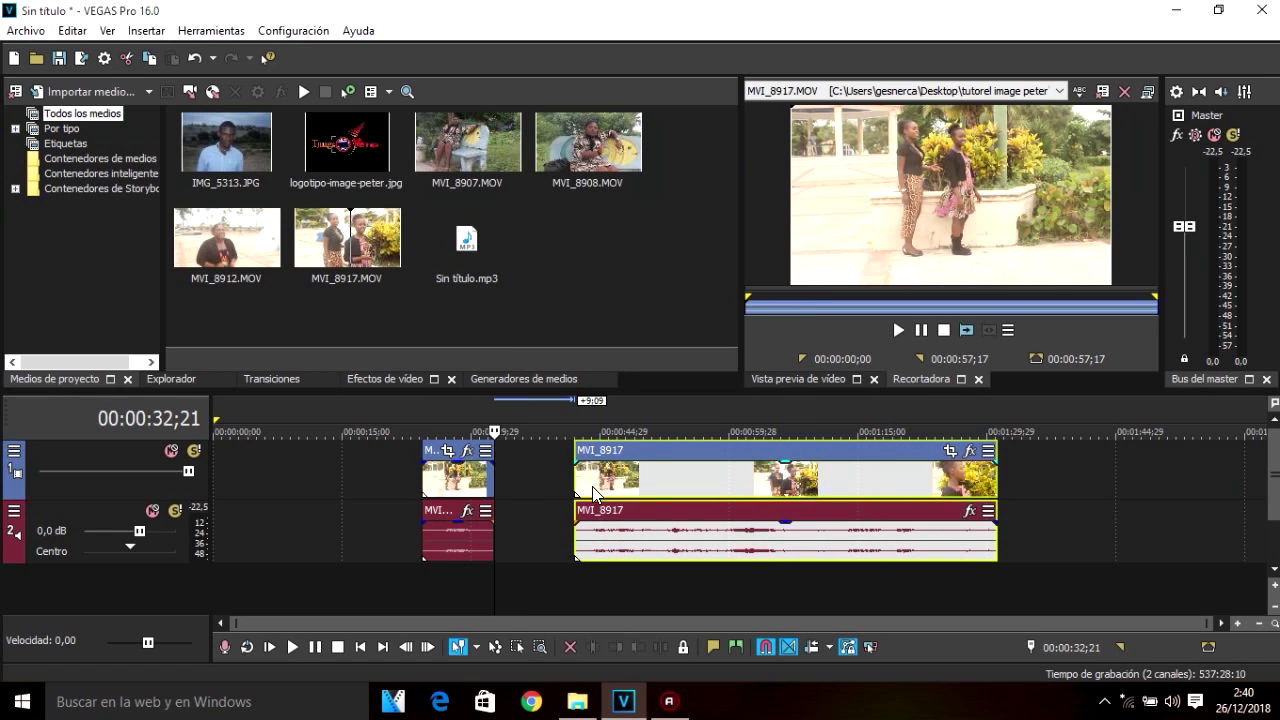
- Split the first MVI_8917 segment at 00:00:28;10 and move its second piece 1:19 further along the timeline
left_click(461, 413)
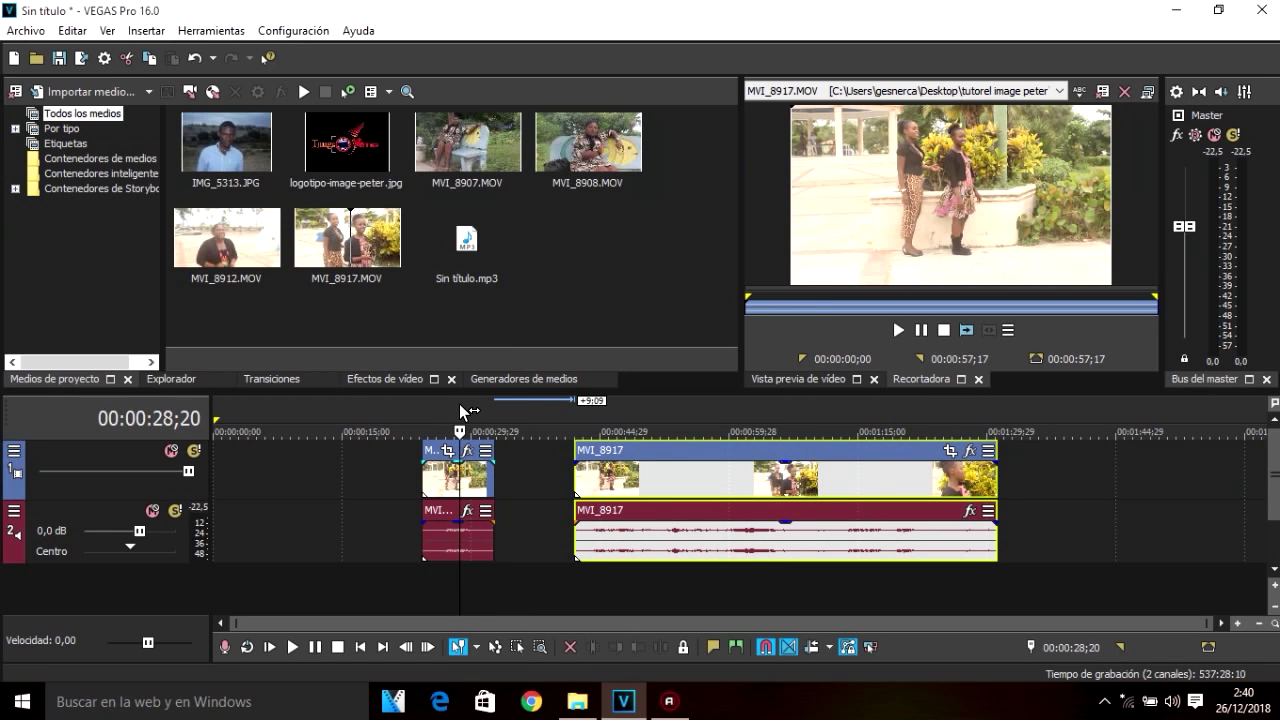
key("s")
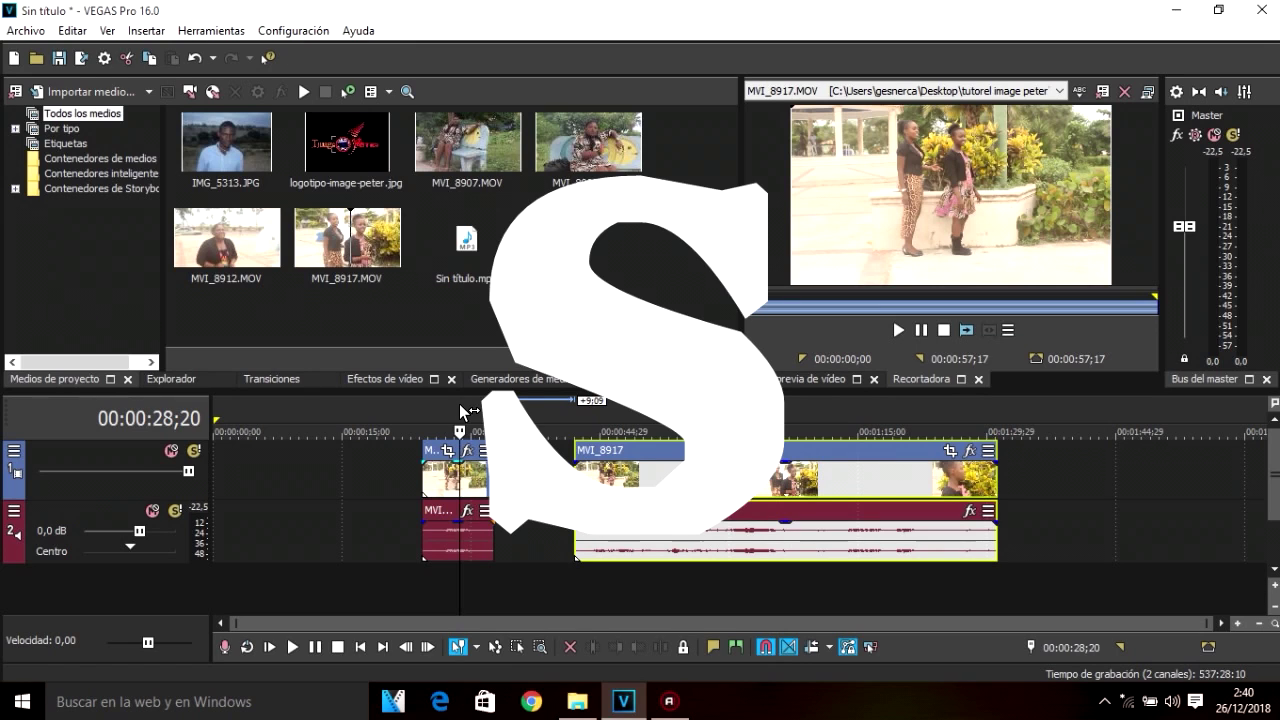
left_click(456, 484)
key("s")
left_click_drag(458, 484, 487, 492)
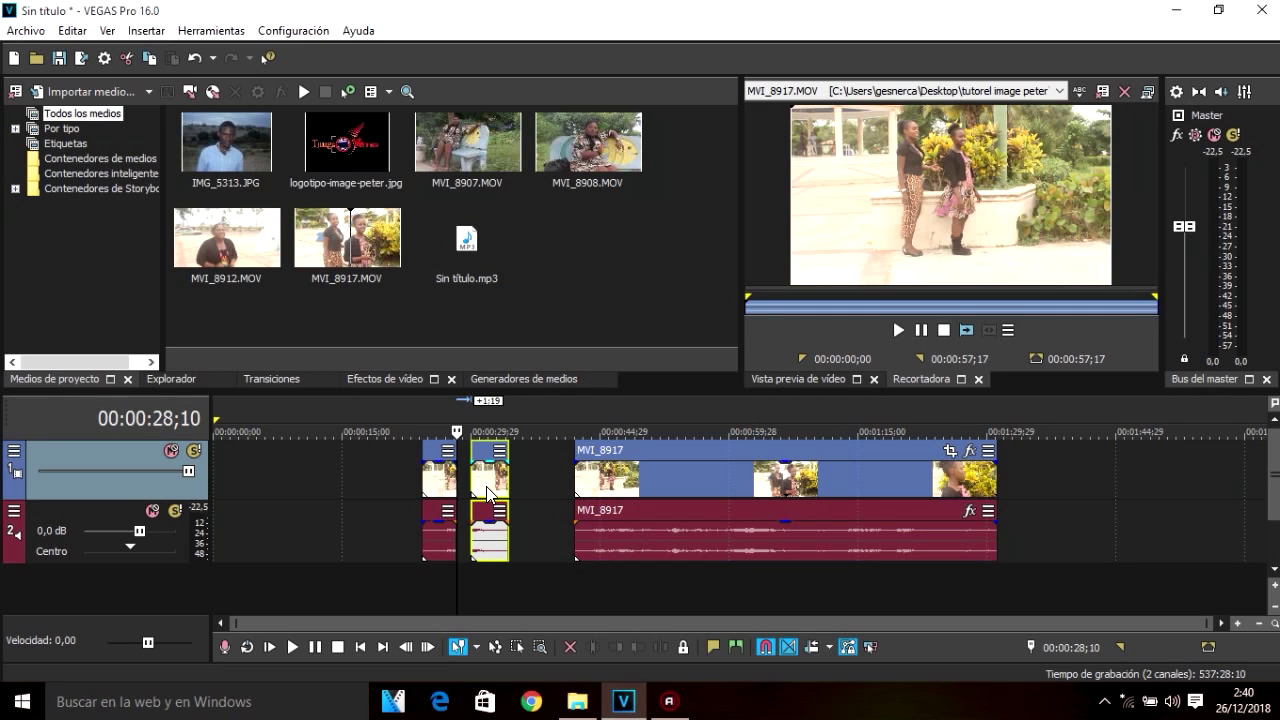
- Ungroup the video and audio of the short middle MVI_8917 segment and select only its audio event
left_click(487, 490)
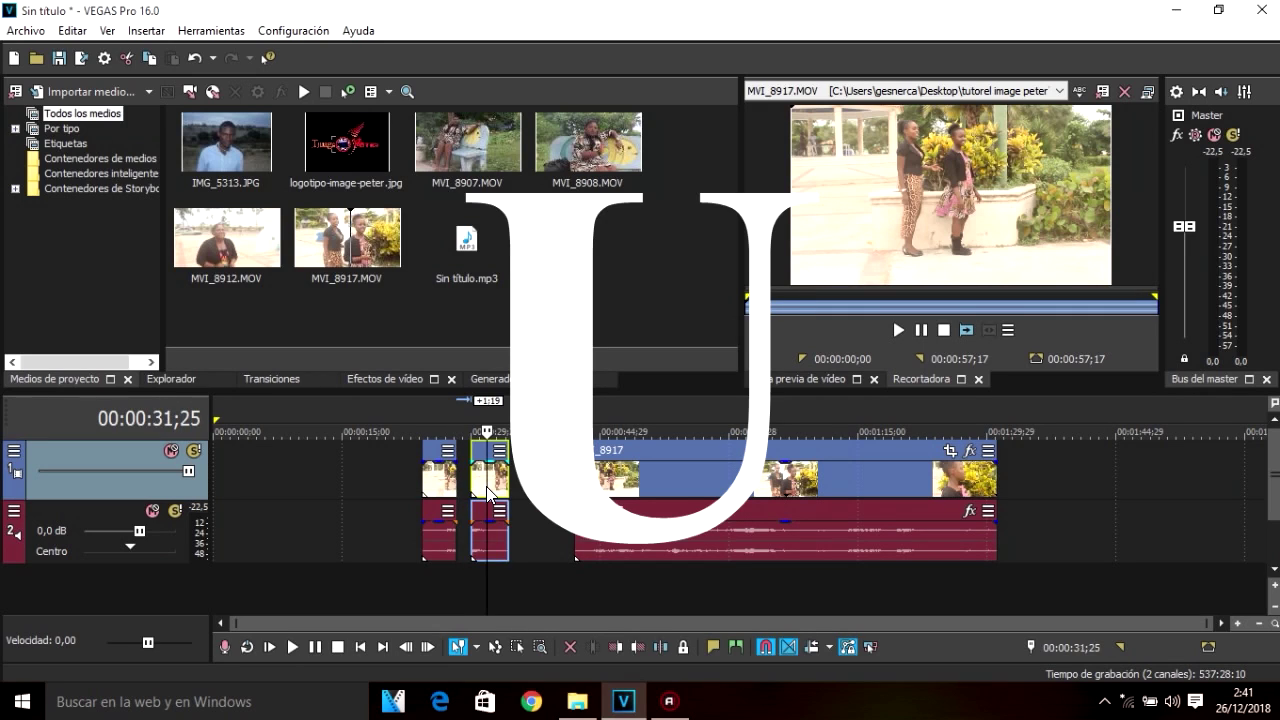
left_click(487, 487)
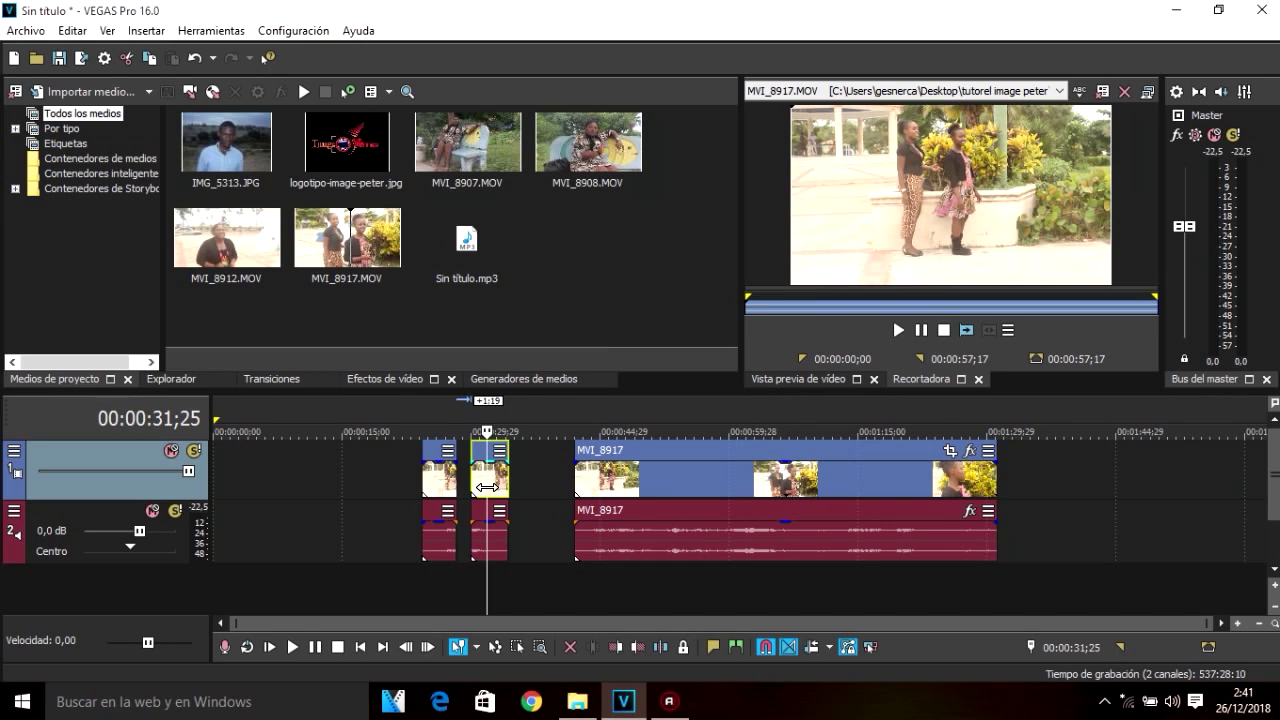
mouse_move(478, 550)
left_mouse_down()
mouse_move(515, 552)
mouse_move(478, 546)
left_mouse_up()
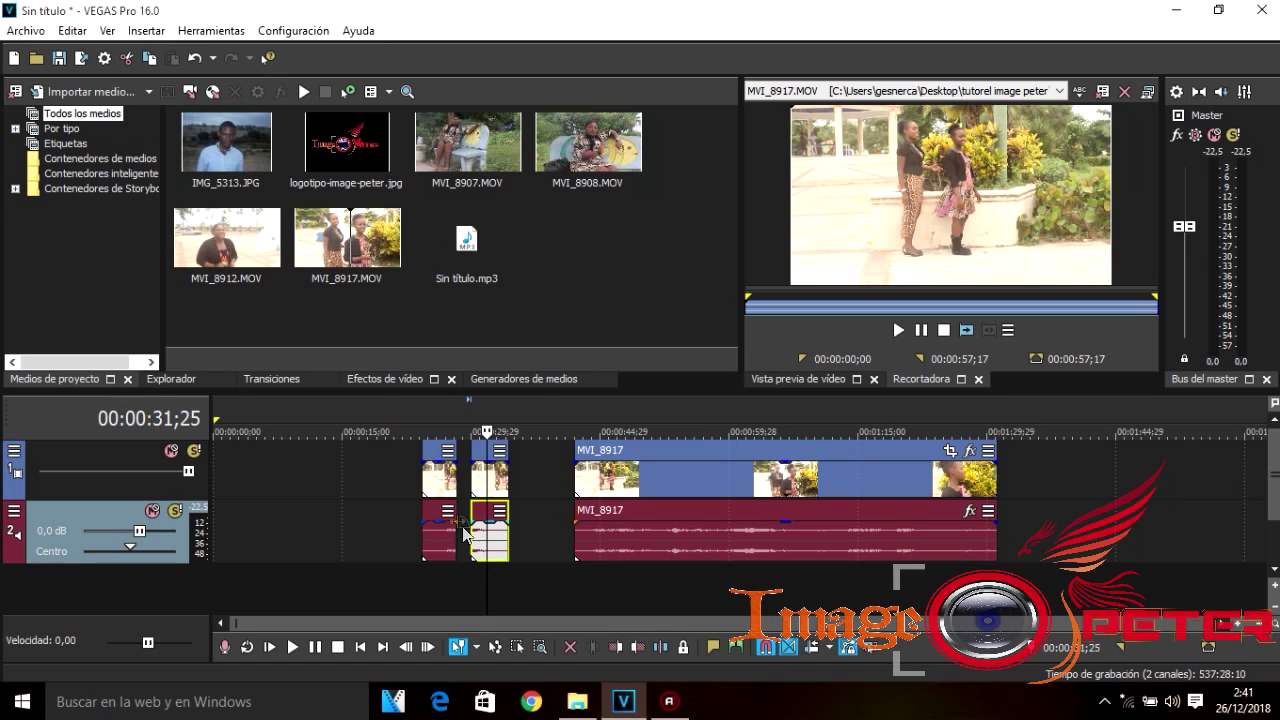
- Copy the first short MVI_8917 segment and paste the copy at 00:00:14;00 on the empty stretch before it
left_click(436, 490)
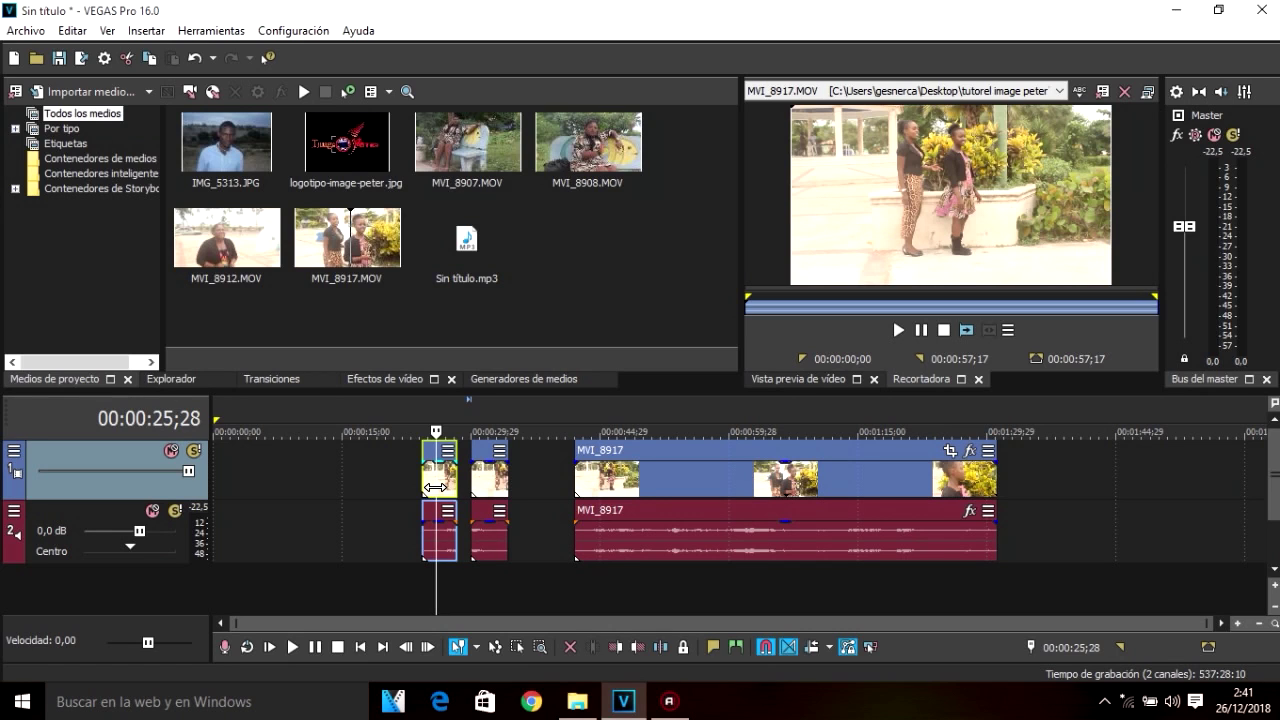
key("ctrl+c")
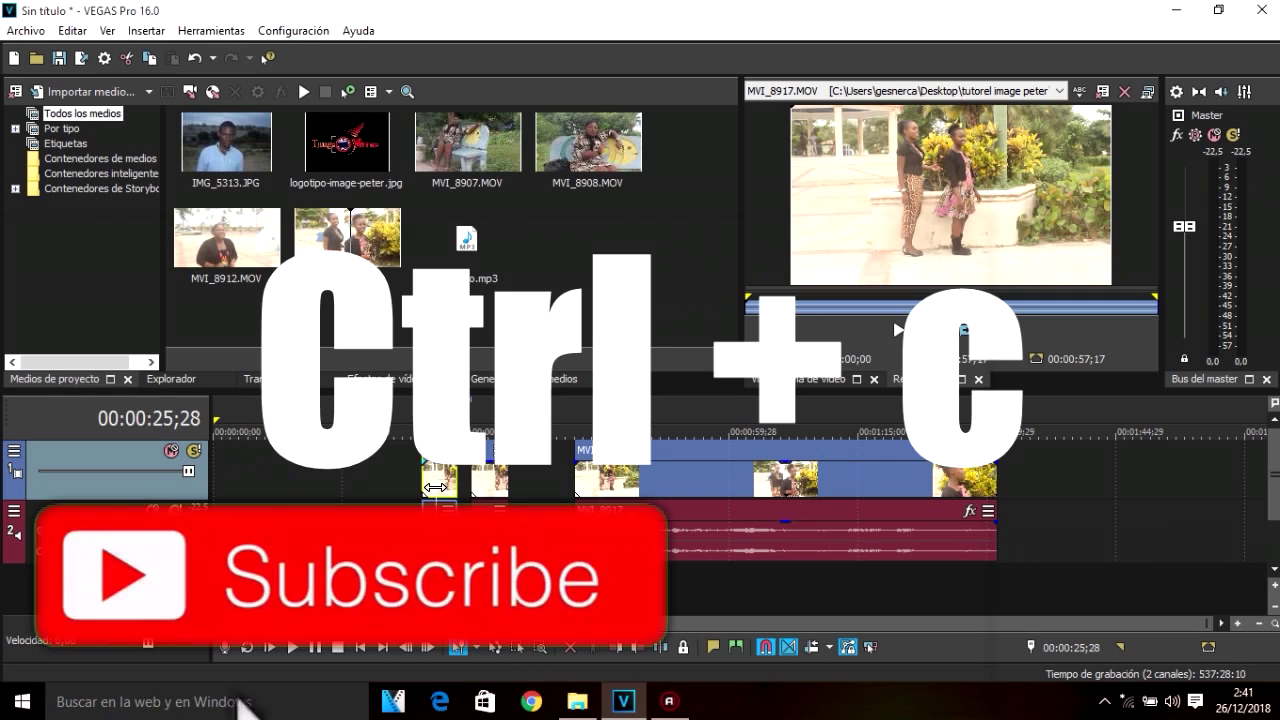
left_click(334, 470)
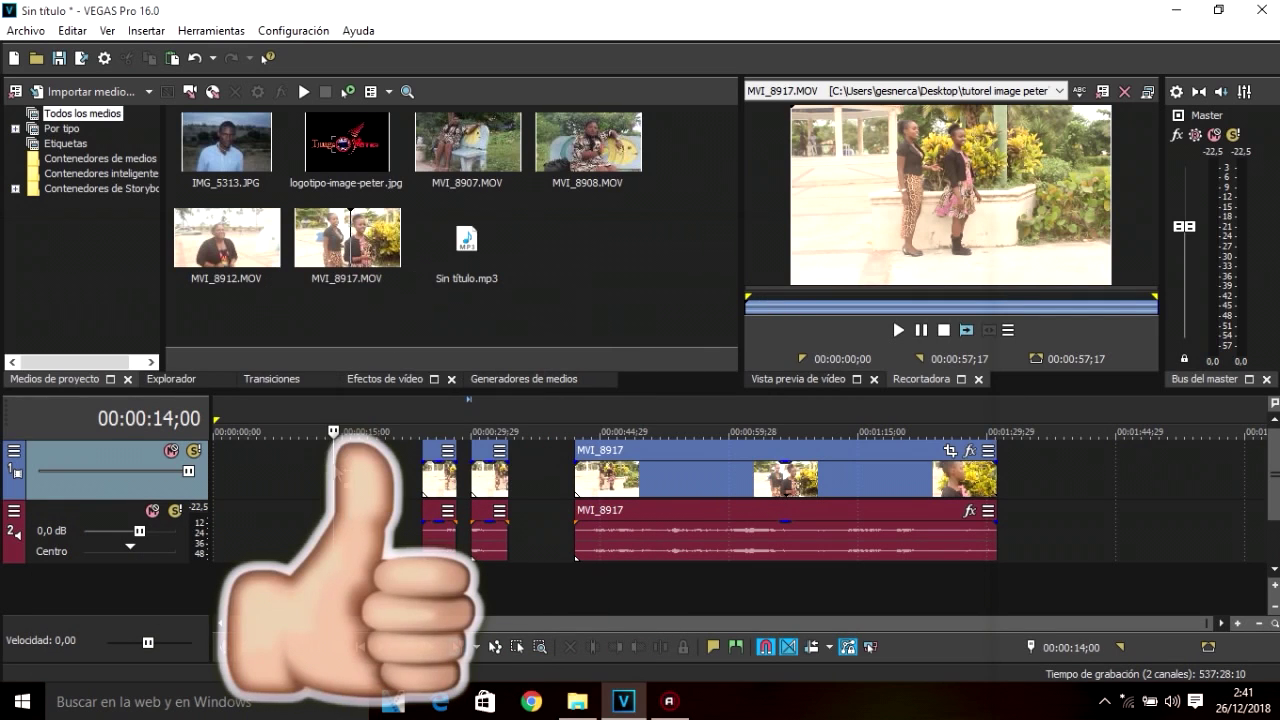
left_click(371, 520)
key("ctrl+v")
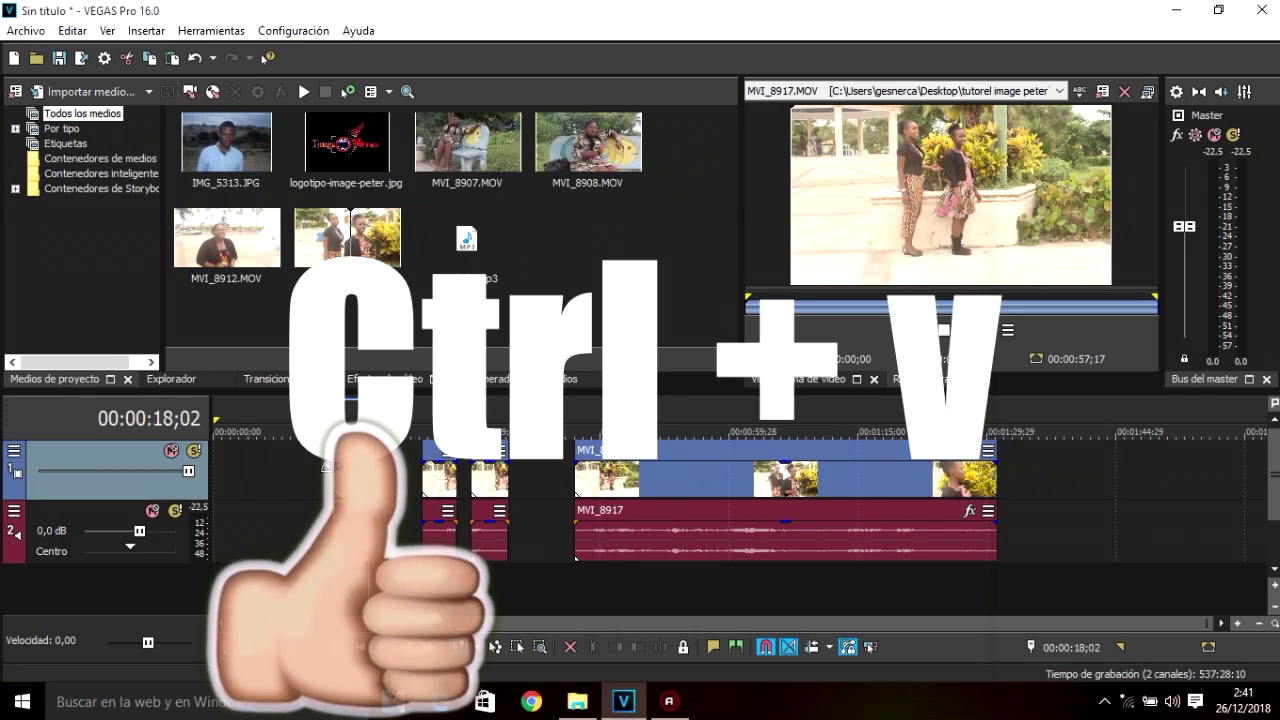
- Try cutting the pasted MVI_8917 copy and pasting it at 00:00:11;24, and undo the paste
left_click_drag(390, 488, 355, 488)
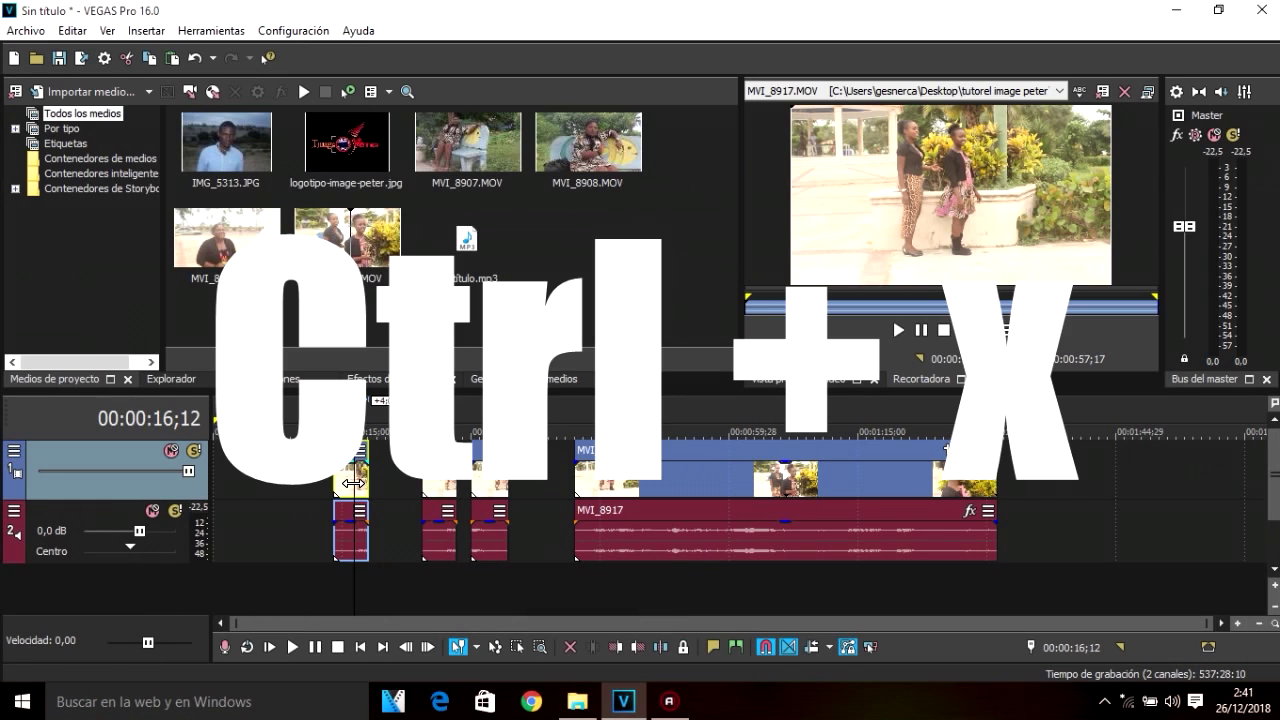
key("ctrl+x")
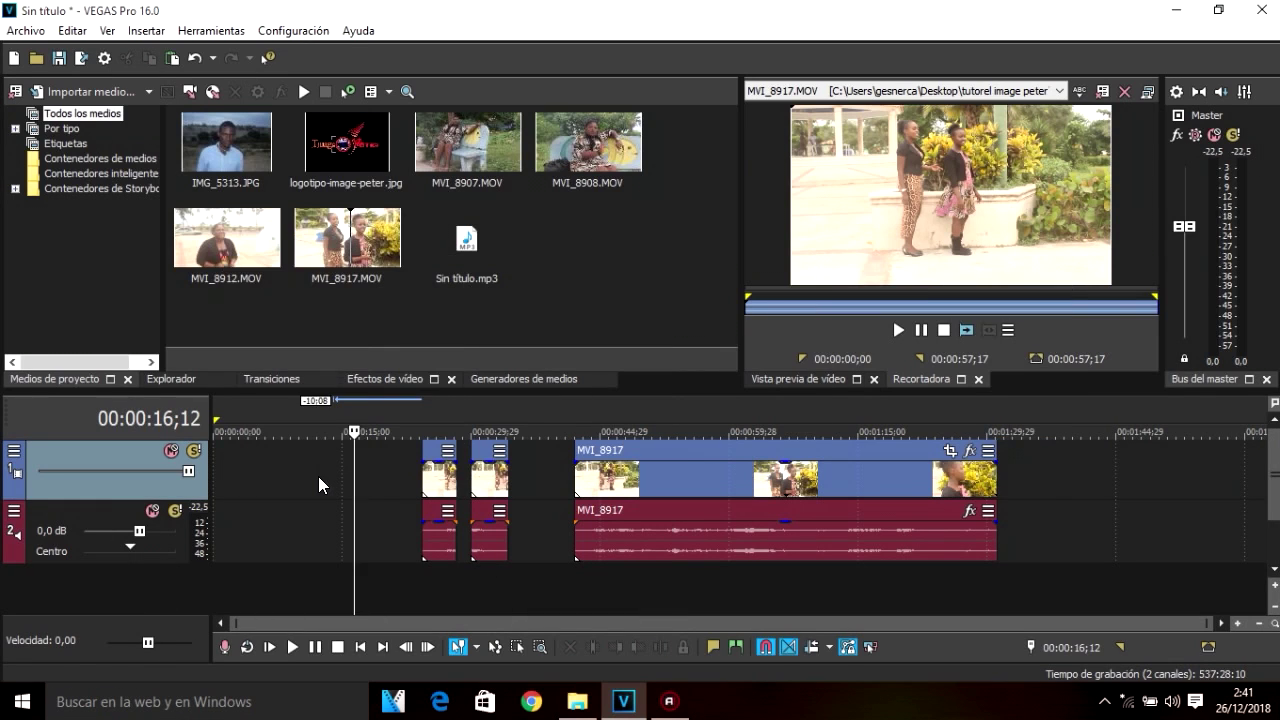
left_click(314, 476)
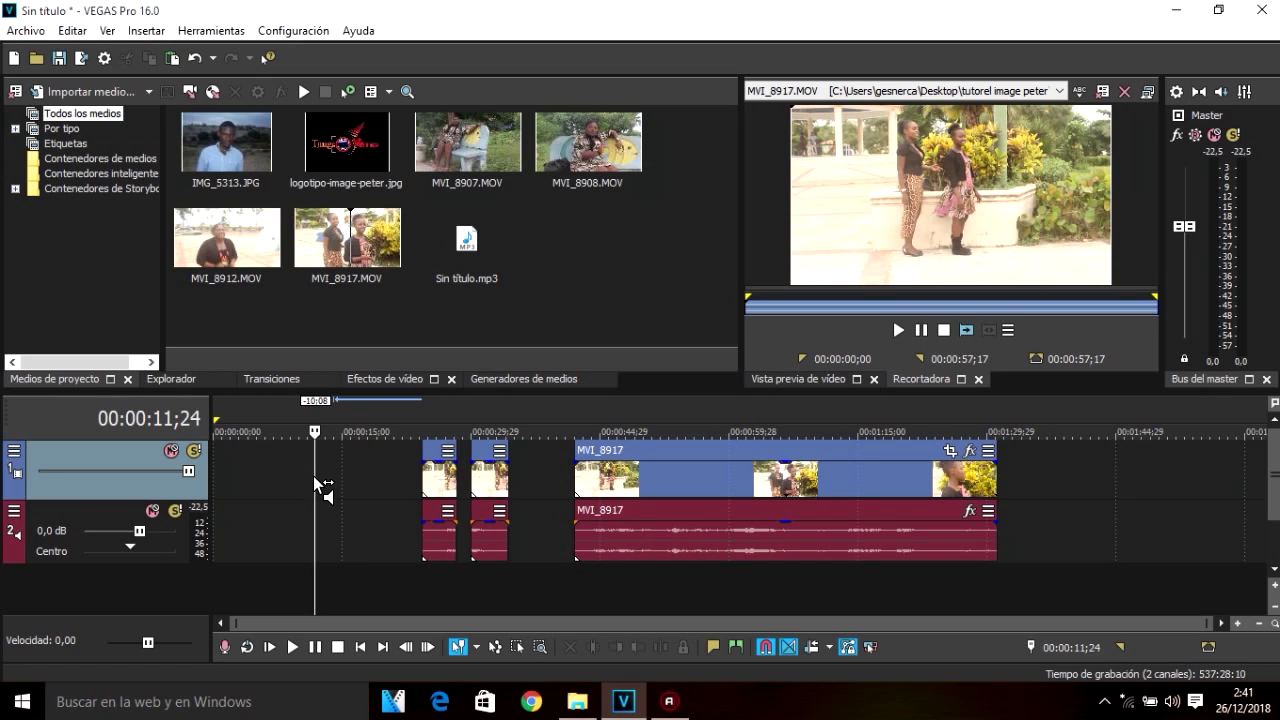
key("ctrl+v")
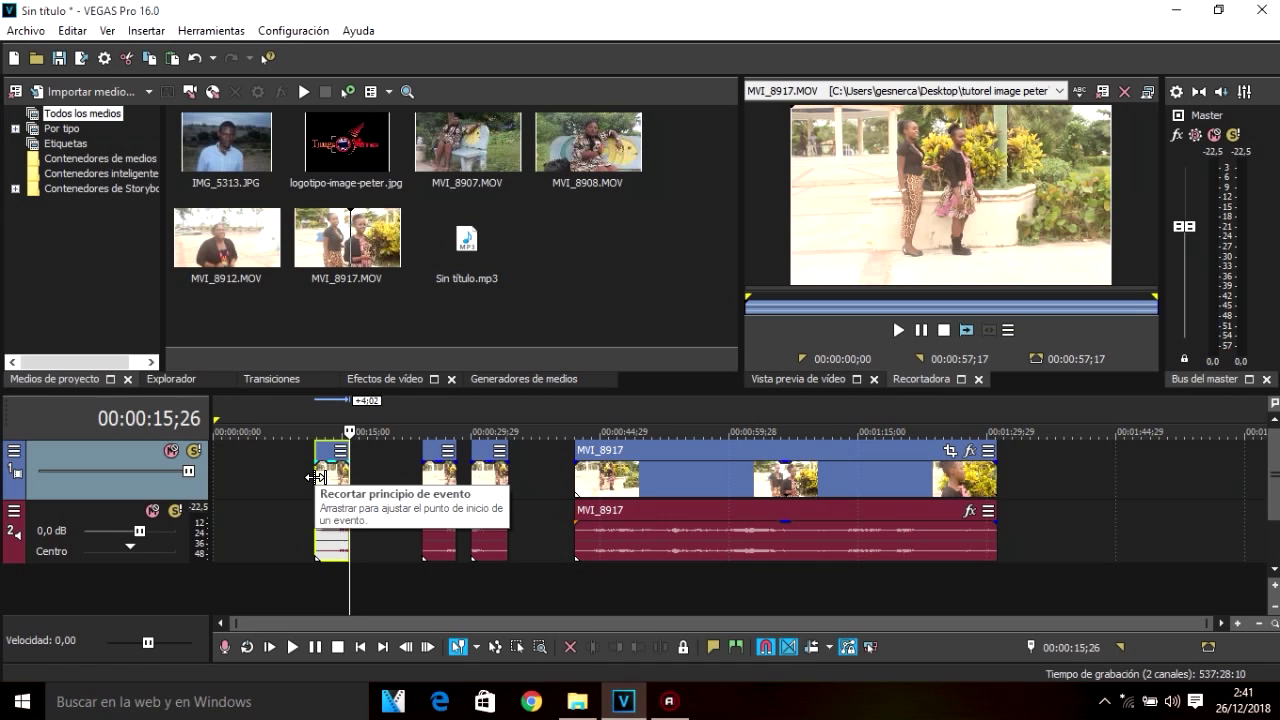
key("ctrl+z")
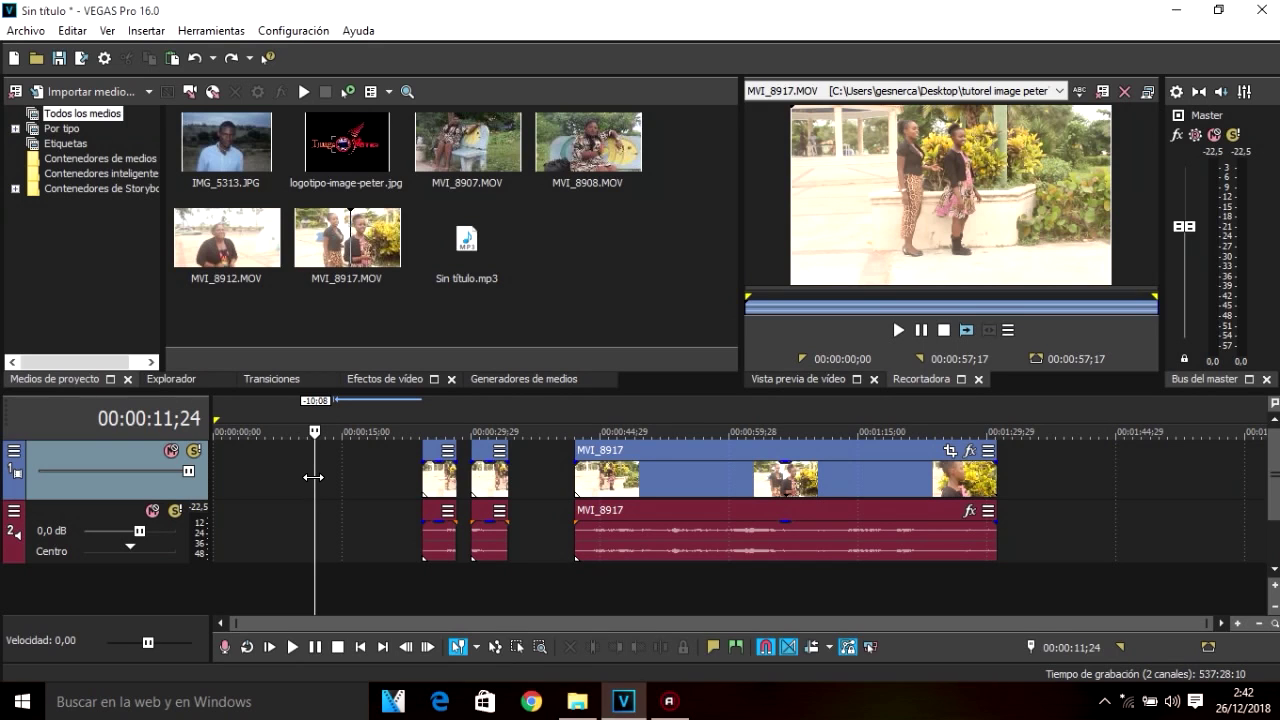
- Play the timeline from 00:00:41;01, shuttling backward and forward at up to 4x speed, and stop playback
left_click(565, 406)
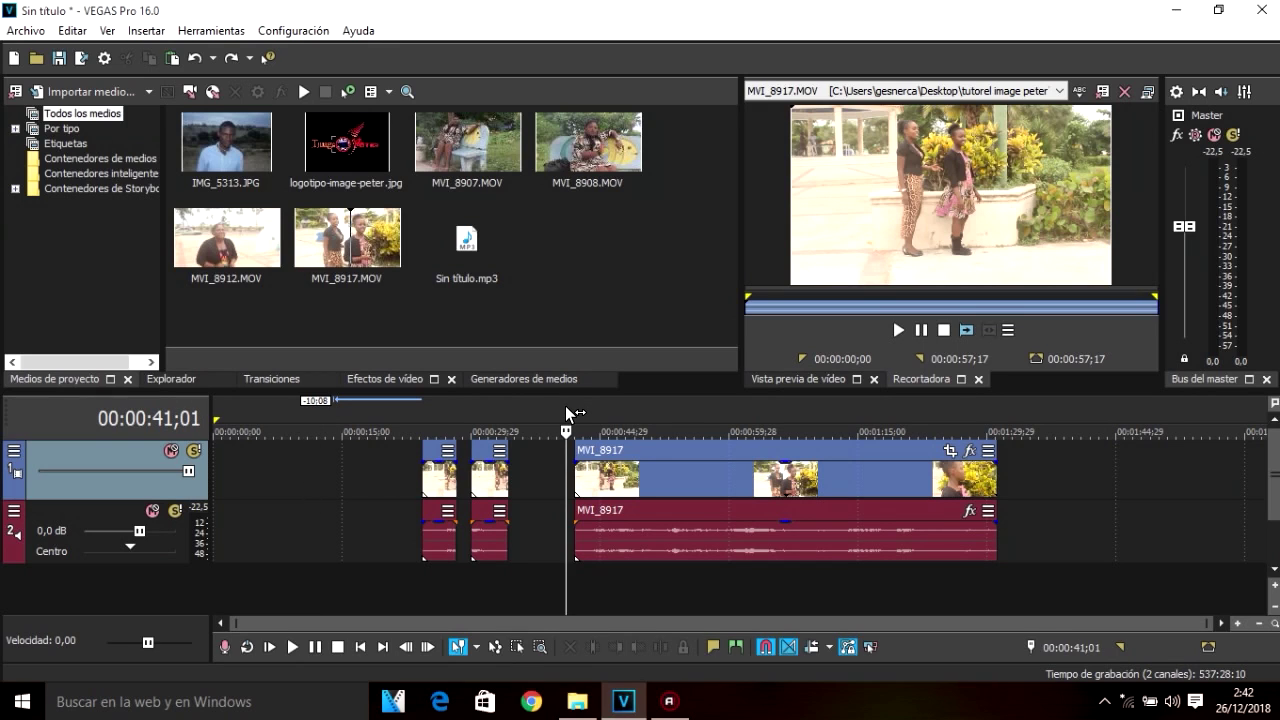
key("space")
key("space")
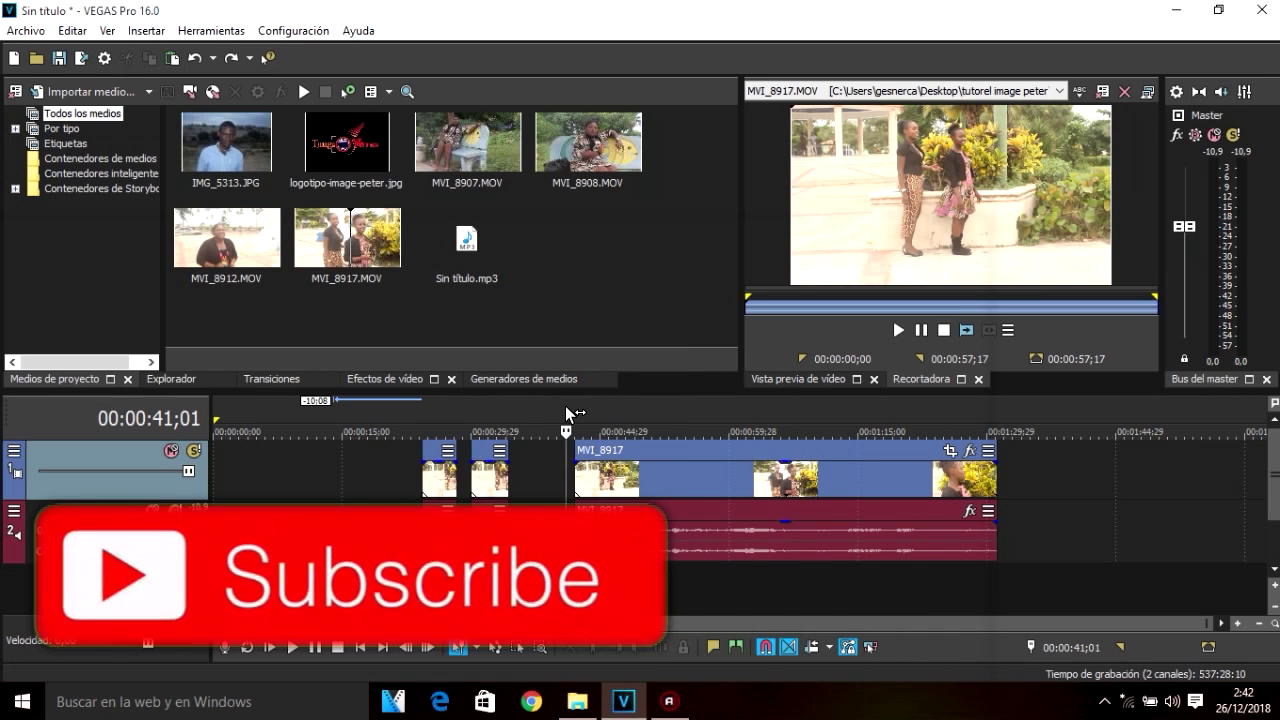
key("j")
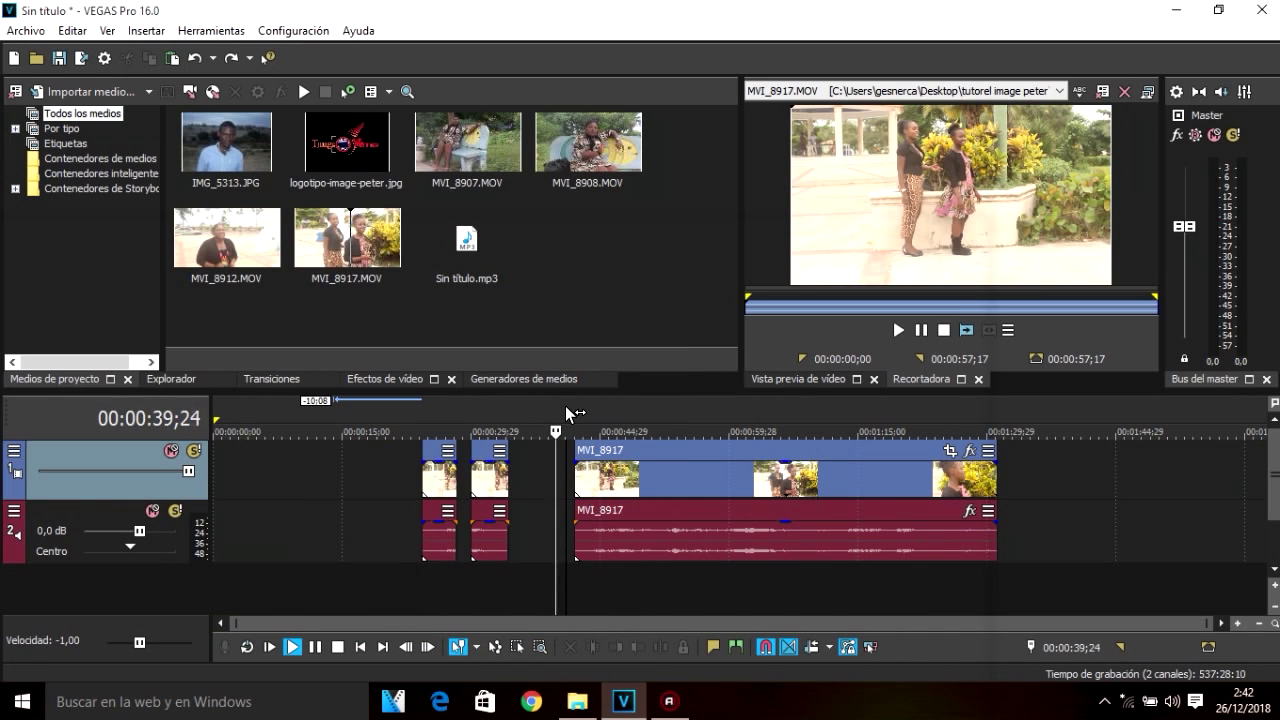
key("l")
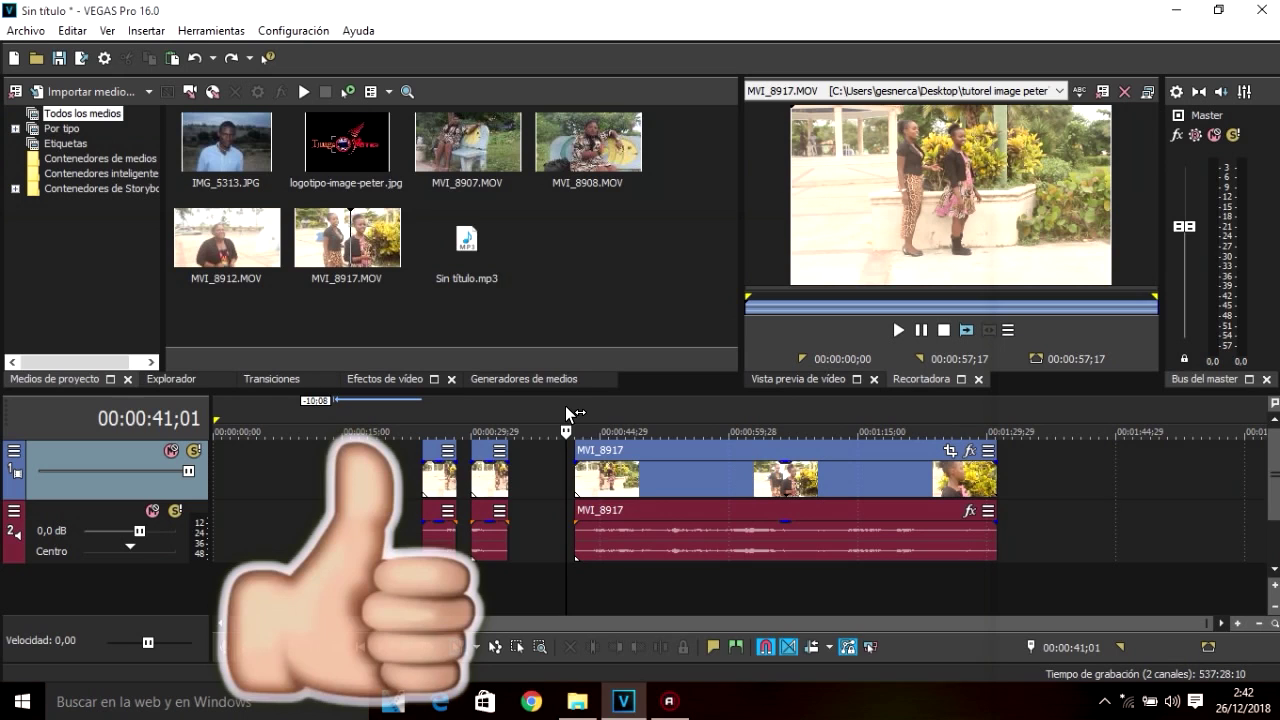
key("l")
key("l")
key("l")
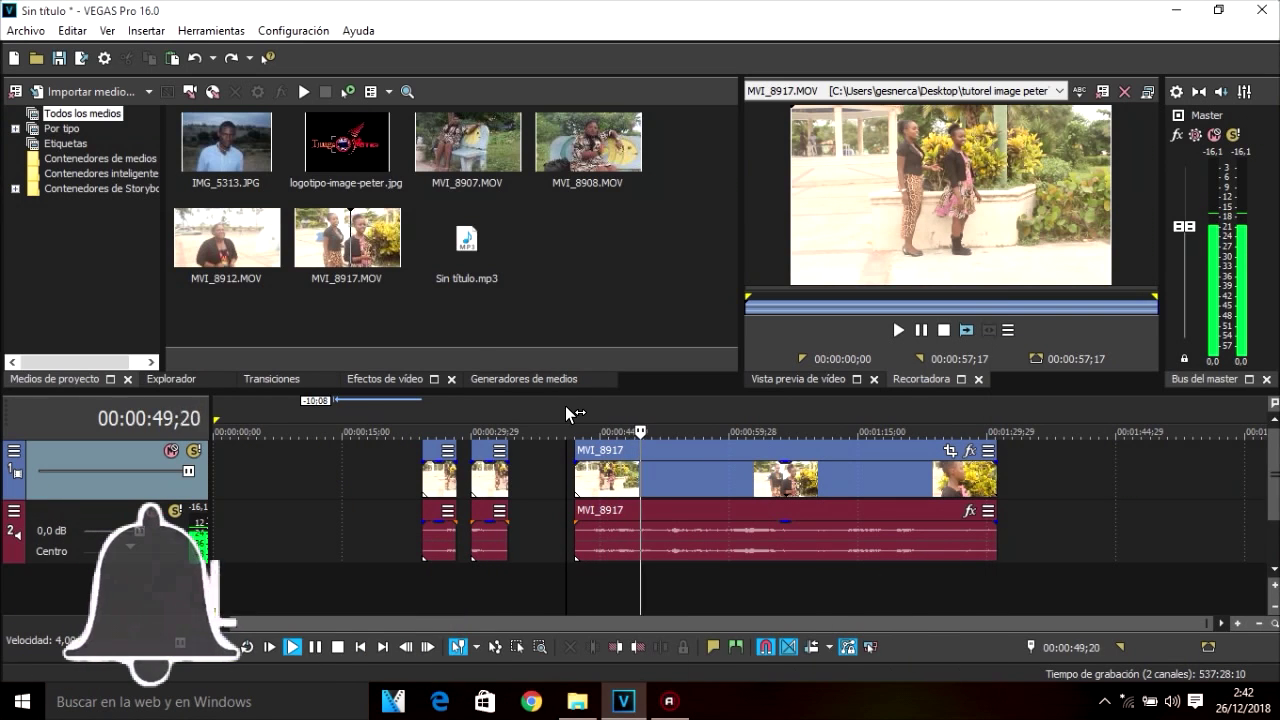
key("j")
key("j")
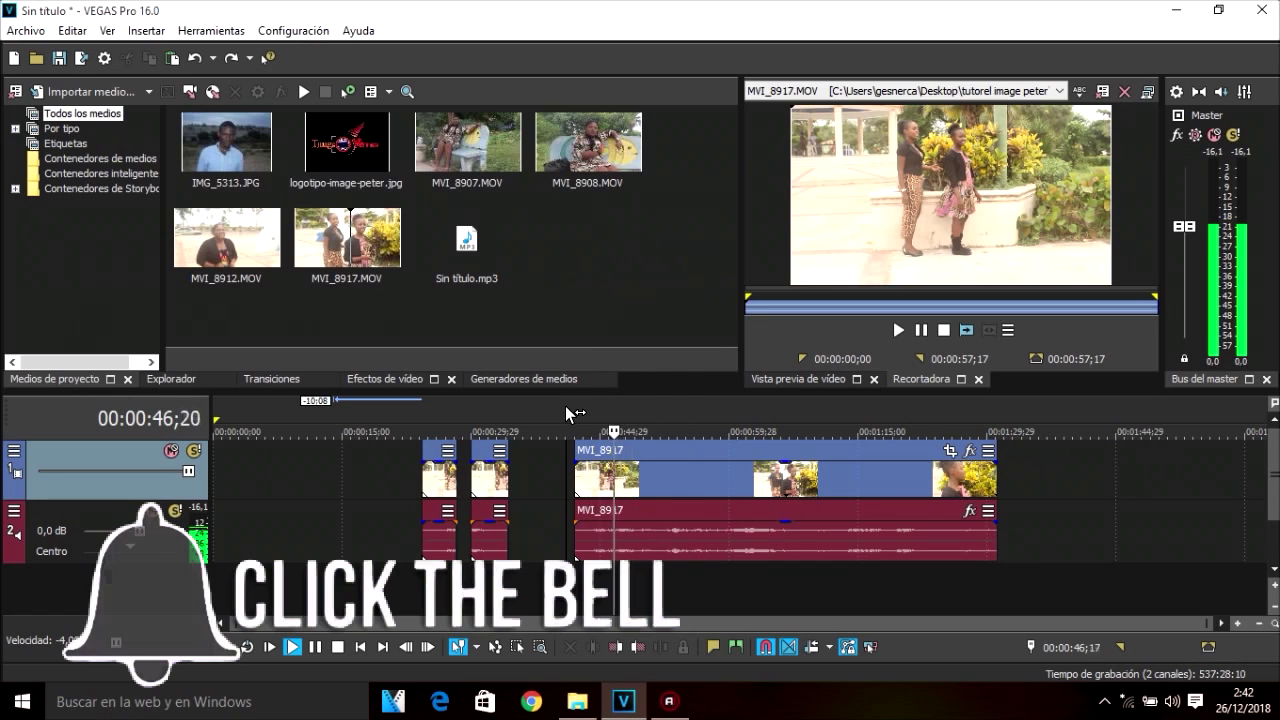
key("k")
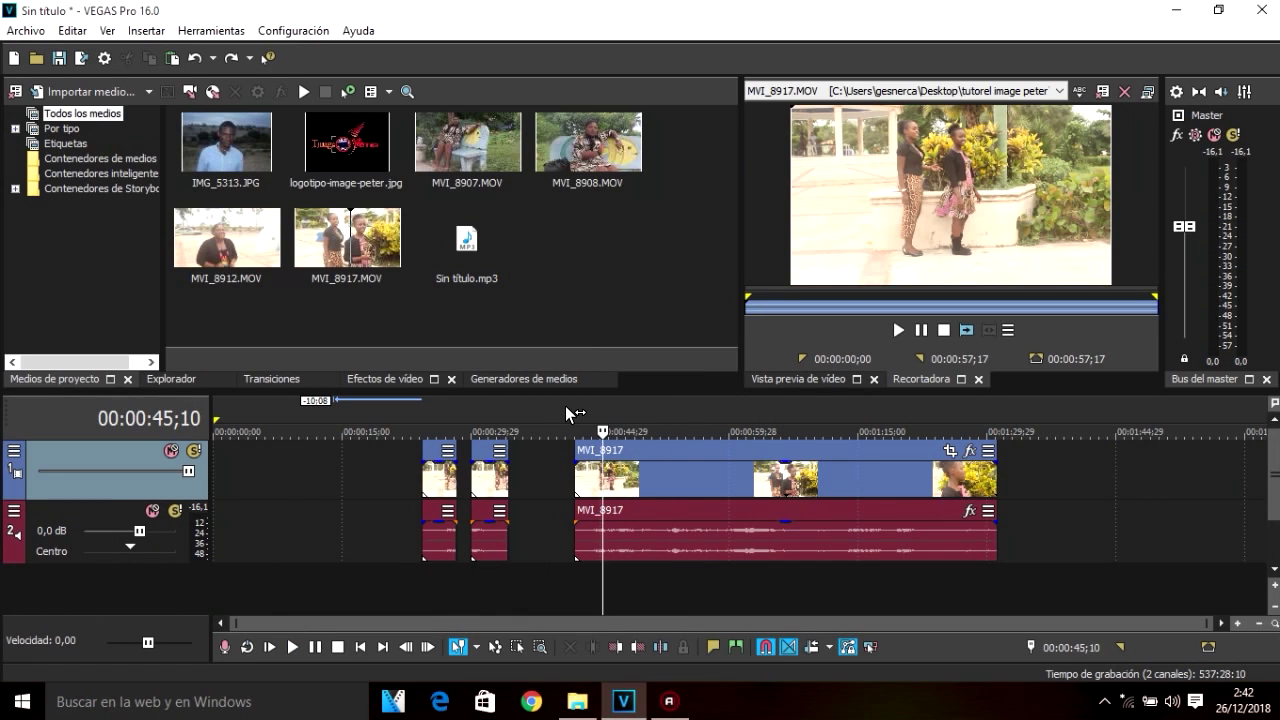
- Split the first short MVI_8917 segment at 00:00:26;01 and move its first piece 3:28 earlier on the timeline
left_click(441, 476)
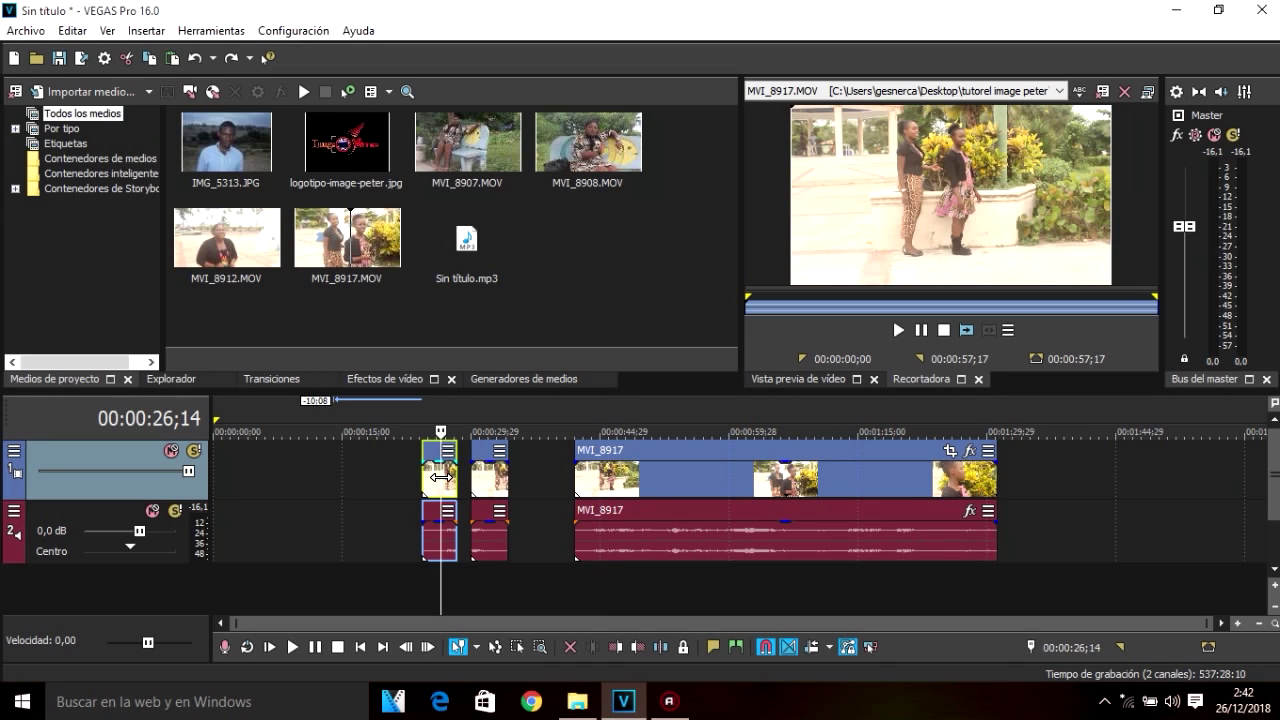
left_click(429, 477)
left_click(435, 479)
left_click(437, 479)
key("s")
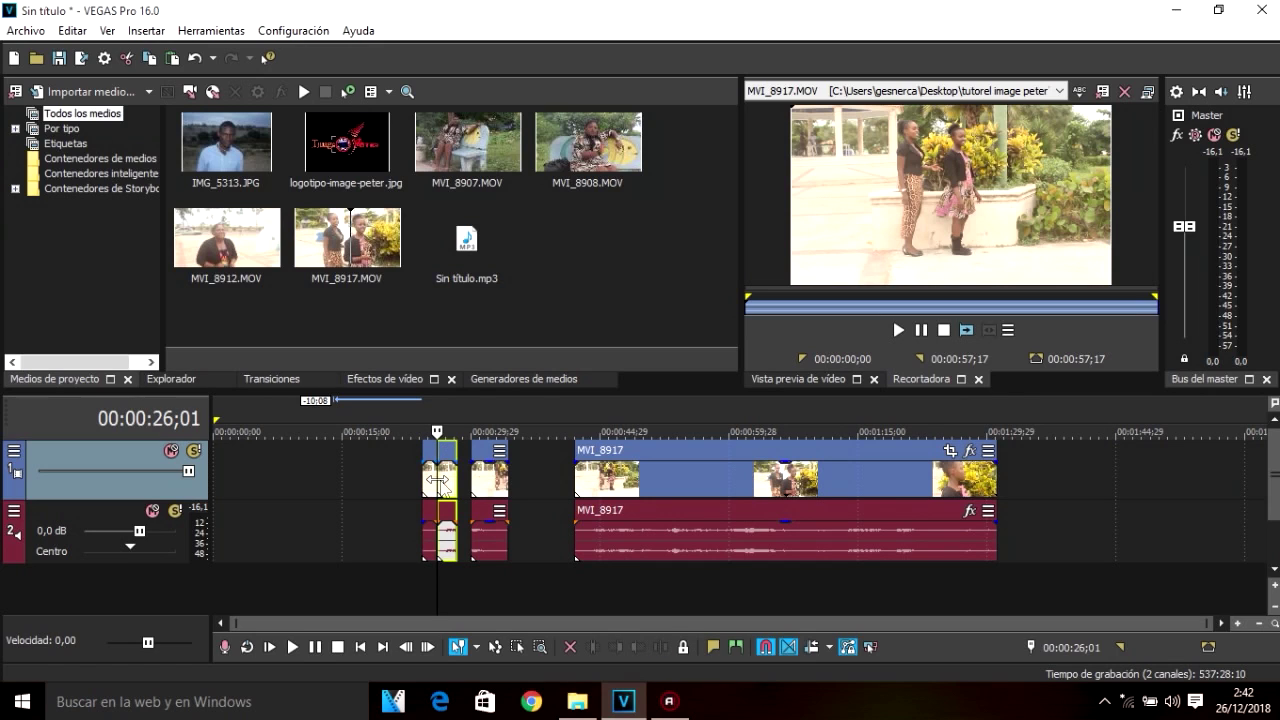
left_click_drag(428, 479, 394, 478)
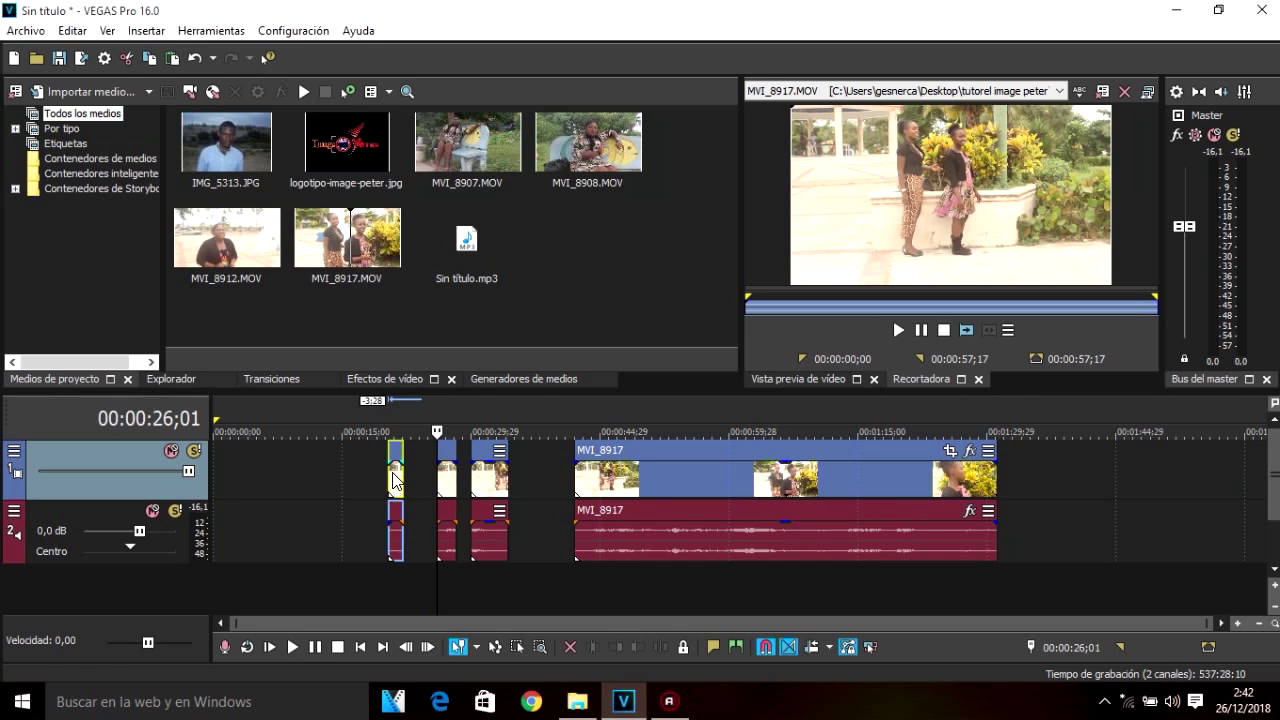
- Ungroup the video and audio of the earliest MVI_8917 piece and move only its audio event about 5:10 earlier
left_click(396, 516)
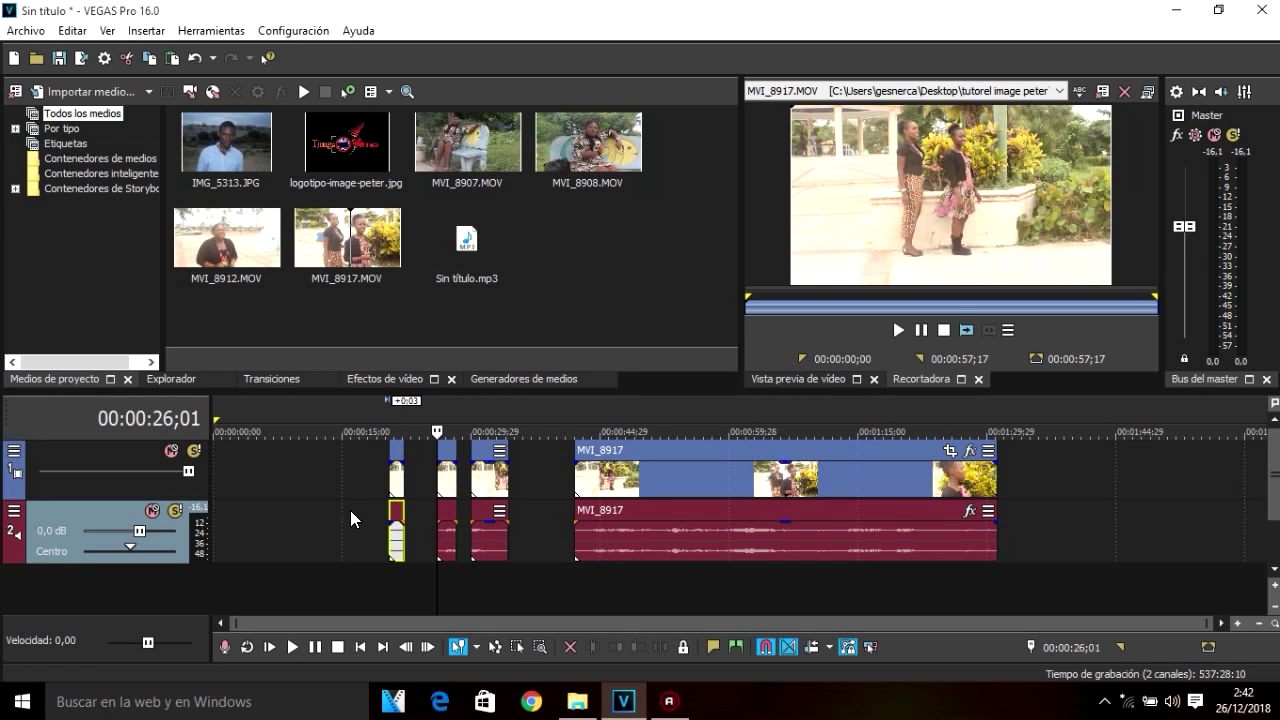
left_click_drag(396, 516, 352, 516)
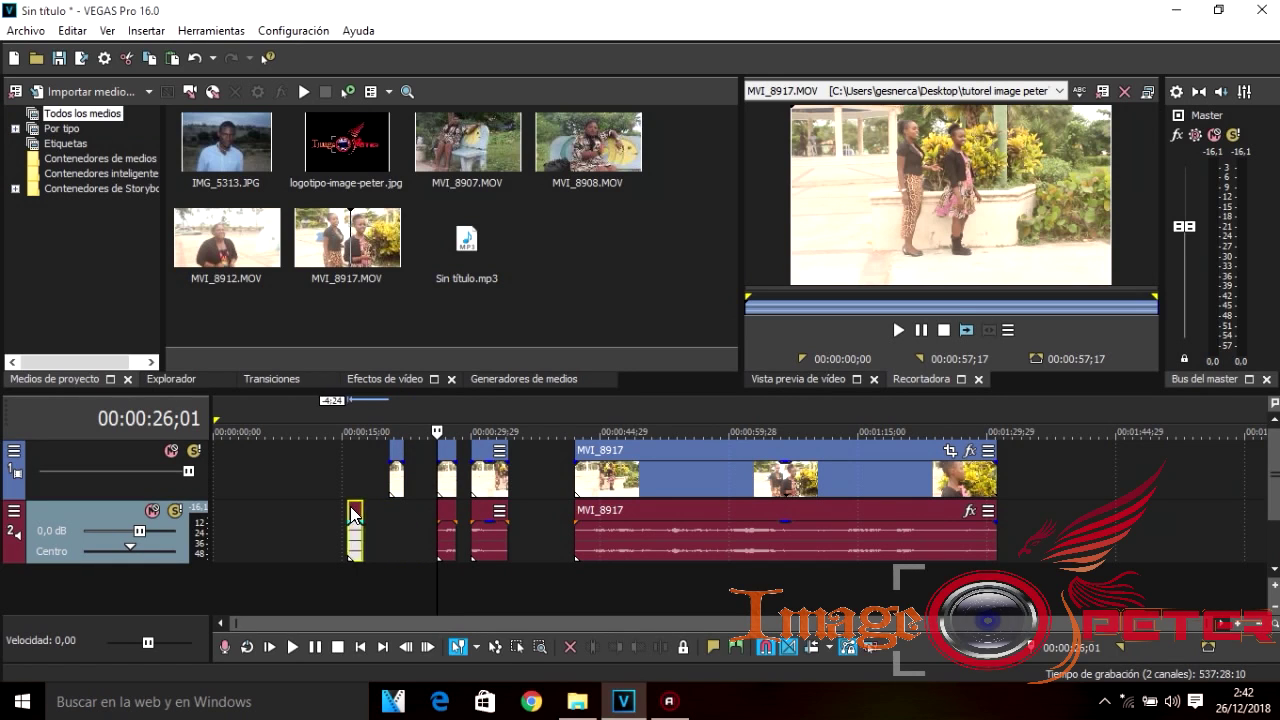
- Copy the earliest ungrouped video event and paste it at about 00:00:16, above the shifted audio event
left_click(396, 472)
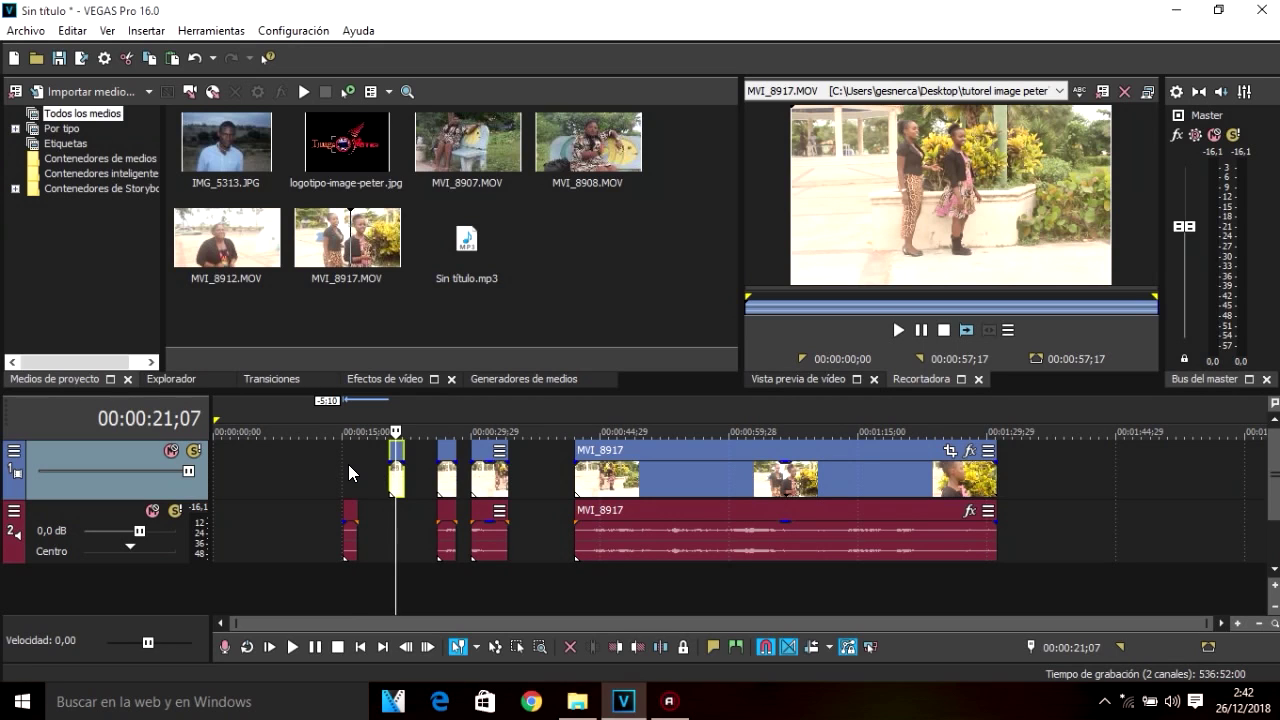
left_click(348, 464)
left_click_drag(349, 464, 347, 466)
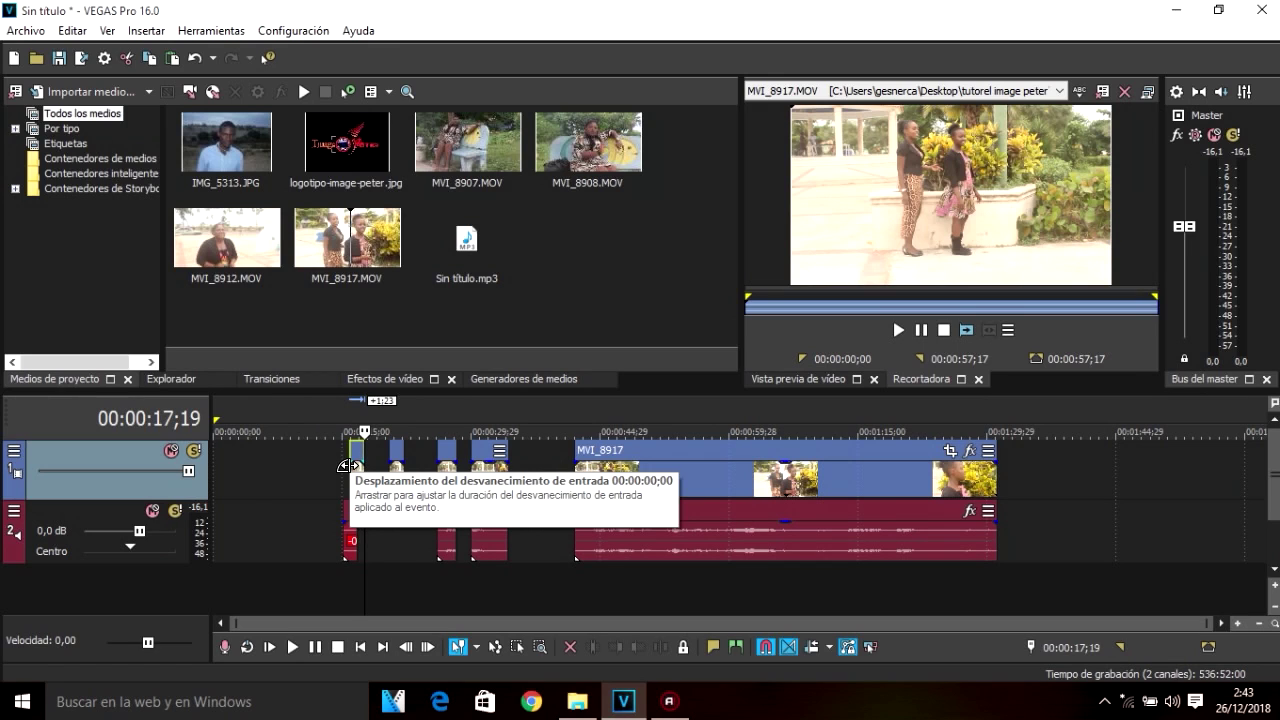
- Select all video and audio events on the timeline and delete them
key("ctrl+a")
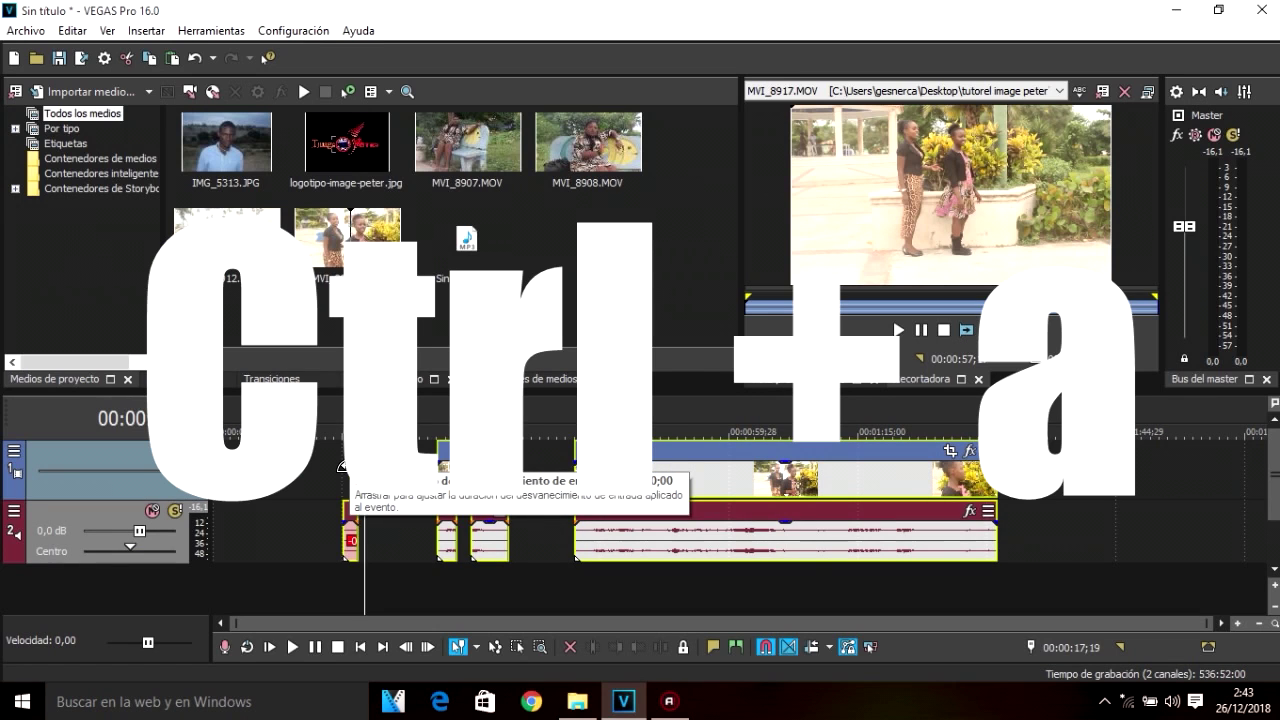
left_click_drag(634, 476, 692, 500)
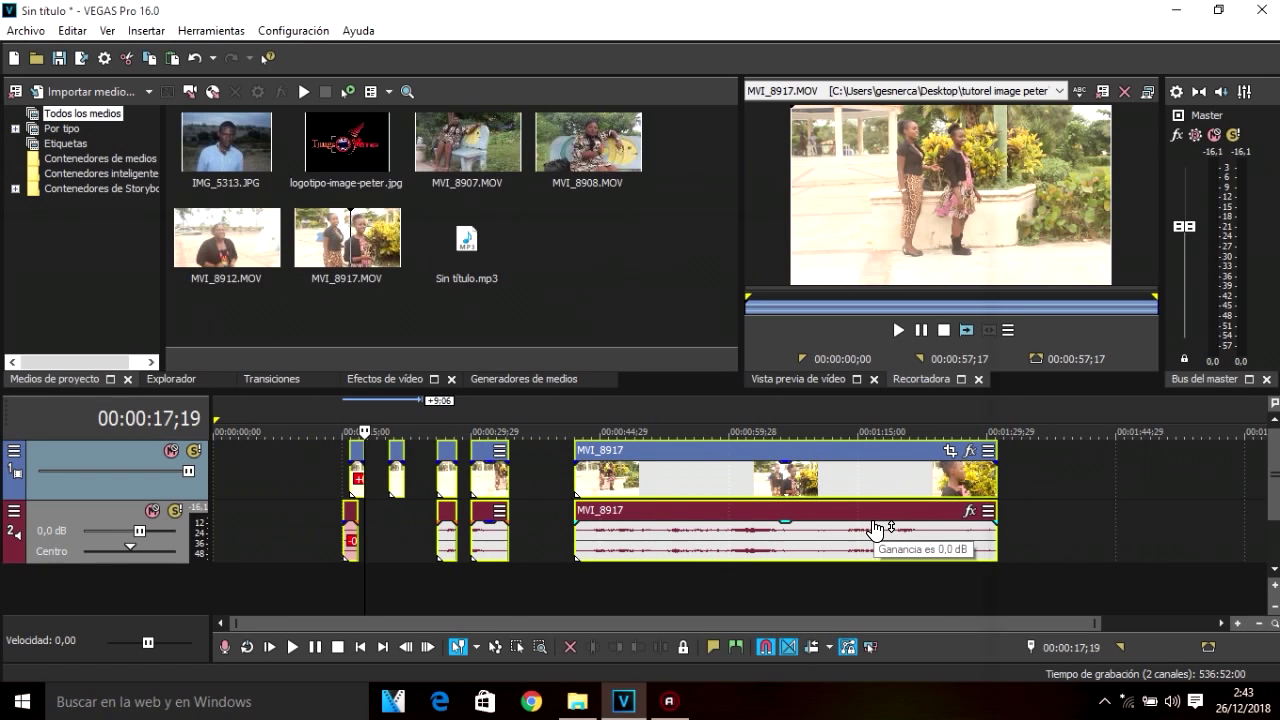
key("Delete")
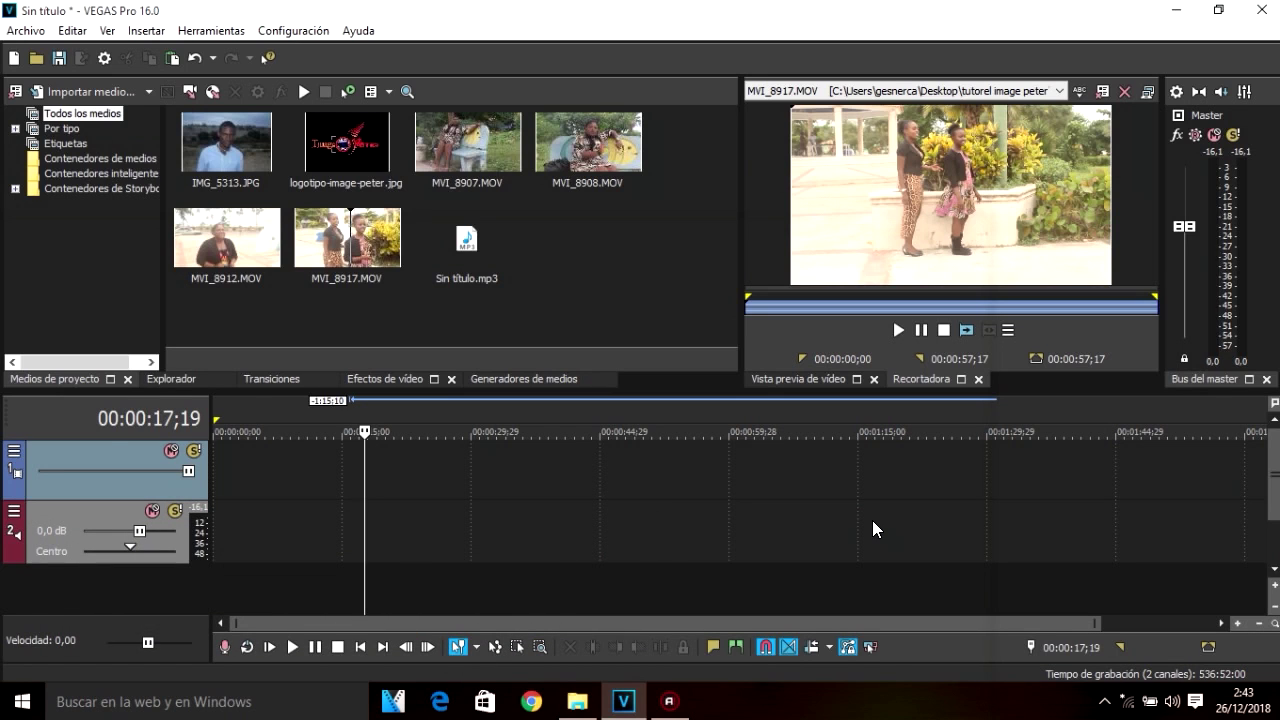
- Add MVI_8908.MOV to the timeline at 00:00:41;04 and match the project's video settings to this clip
left_click_drag(587, 140, 574, 480)
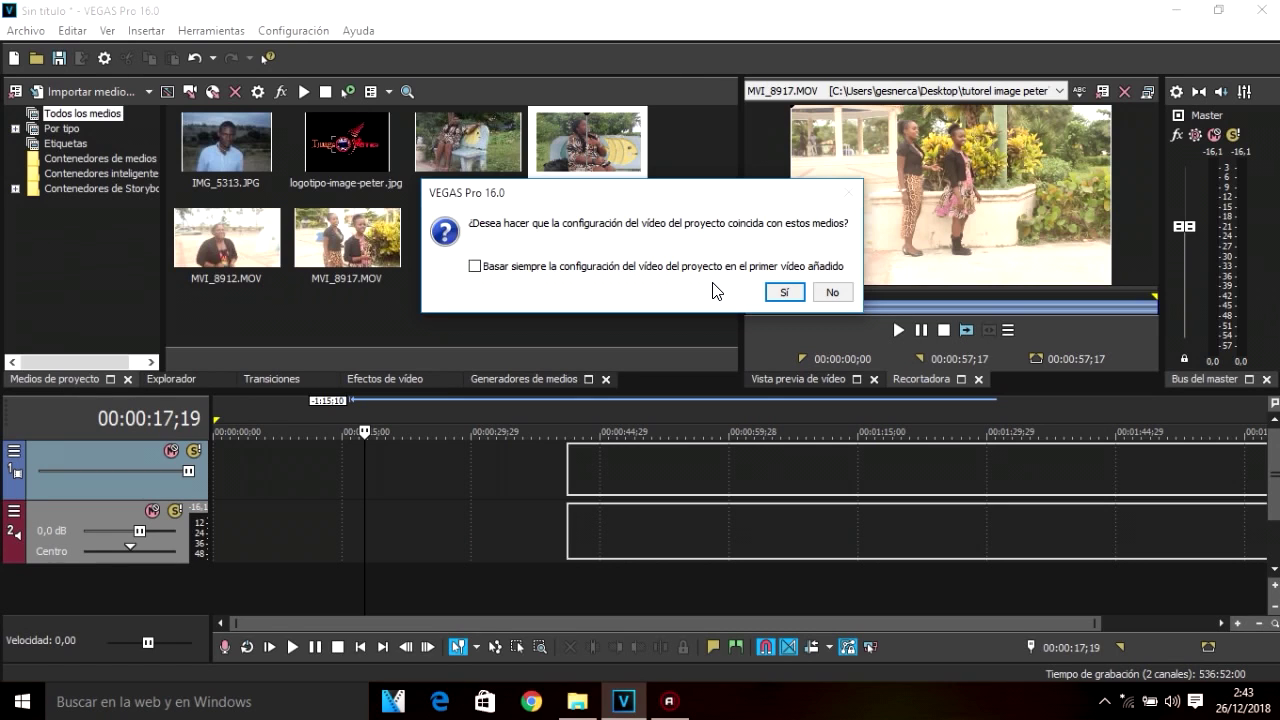
left_click(784, 292)
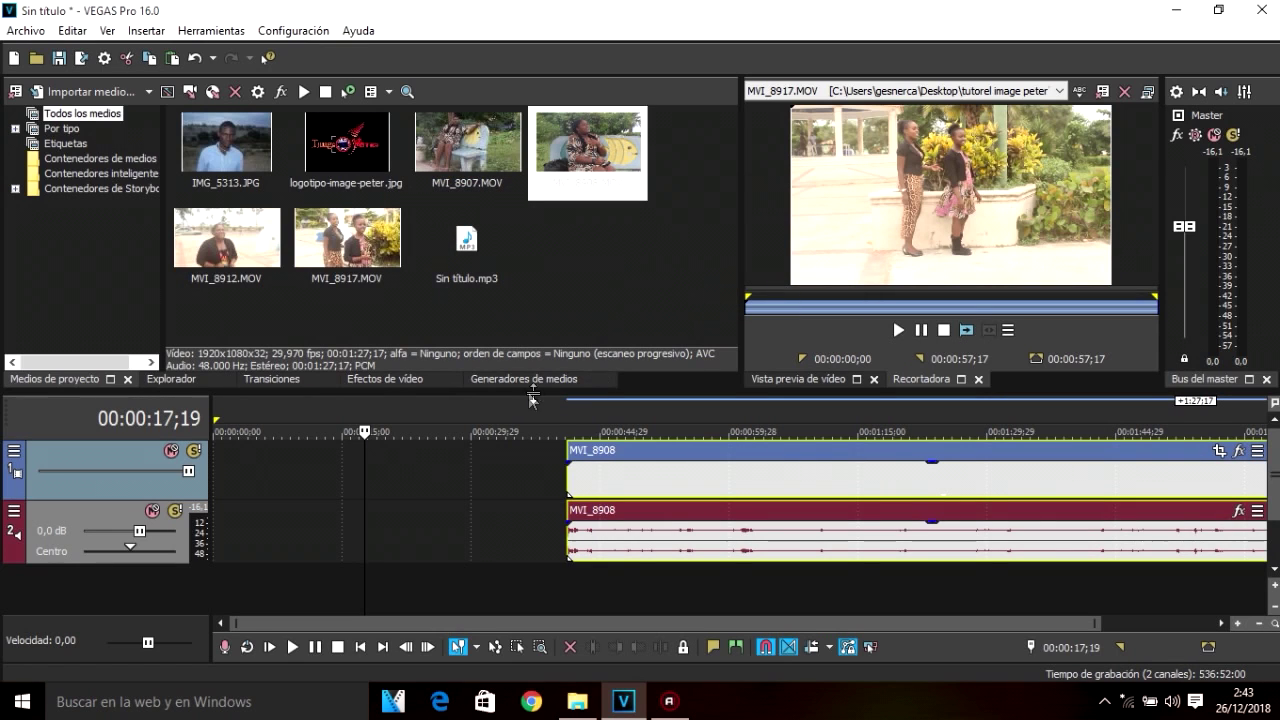
left_click(563, 418)
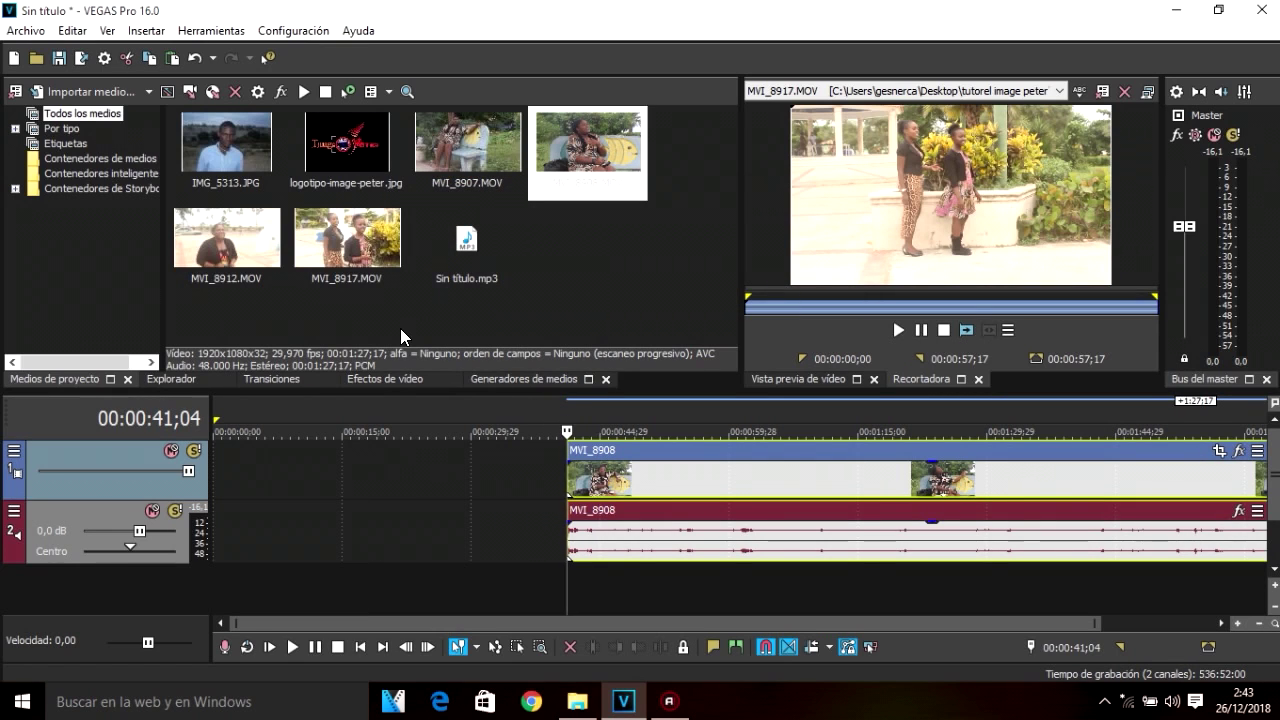
- Add MVI_8912.MOV near the start of the timeline and move the MVI_8908 clip 34:17 later so they no longer overlap
left_click_drag(343, 235, 325, 265)
left_click_drag(309, 418, 244, 460)
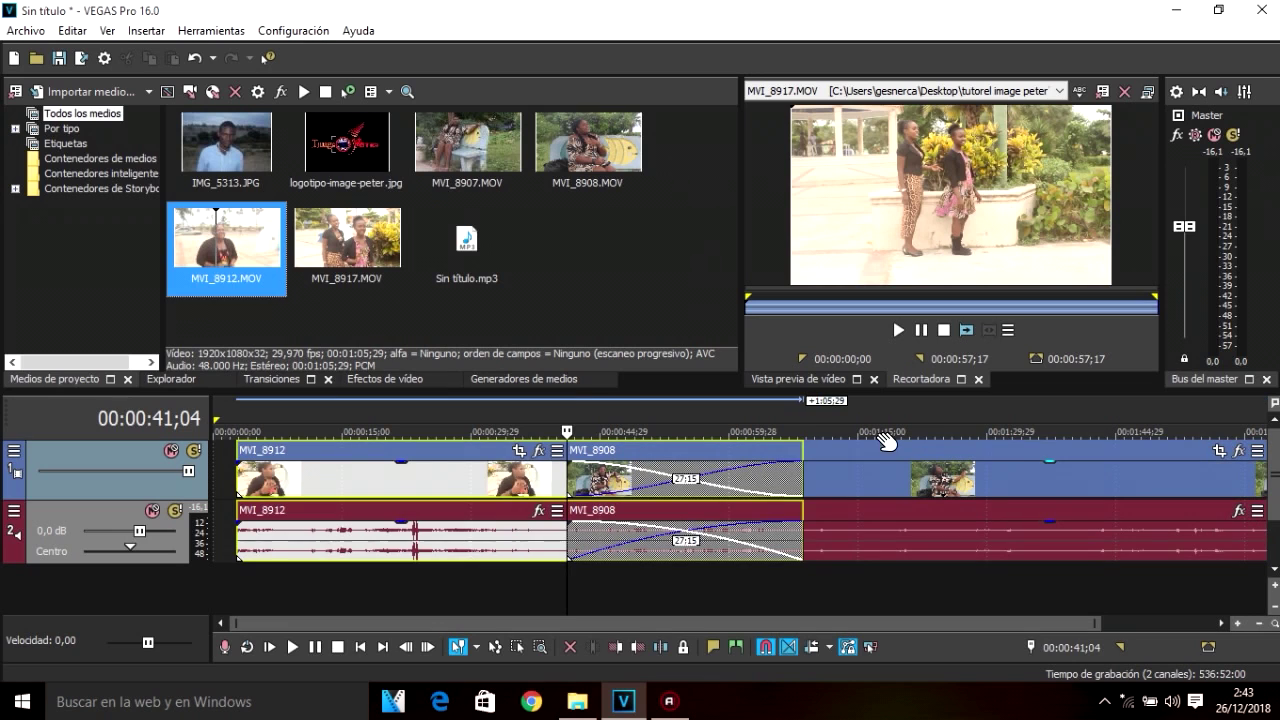
left_click_drag(854, 486, 1152, 472)
scroll(1152, 472, "down", 2)
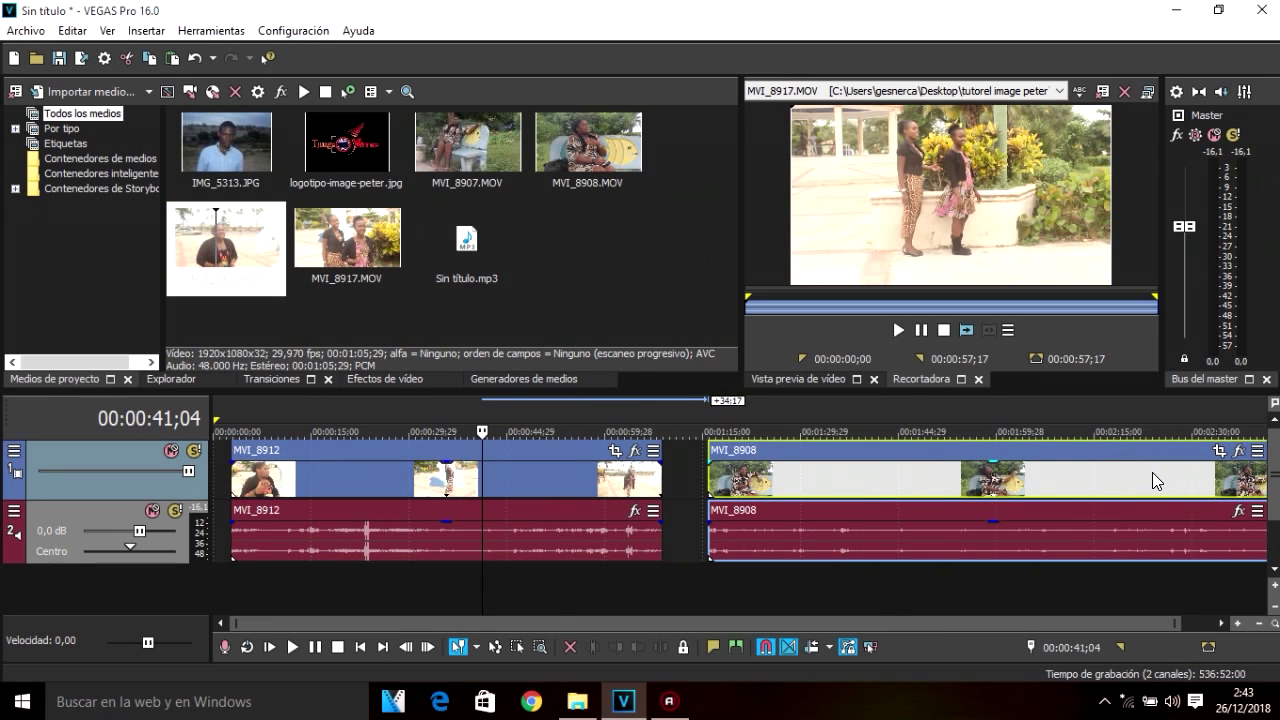
- Play the MVI_8912 clip from 00:00:35;22 while lowering its audio event's gain and raising it back near the top
left_click(439, 476)
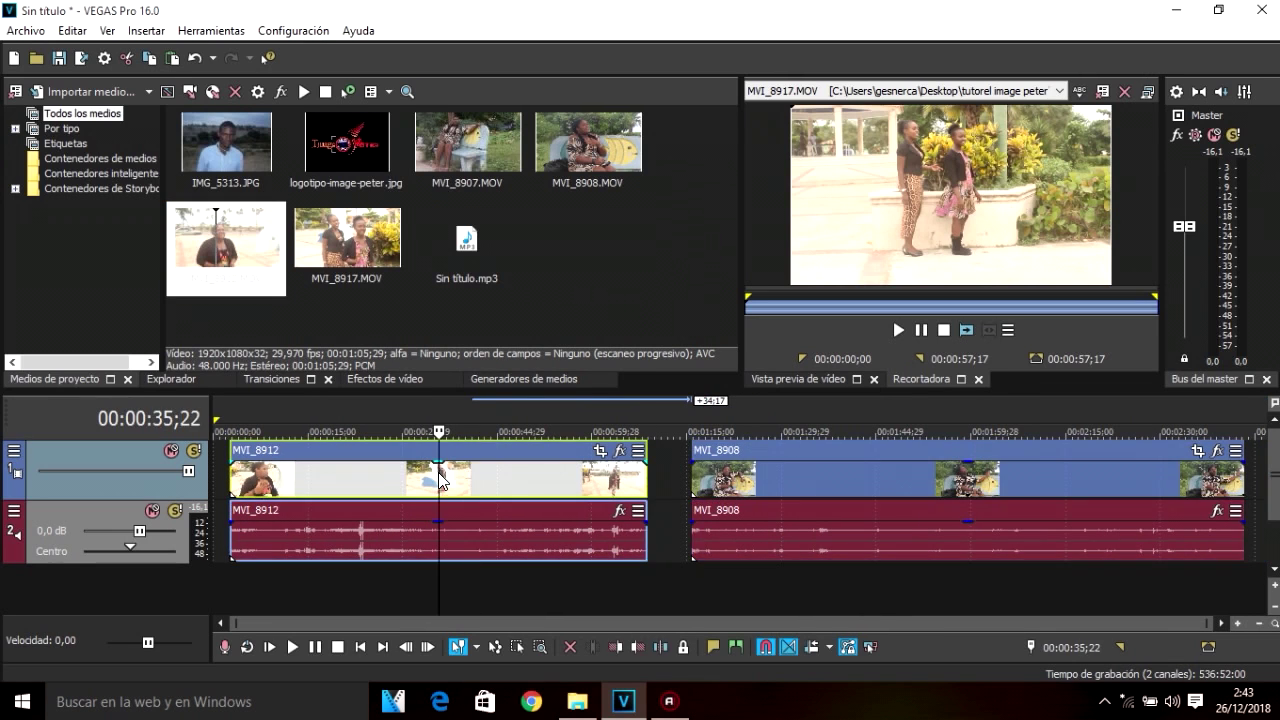
key("space")
key("space")
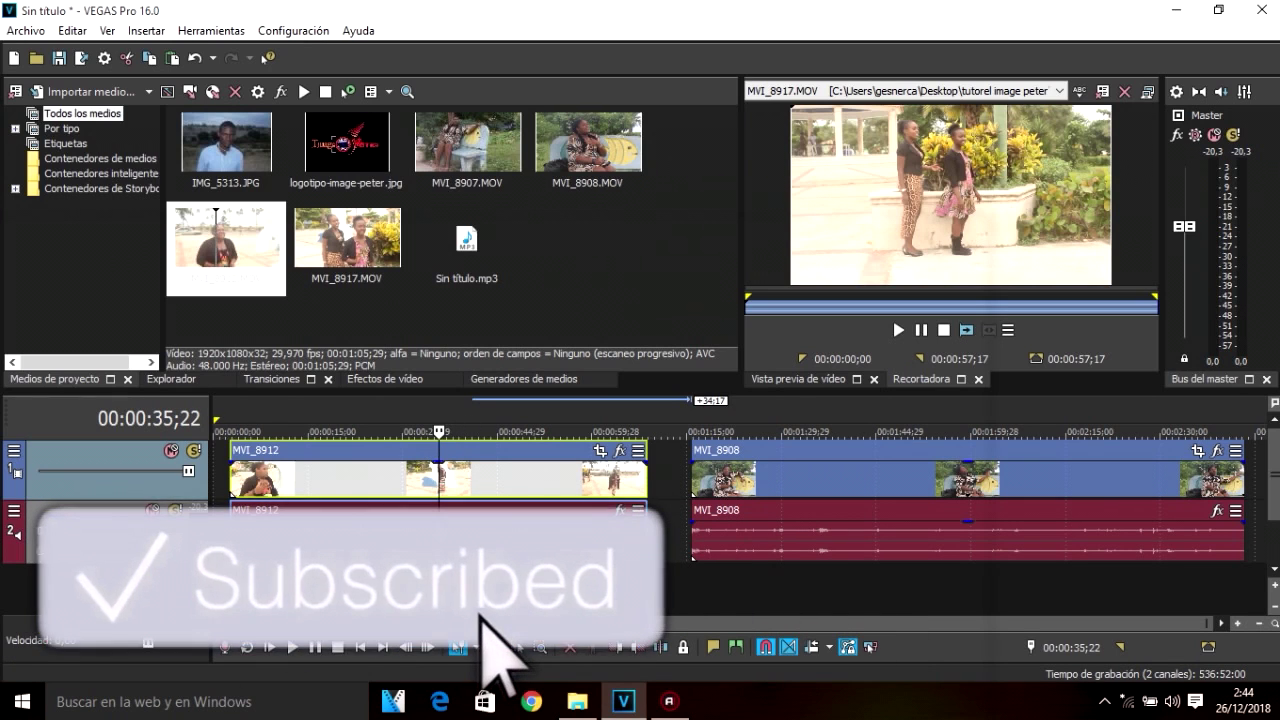
left_click(440, 522)
mouse_move(440, 522)
left_mouse_down()
mouse_move(440, 541)
mouse_move(449, 512)
mouse_move(456, 523)
left_mouse_up()
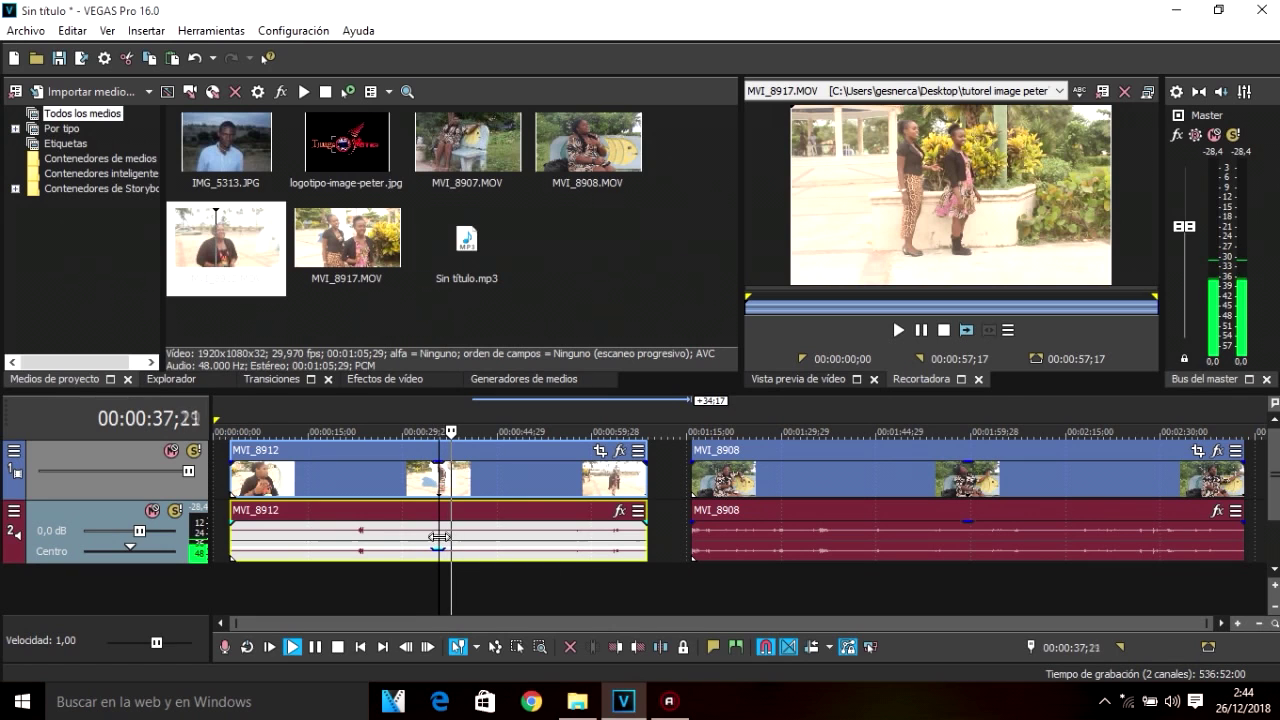
left_click_drag(440, 557, 439, 533)
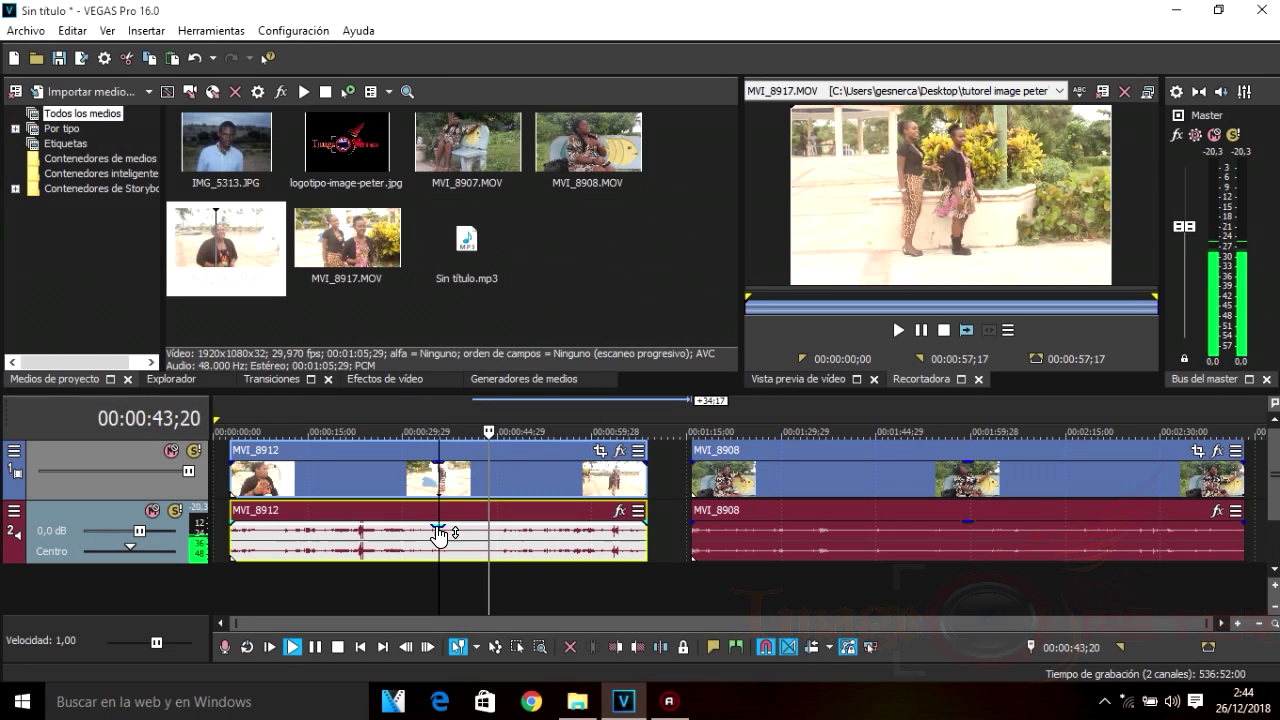
- Show the project video preview and lower the MVI_8912 audio event's gain during playback from 00:00:35;22
key("space")
left_click(764, 382)
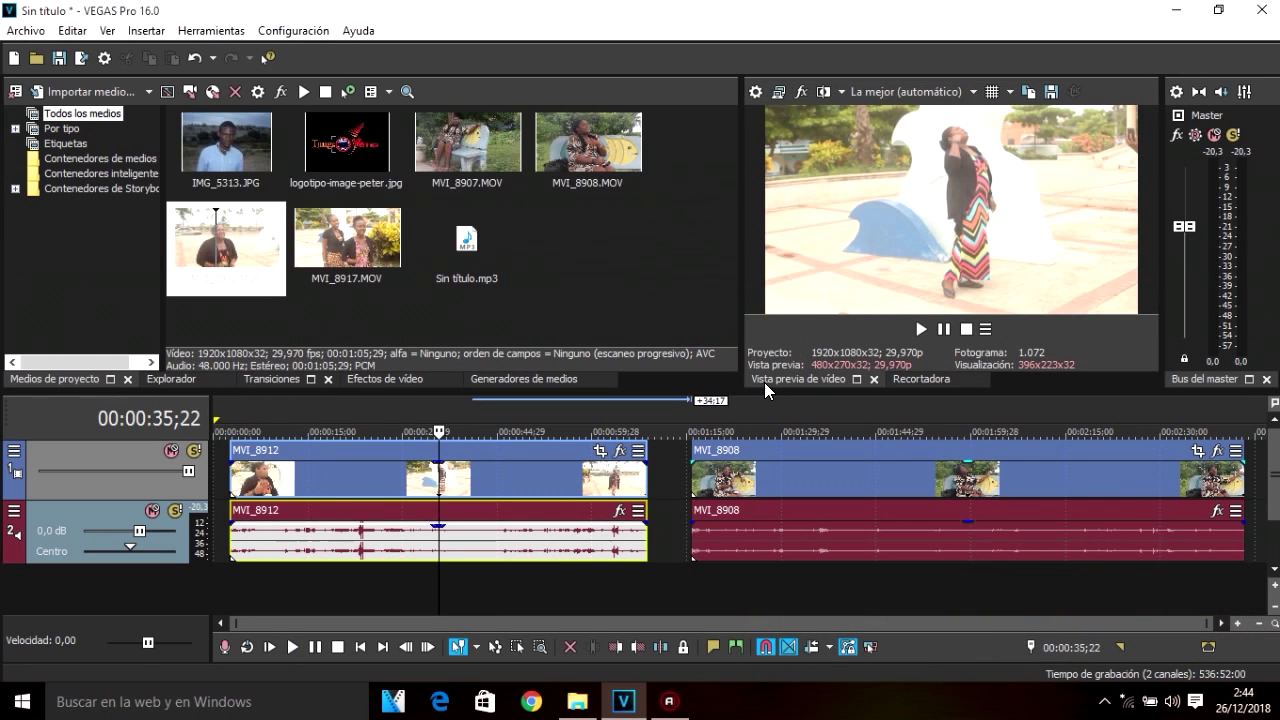
key("space")
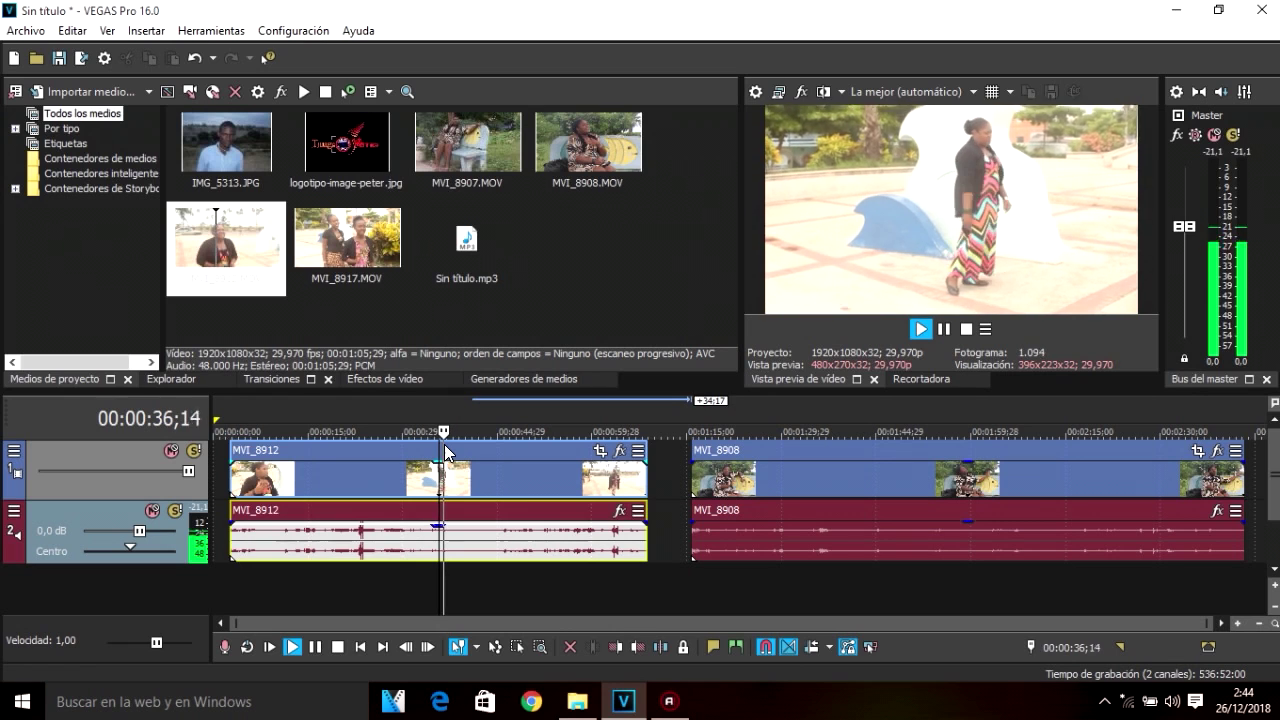
left_click_drag(440, 530, 440, 548)
key("space")
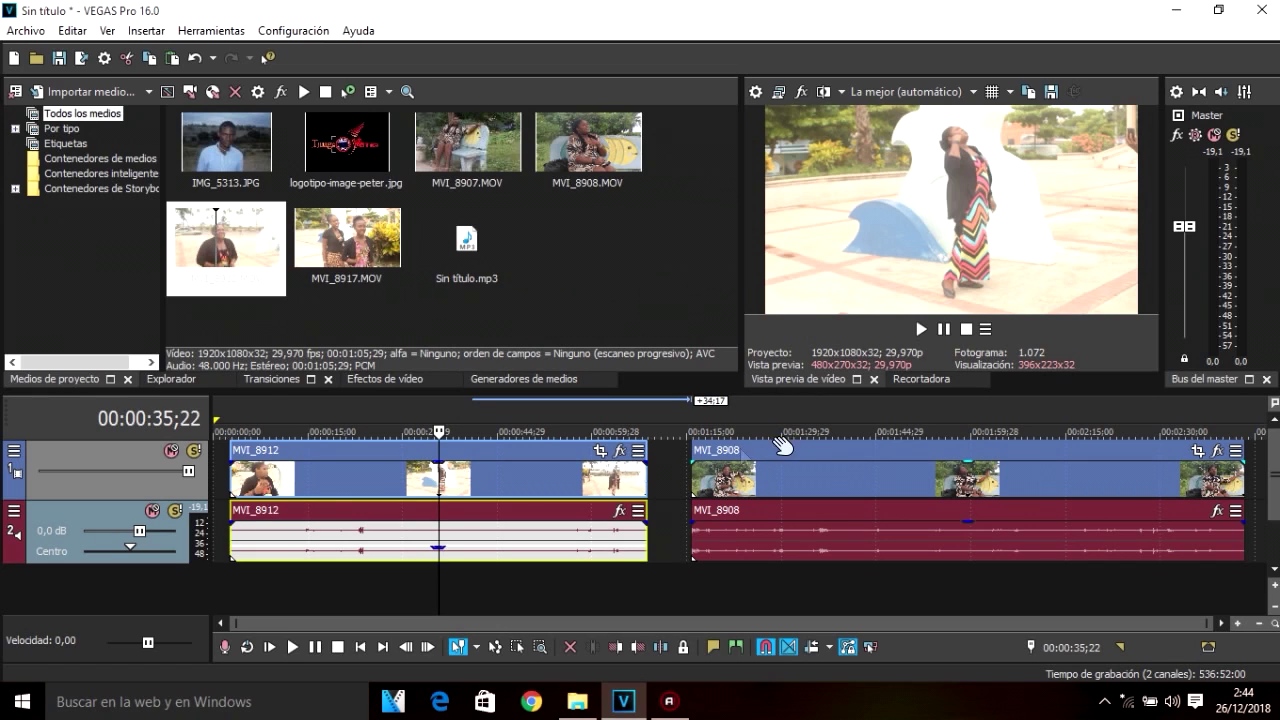
- Move the MVI_8912 clip to the very start of the timeline and the MVI_8908 clip 12:15 later
left_click_drag(578, 485, 510, 480)
left_click_drag(738, 485, 816, 484)
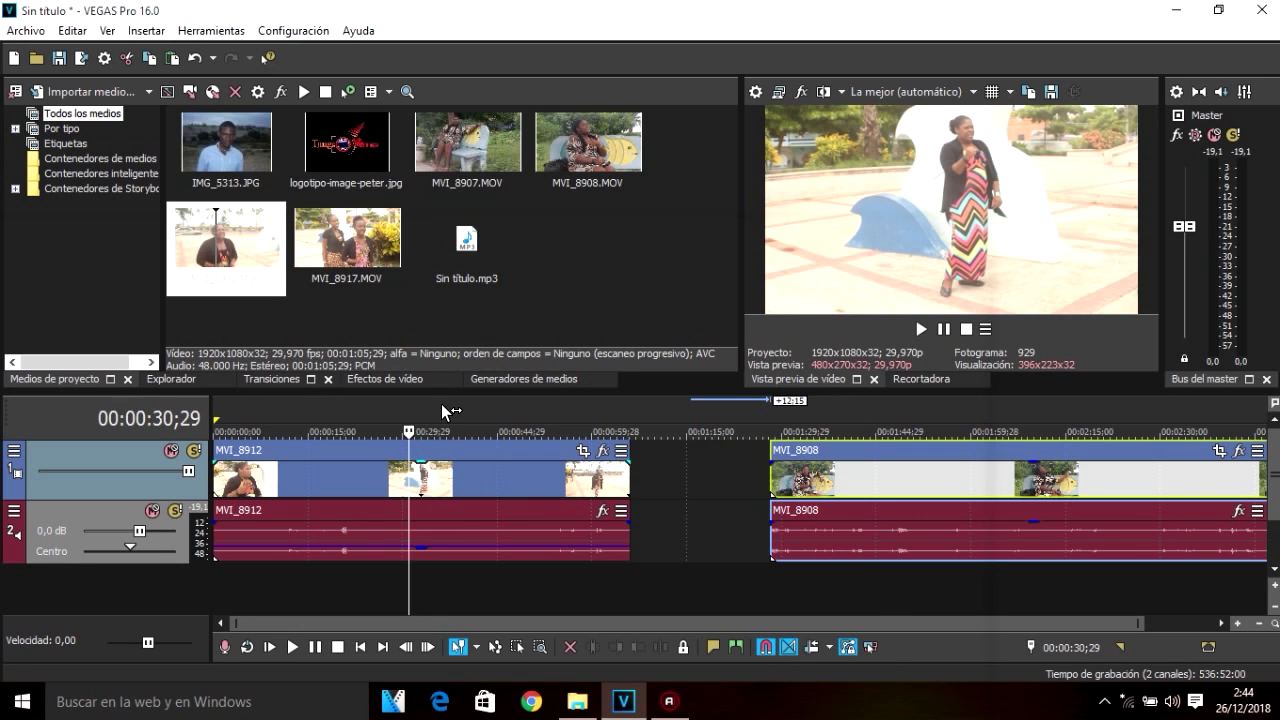
- Play MVI_8912 from 00:00:30;29 and MVI_8908 from its start at 00:01:28;08 to compare their audio volume
key("space")
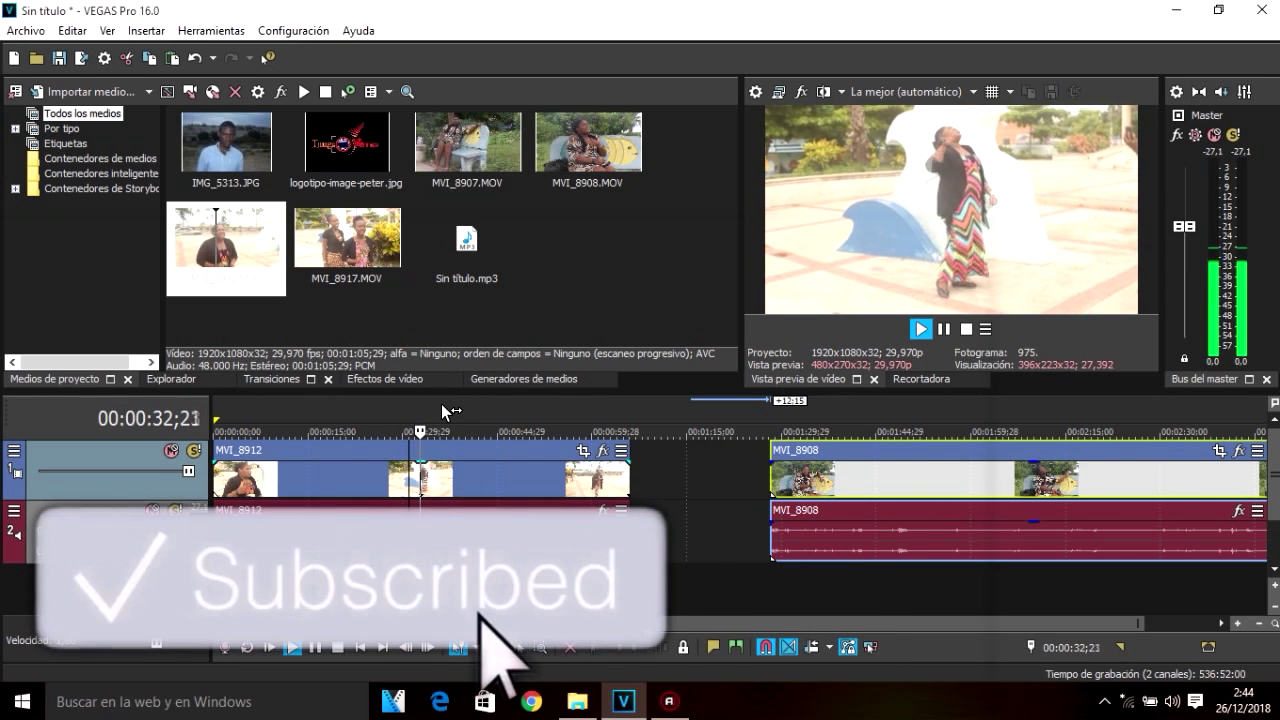
key("space")
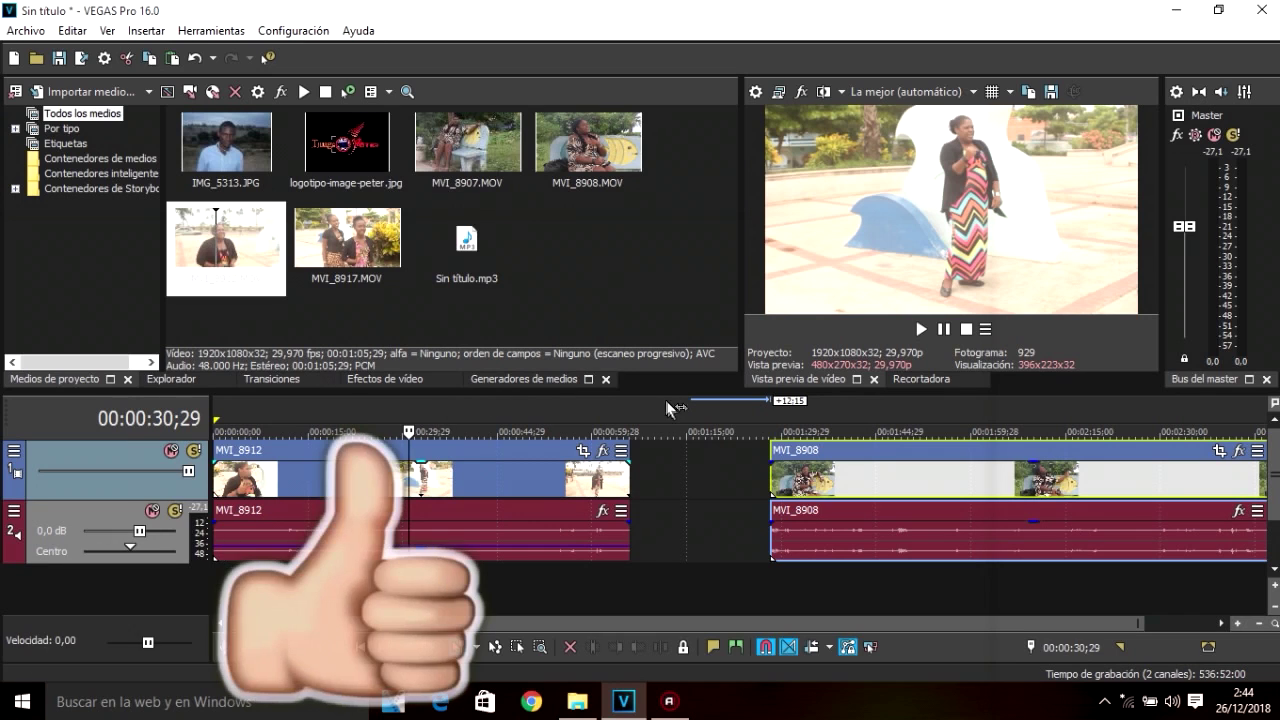
left_click(770, 420)
key("space")
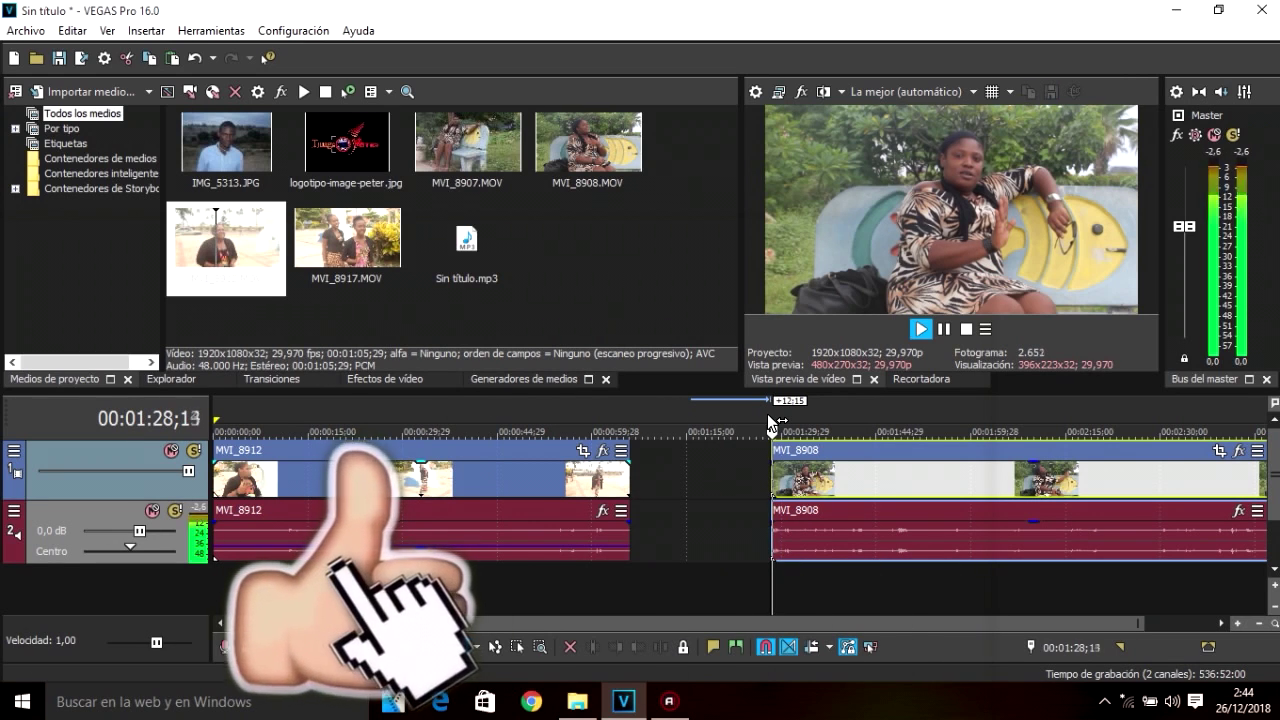
key("space")
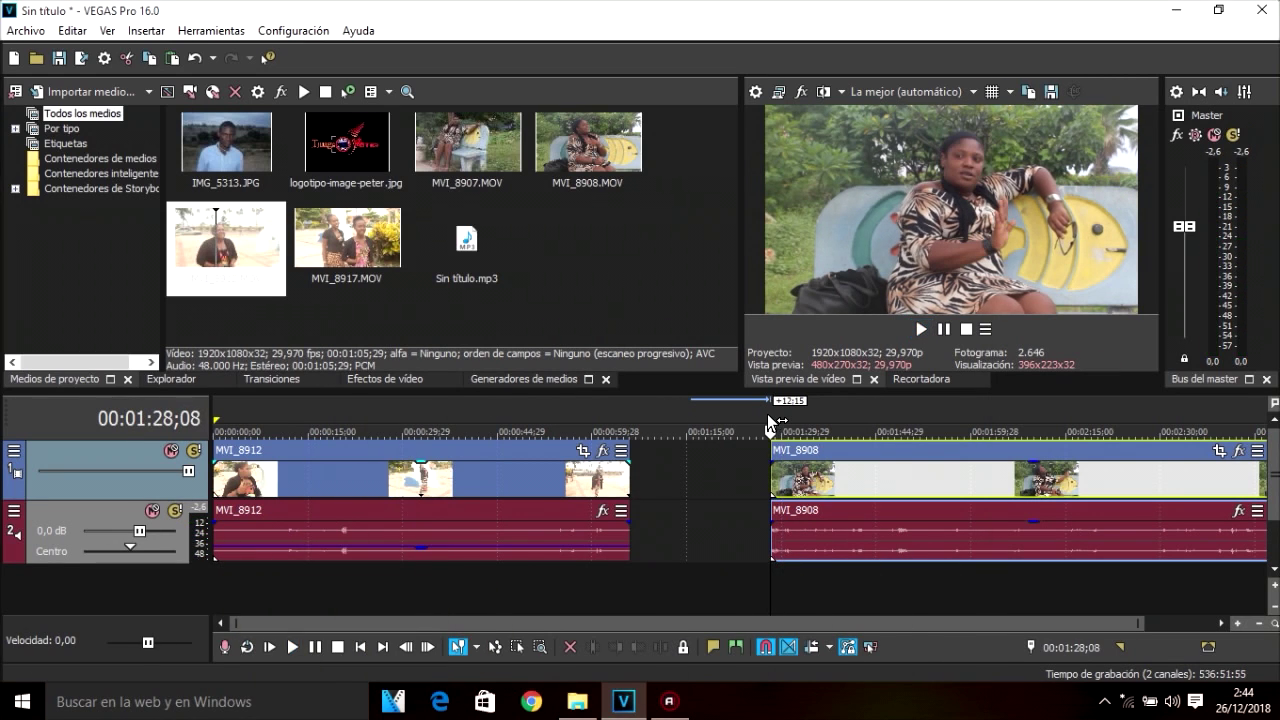
- Trim 20:15 off the start of MVI_8908, up to about 00:01:48;23, and play the trimmed clip
left_click(898, 536)
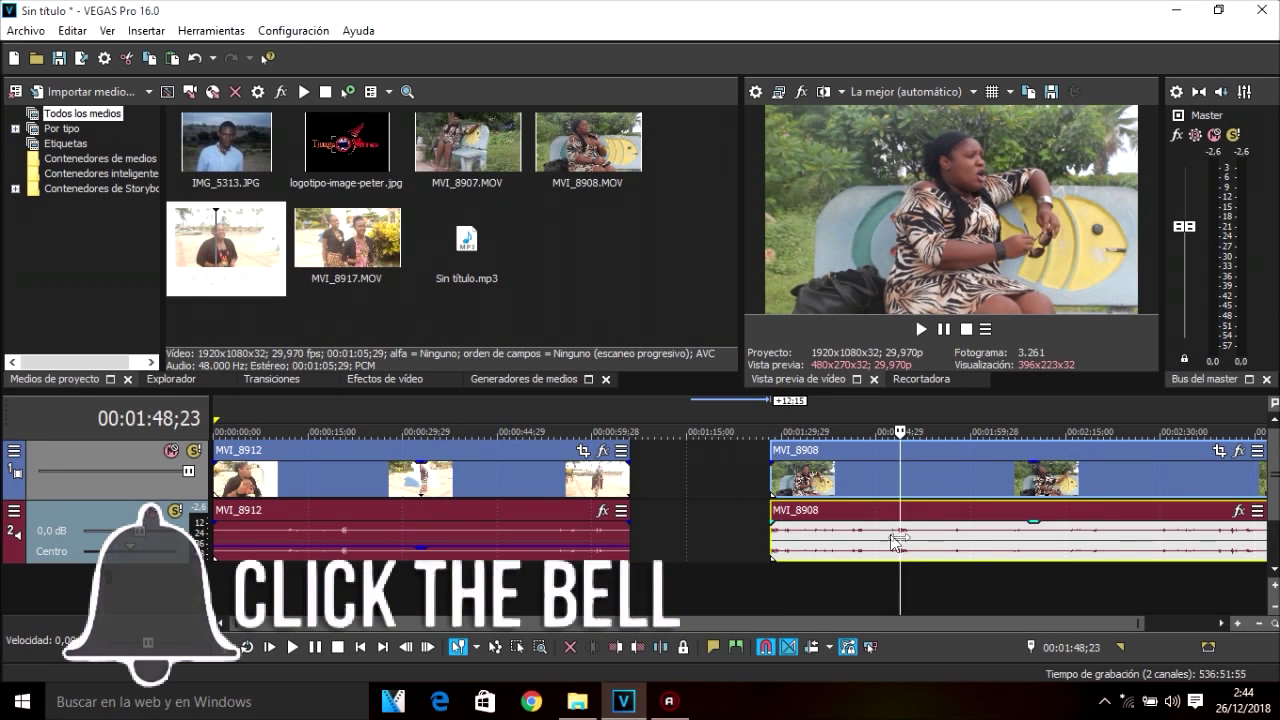
mouse_move(773, 476)
left_mouse_down()
mouse_move(893, 515)
mouse_move(897, 528)
left_mouse_up()
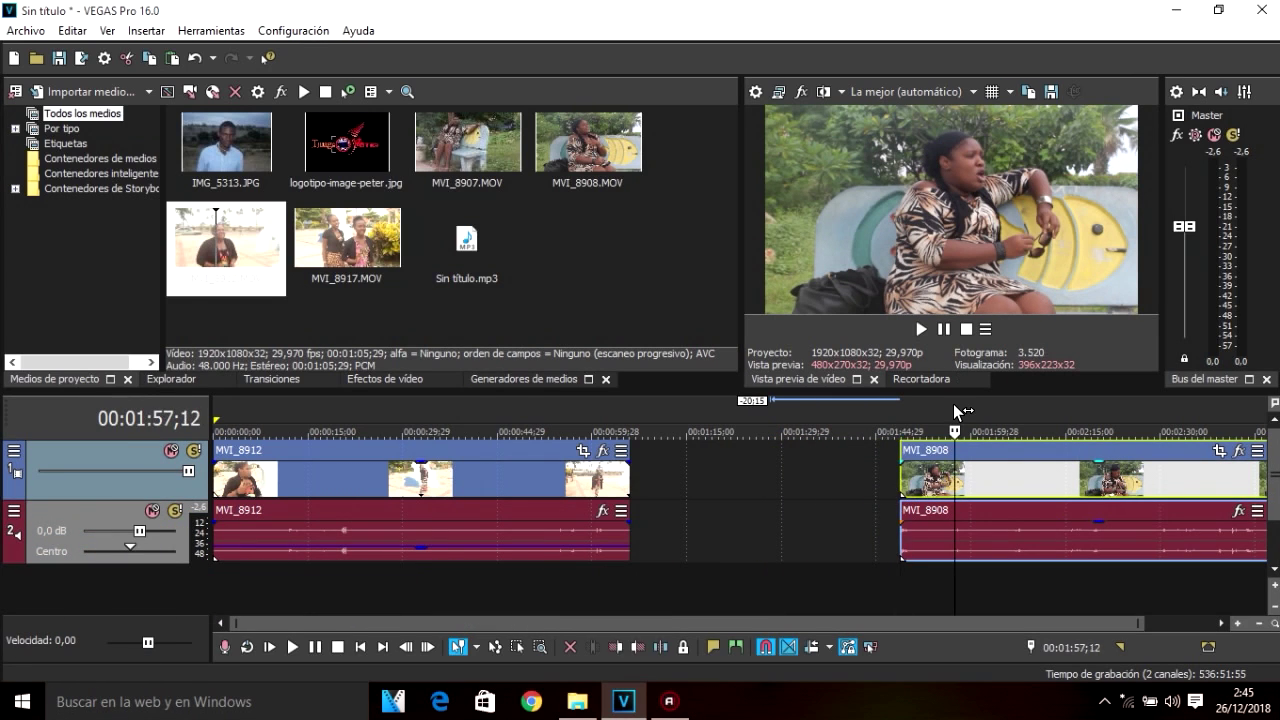
key("space")
key("space")
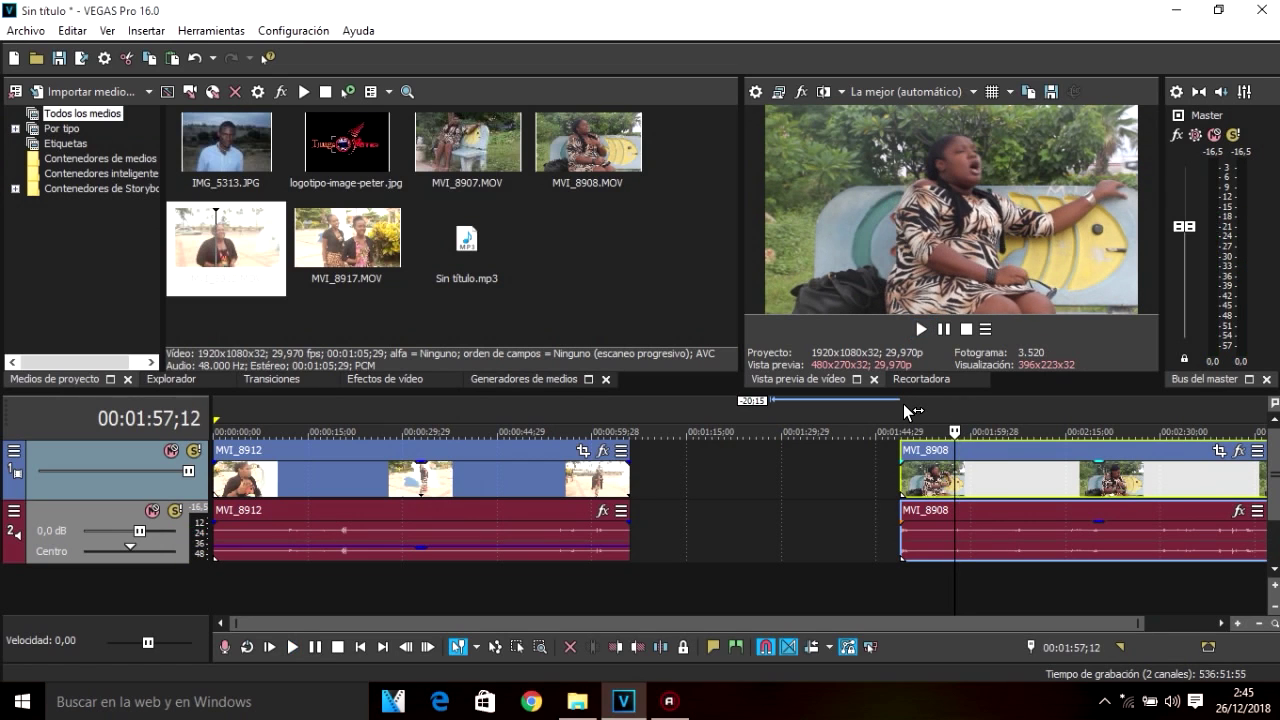
left_click(895, 411)
key("space")
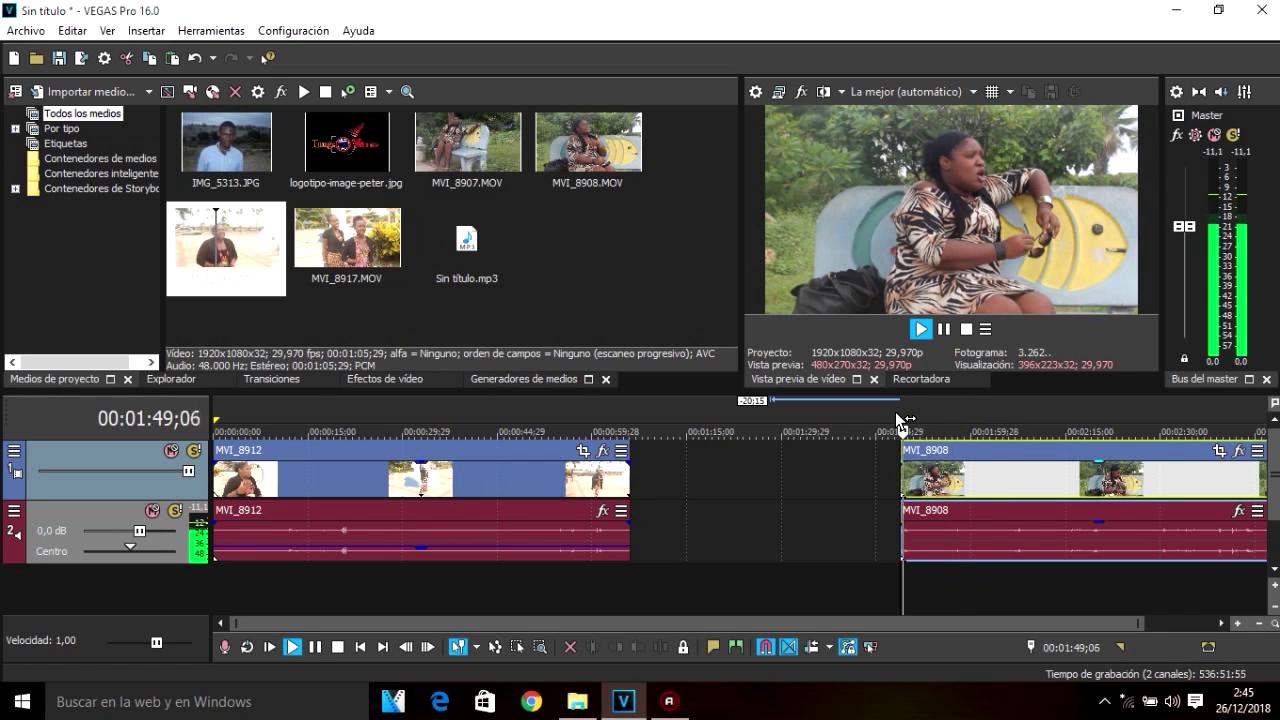
key("space")
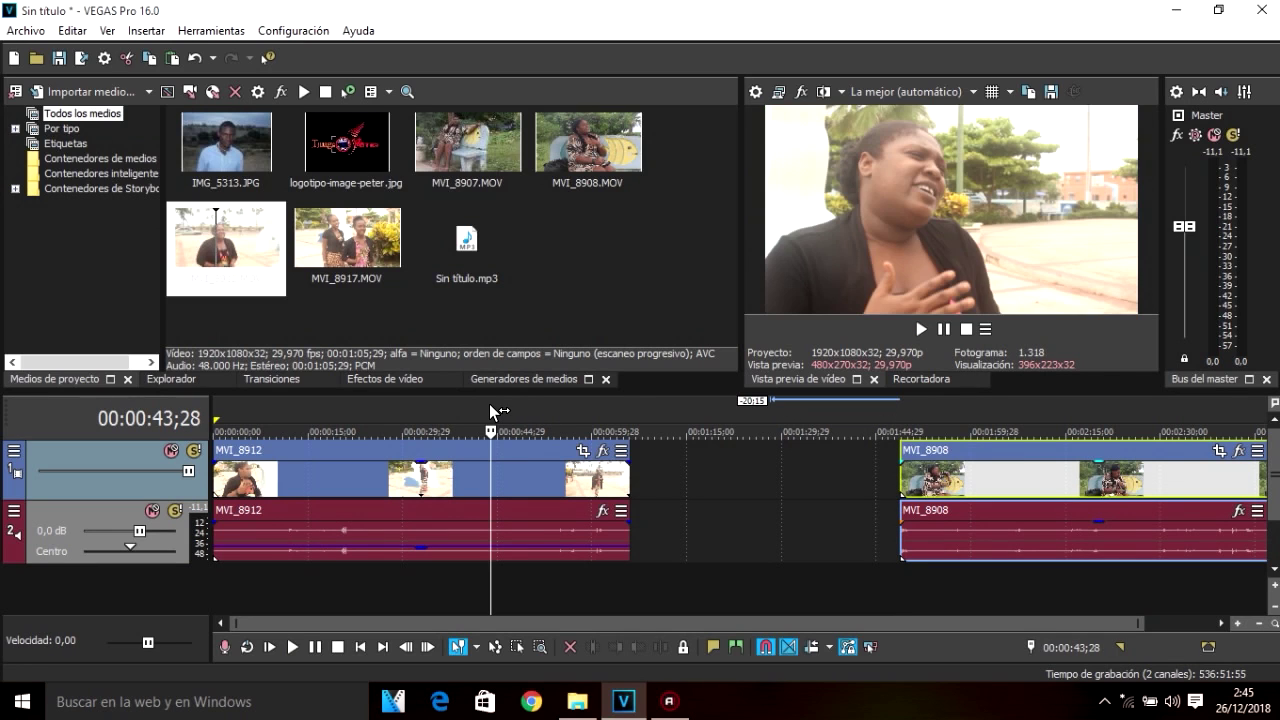
- Split MVI_8912 at 00:00:43;19 and move its second part 42:24 later, directly against the start of MVI_8908
key("space")
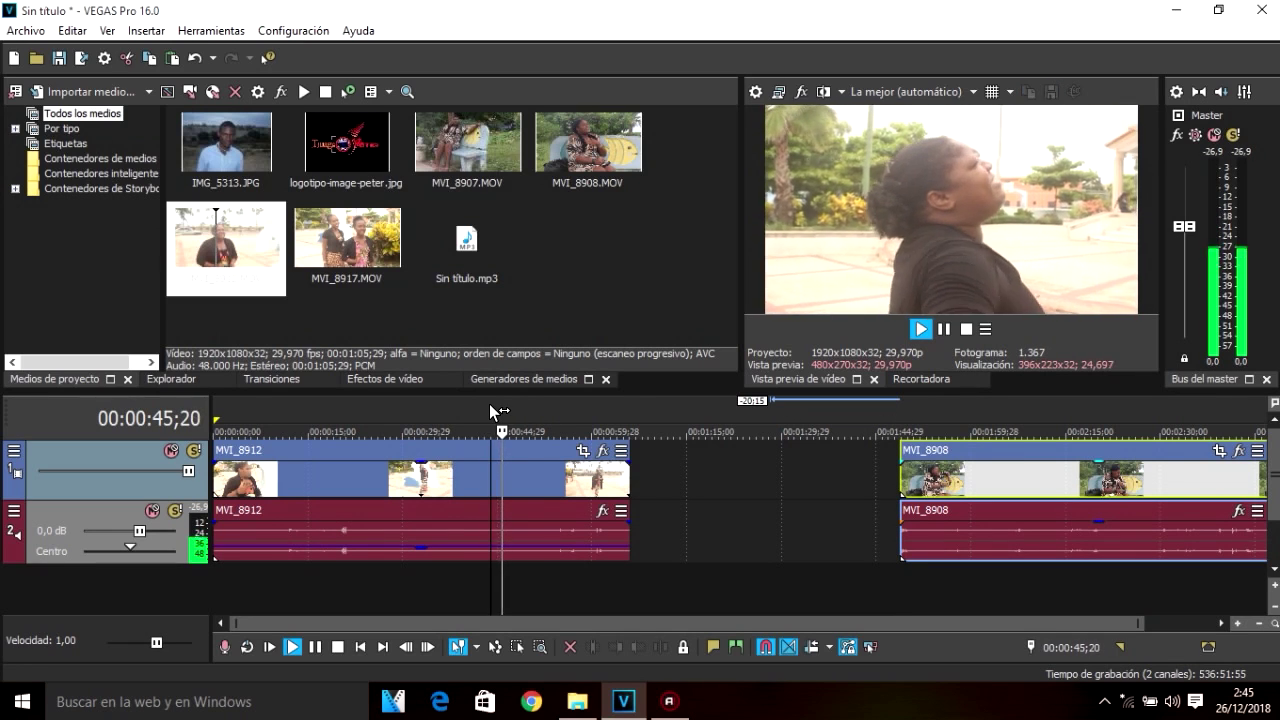
key("space")
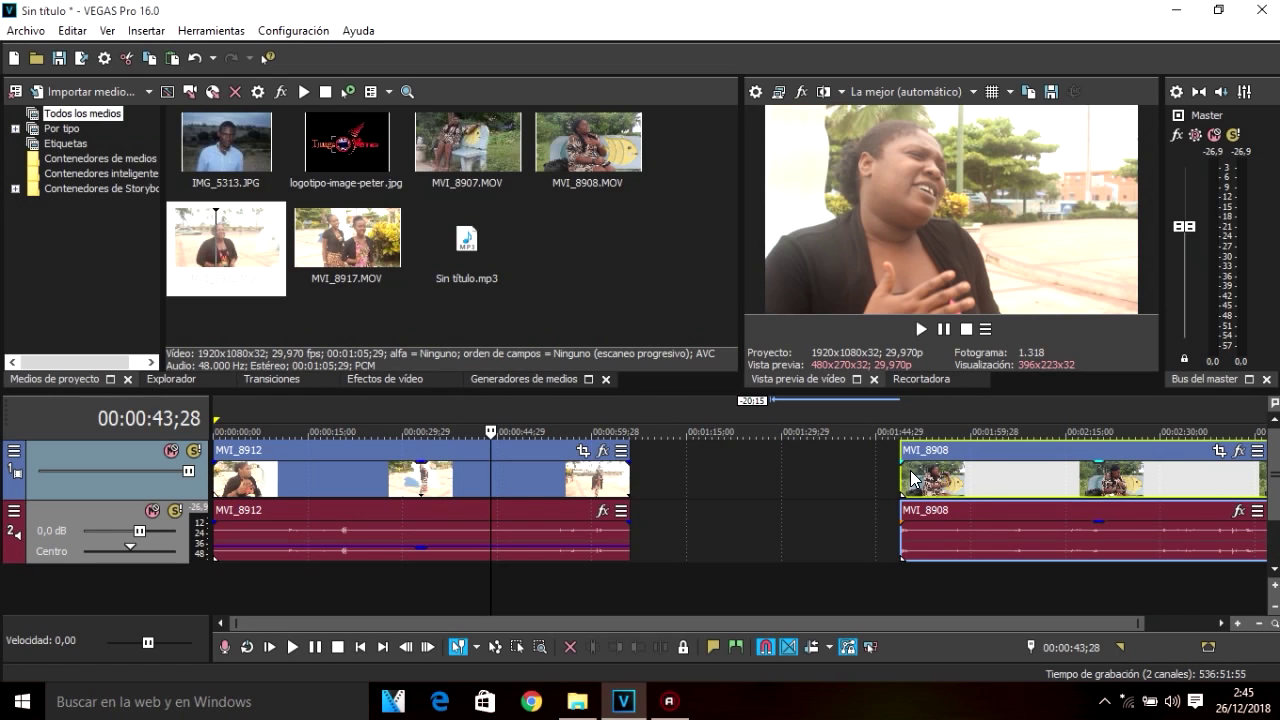
left_click(489, 475)
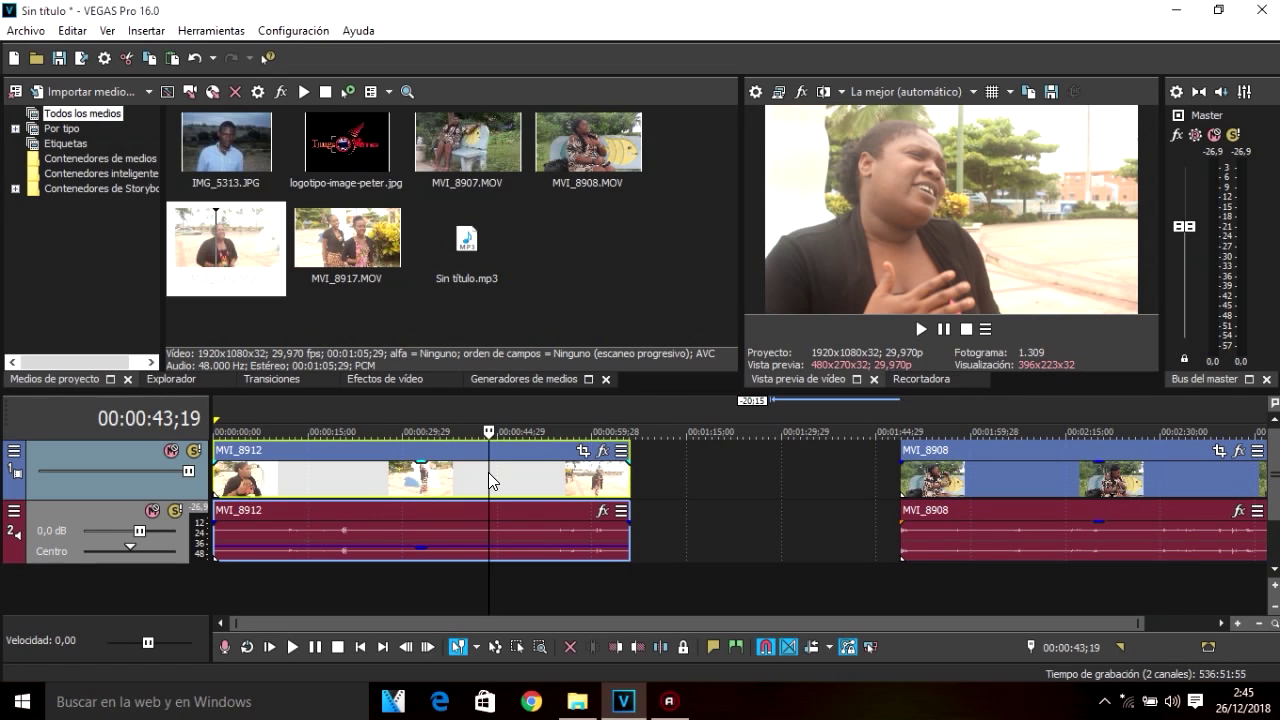
key("s")
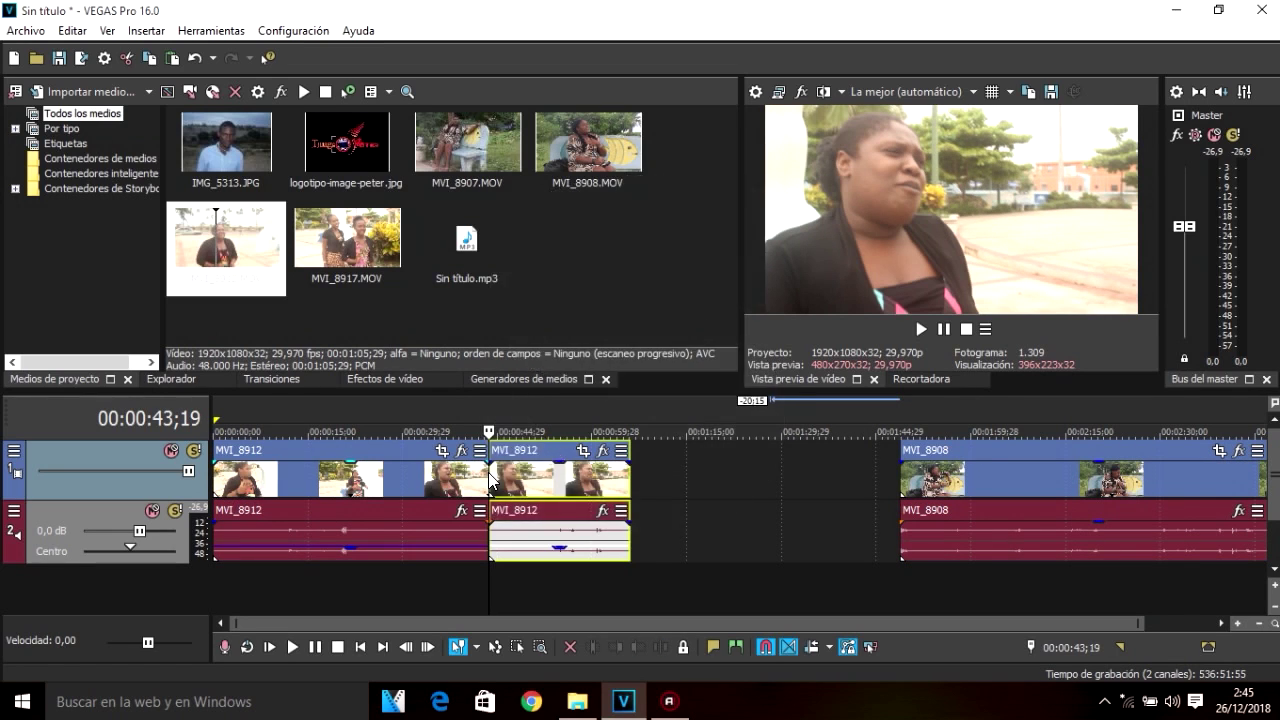
left_click_drag(517, 487, 788, 493)
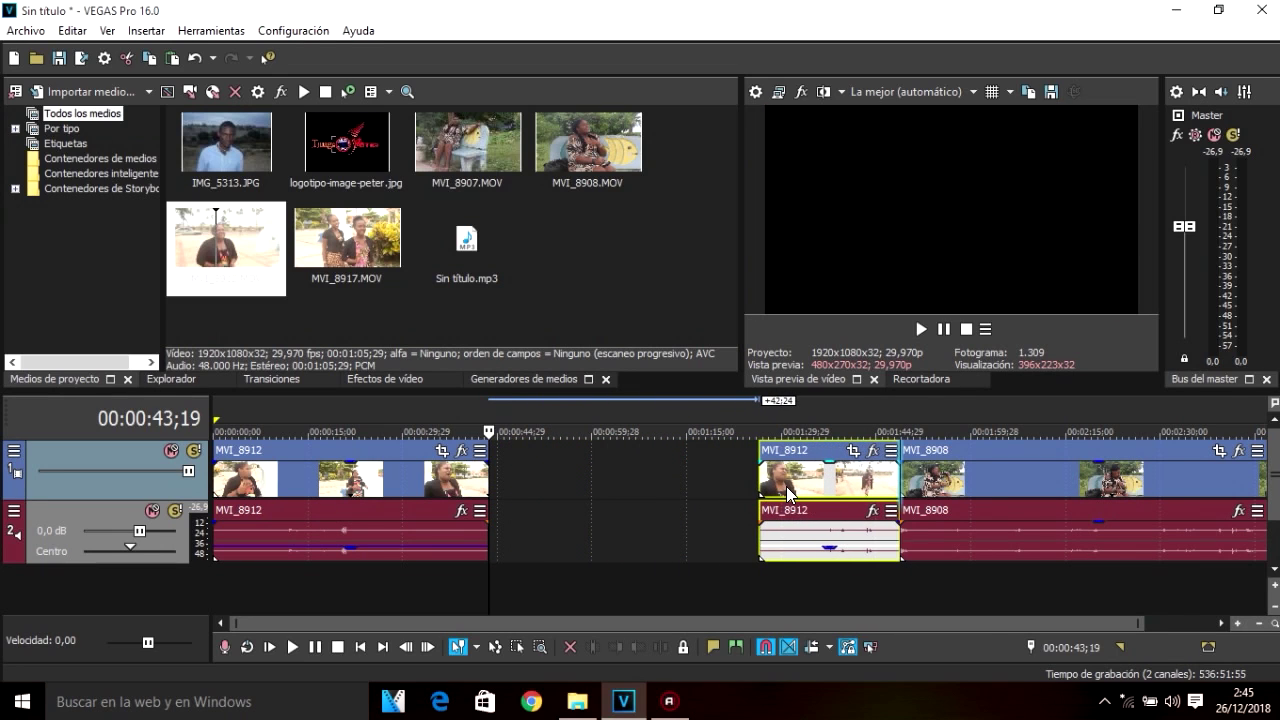
- Play the cut between the MVI_8912 piece and MVI_8908 from 00:01:43;21, and move the piece 15:06 earlier
left_click(868, 411)
key("space")
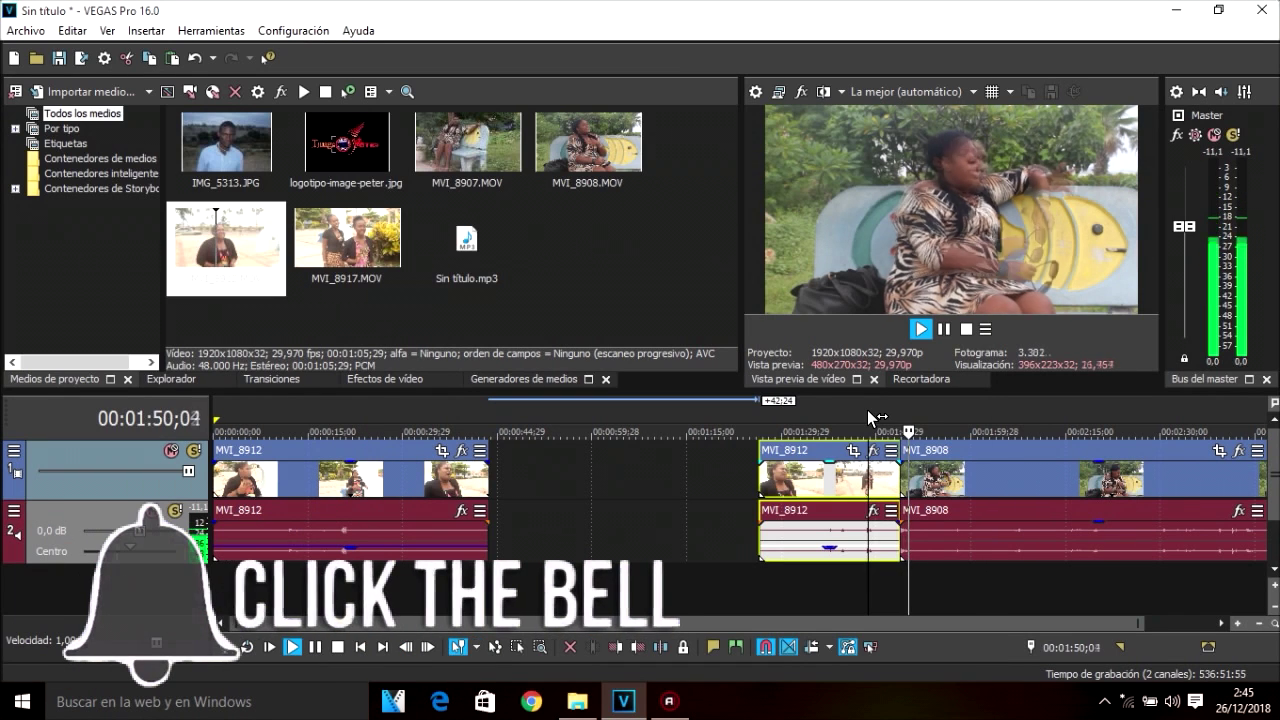
key("space")
key("space")
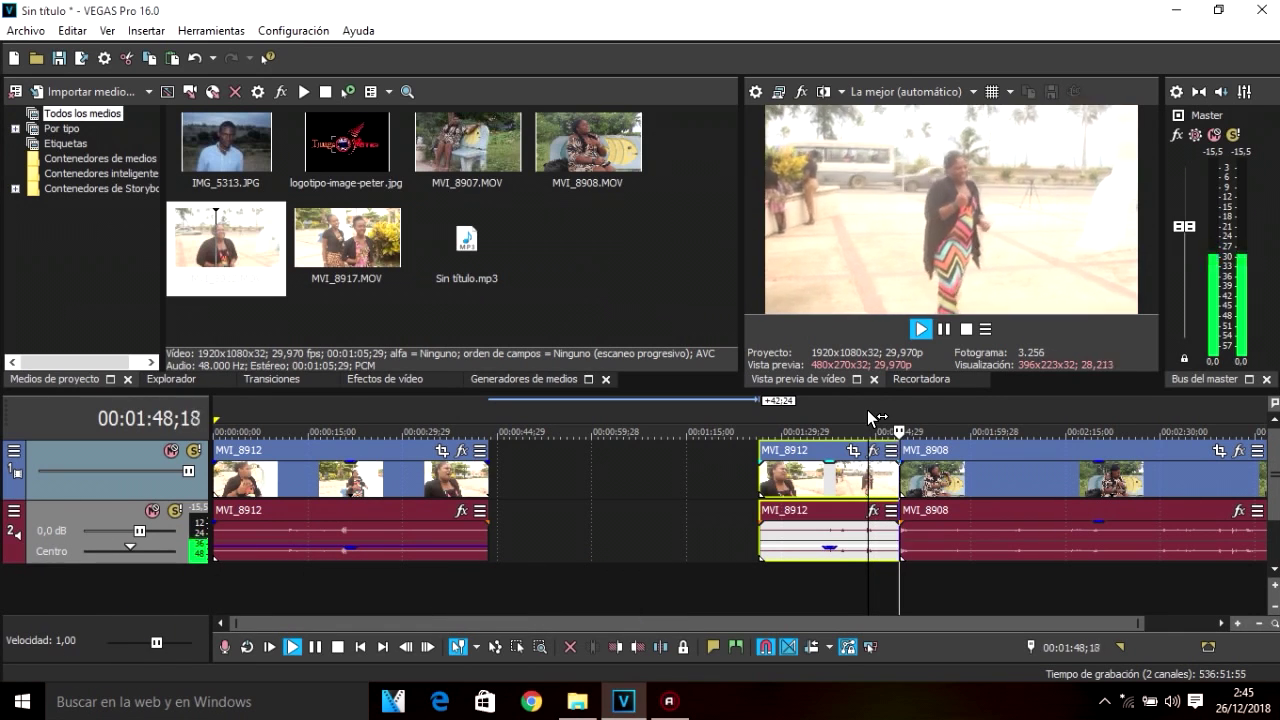
key("space")
left_click_drag(814, 485, 727, 480)
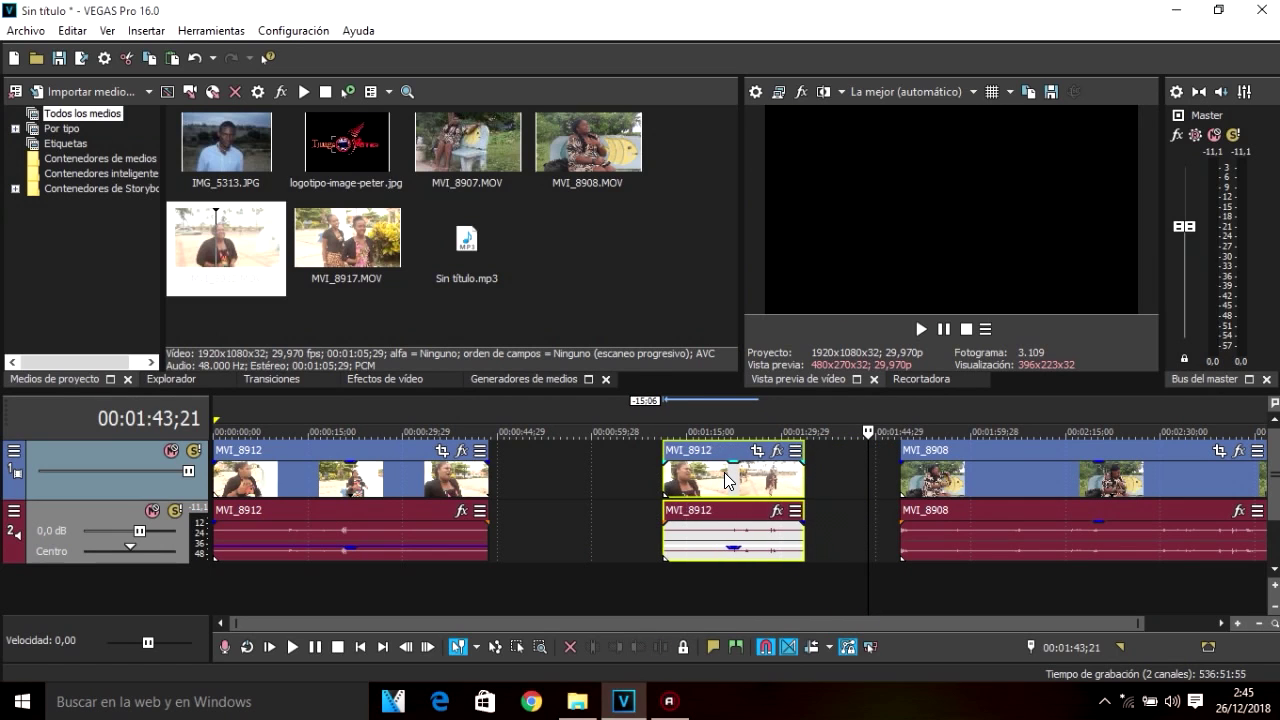
- Split the separated MVI_8912 piece at 00:01:23;00 and overlap its two halves by 2:11 to form a crossfade
left_click(728, 417)
left_click(725, 482)
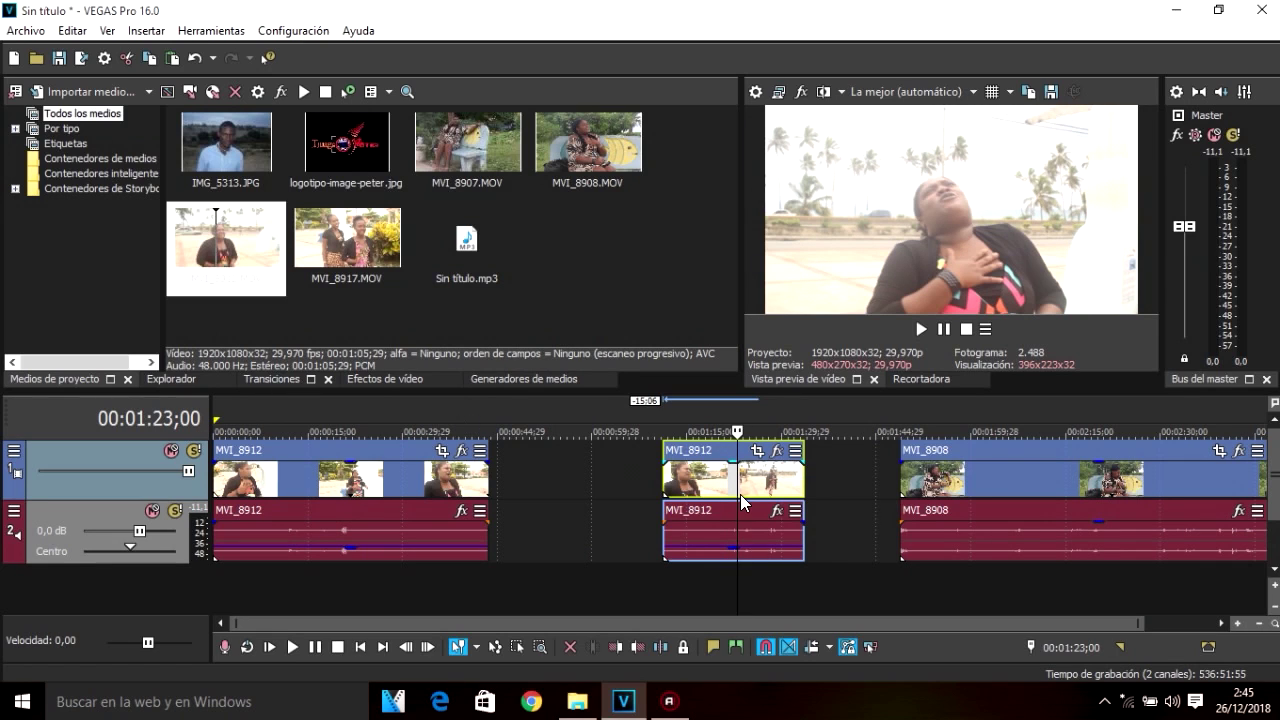
key("s")
left_click_drag(748, 497, 760, 492)
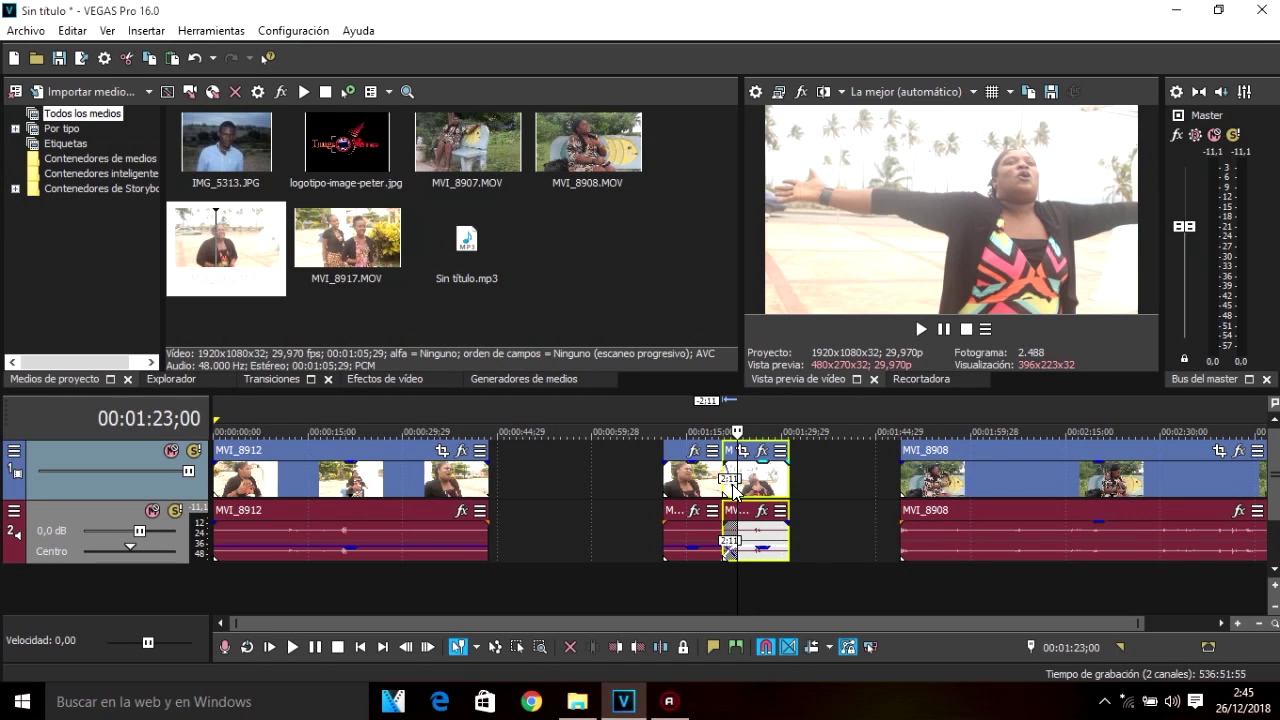
- Browse the transitions and apply the default Bucle de páginas preset to the overlap between the two MVI_8912 halves
left_click(283, 385)
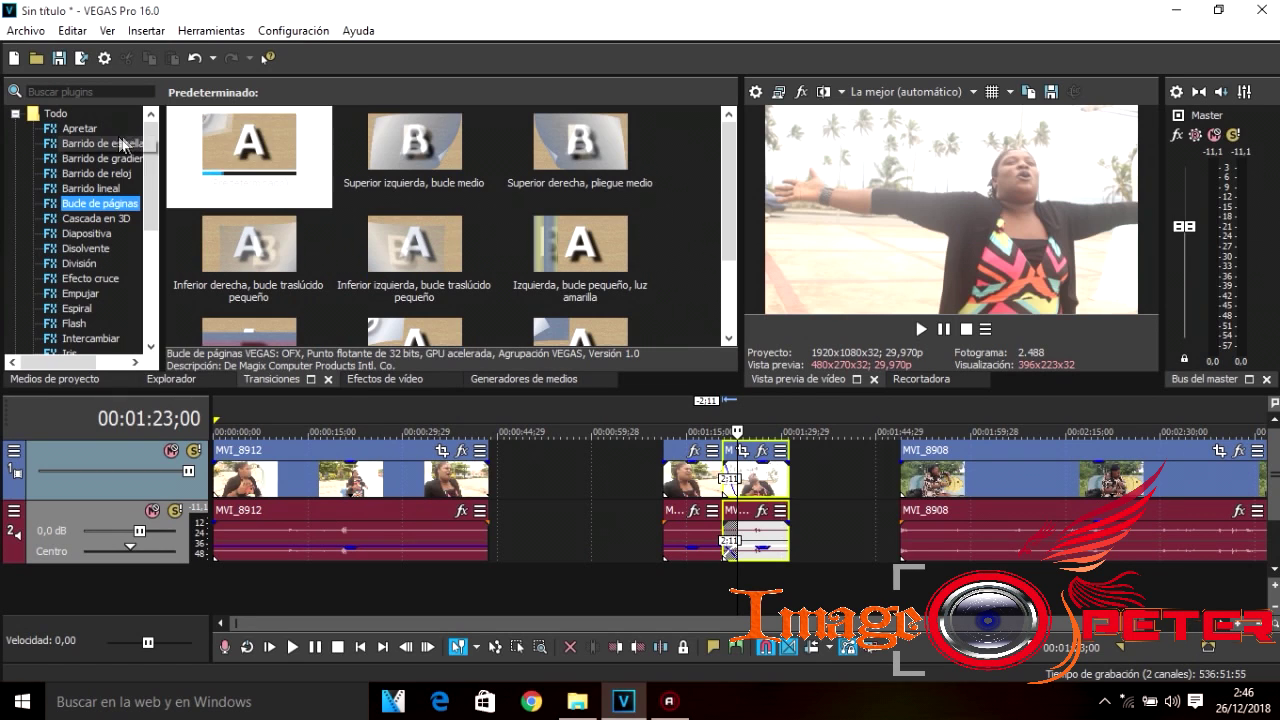
left_click(90, 130)
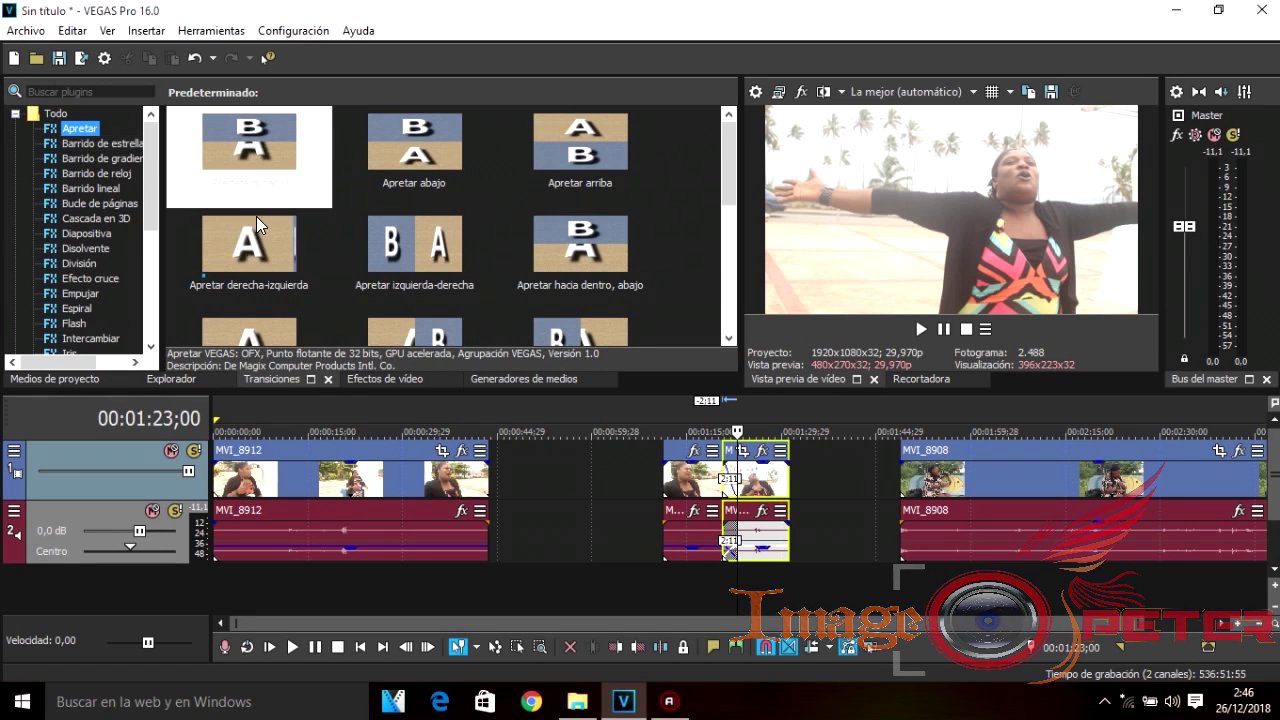
left_click(101, 145)
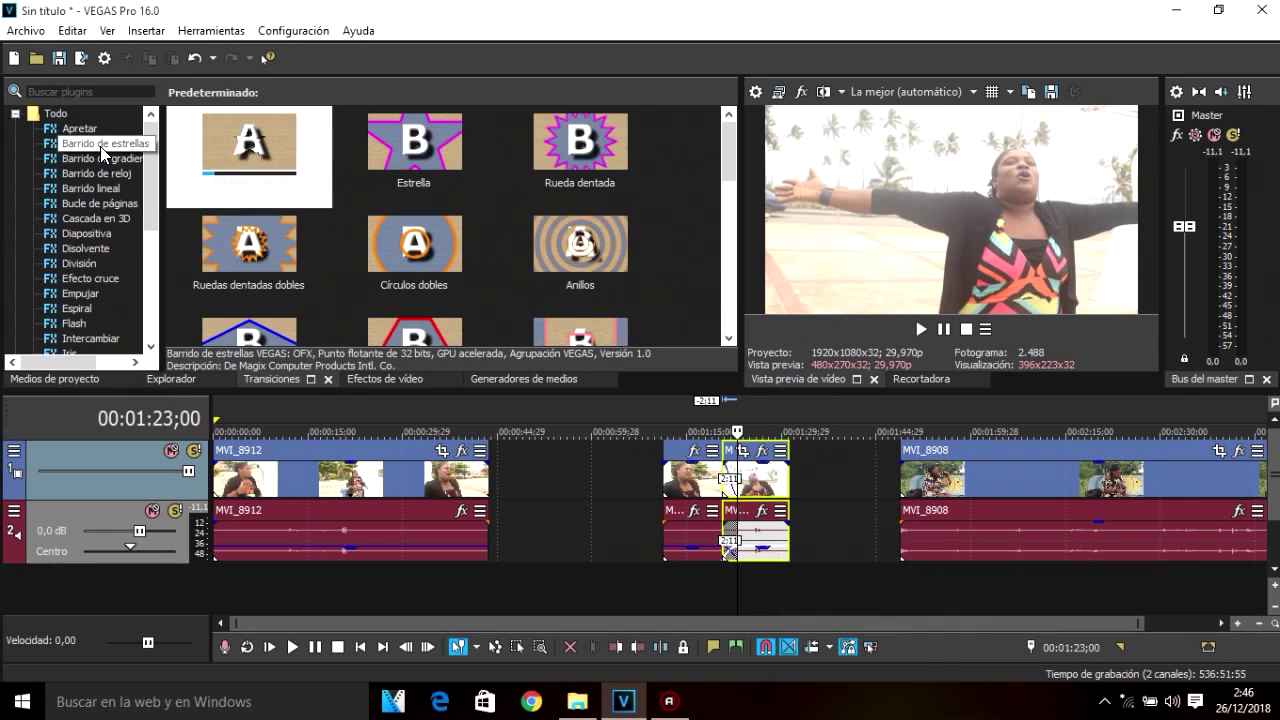
left_click(101, 159)
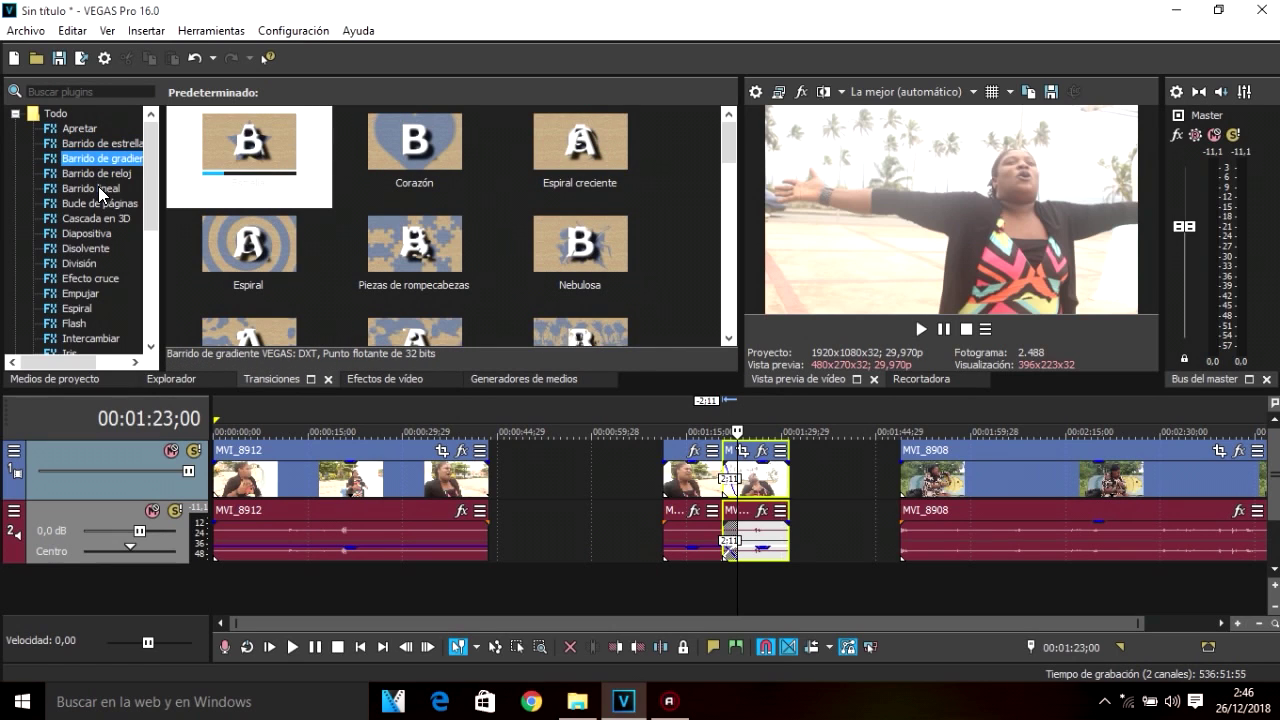
left_click(104, 189)
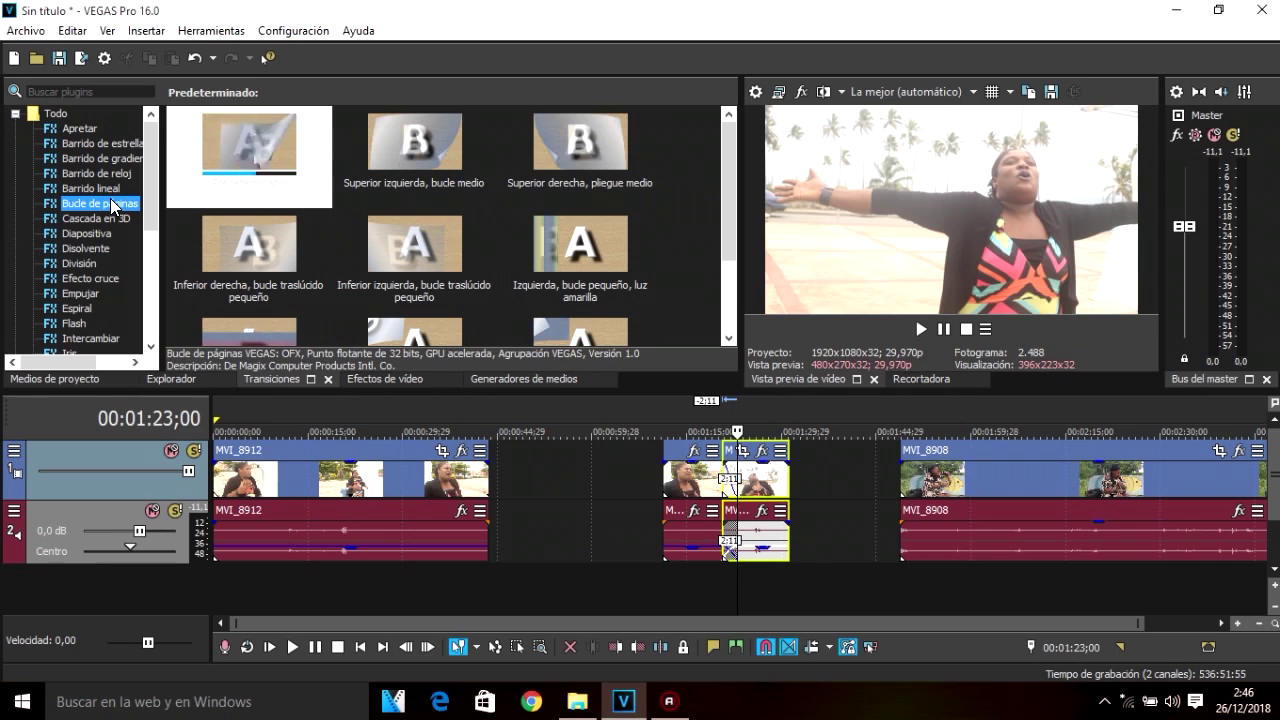
left_click_drag(233, 143, 730, 482)
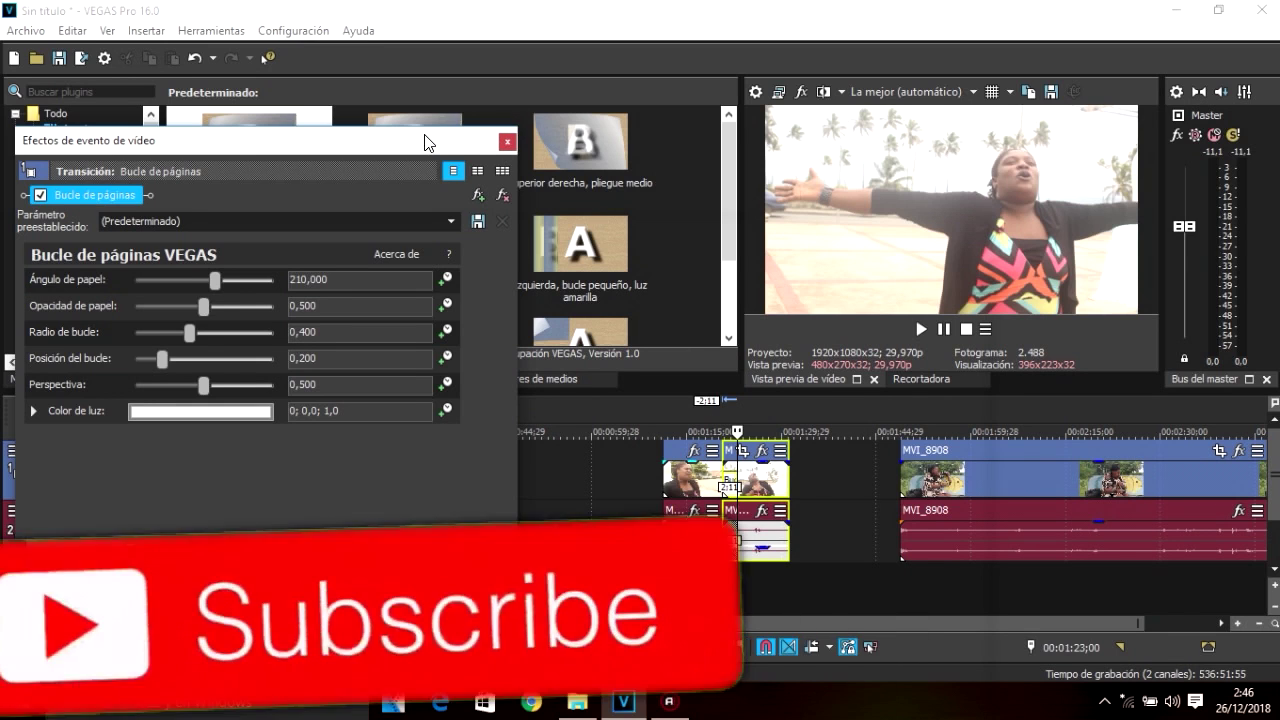
left_click_drag(428, 137, 466, 137)
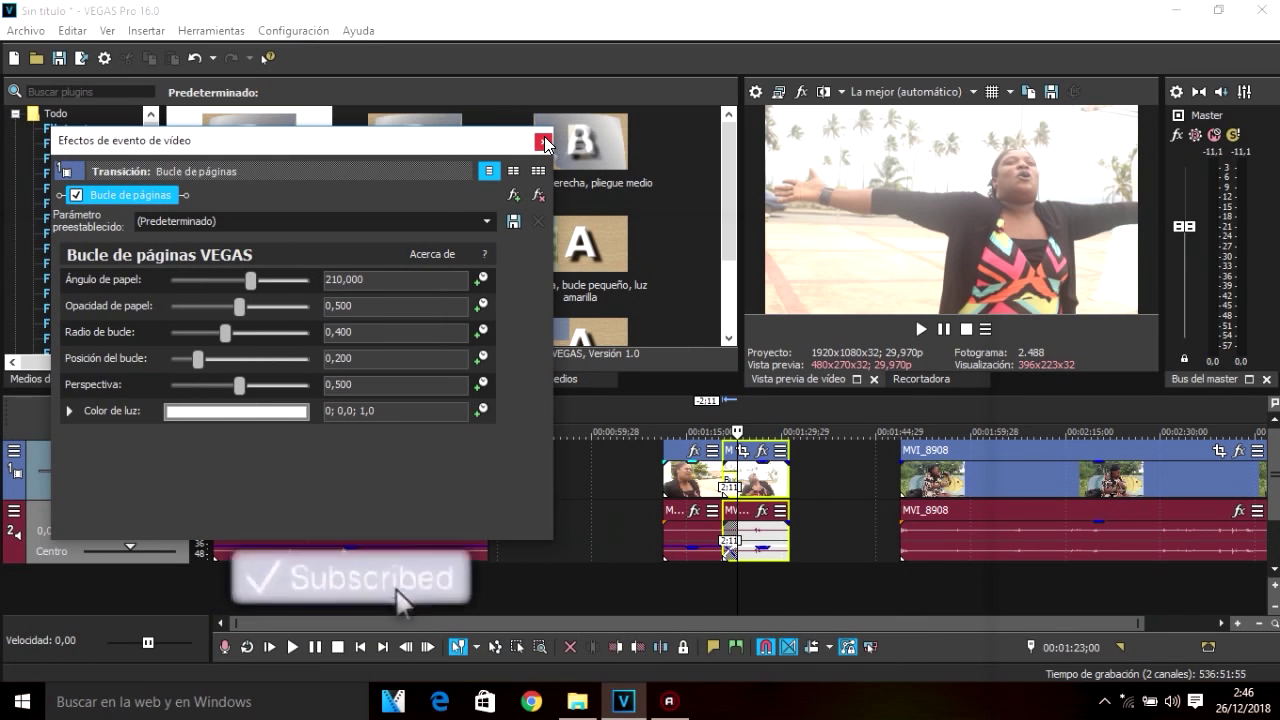
left_click(545, 143)
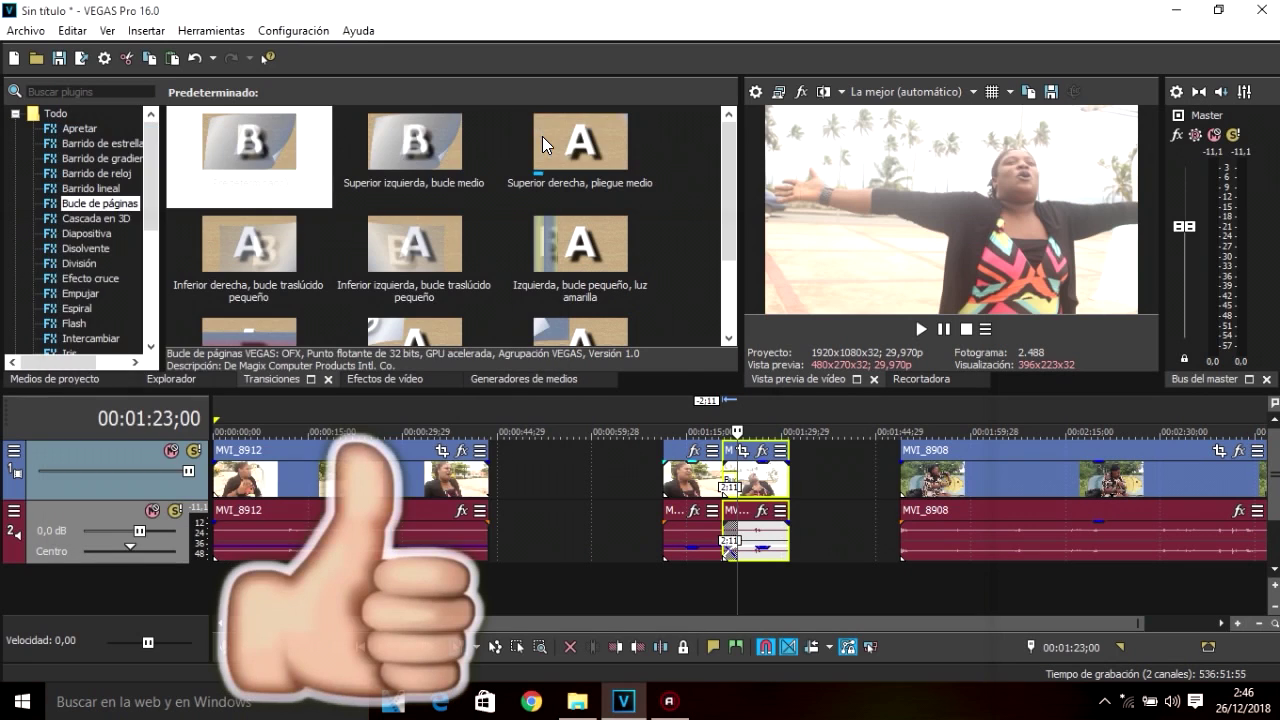
- Play the page curl transition from 00:01:19;04 to preview it
left_click(713, 429)
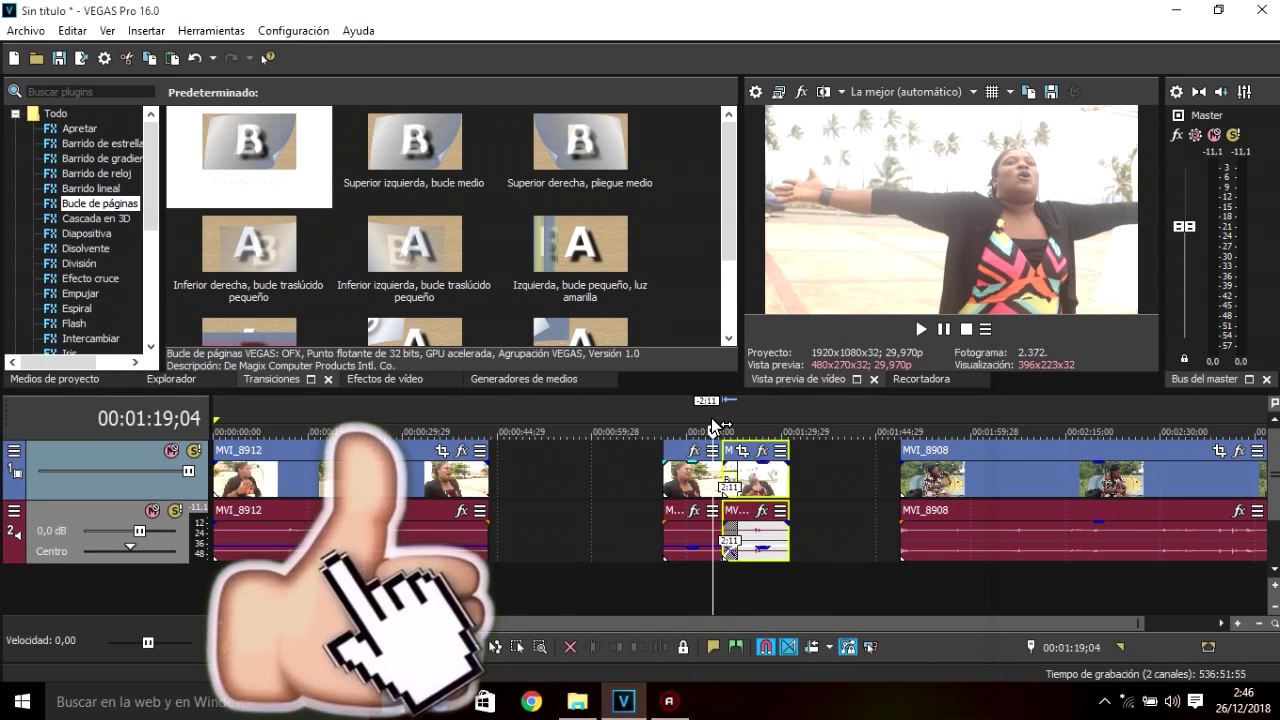
key("space")
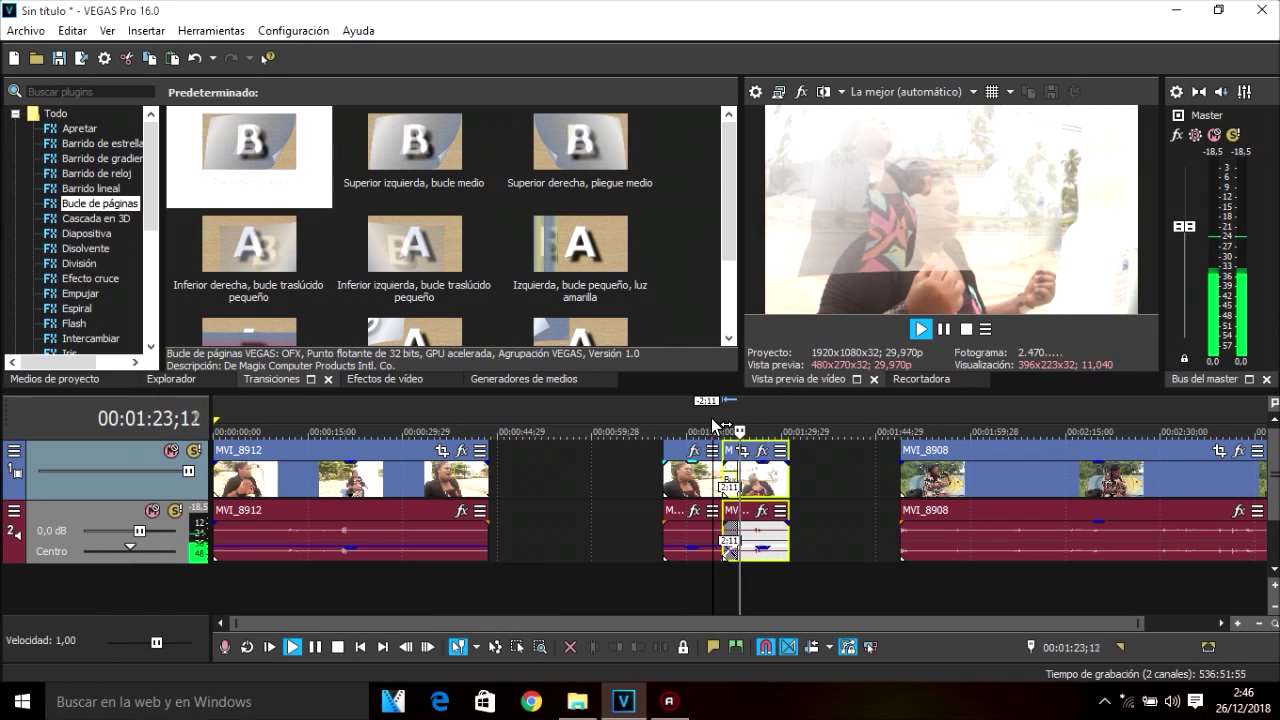
left_click(714, 425)
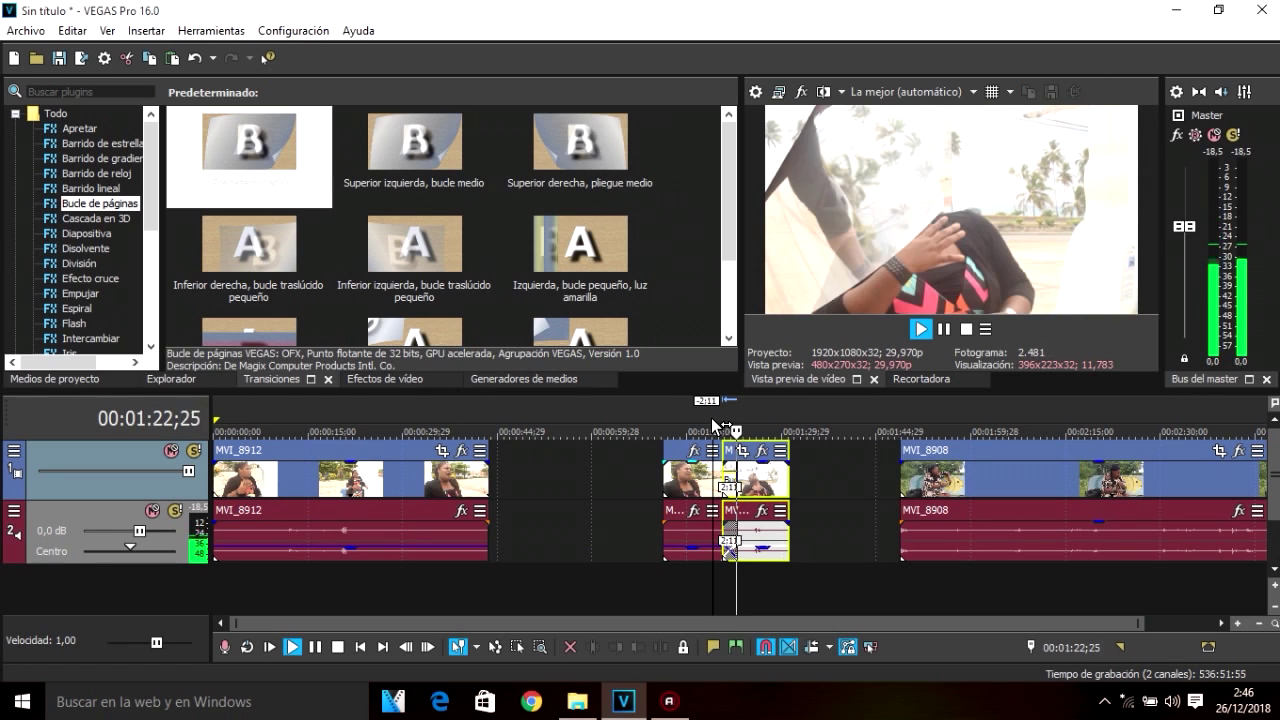
key("space")
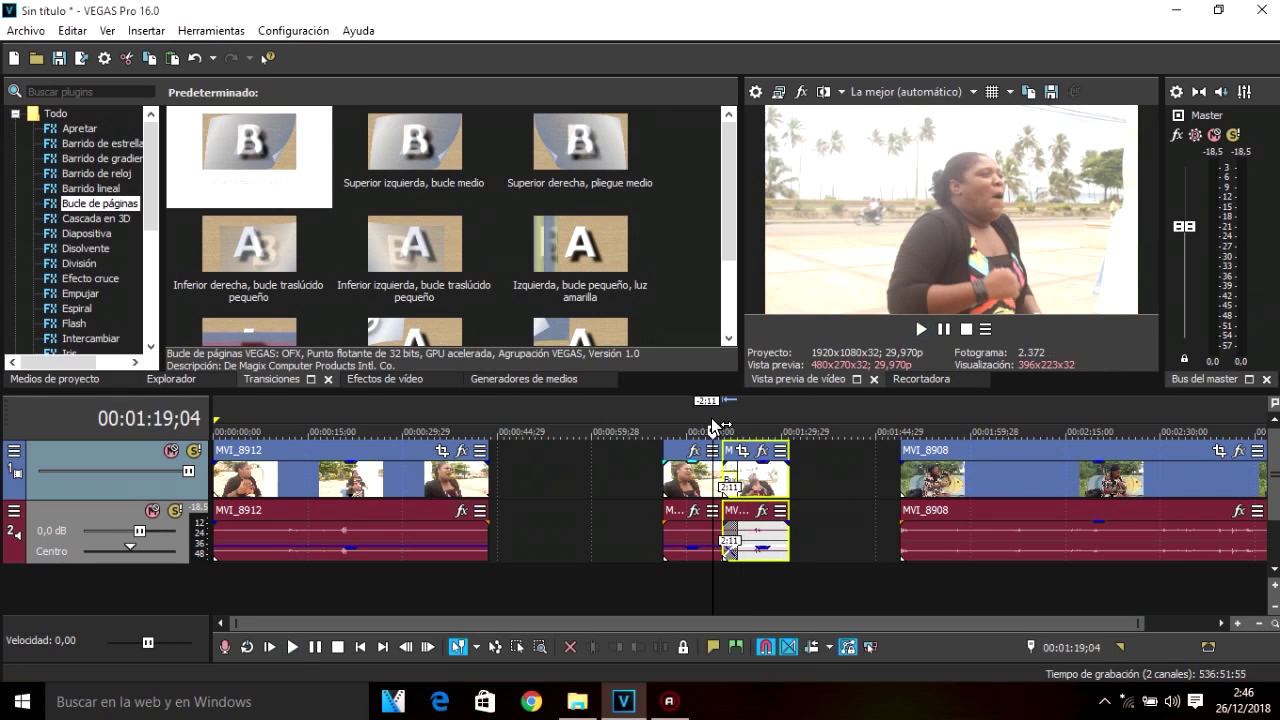
- Delete the second half of the separated MVI_8912 piece and move the first half 28:18 later to overlap MVI_8908 by 2:25
left_click(768, 488)
key("Delete")
left_click_drag(688, 490, 869, 506)
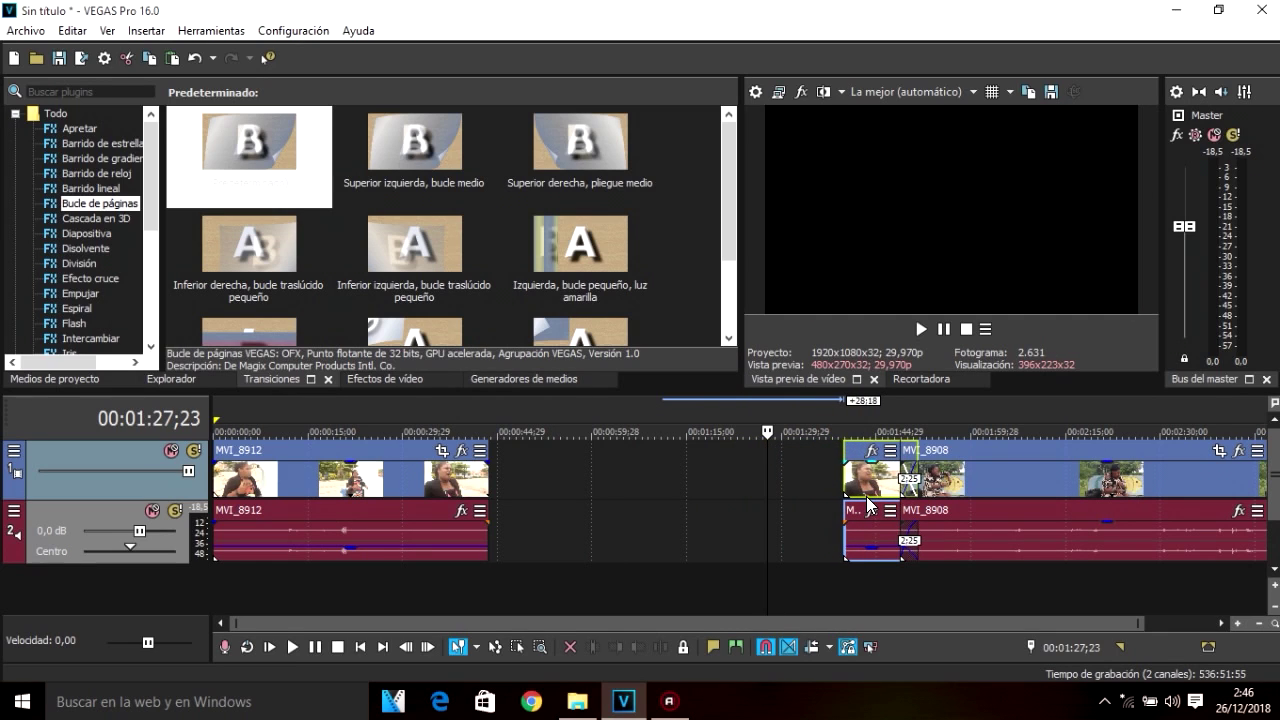
- Apply the default Bucle de páginas preset to the overlap between the MVI_8912 piece and MVI_8908
left_click_drag(250, 145, 691, 368)
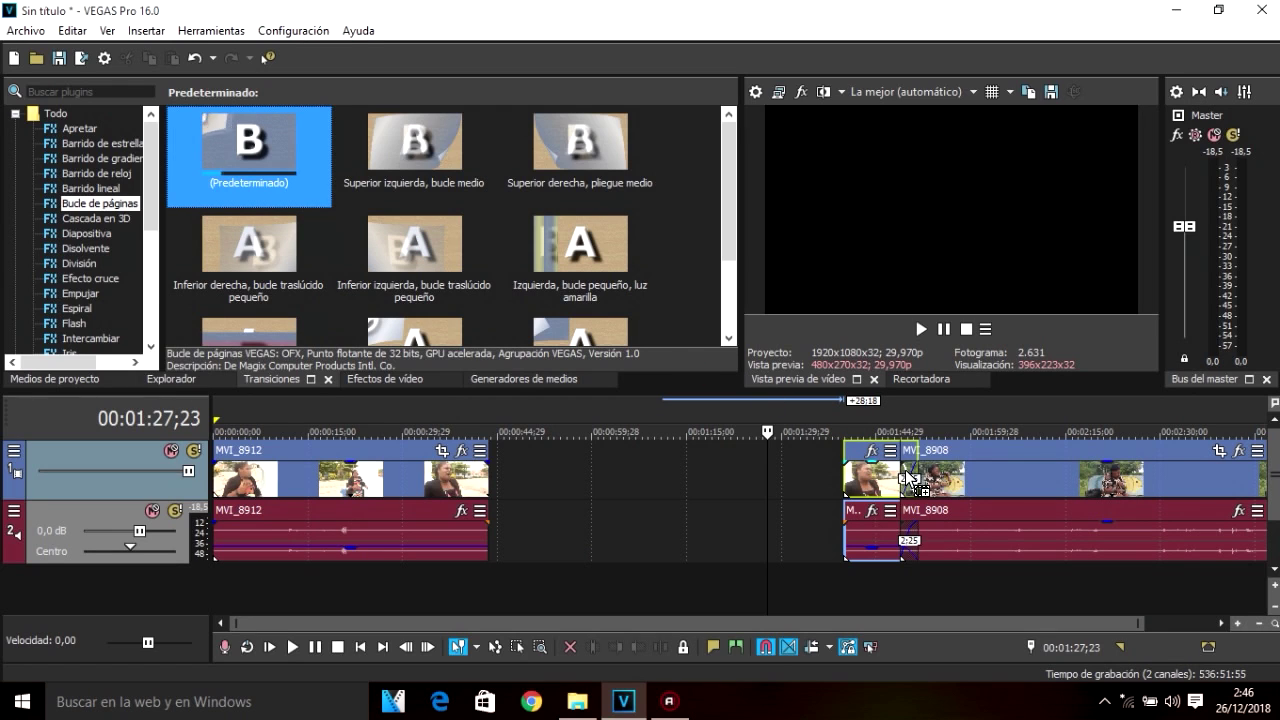
left_click_drag(908, 475, 908, 480)
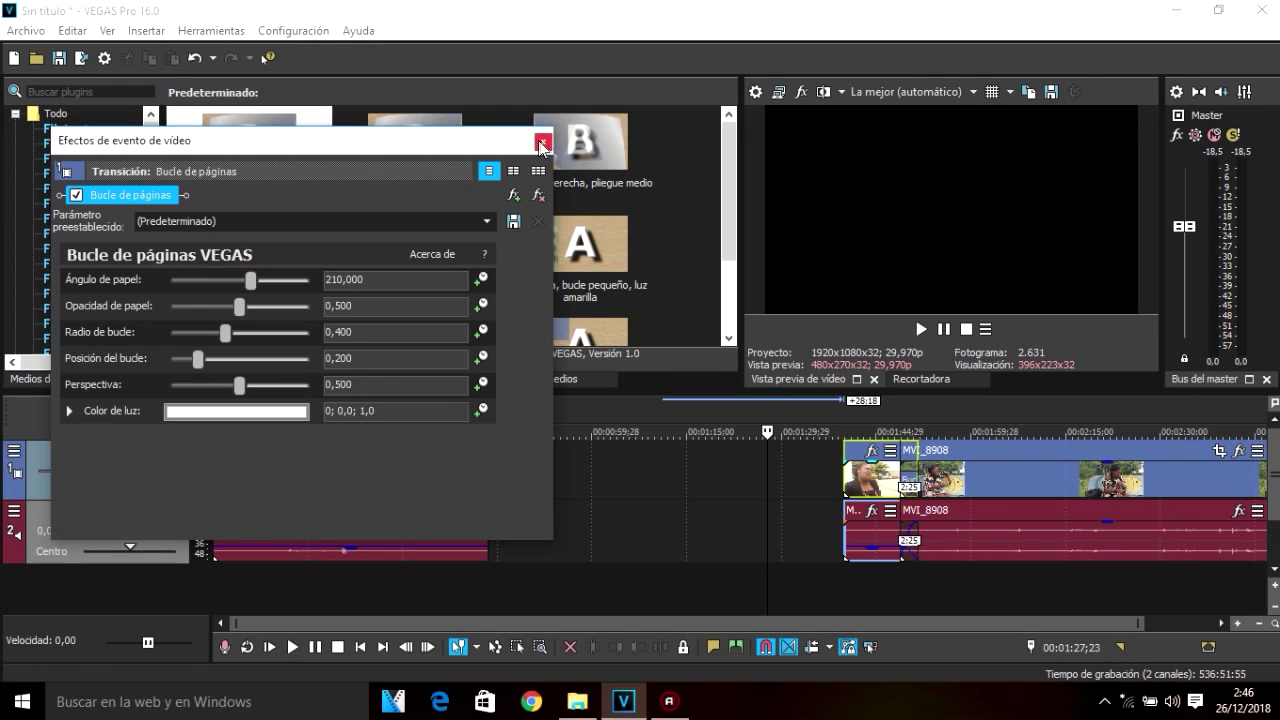
left_click(542, 145)
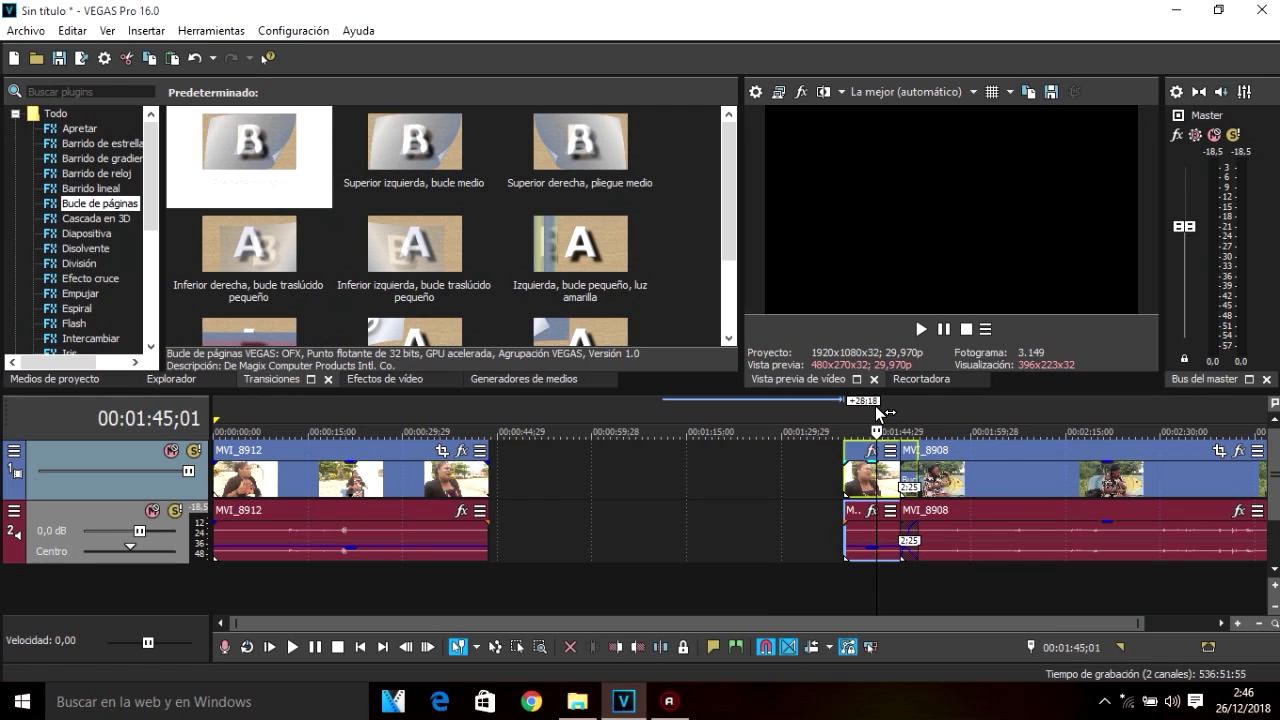
- Play the transition into MVI_8908 from 00:01:45;01 to preview it
key("space")
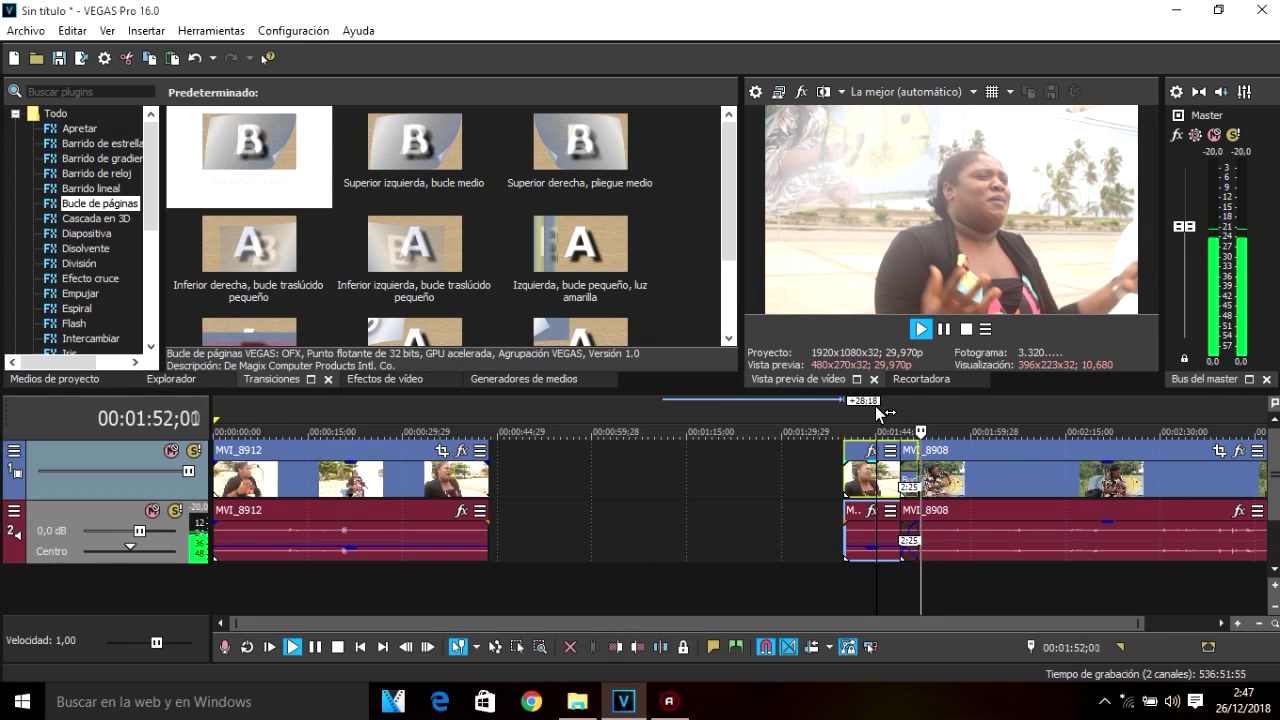
left_click(880, 412)
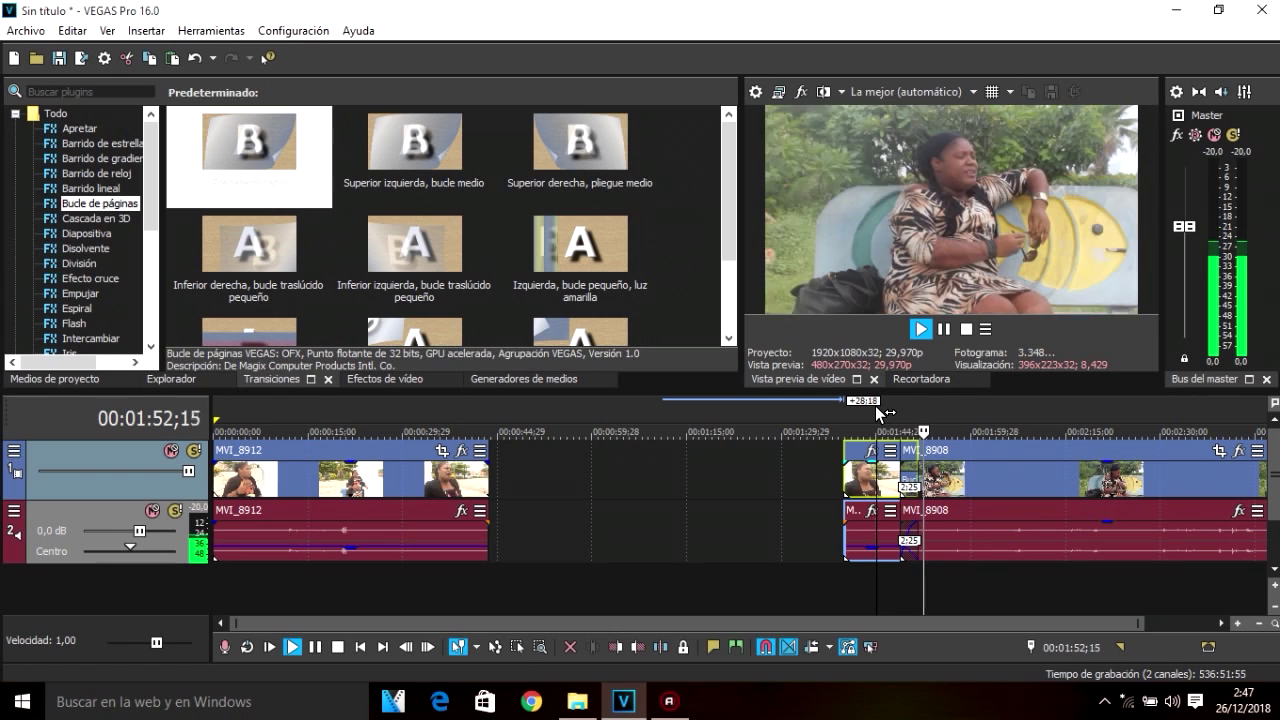
key("space")
- Move the short MVI_8912 piece 23:11 earlier and shift the long MVI_8912 clip 29:14 later
left_click_drag(861, 488, 715, 497)
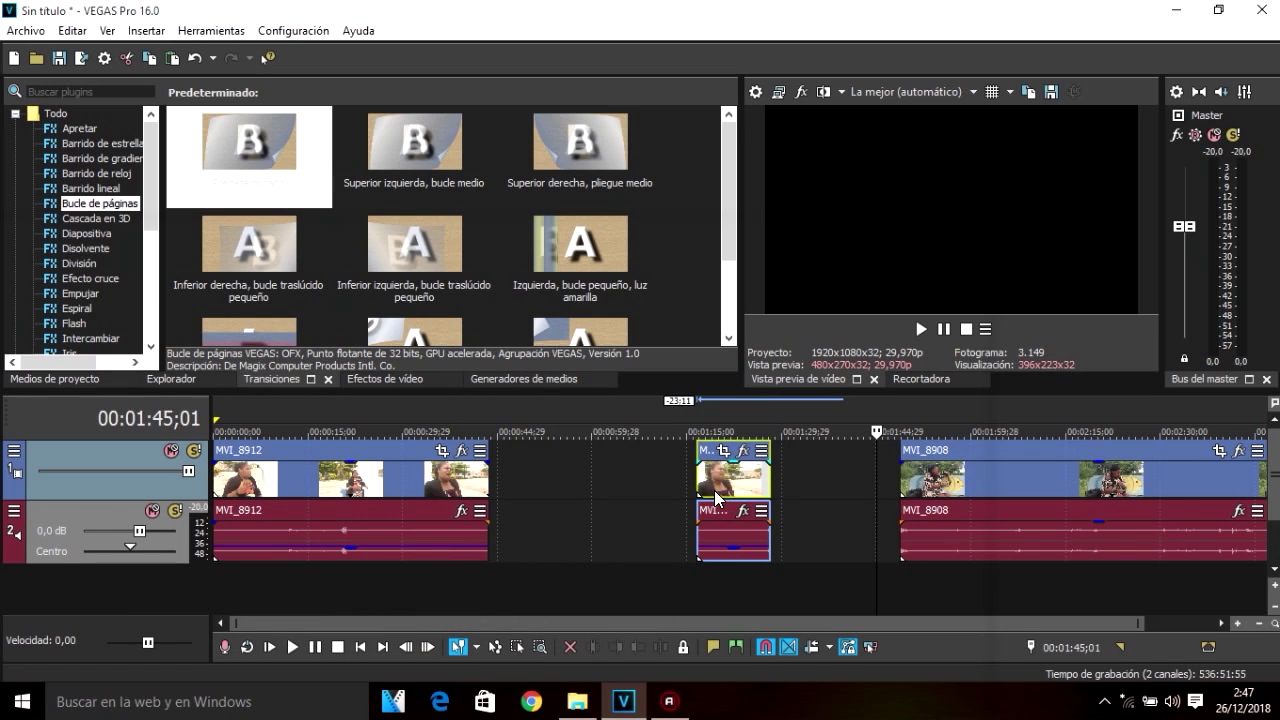
left_click(725, 418)
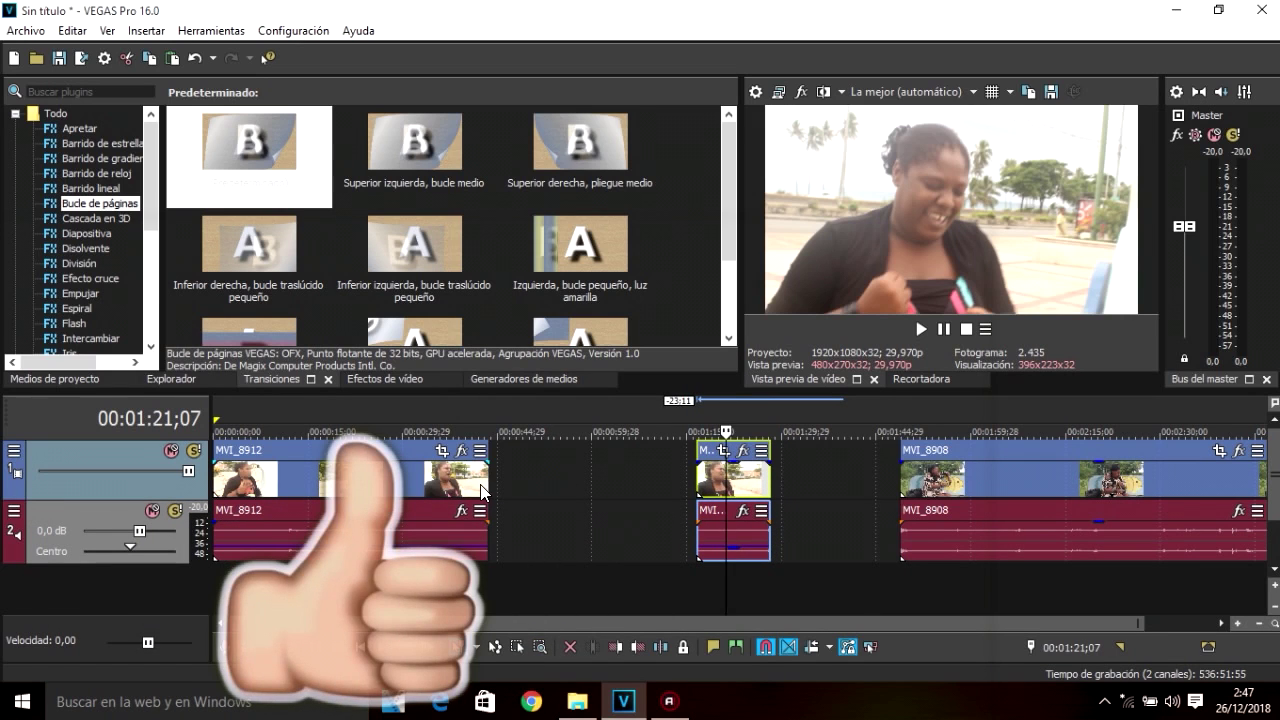
left_click_drag(450, 487, 637, 488)
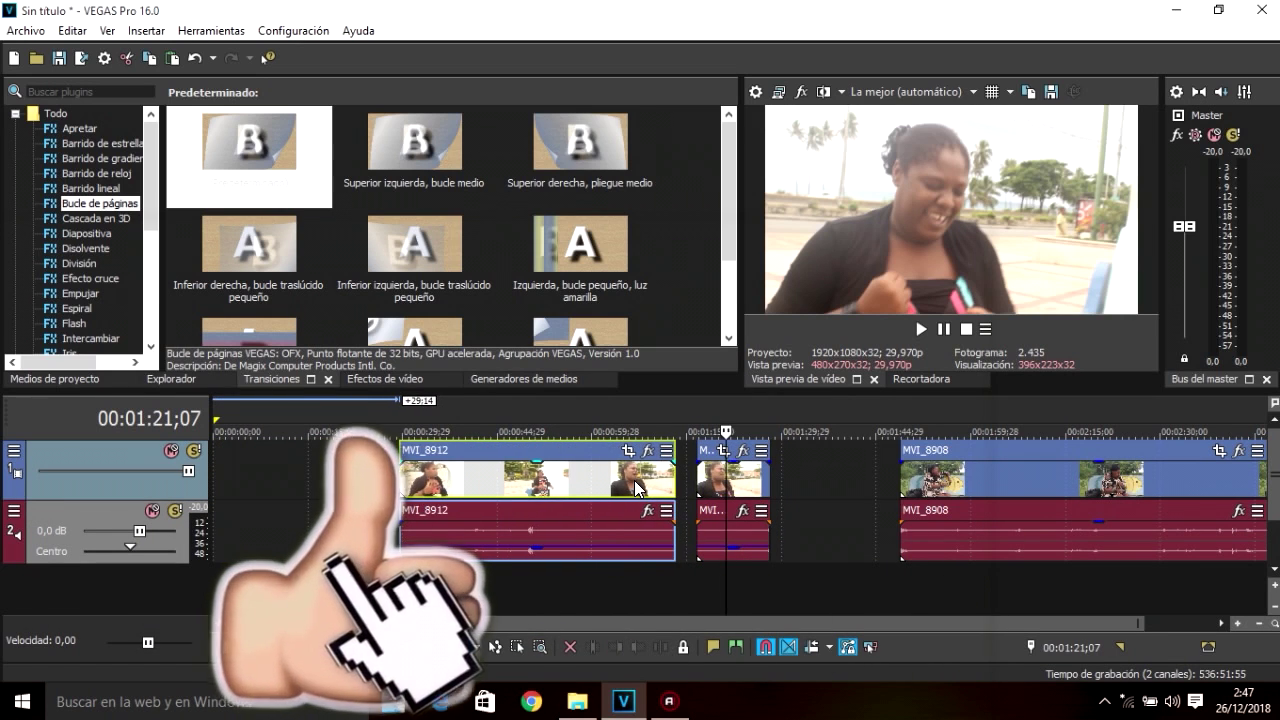
- Play the long MVI_8912 clip briefly from 00:00:50;10
left_click(533, 410)
key("space")
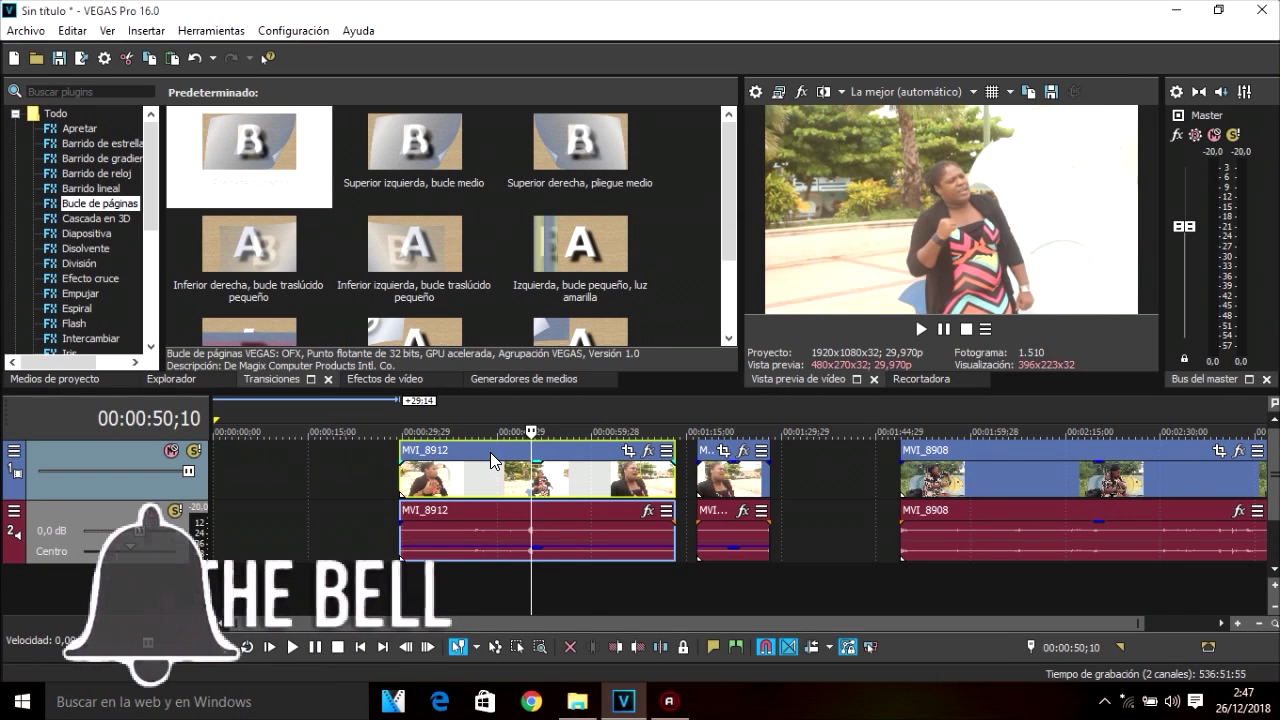
left_click(466, 468)
key("space")
- Delete both remaining MVI_8912 clips, leaving only MVI_8908 on the timeline
left_click(529, 477)
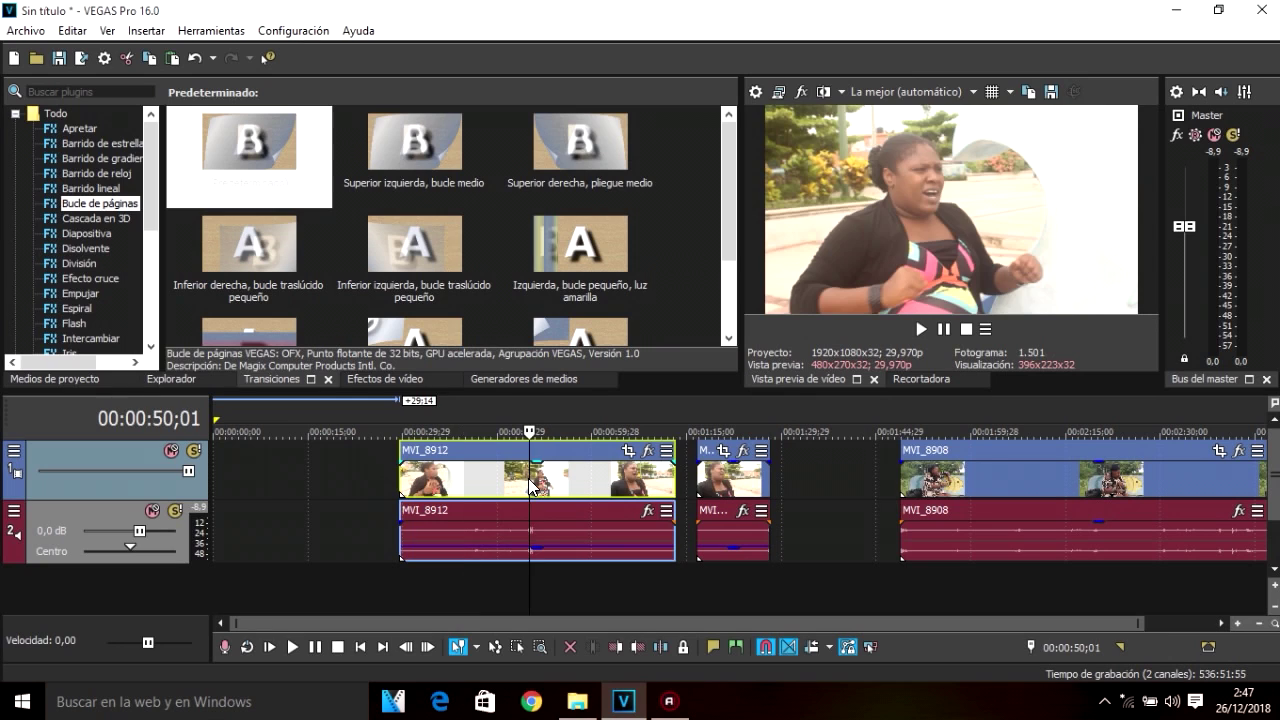
key("Delete")
left_click(754, 478)
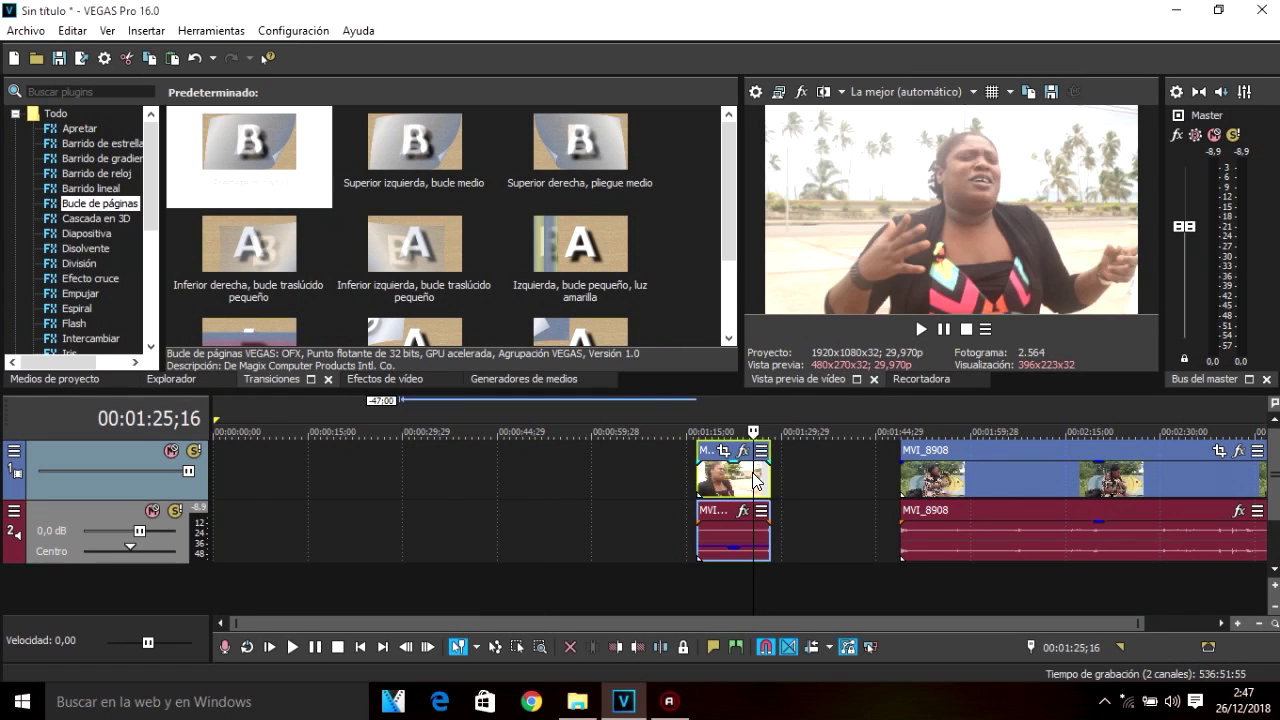
key("Delete")
- Add MVI_8917.MOV from the project media to the timeline, starting at about 00:00:32 in the empty space before MVI_8908
left_click(50, 378)
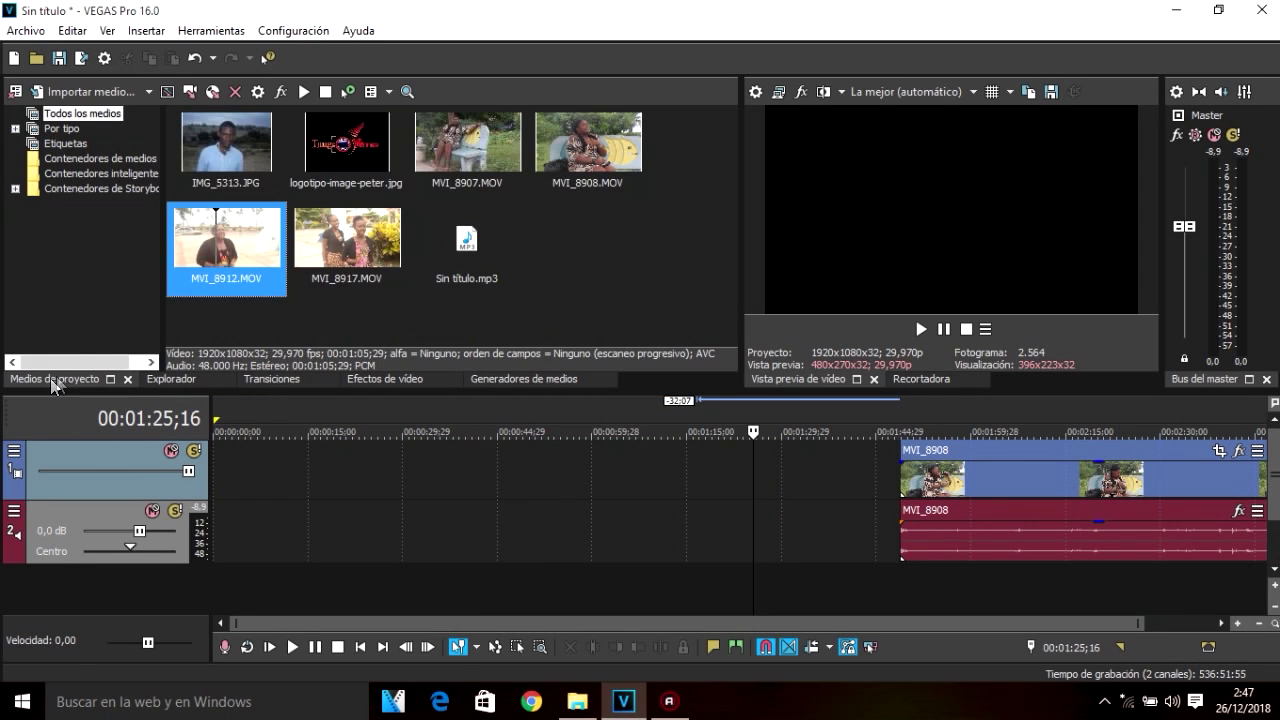
left_click(364, 226)
left_click_drag(364, 226, 424, 466)
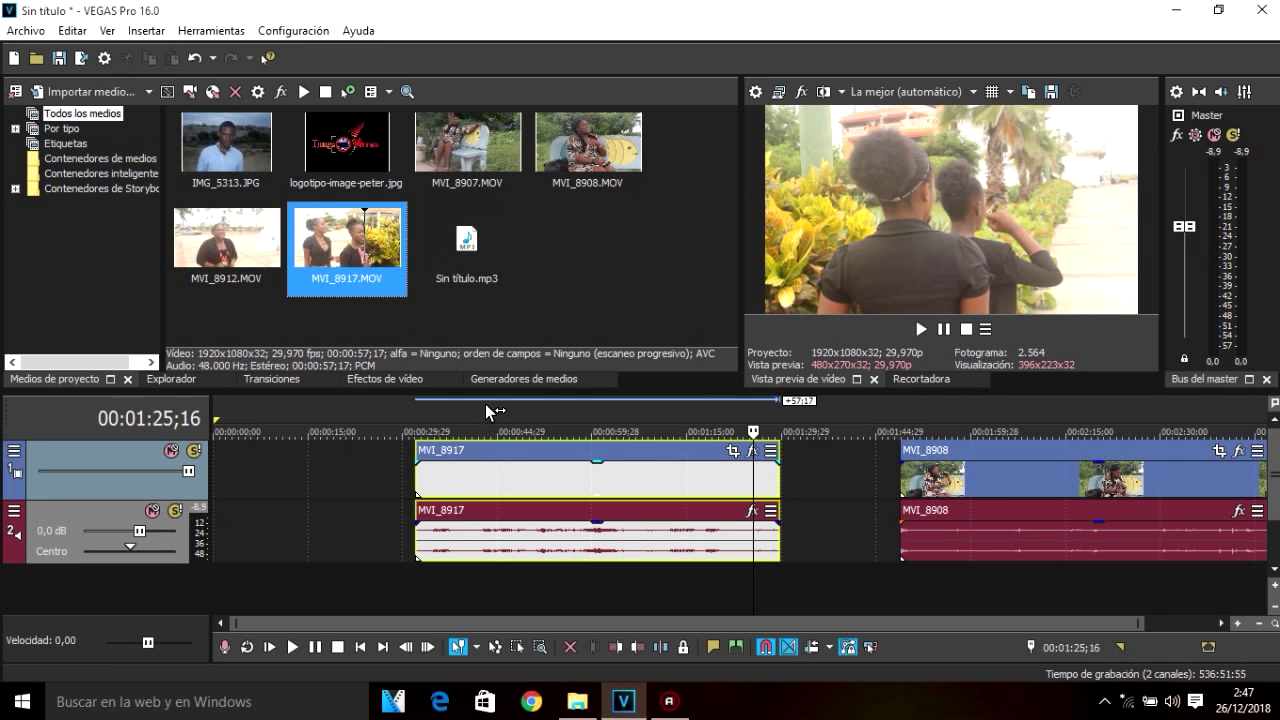
- Play MVI_8917 from 00:00:43;01 and from 00:00:53;09 to listen to its original audio
left_click(484, 466)
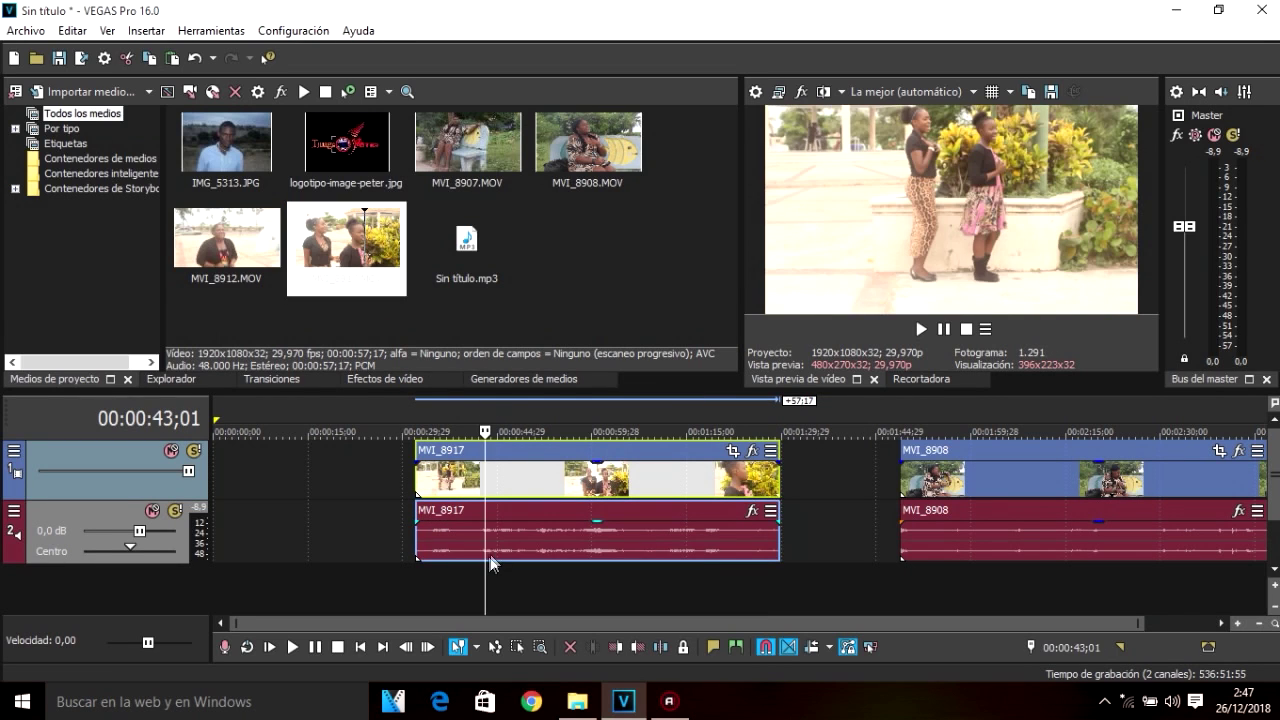
key("space")
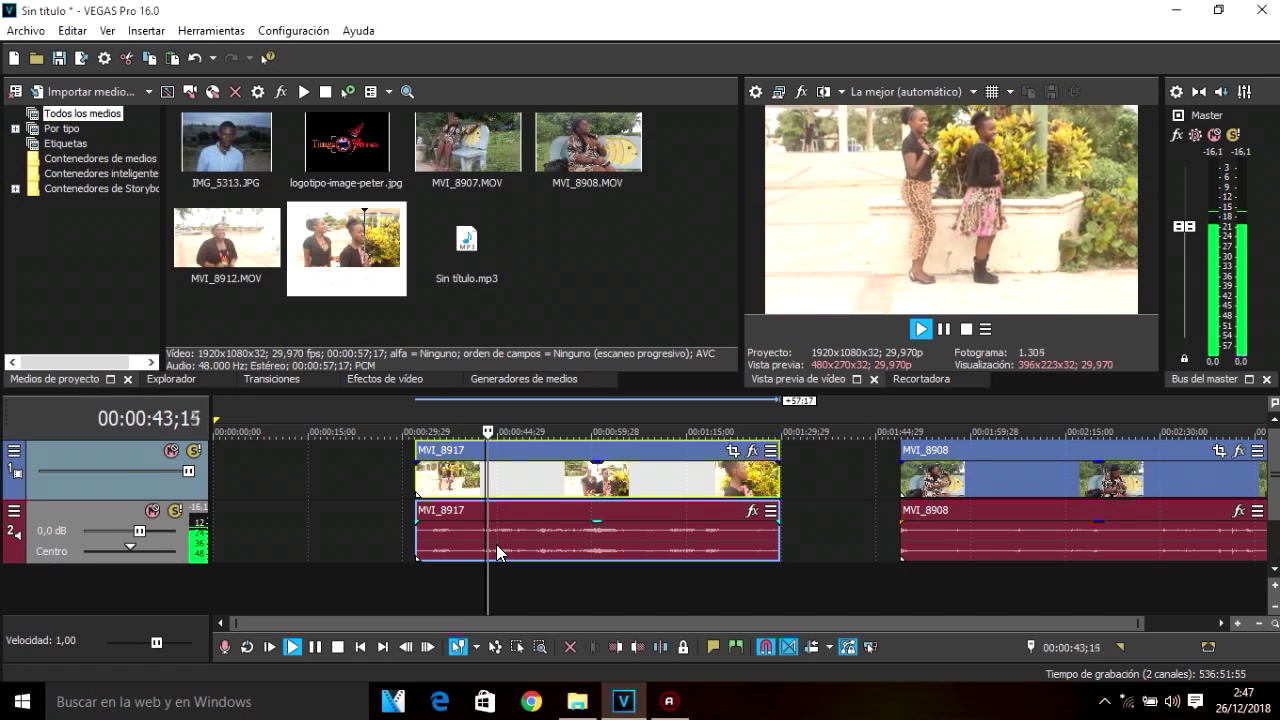
left_click(548, 526)
key("space")
key("space")
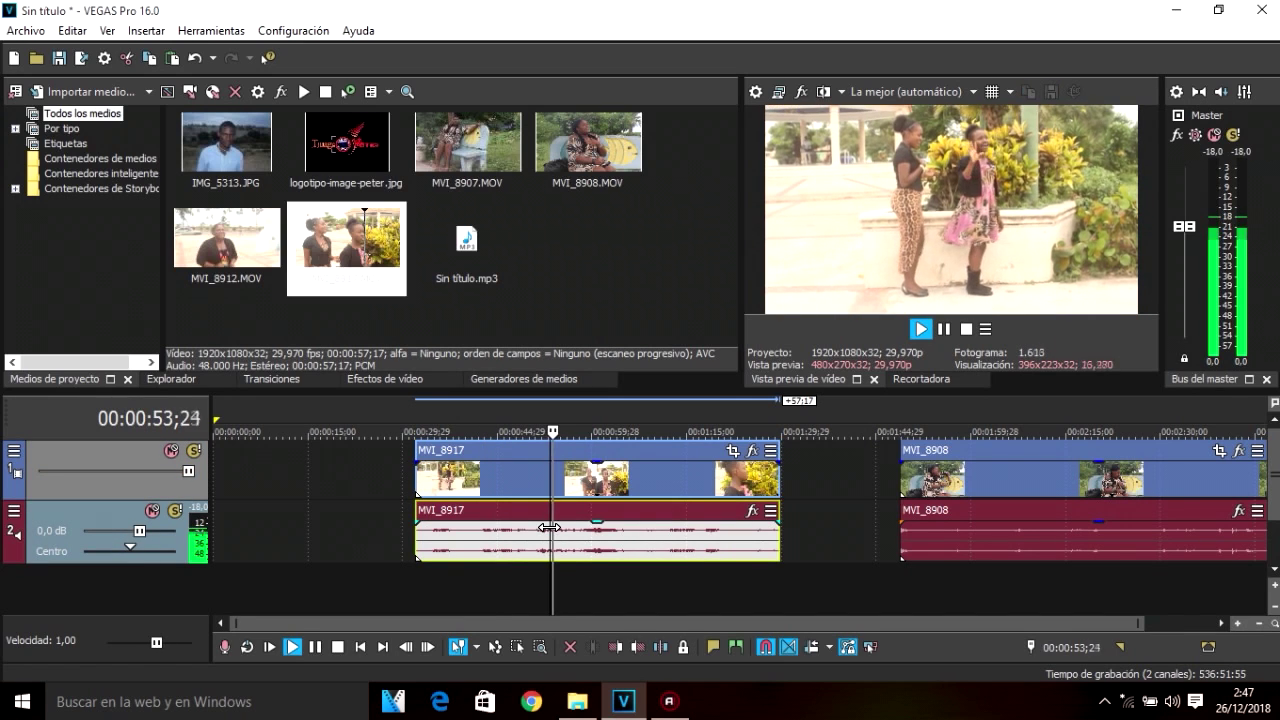
key("space")
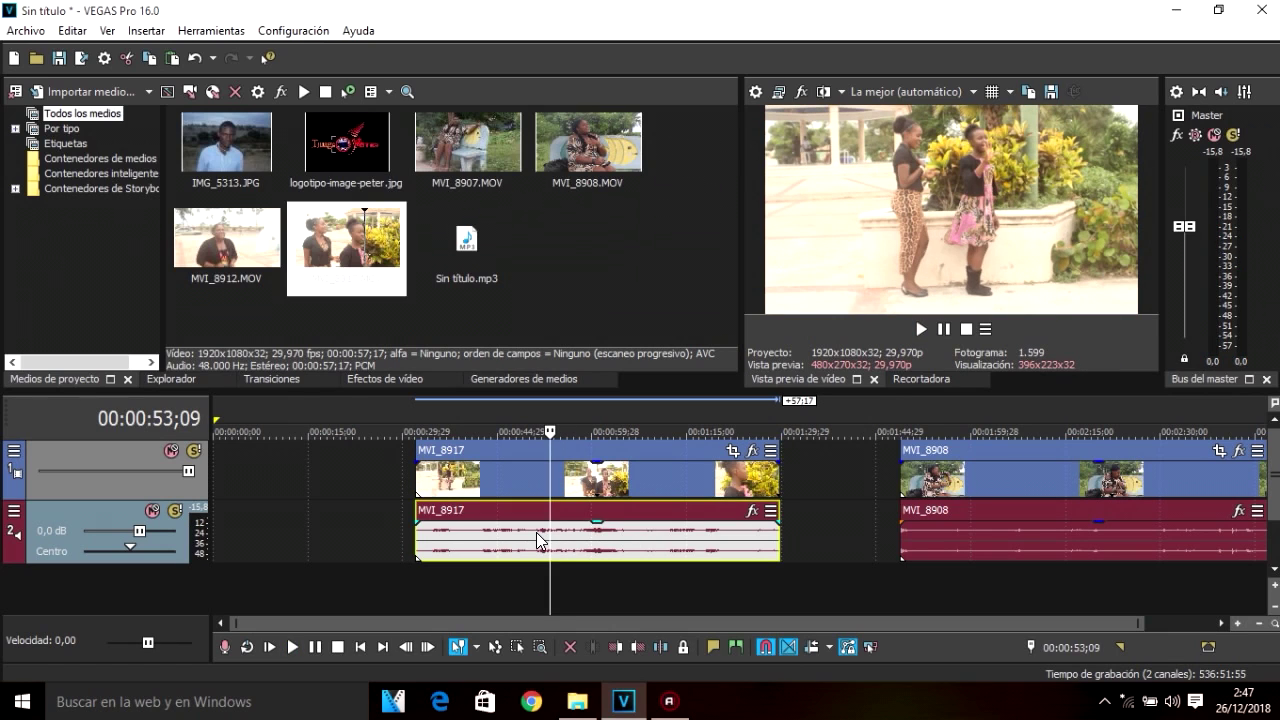
- Delete the audio of MVI_8917 and place Sin título.mp3 on the audio track, starting shortly before the video clip
key("Delete")
left_click_drag(458, 262, 366, 498)
- Play MVI_8917 with the new music from 00:00:32;00 to judge its volume
left_click(415, 408)
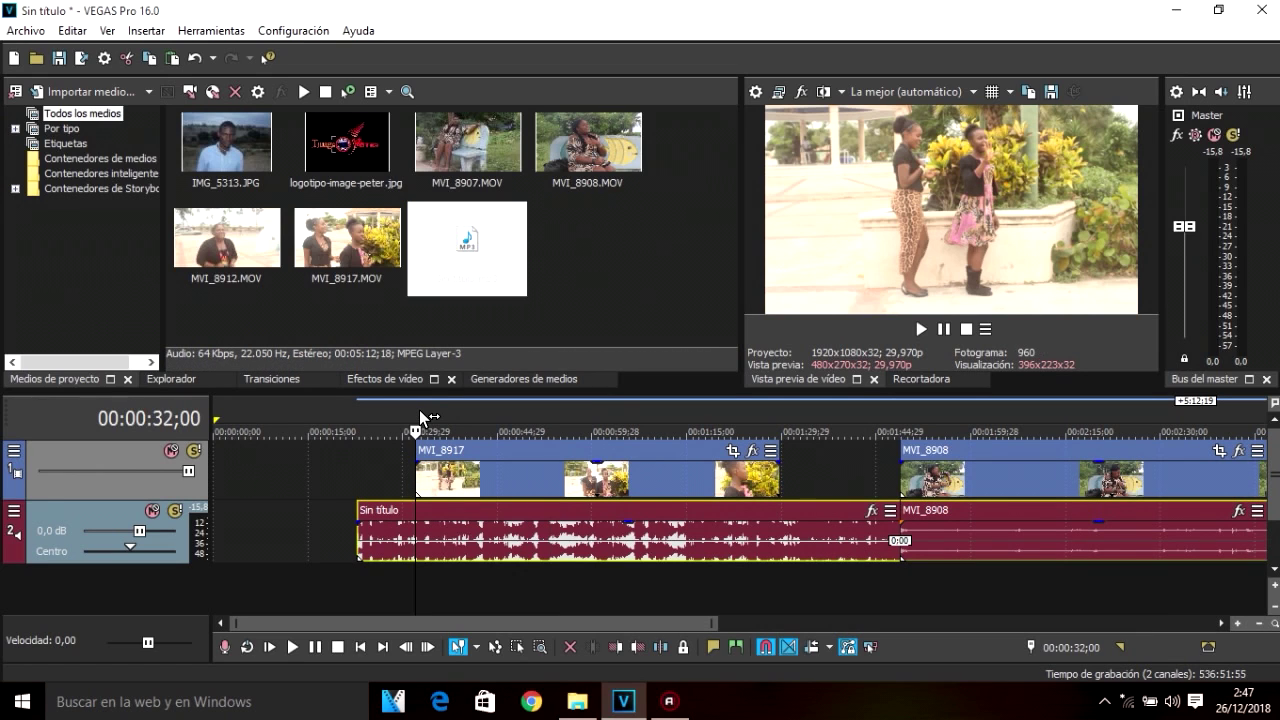
key("space")
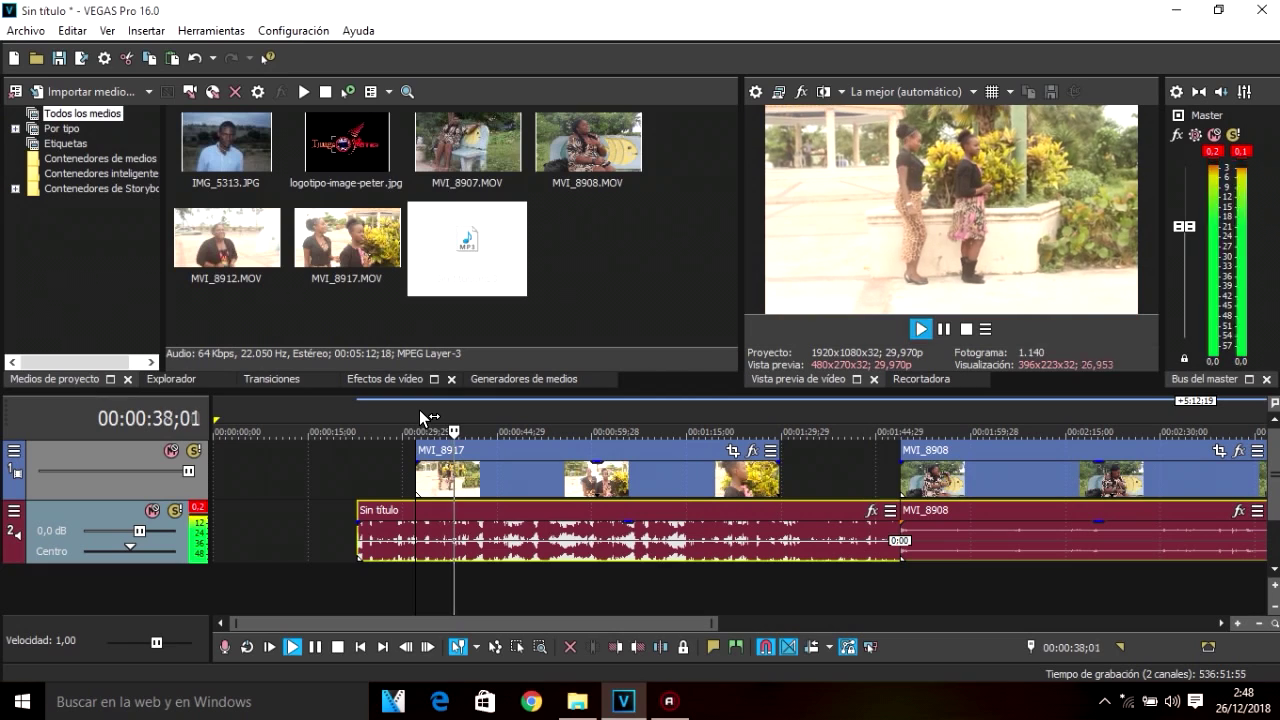
key("space")
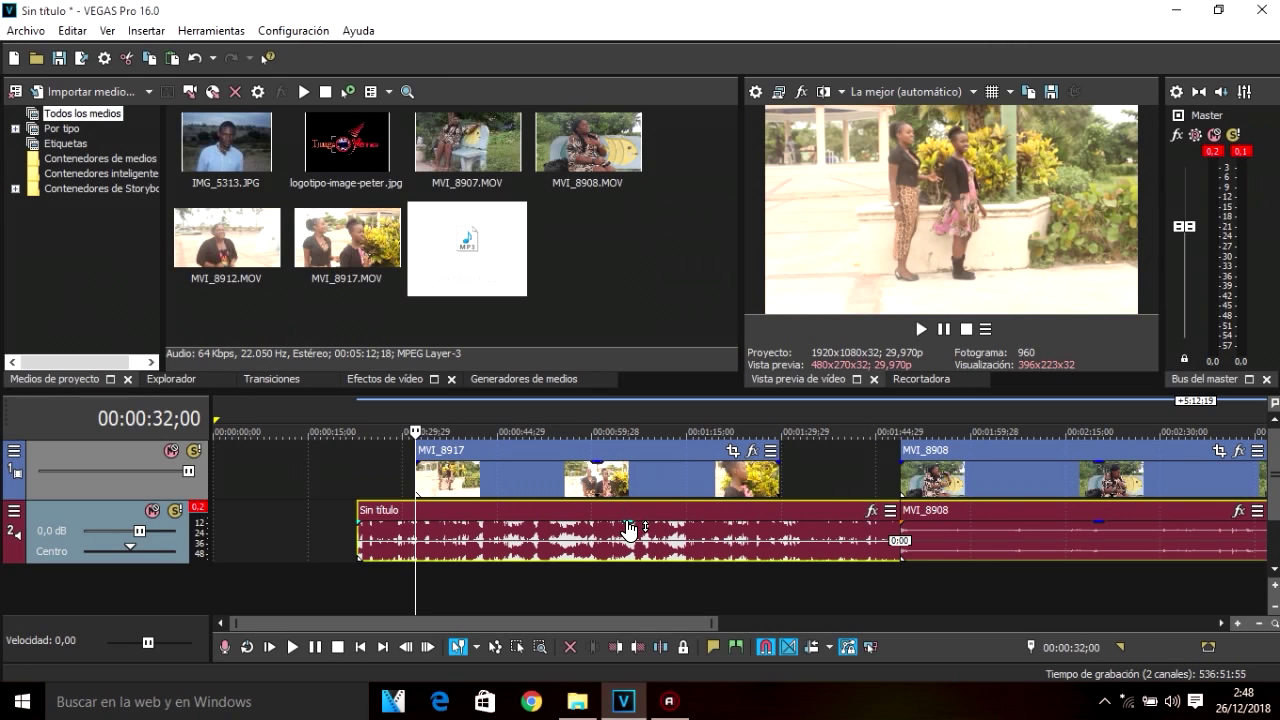
- Lower the Sin título music's gain to -7,3 dB and further to -12,4 dB, playing from 00:00:32;00 after each change
left_click_drag(628, 530, 628, 551)
key("space")
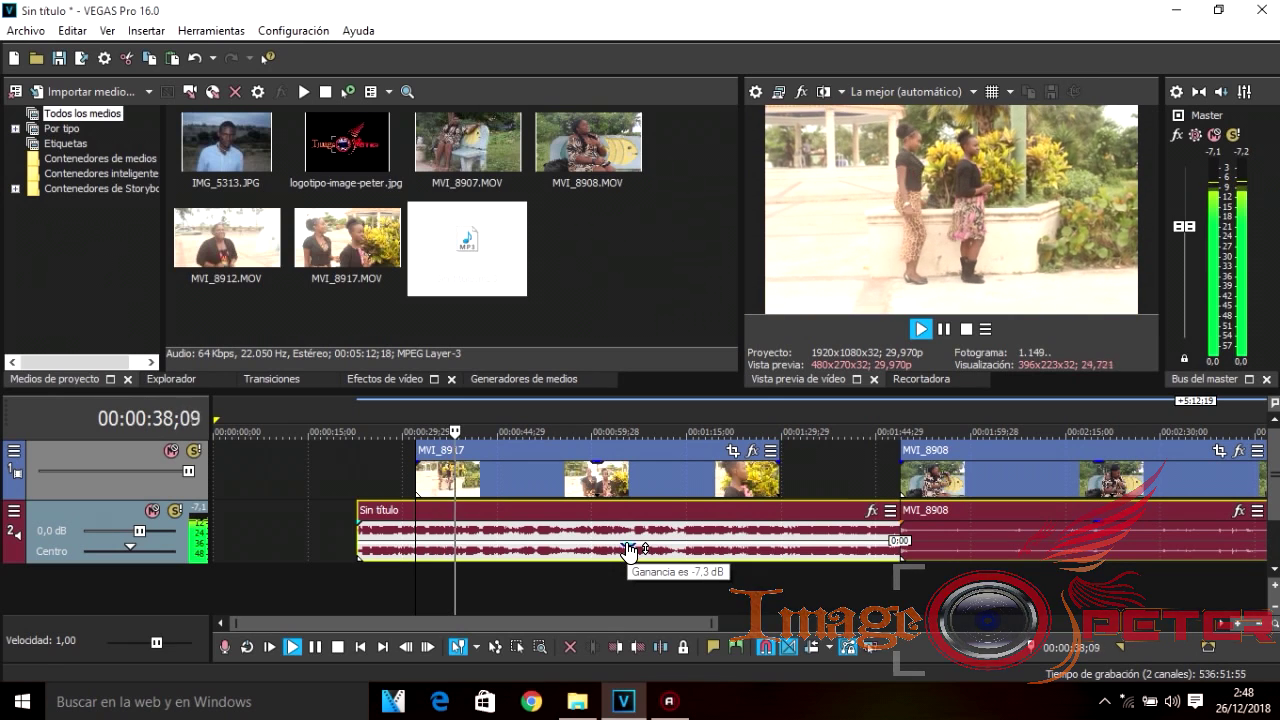
key("space")
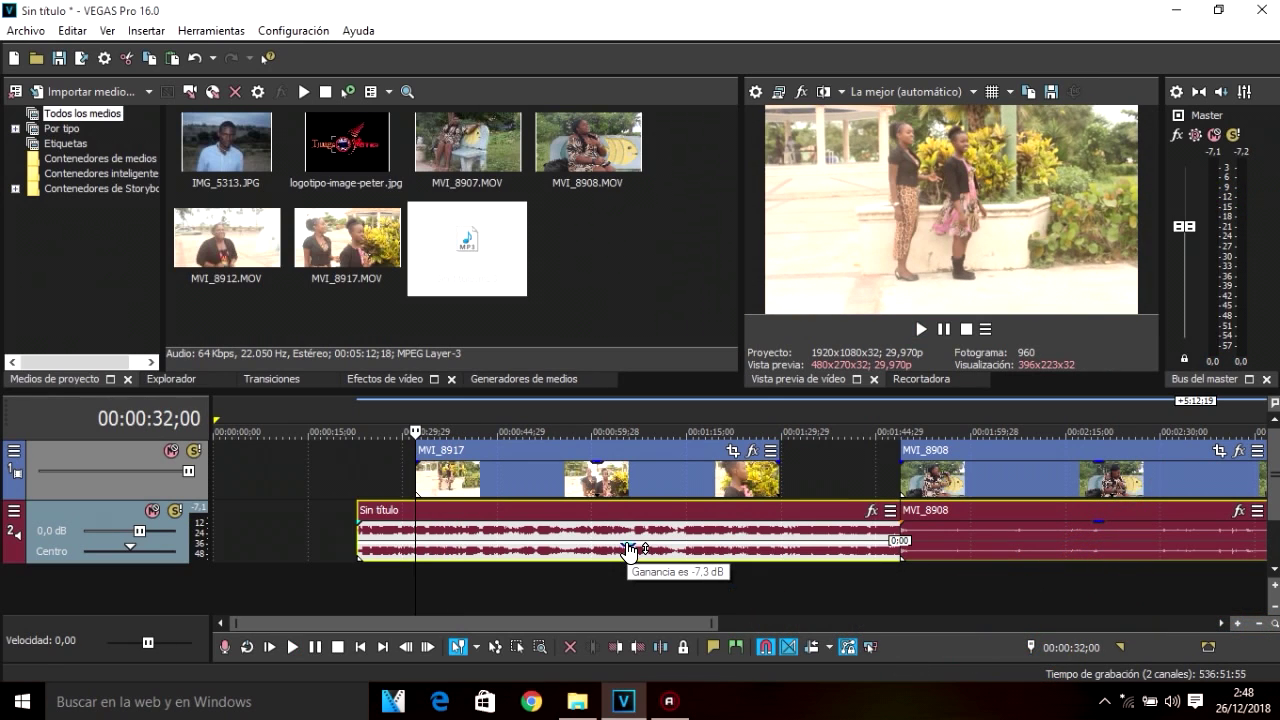
left_click_drag(629, 549, 629, 558)
key("space")
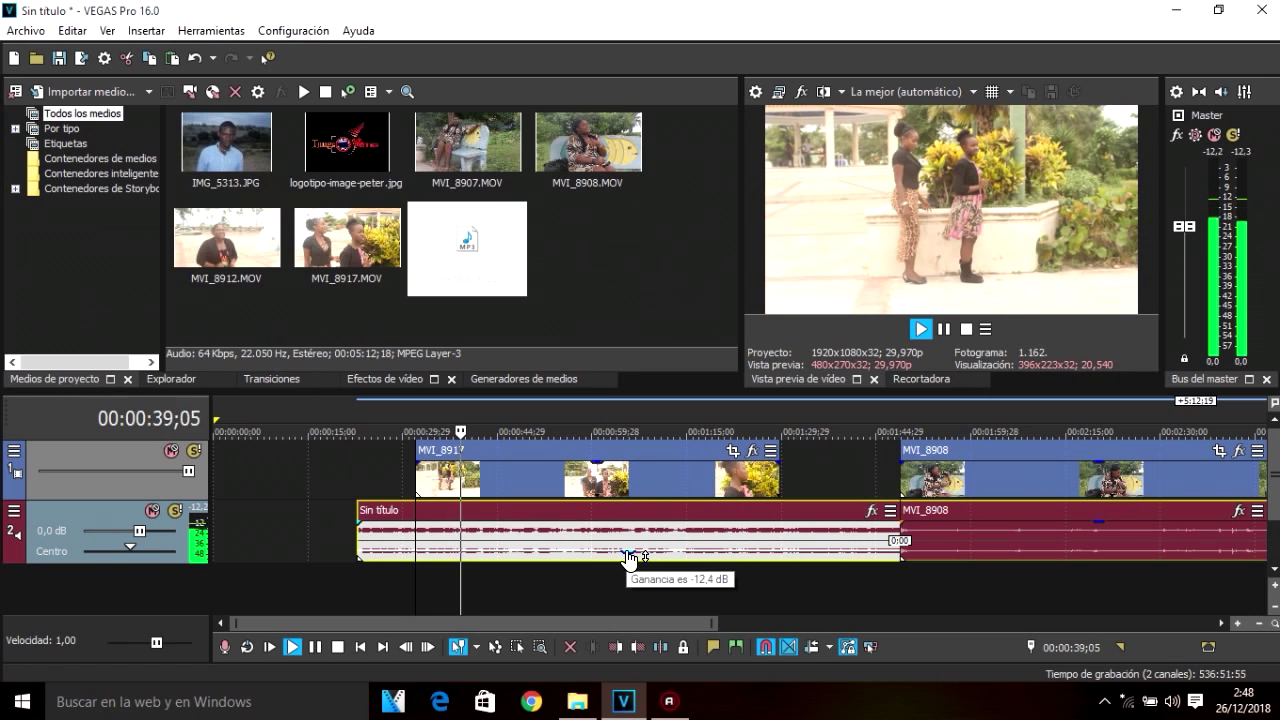
key("space")
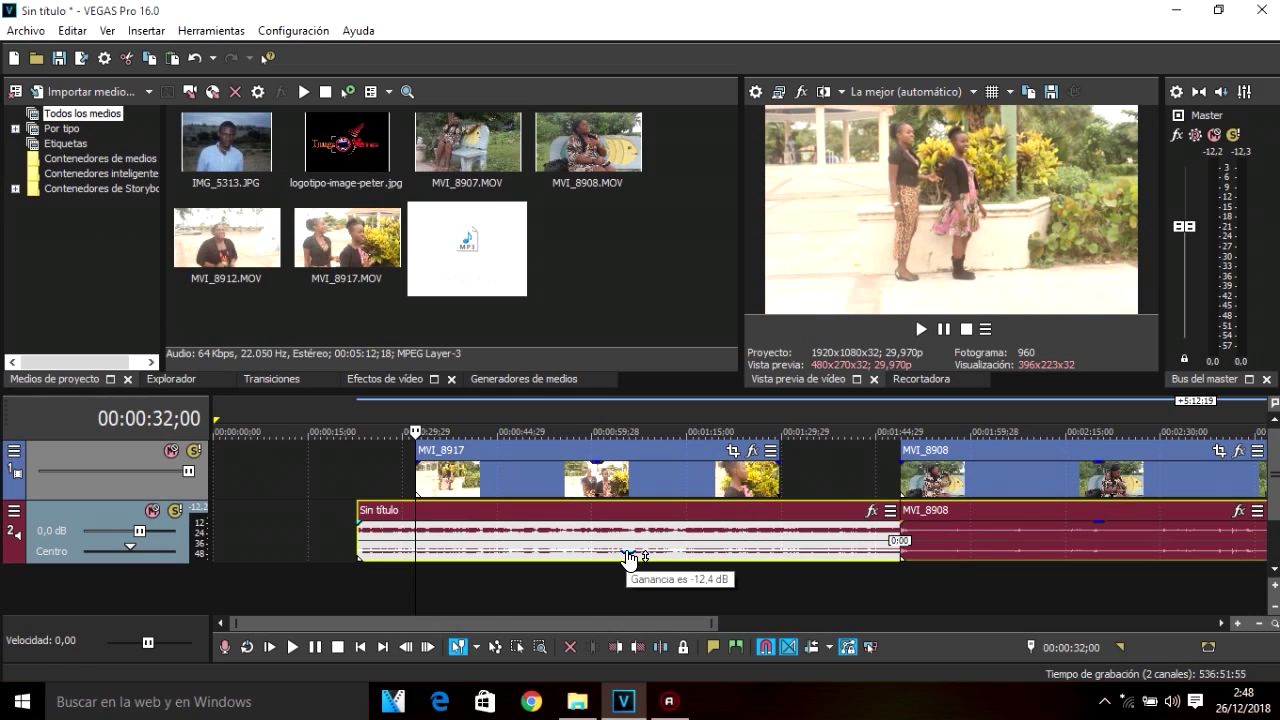
- Play the quieter music under MVI_8917 from 00:00:38;08
left_click(489, 413)
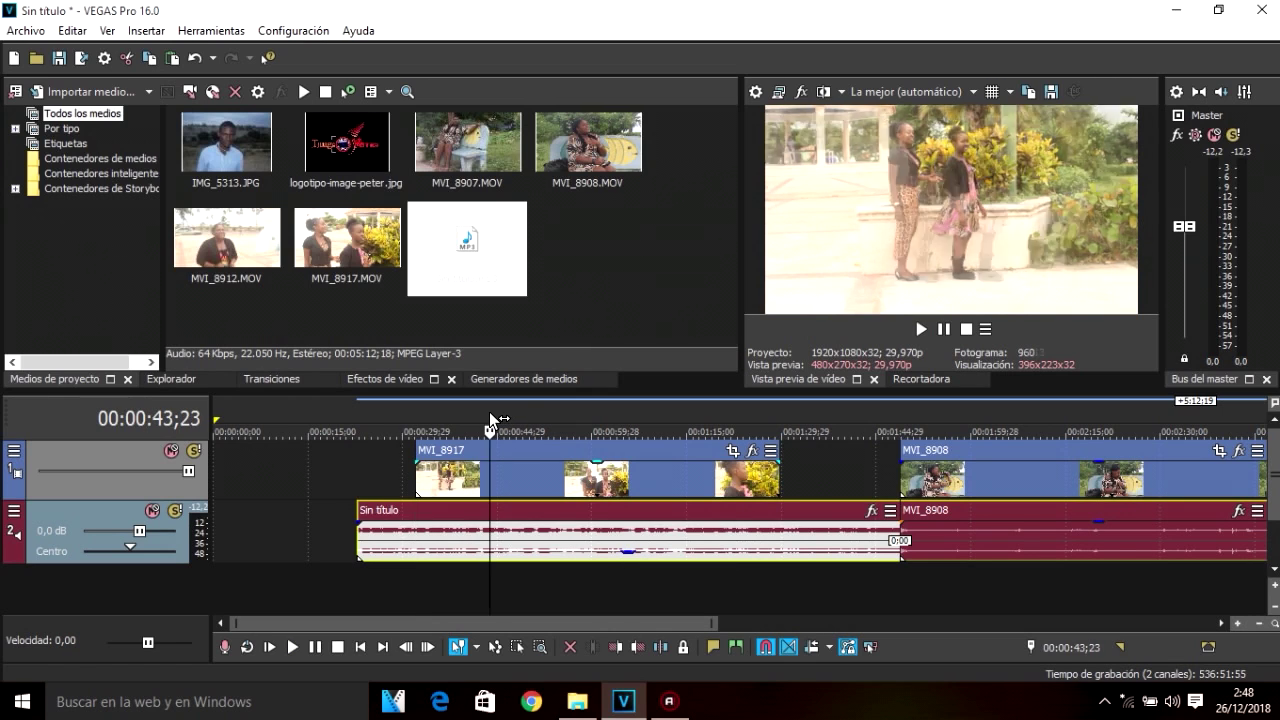
left_click(453, 412)
key("space")
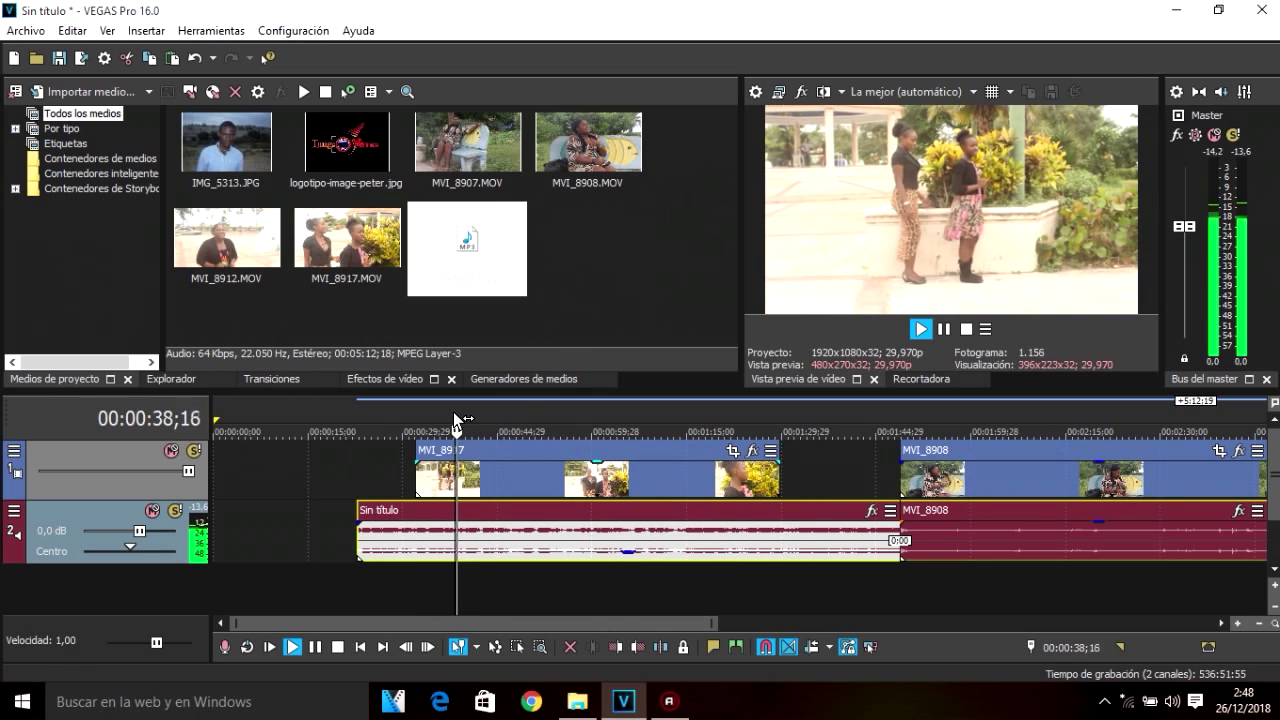
key("space")
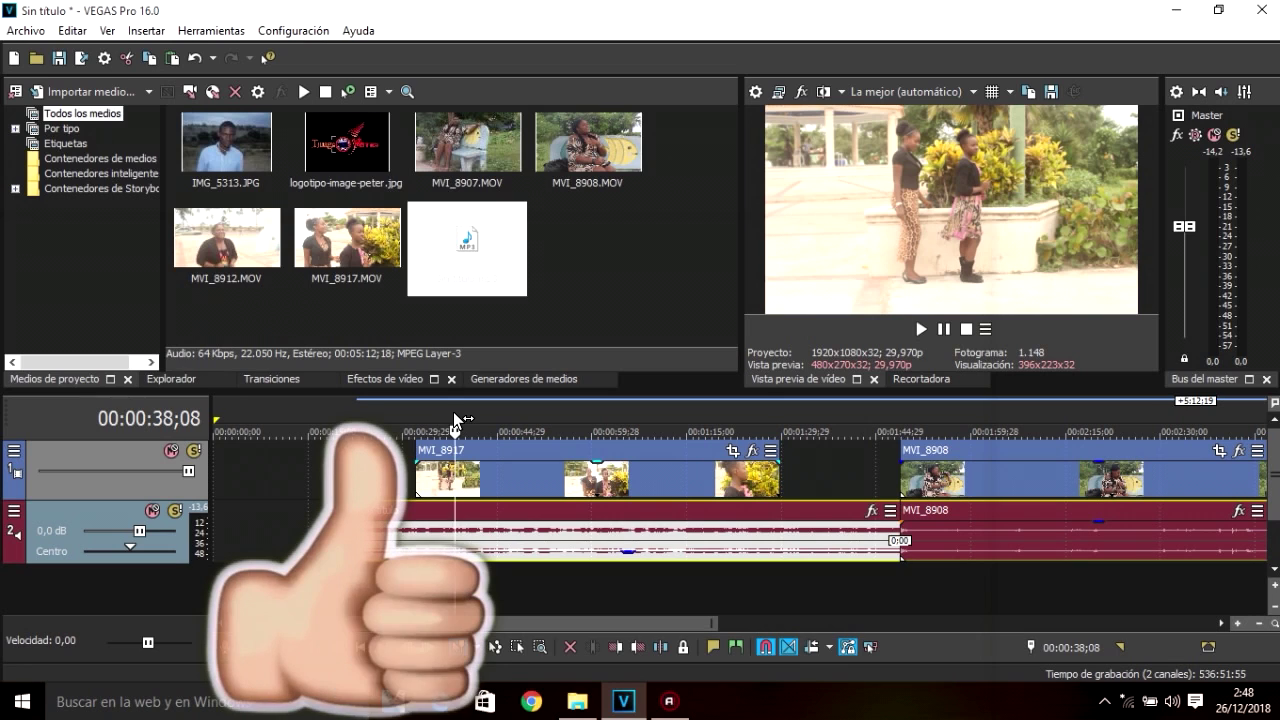
- Insert a new video track above the track that holds MVI_8917
left_click(400, 454)
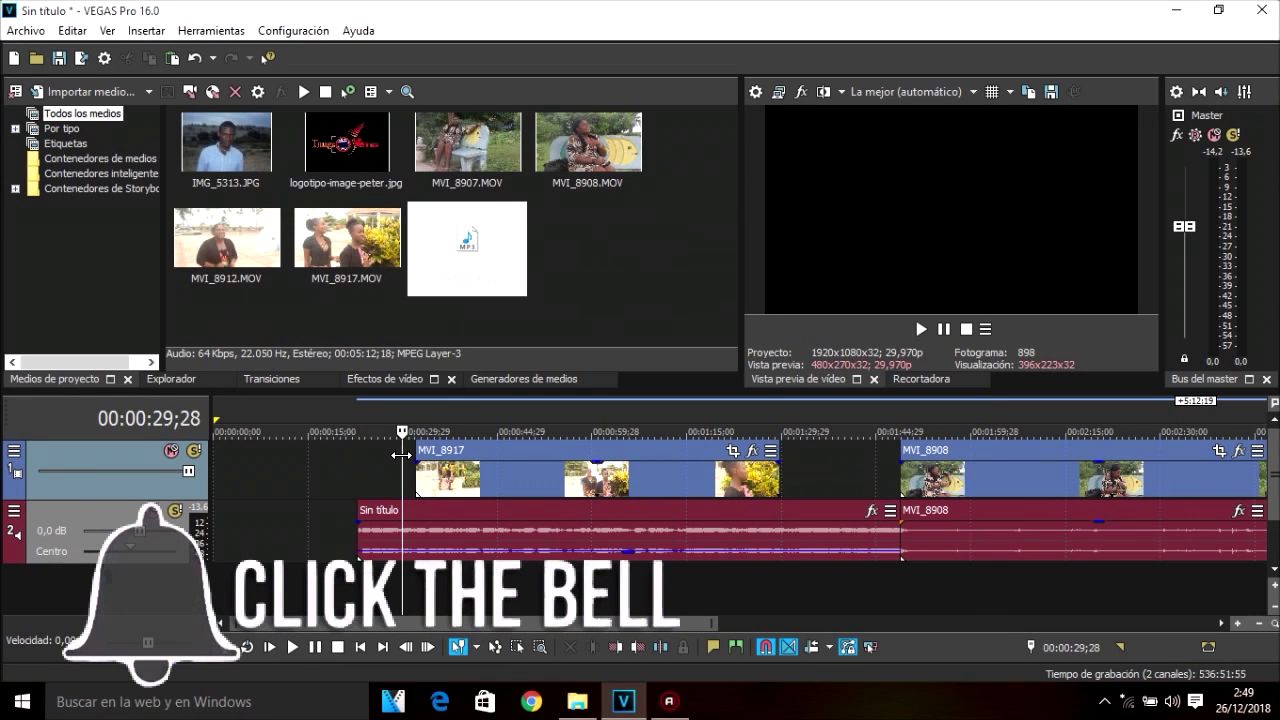
right_click(400, 454)
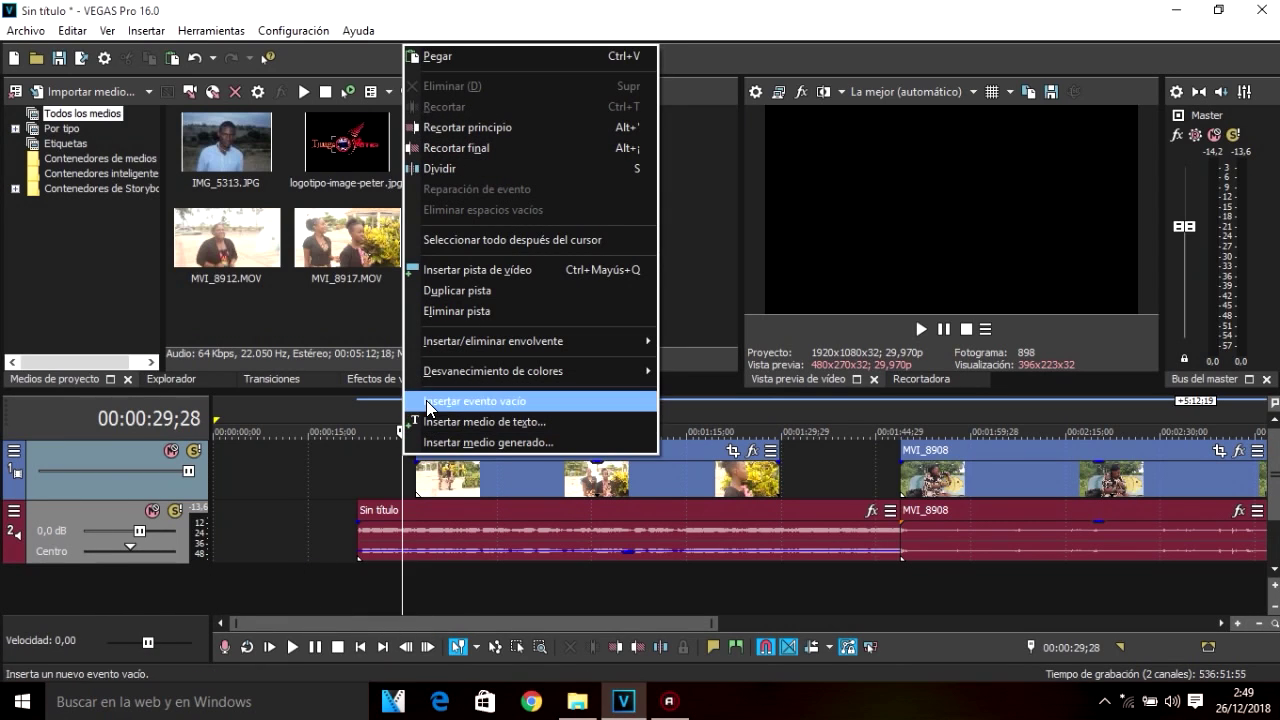
left_click(436, 276)
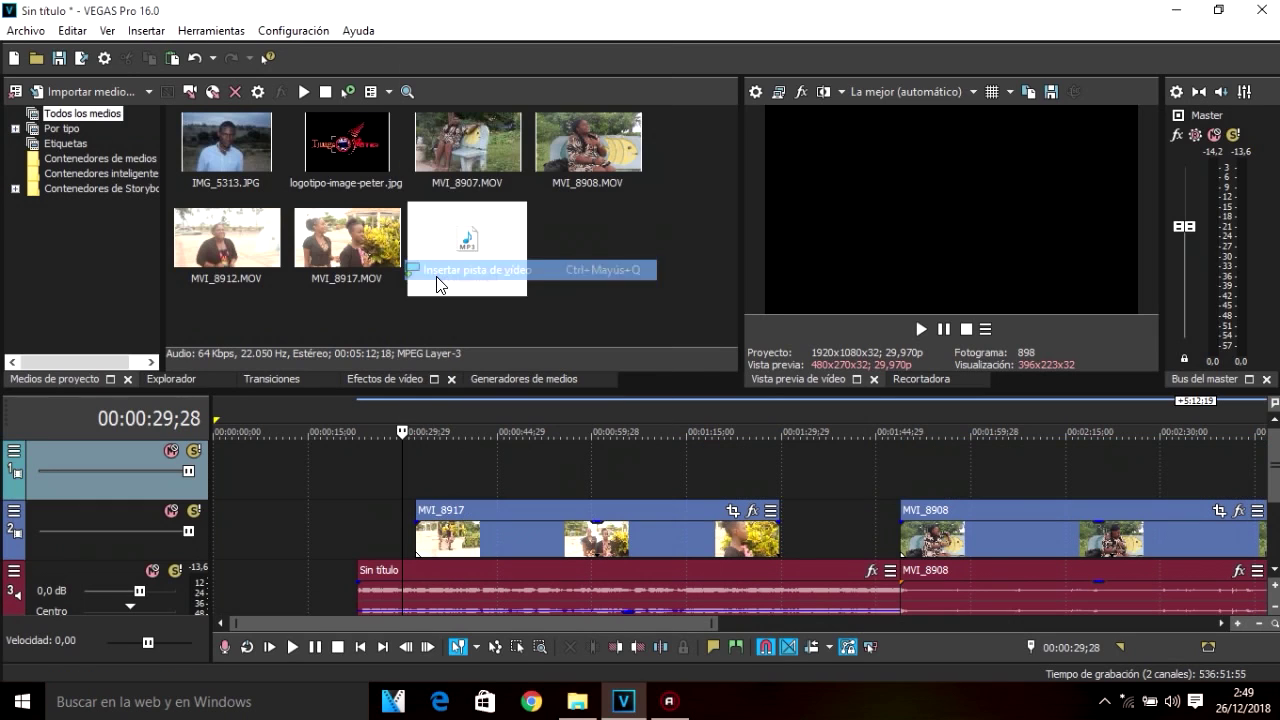
- Insert a text media event on the new empty video track at 00:00:40;20
left_click(456, 466)
left_click(468, 470)
right_click(468, 470)
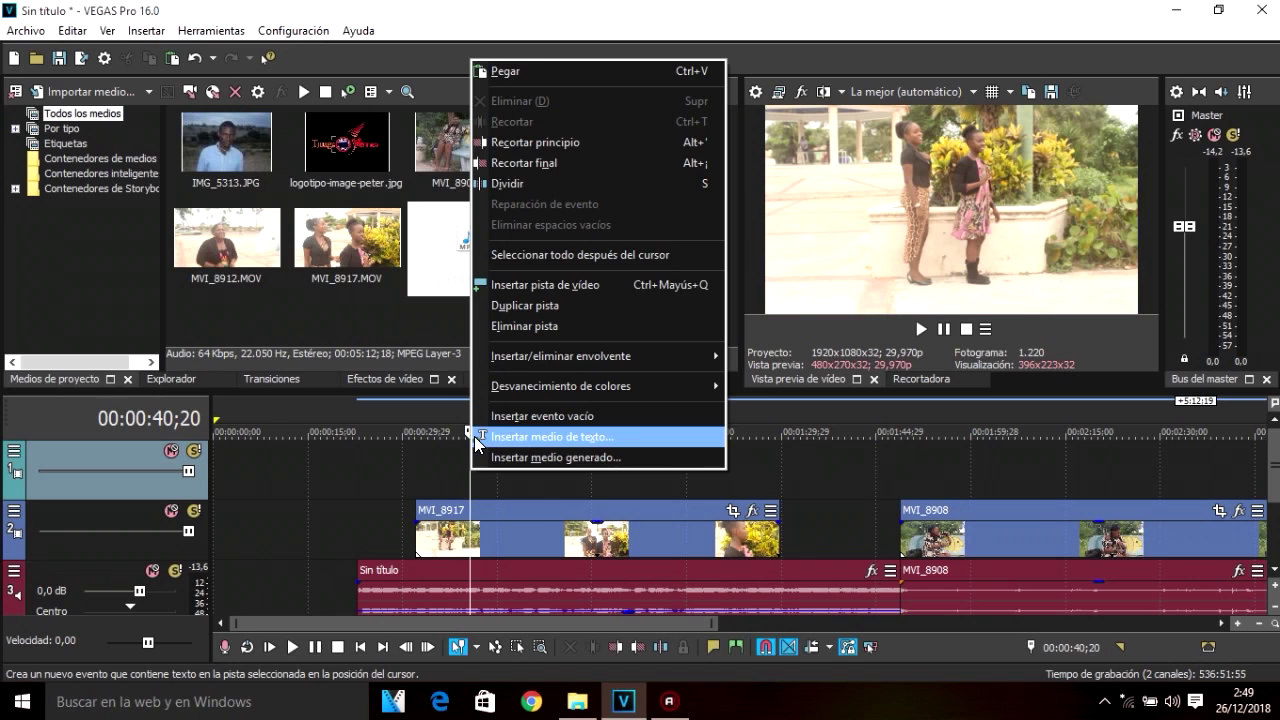
left_click(575, 438)
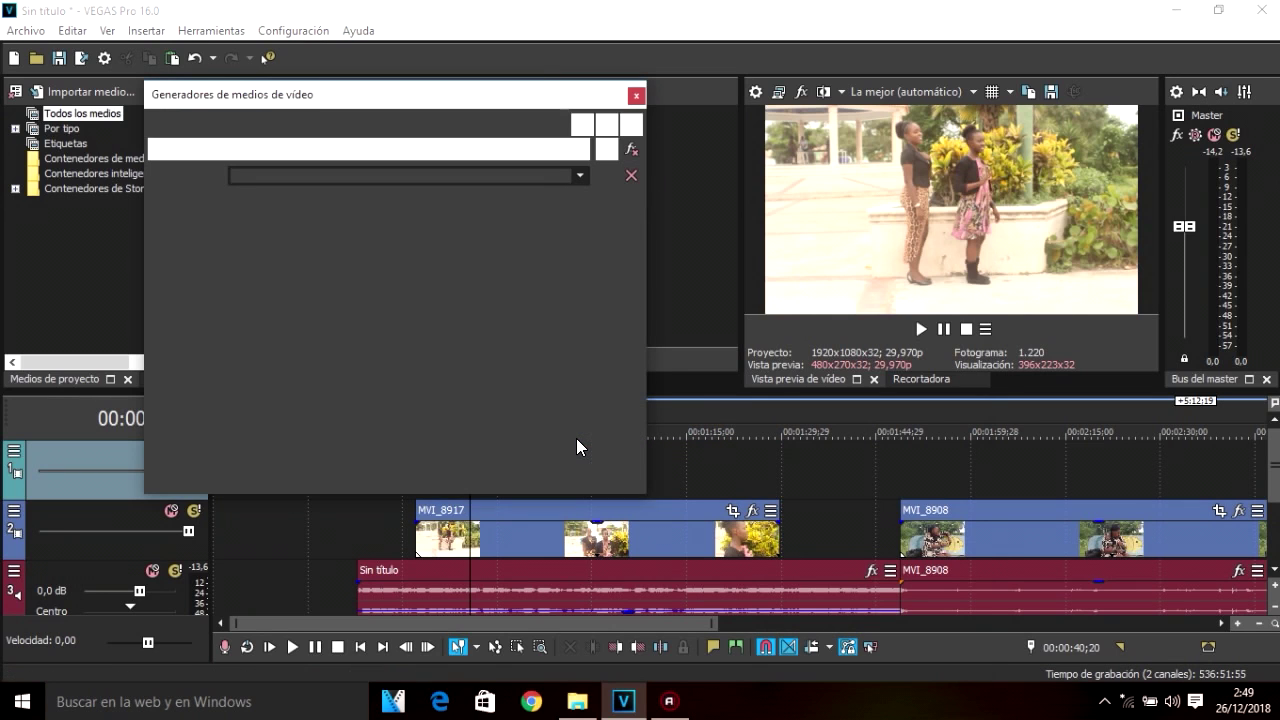
- Replace the sample text of the title on the new video track with "image peter"
left_click(531, 343)
key("BackSpace")
key("BackSpace")
key("BackSpace")
key("BackSpace")
key("BackSpace")
key("BackSpace")
key("BackSpace")
key("BackSpace")
key("BackSpace")
key("BackSpace")
key("BackSpace")
key("BackSpace")
key("BackSpace")
key("BackSpace")
key("BackSpace")
key("BackSpace")
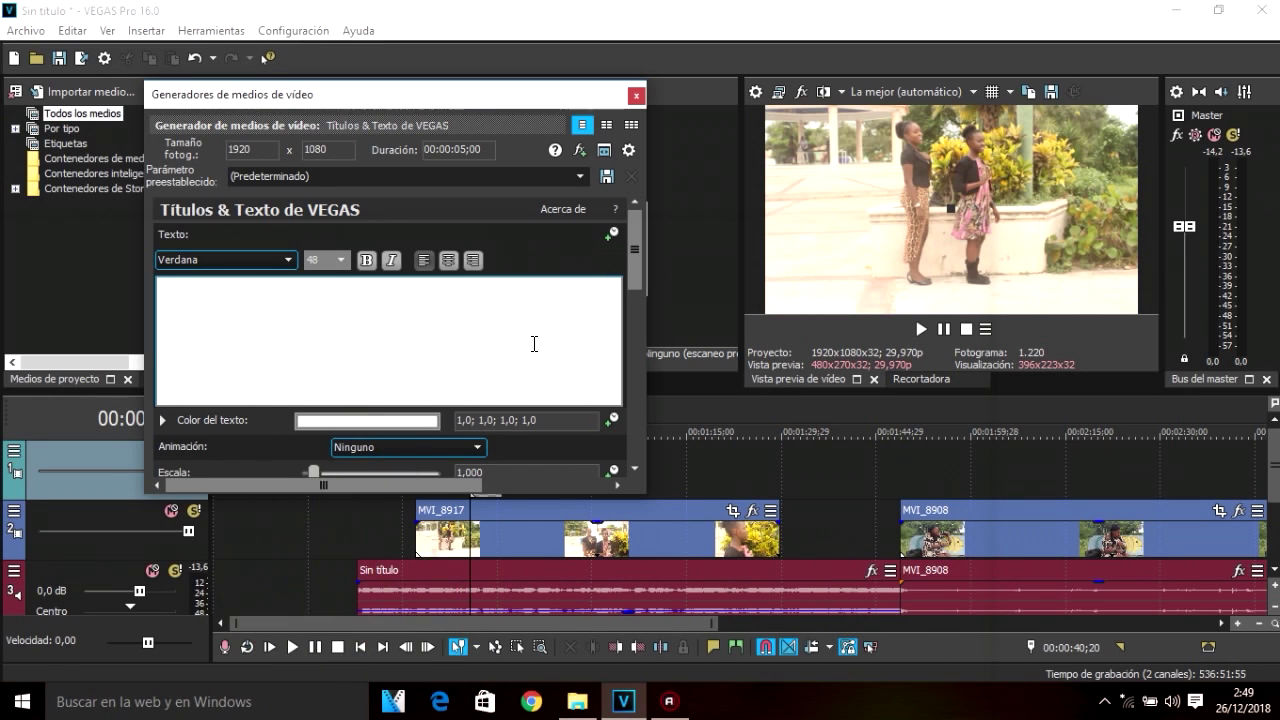
type("im")
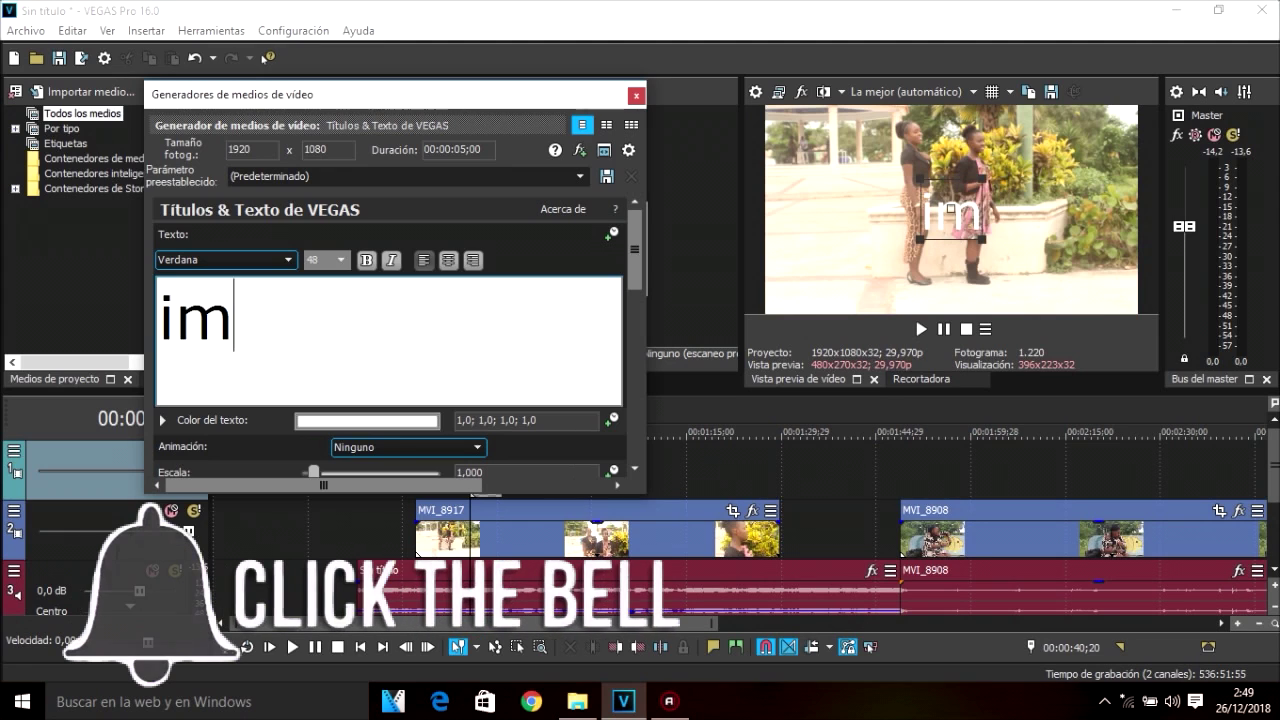
type("age peter")
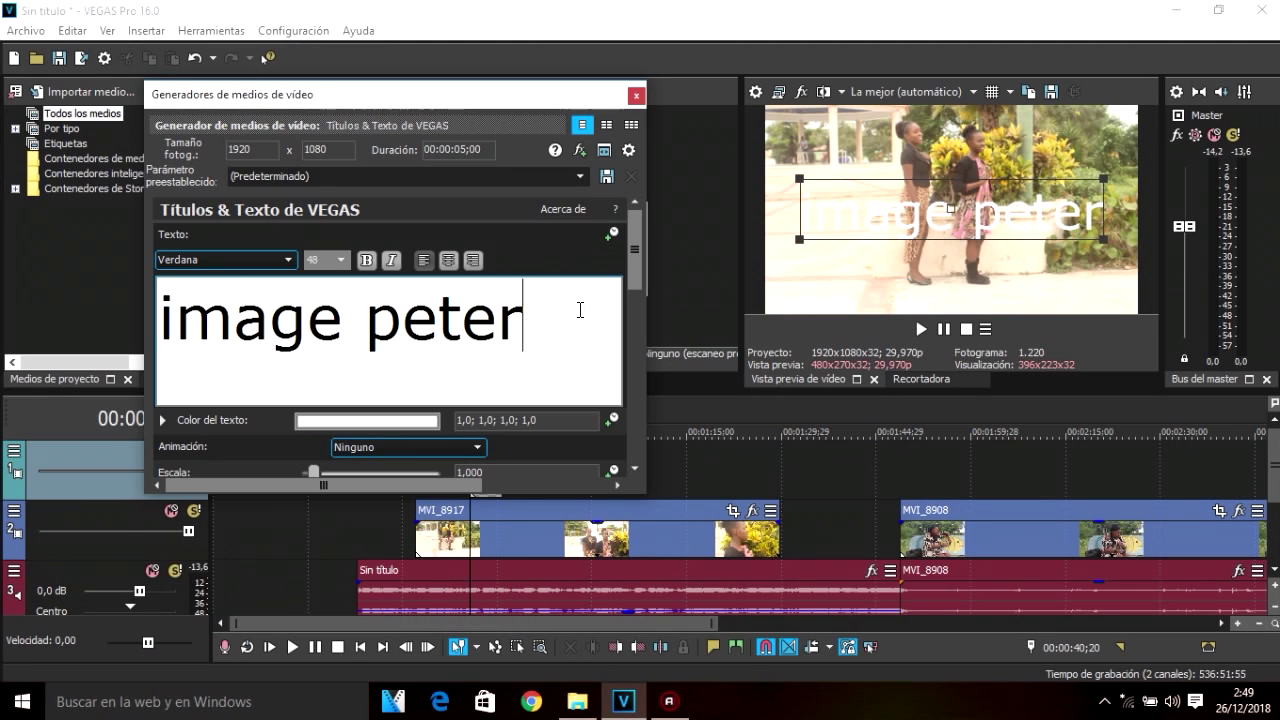
- Set the text colour of "image peter" to pinkish red (1,0; 0,03; 0,36; 1,0)
left_click_drag(566, 338, 320, 316)
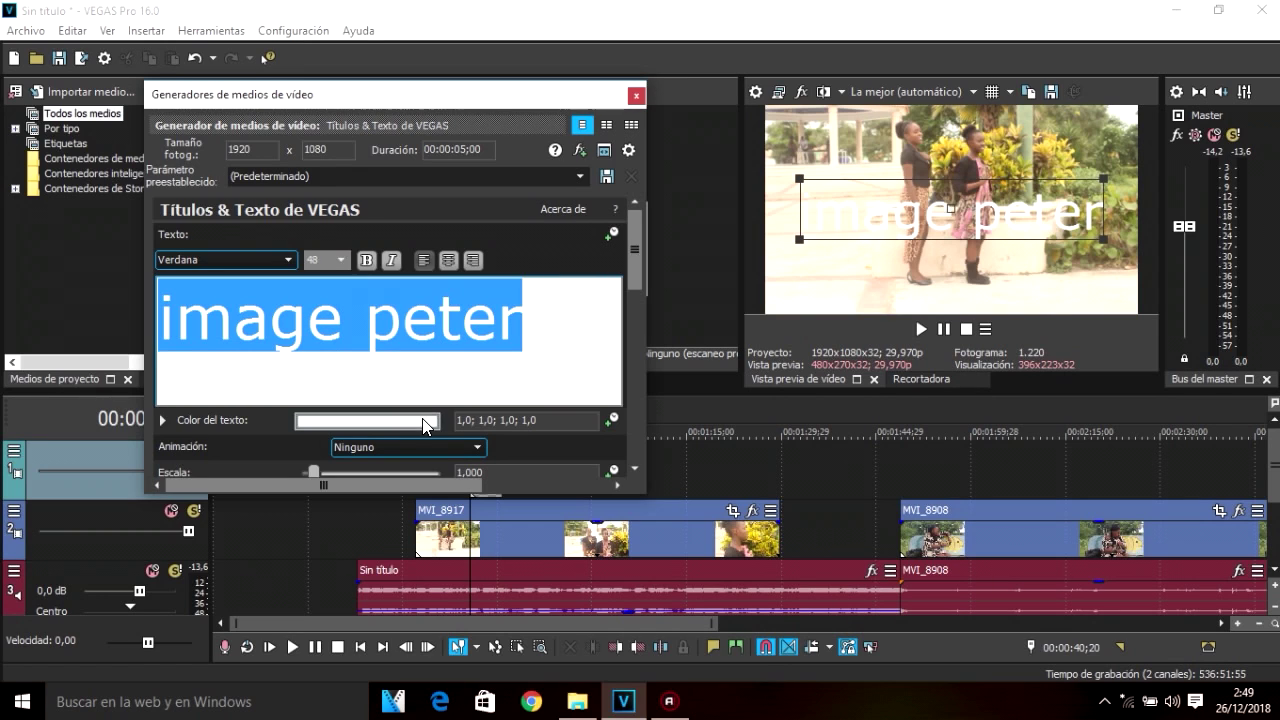
left_click_drag(568, 326, 298, 323)
left_click(332, 422)
left_click(250, 490)
left_click(240, 490)
left_click(211, 581)
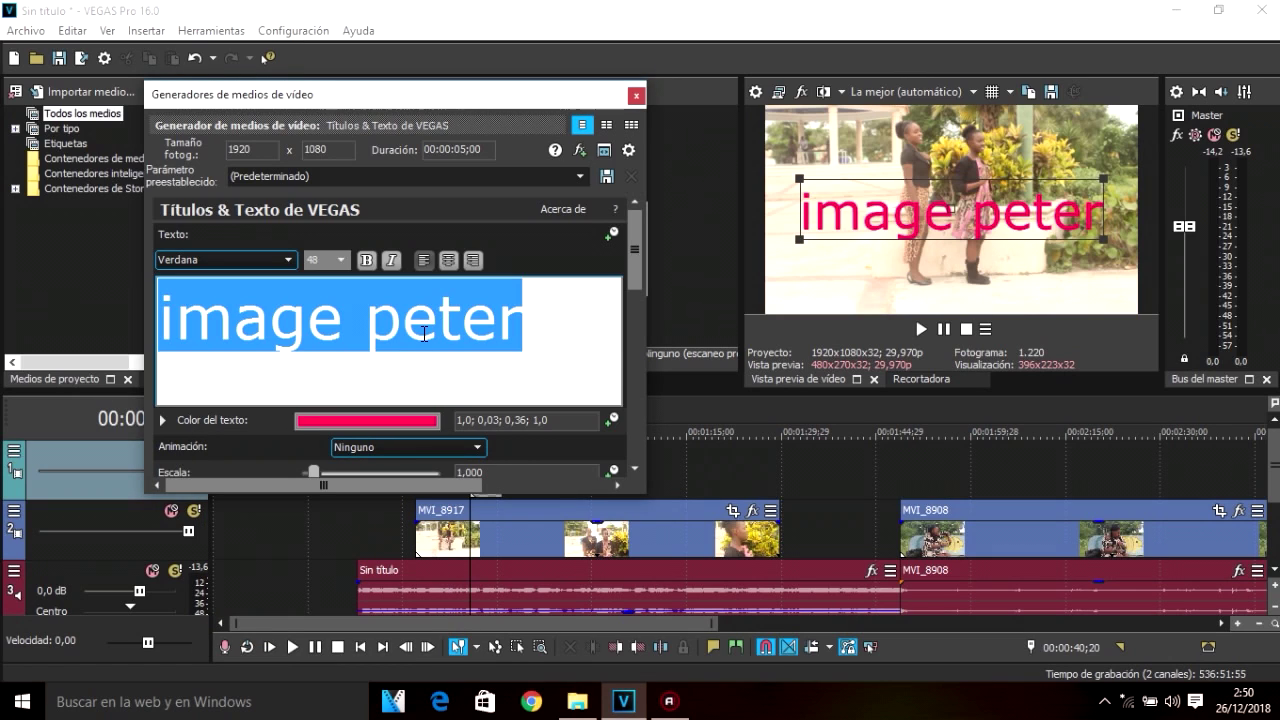
- Make the "image peter" text bold and set its font size to 18
left_click(366, 261)
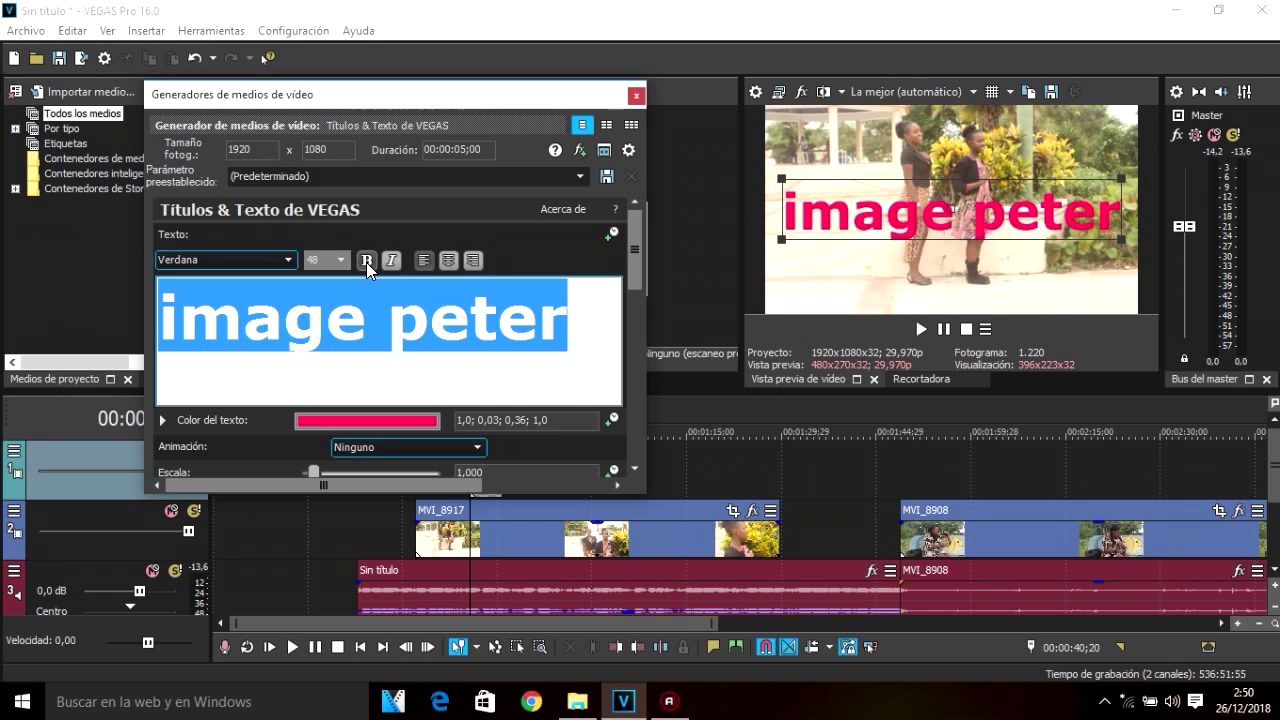
left_click(342, 260)
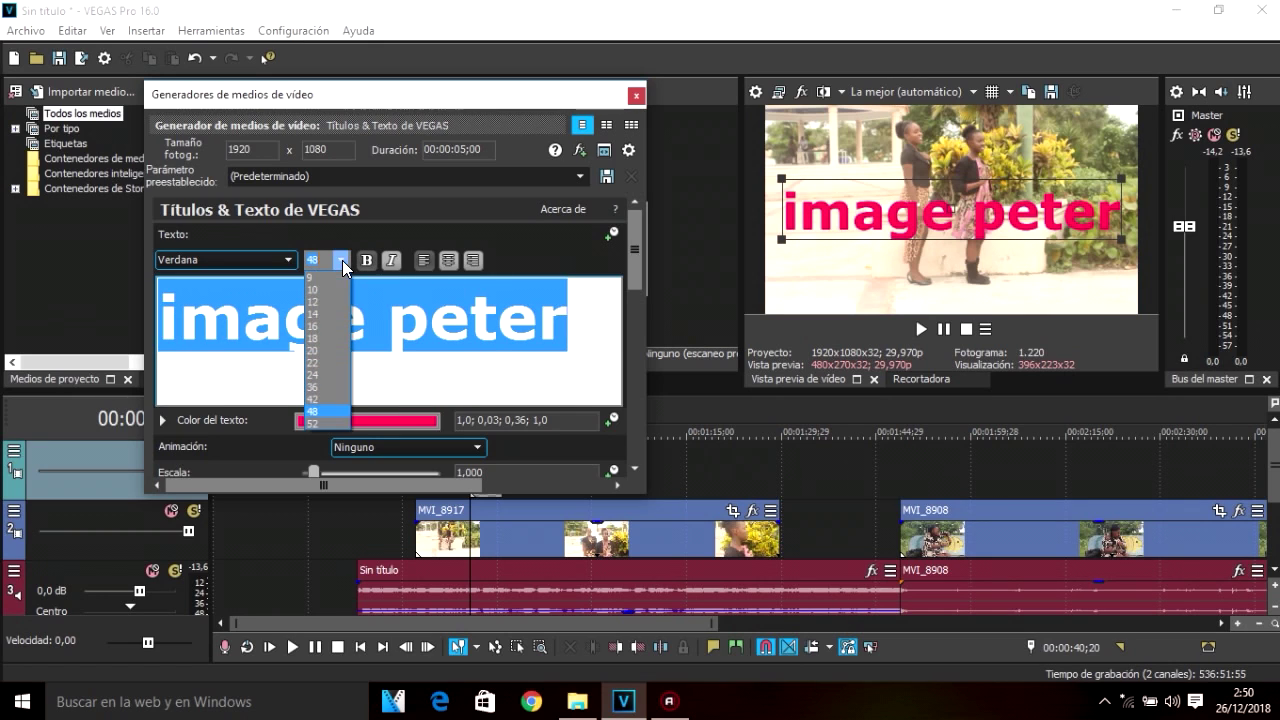
left_click(316, 340)
- Change the title's font to Voluptate_demo and enlarge the title in the video preview to a scale of about 2,773
left_click(272, 264)
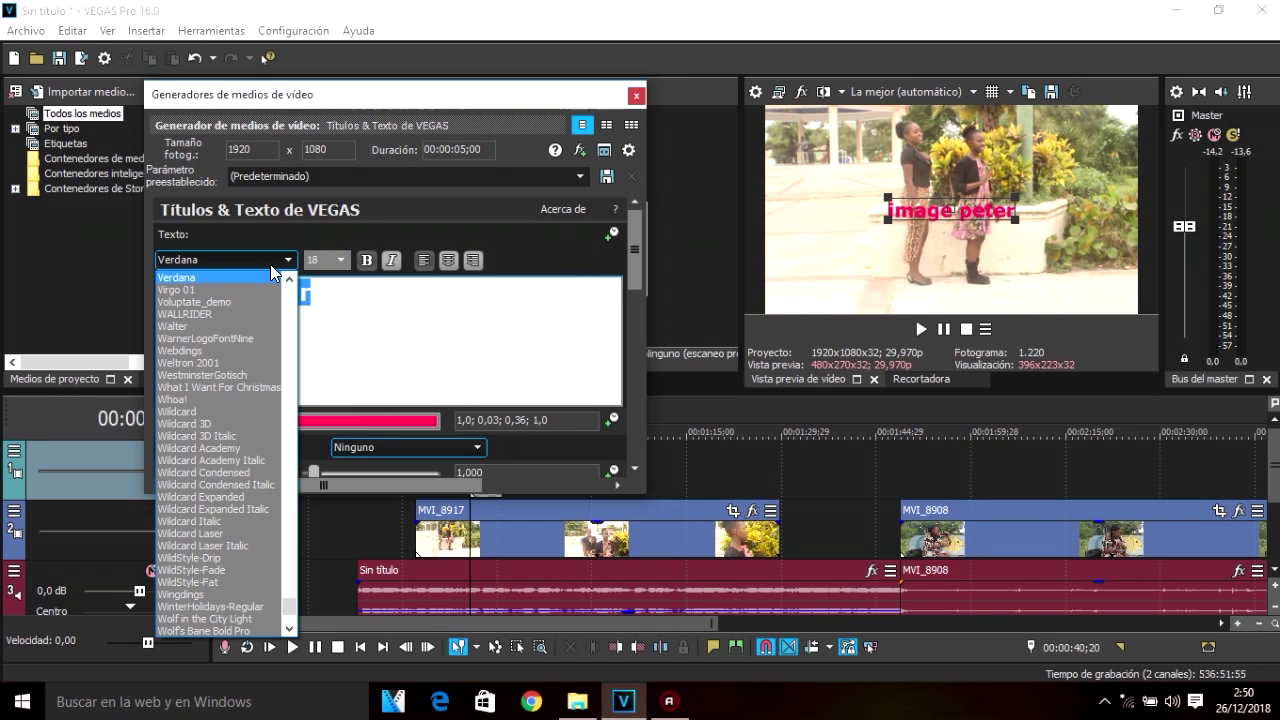
key("Down")
key("Down")
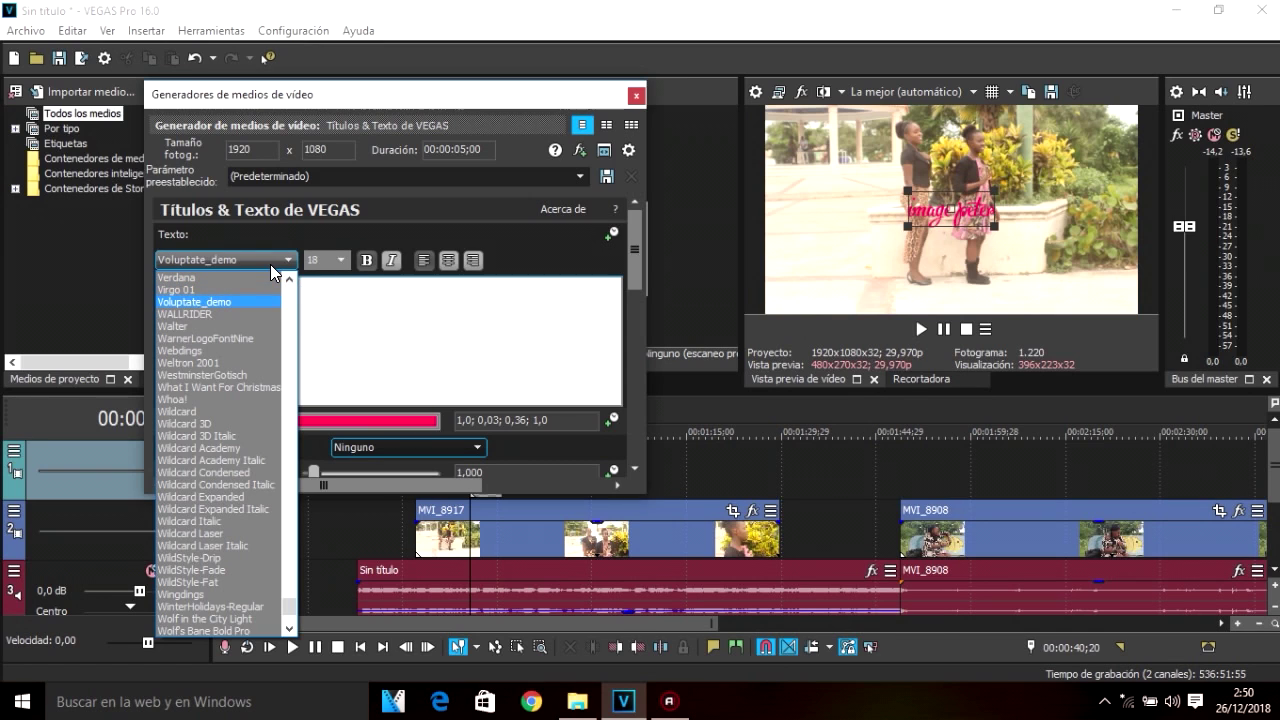
key("Up")
key("Down")
key("Down")
key("Down")
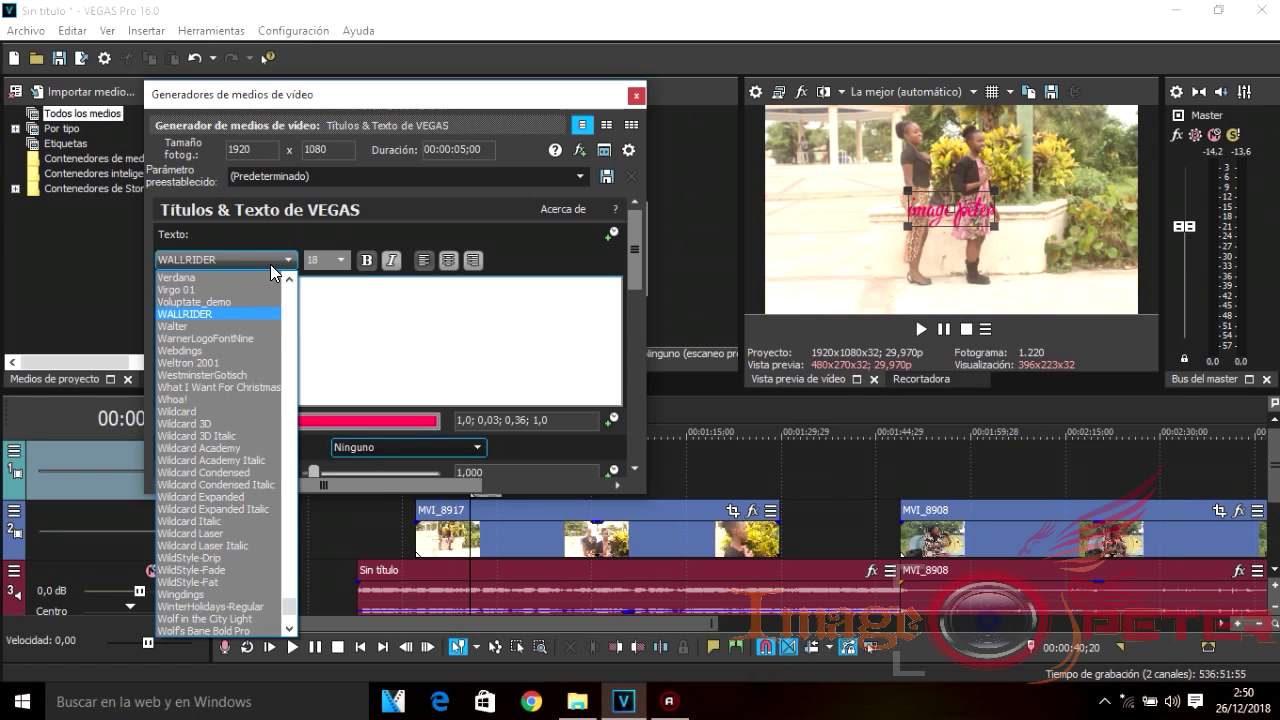
key("Up")
key("Up")
key("Up")
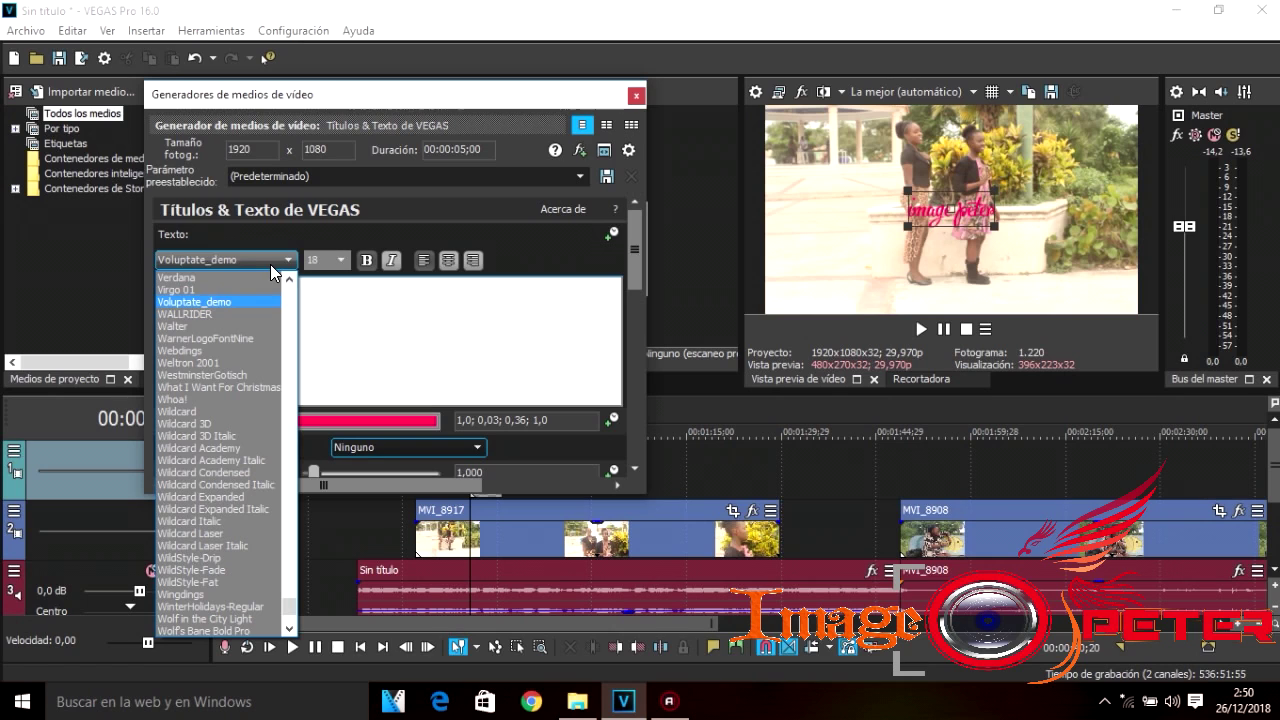
key("Down")
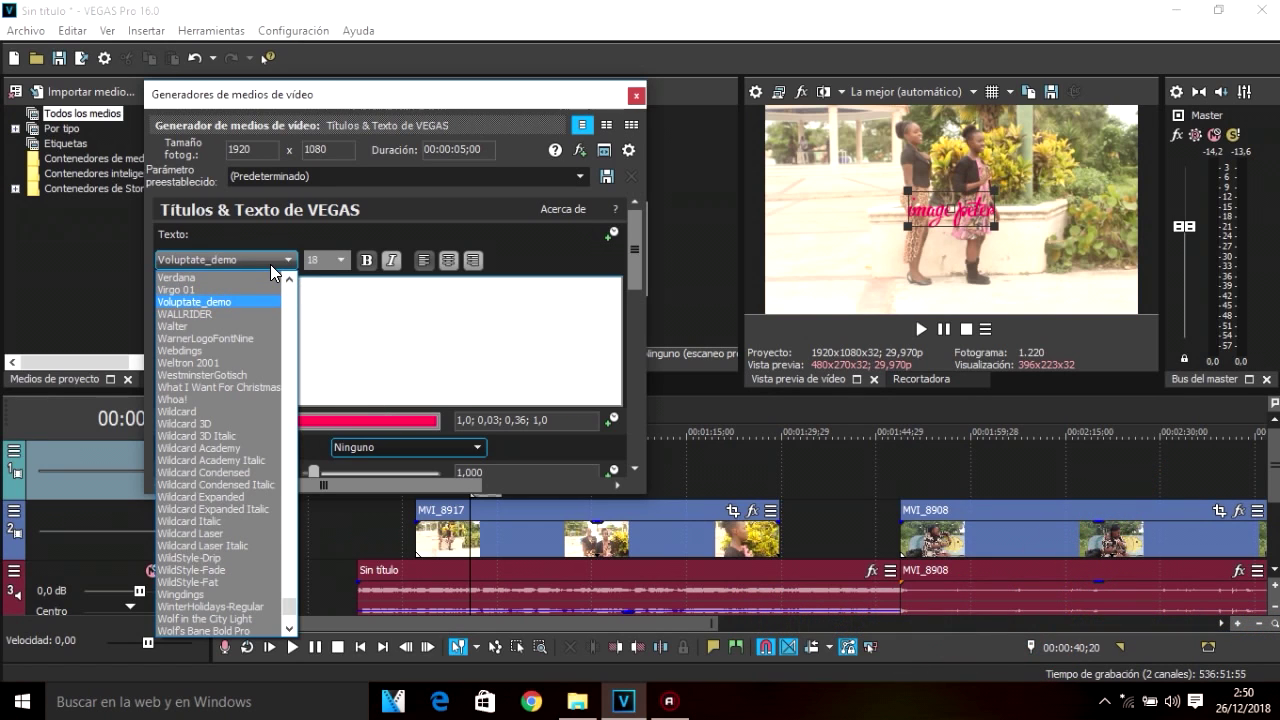
left_click(409, 323)
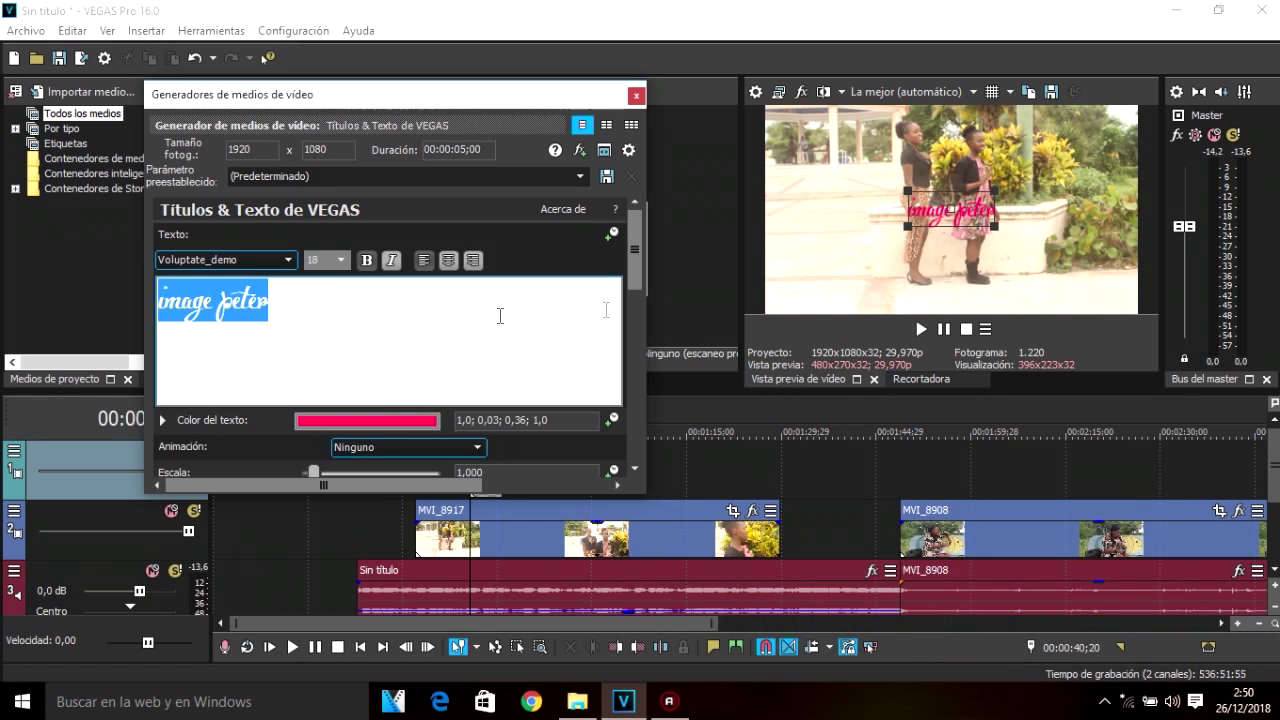
left_click_drag(911, 228, 833, 243)
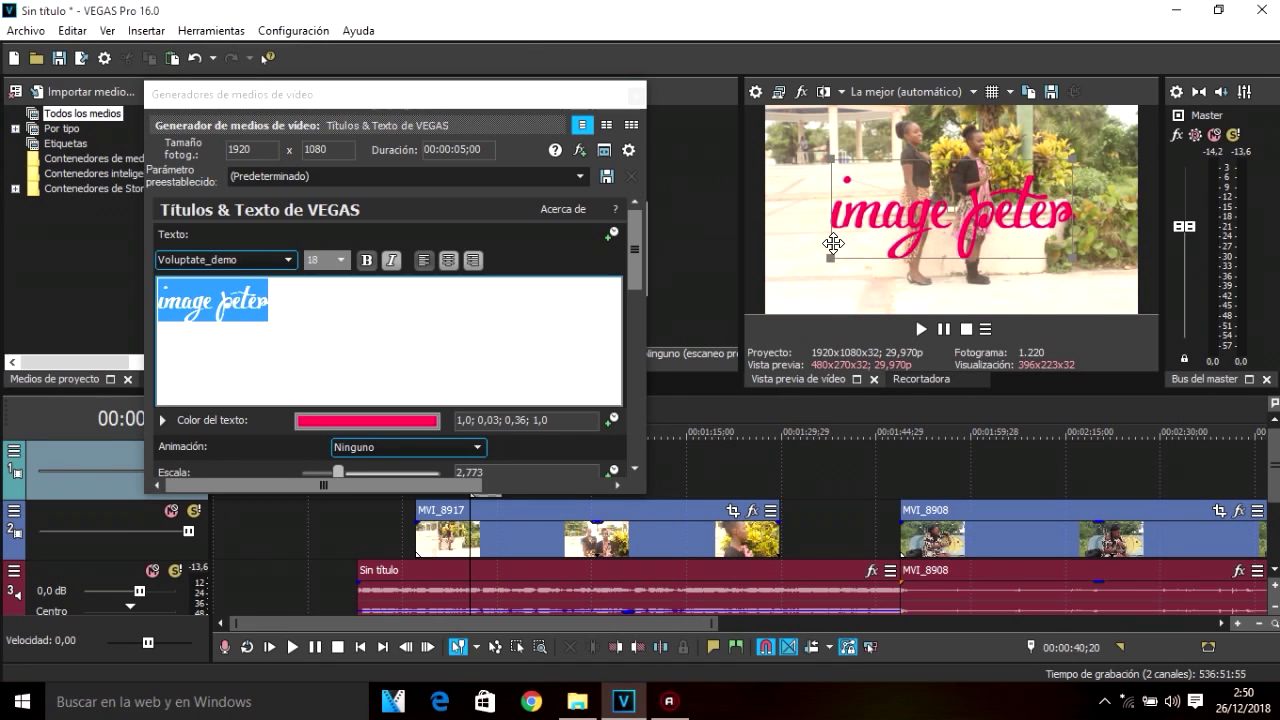
left_click(636, 94)
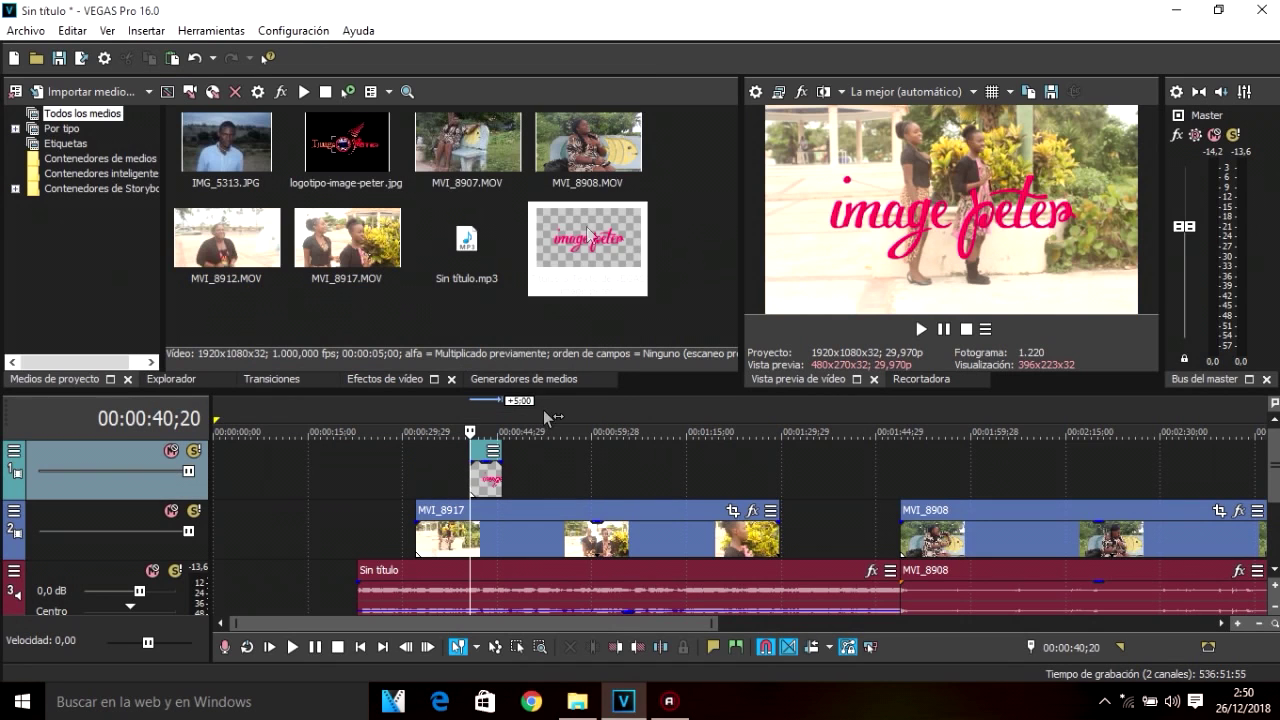
- Play the project from 00:00:37;20 to preview the "image peter" title over MVI_8917
double_click(450, 464)
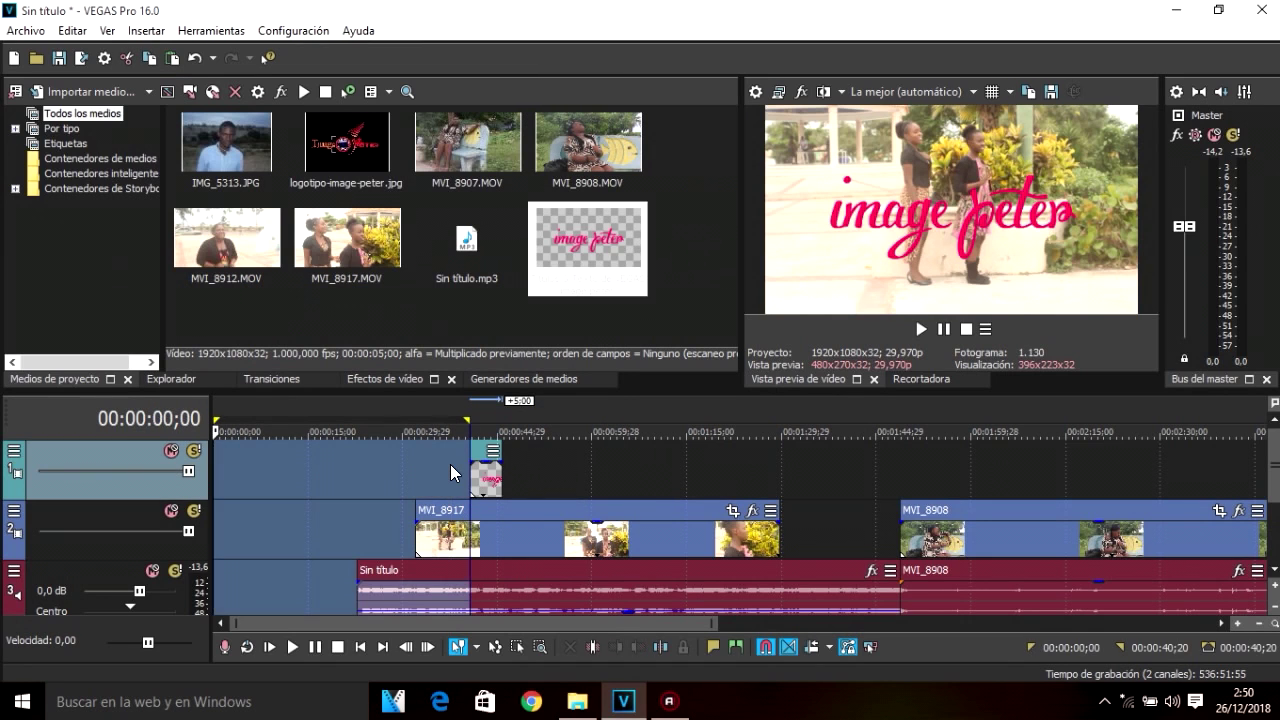
left_click(450, 464)
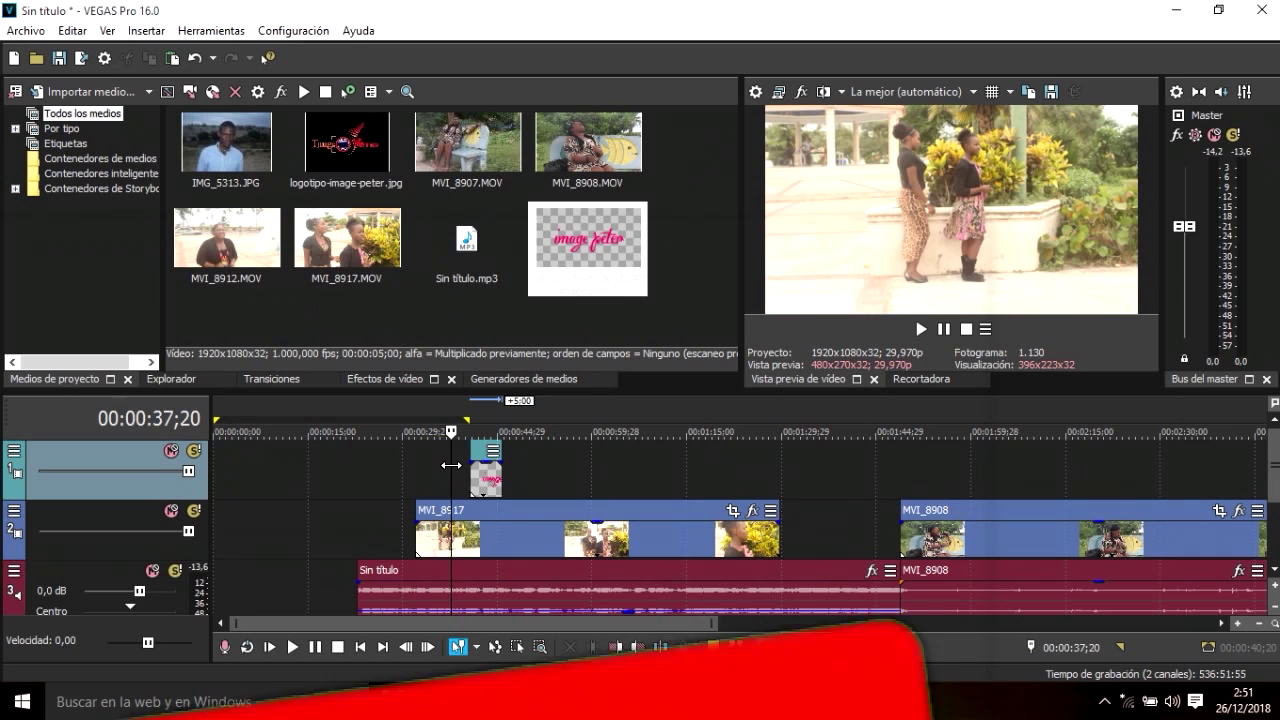
key("space")
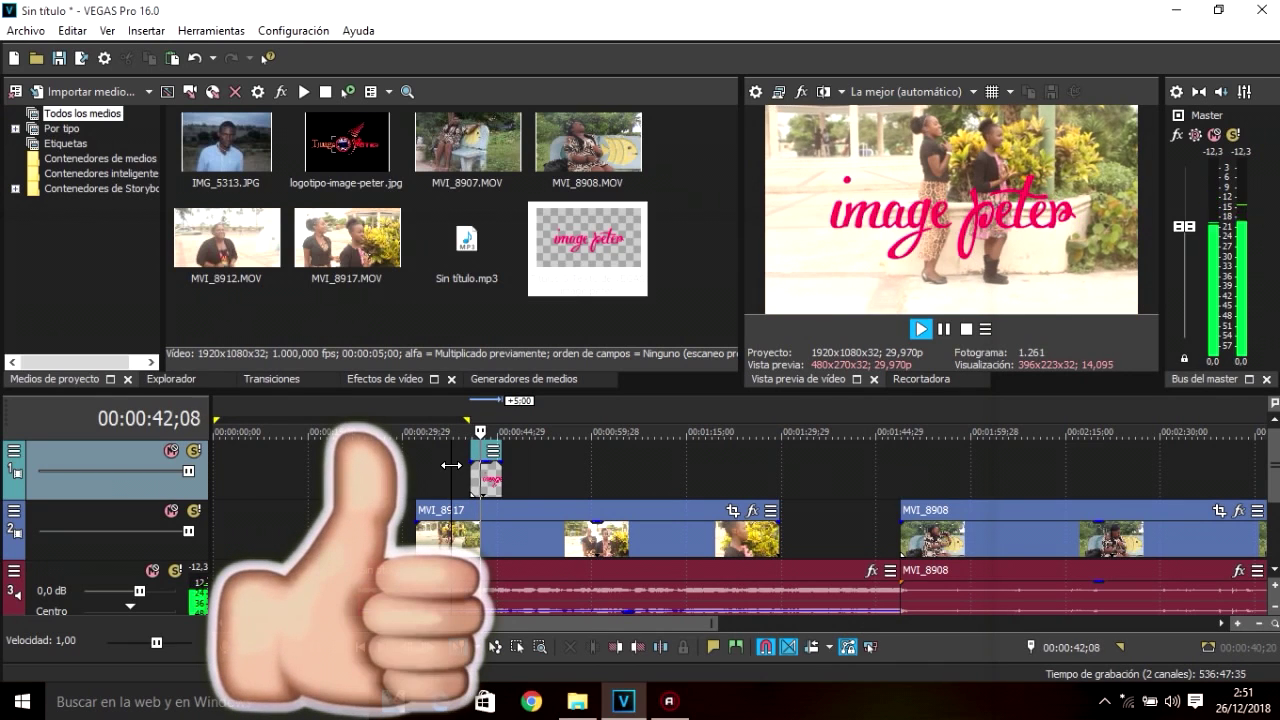
key("space")
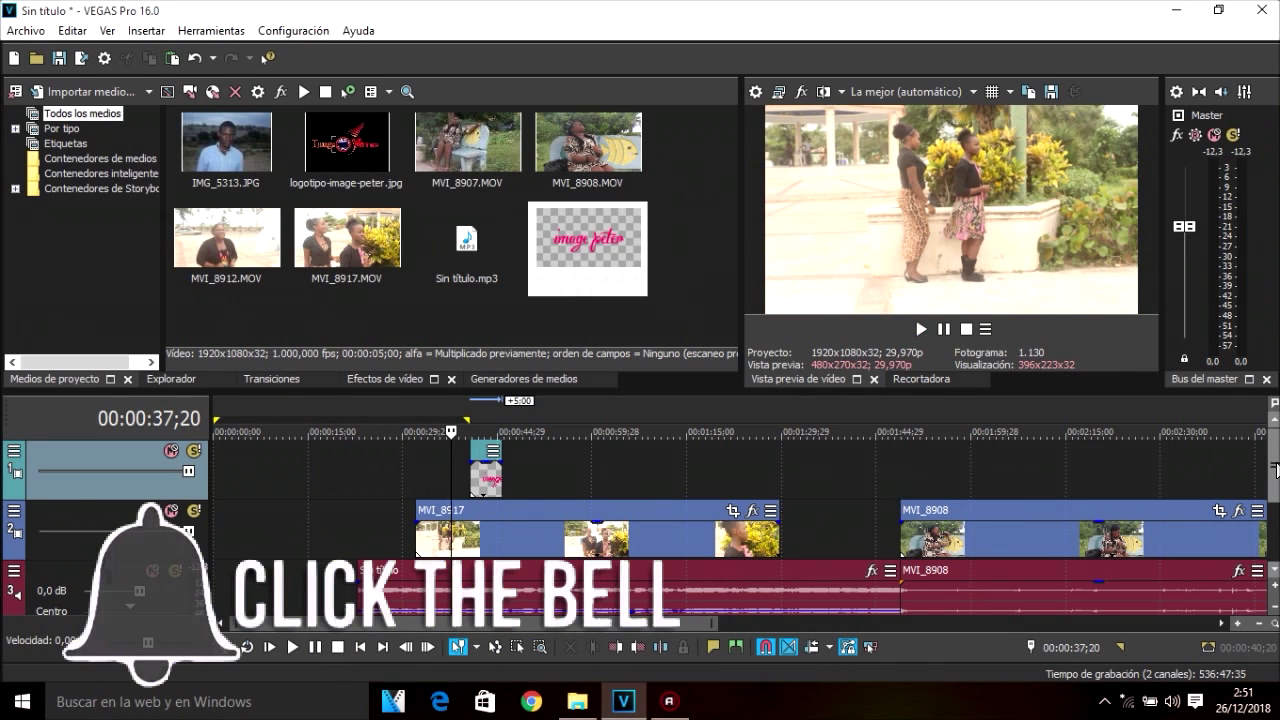
- Lower the gain of the Sin título music in two further stages, playing from 00:00:37;20 after each change
scroll(1273, 560, "down", 2)
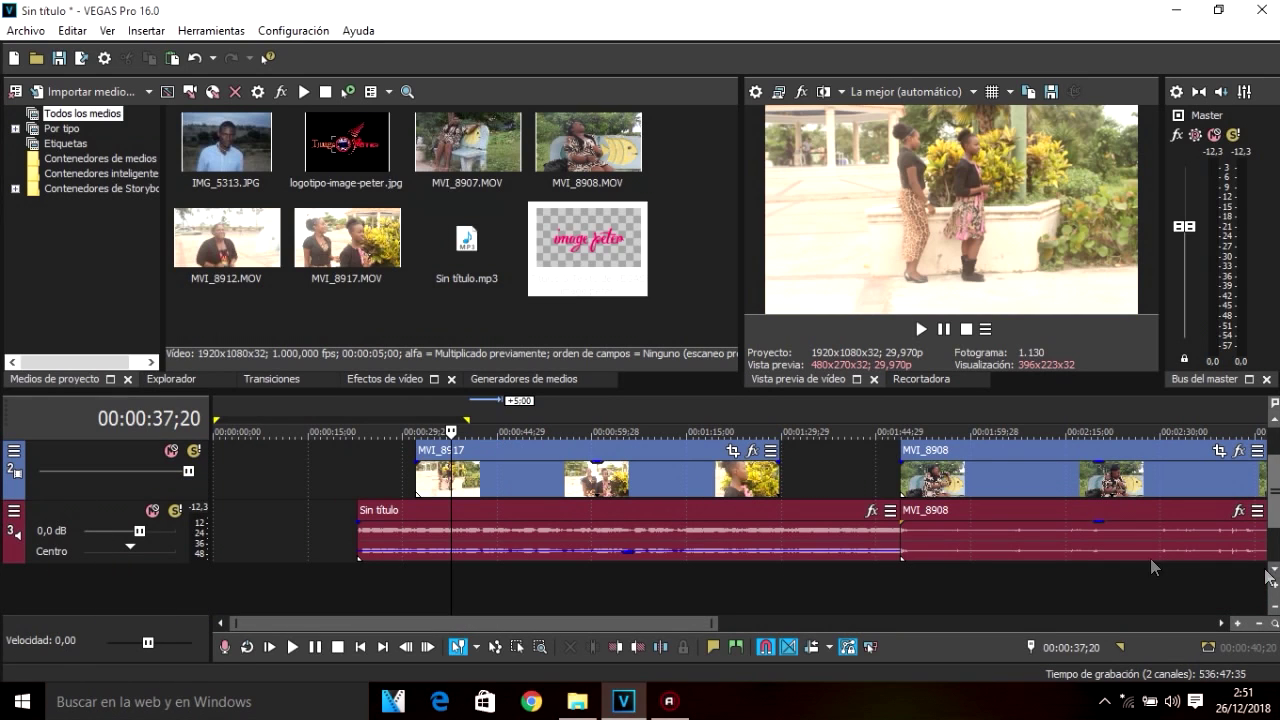
left_click(628, 557)
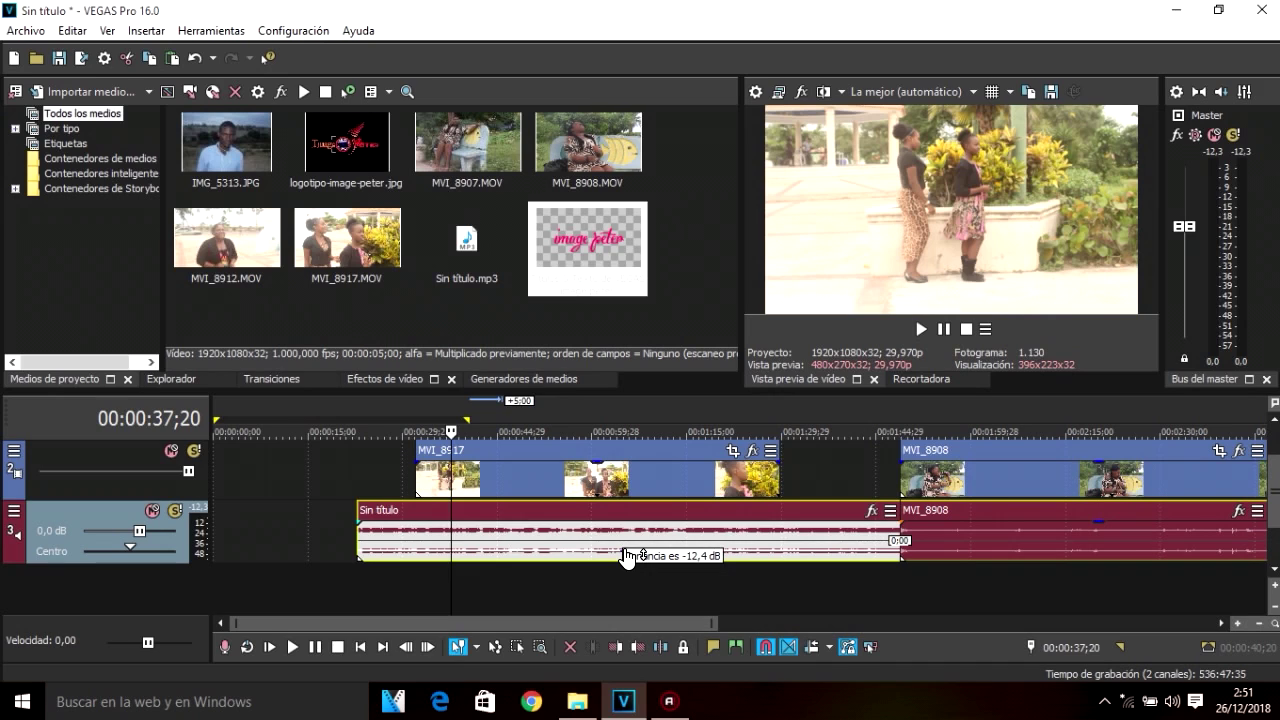
left_click_drag(628, 557, 628, 560)
key("space")
key("space")
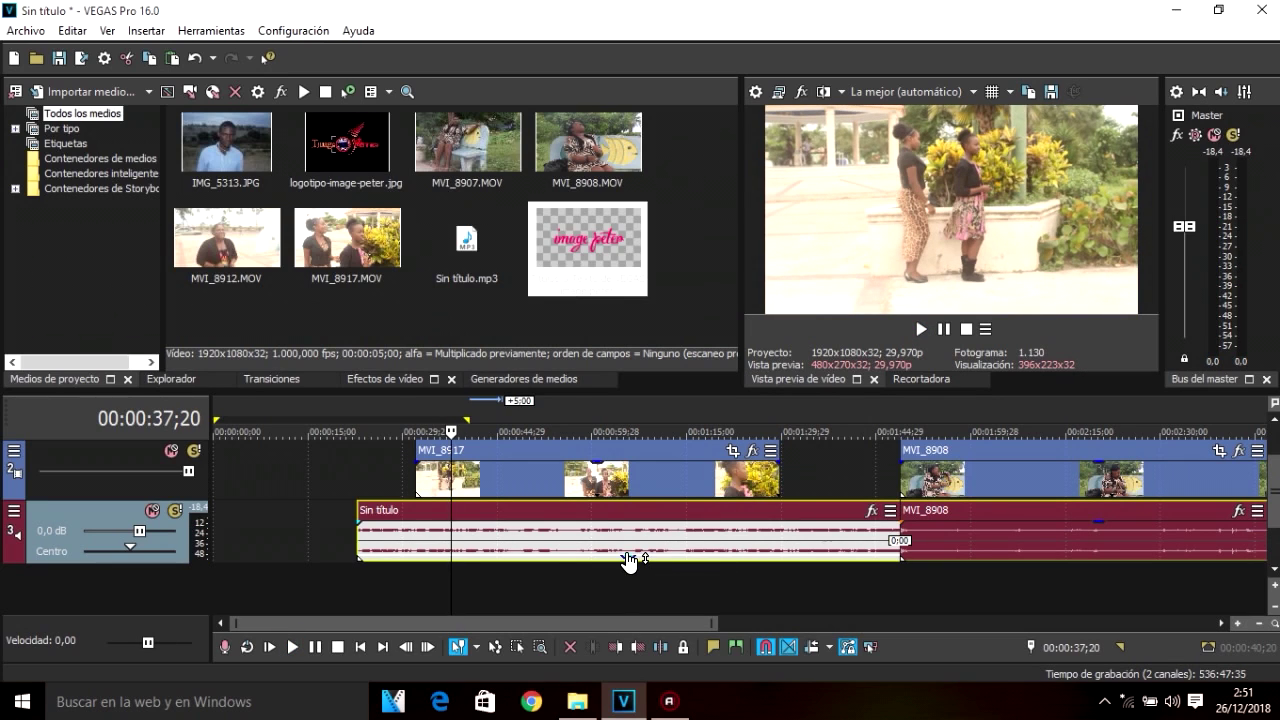
left_click_drag(626, 557, 628, 560)
key("space")
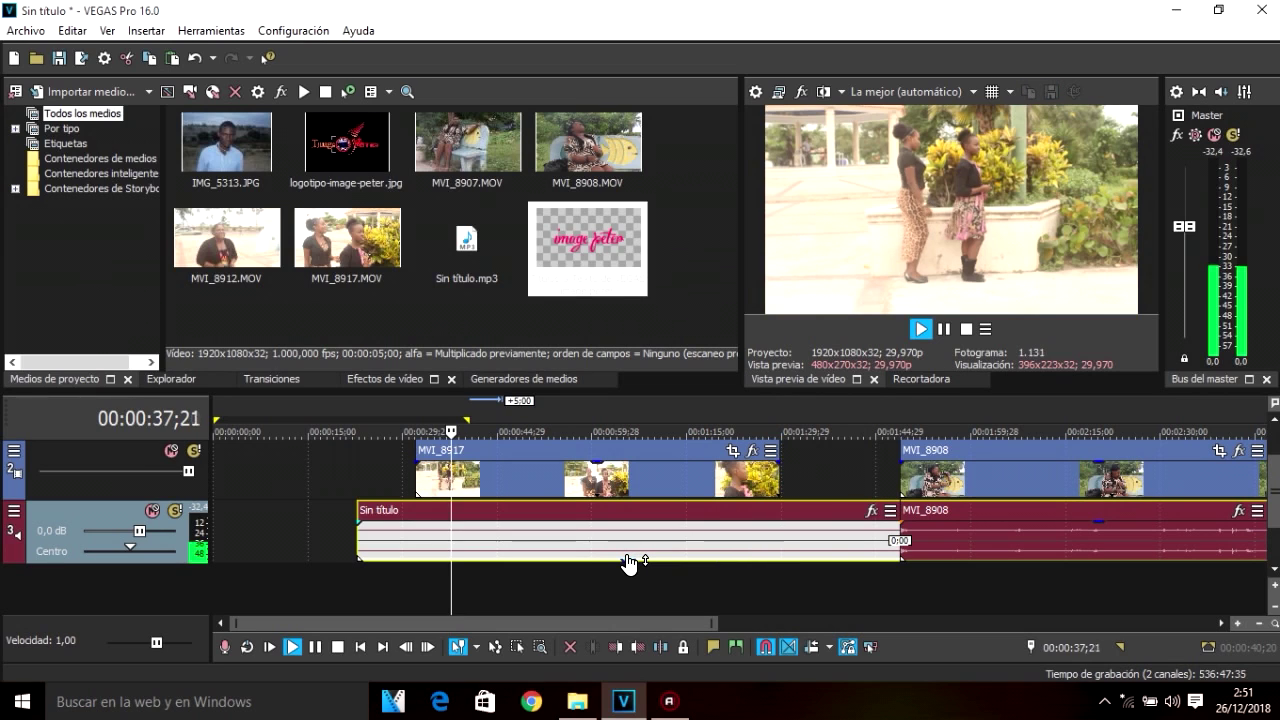
key("space")
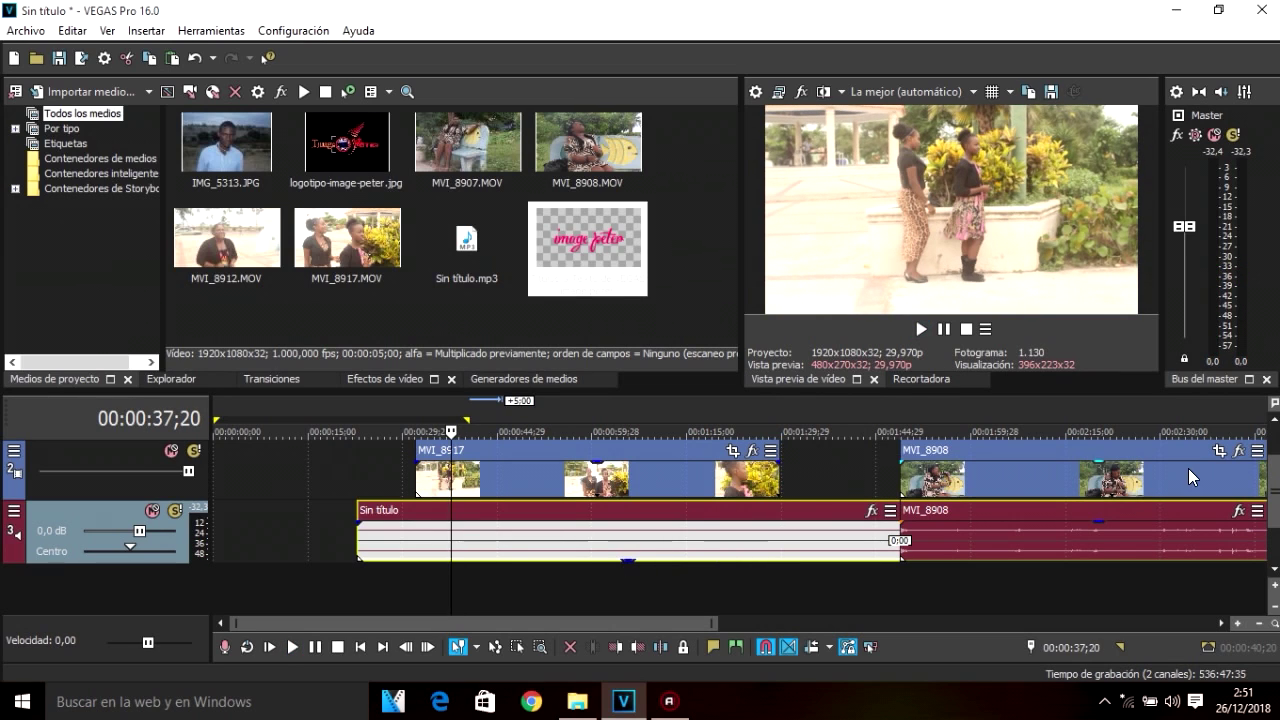
- Play the title with the quieter music twice from 00:00:39;14
scroll(1276, 432, "up", 1)
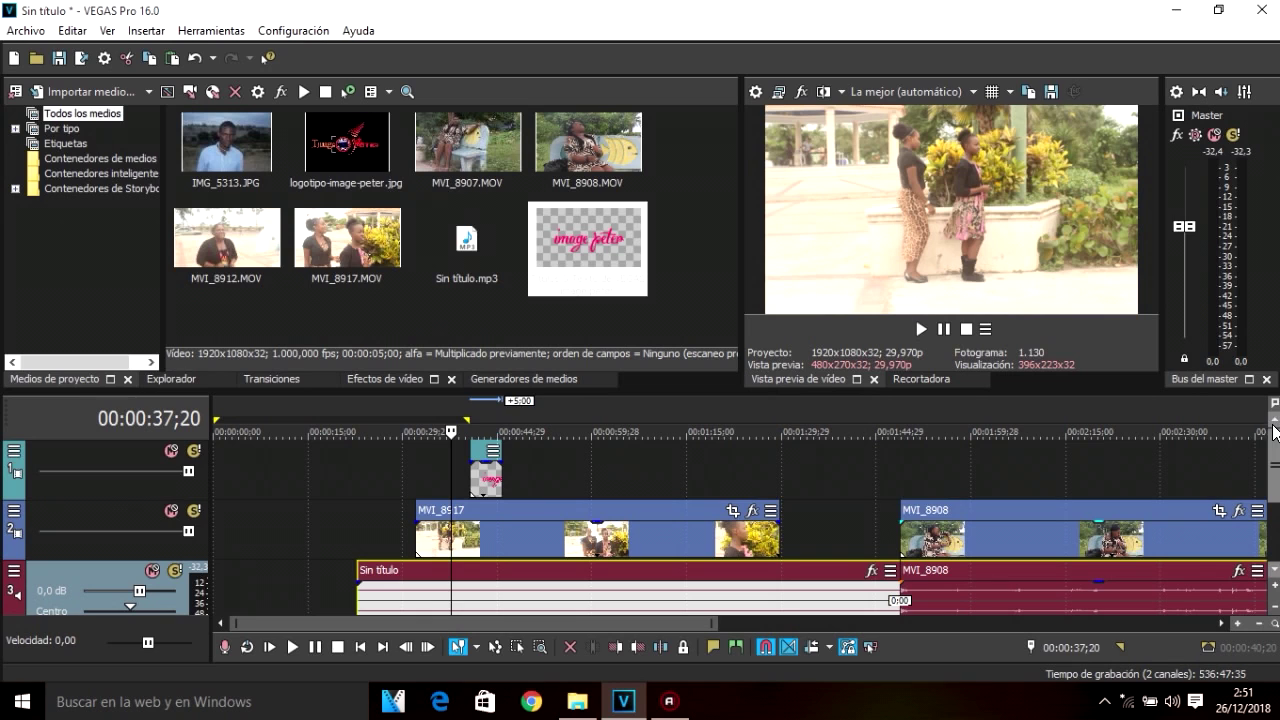
left_click(463, 406)
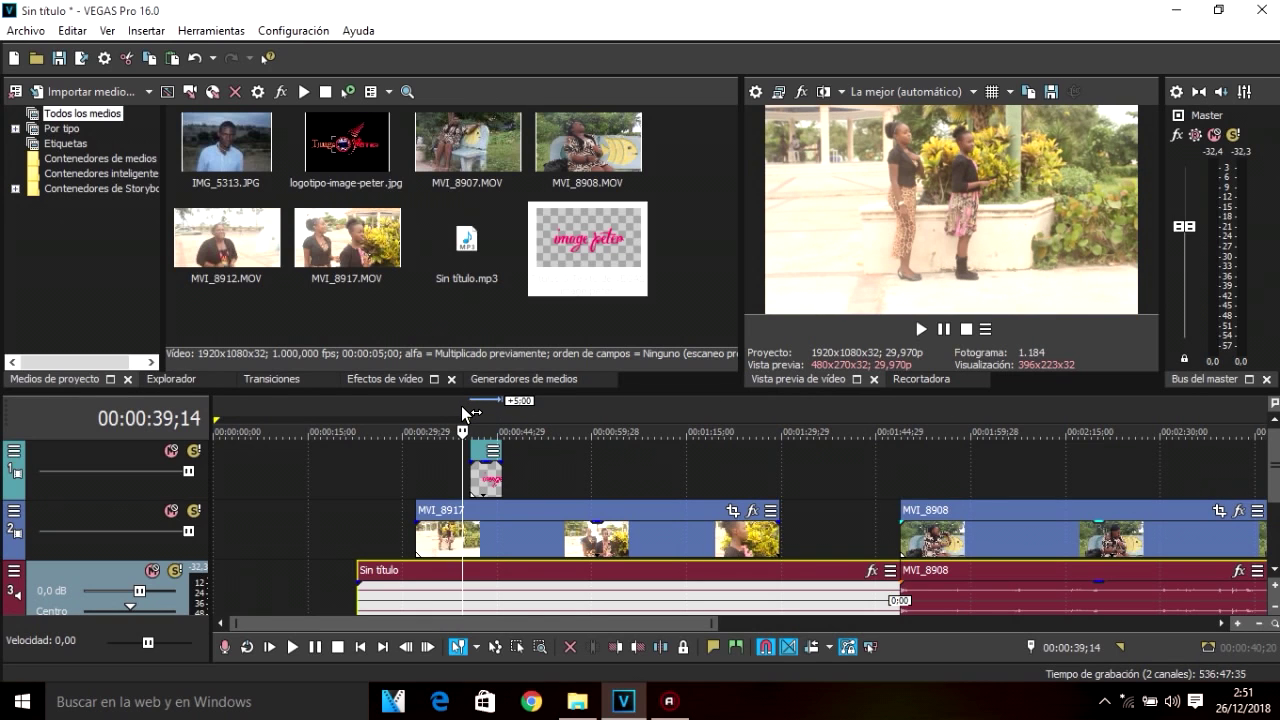
key("space")
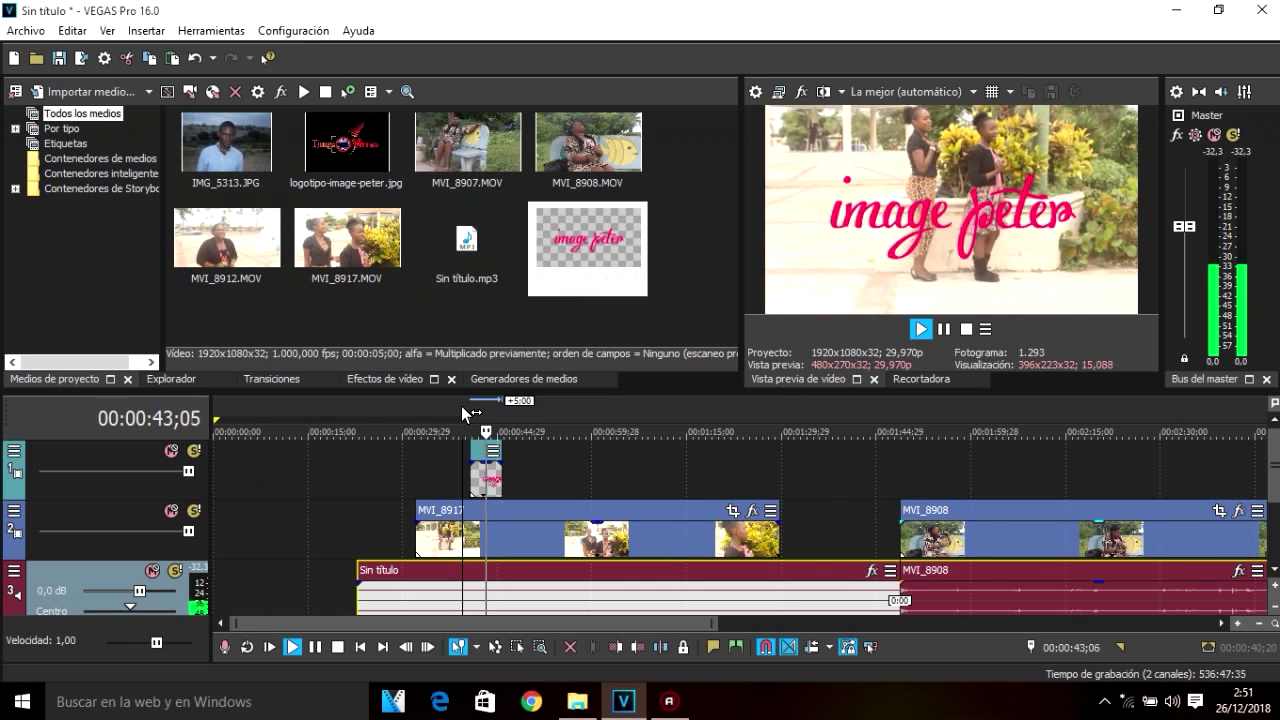
key("space")
key("space")
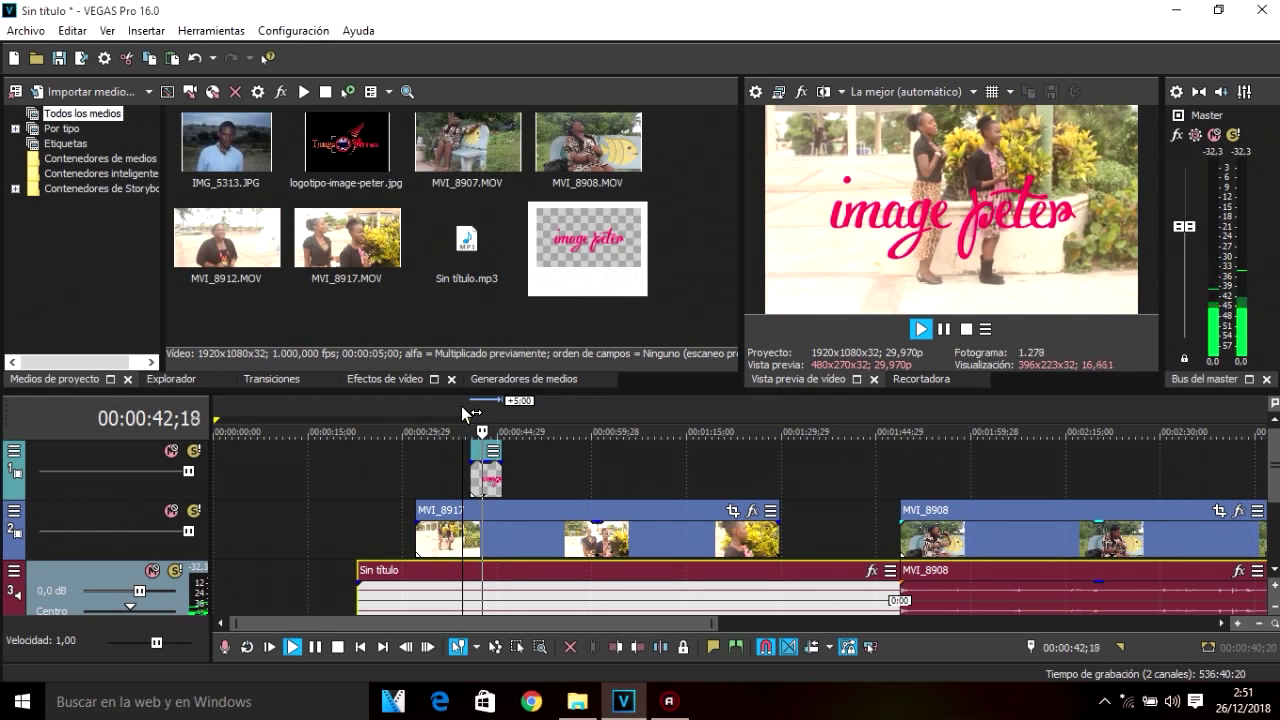
key("space")
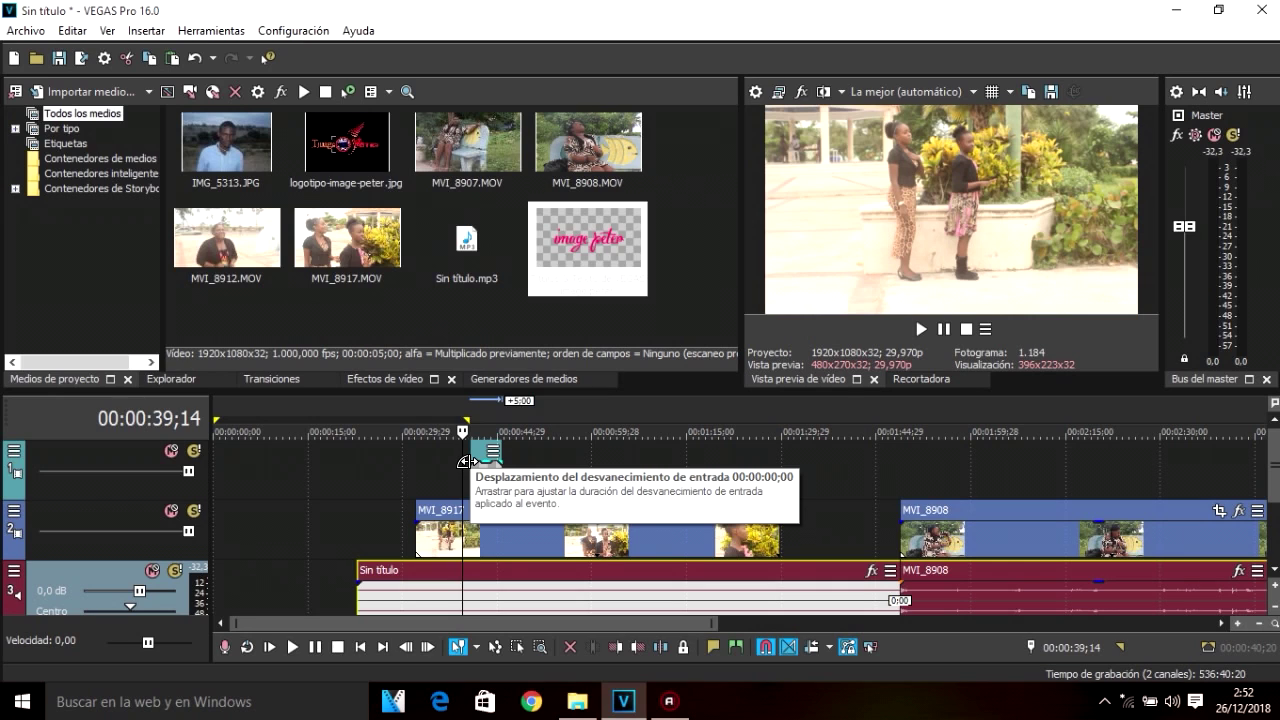
- Add a fade-in over about the first half of the title event and apply the default Diapositiva transition to it
left_click_drag(466, 462, 485, 474)
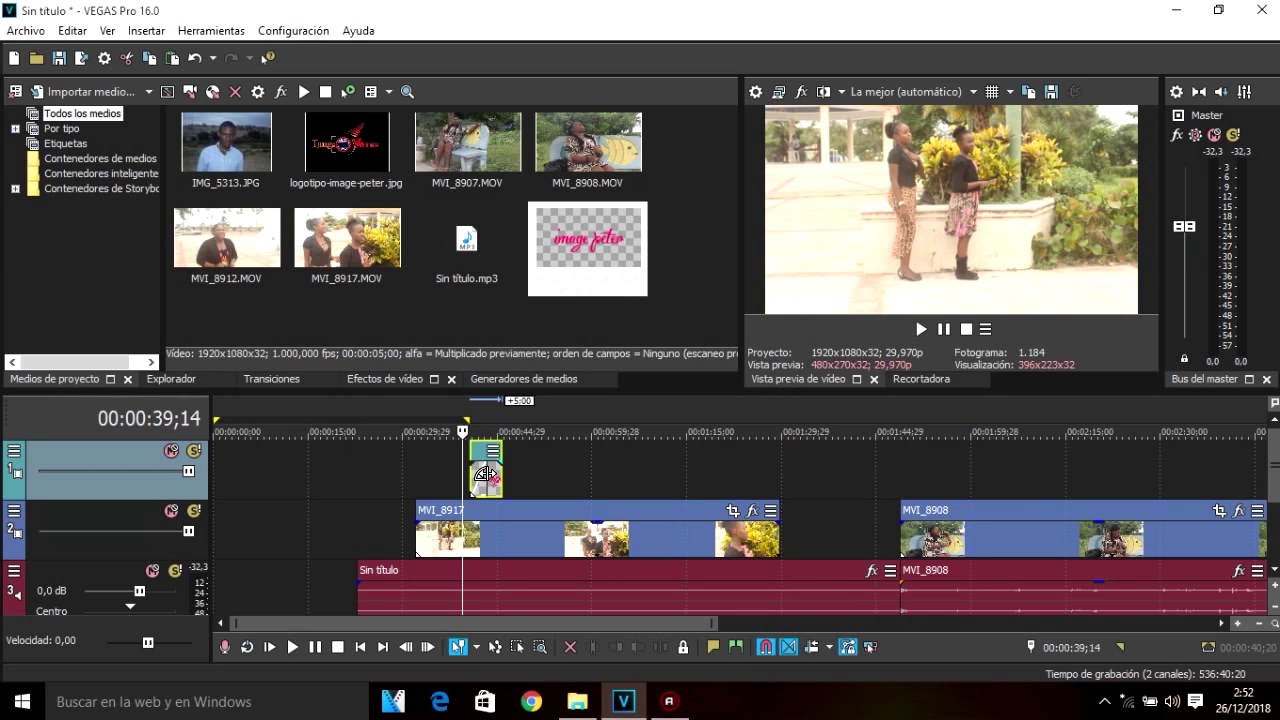
left_click(271, 377)
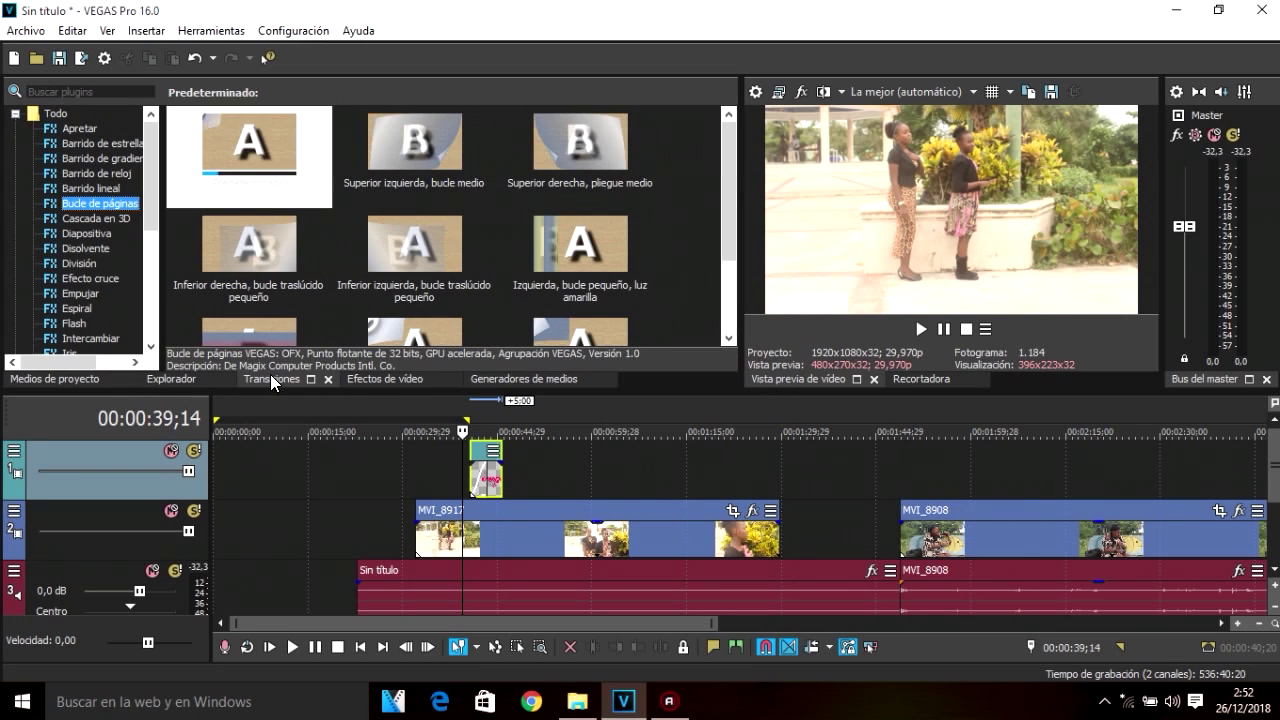
left_click(110, 220)
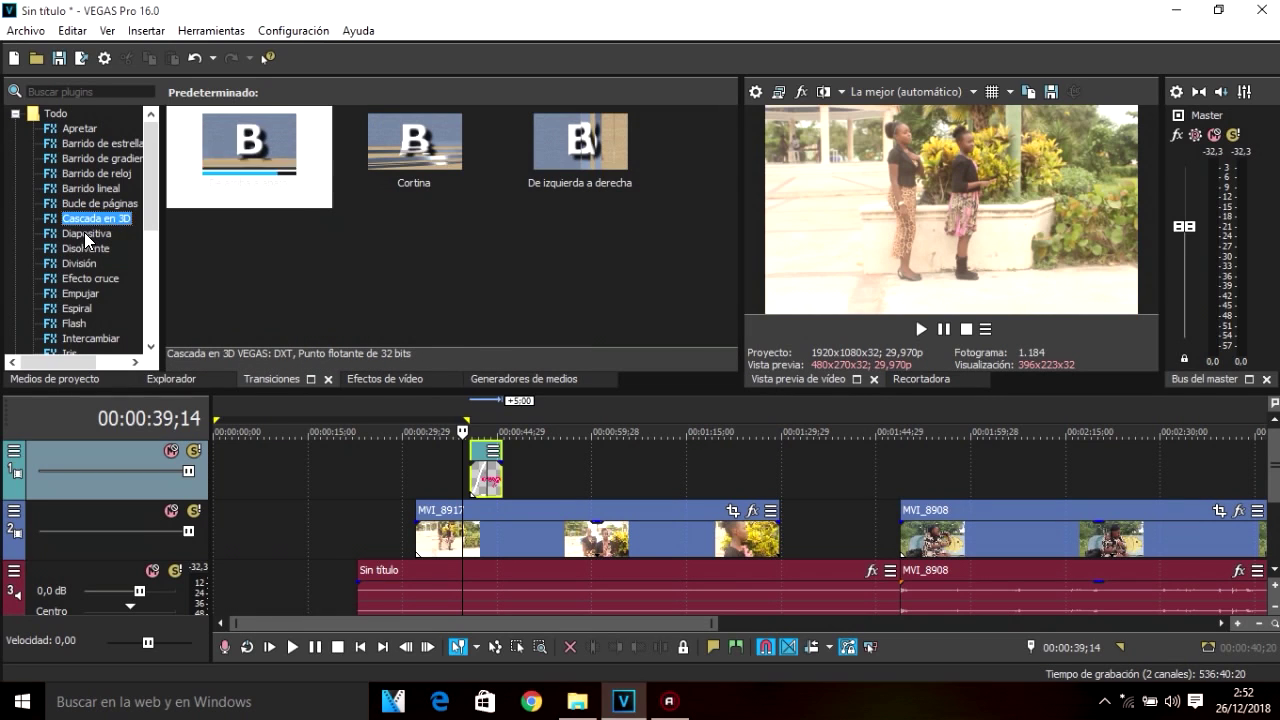
left_click(84, 233)
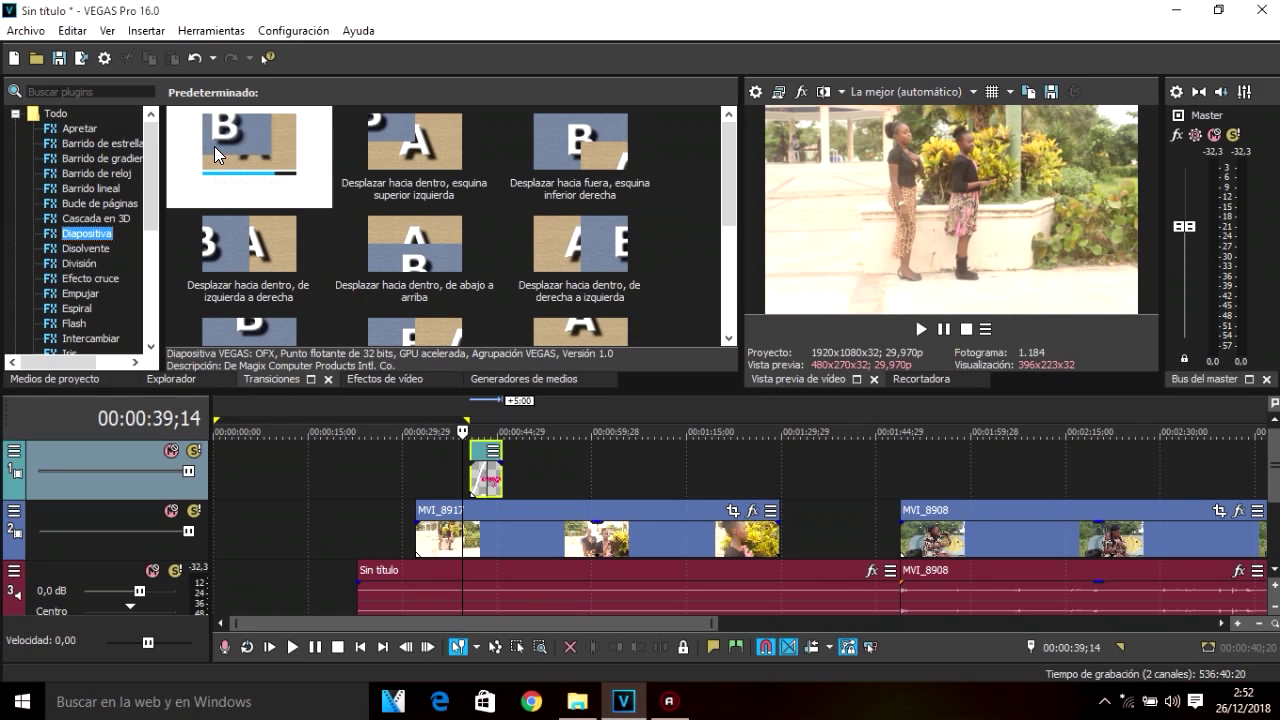
left_click_drag(214, 145, 478, 472)
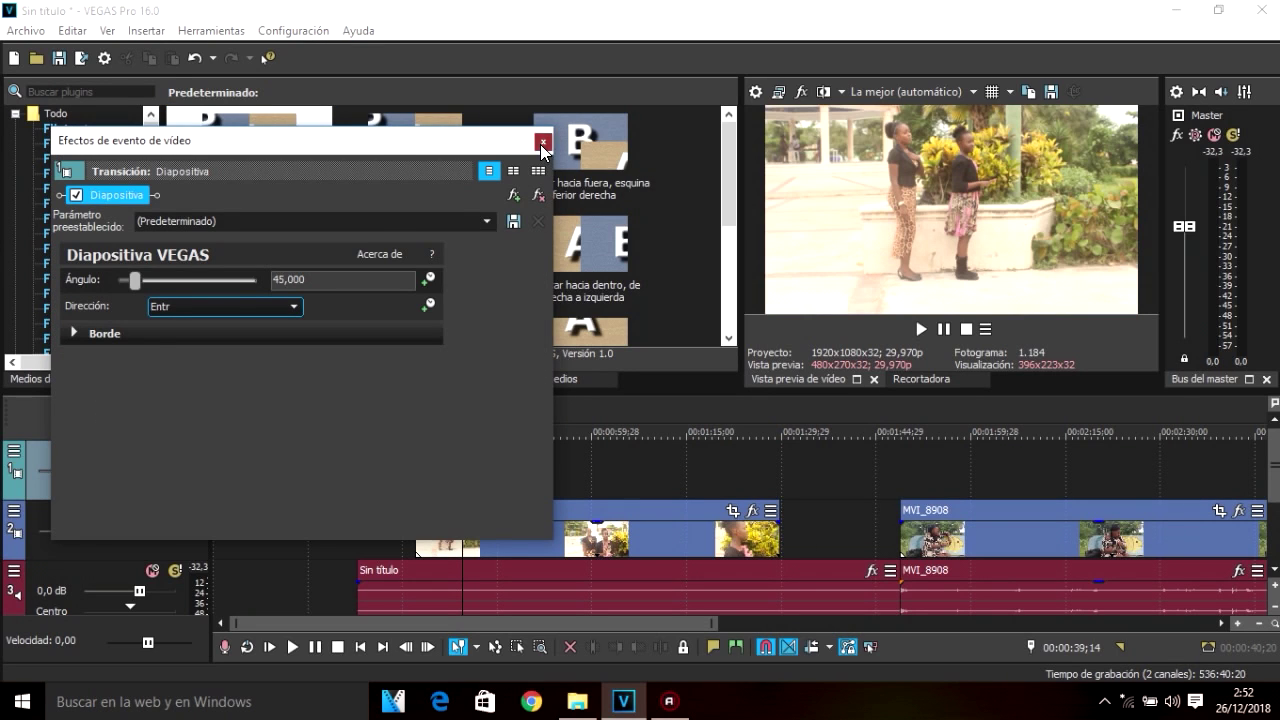
left_click(540, 144)
- Play the title's Diapositiva transition from just before the title event
left_click(462, 408)
key("space")
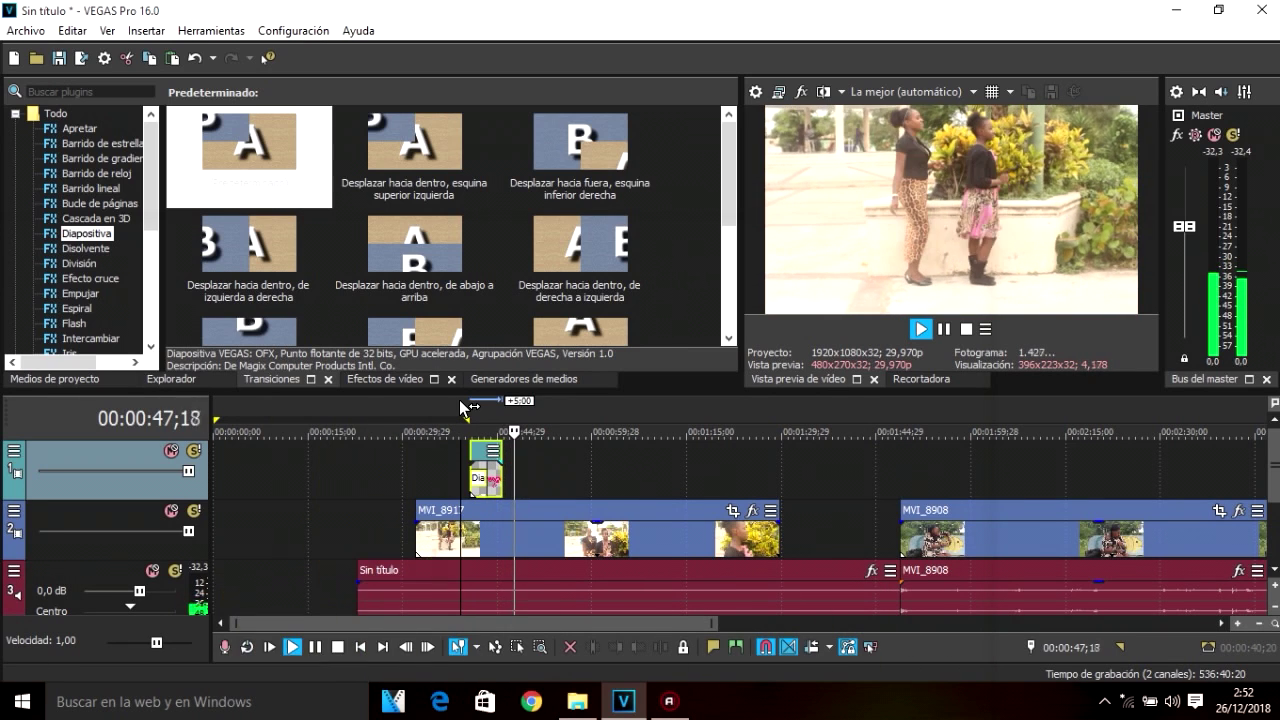
- Replay the title event's Diapositiva transition from 00:00:39;05 and stop playback after the title
key("space")
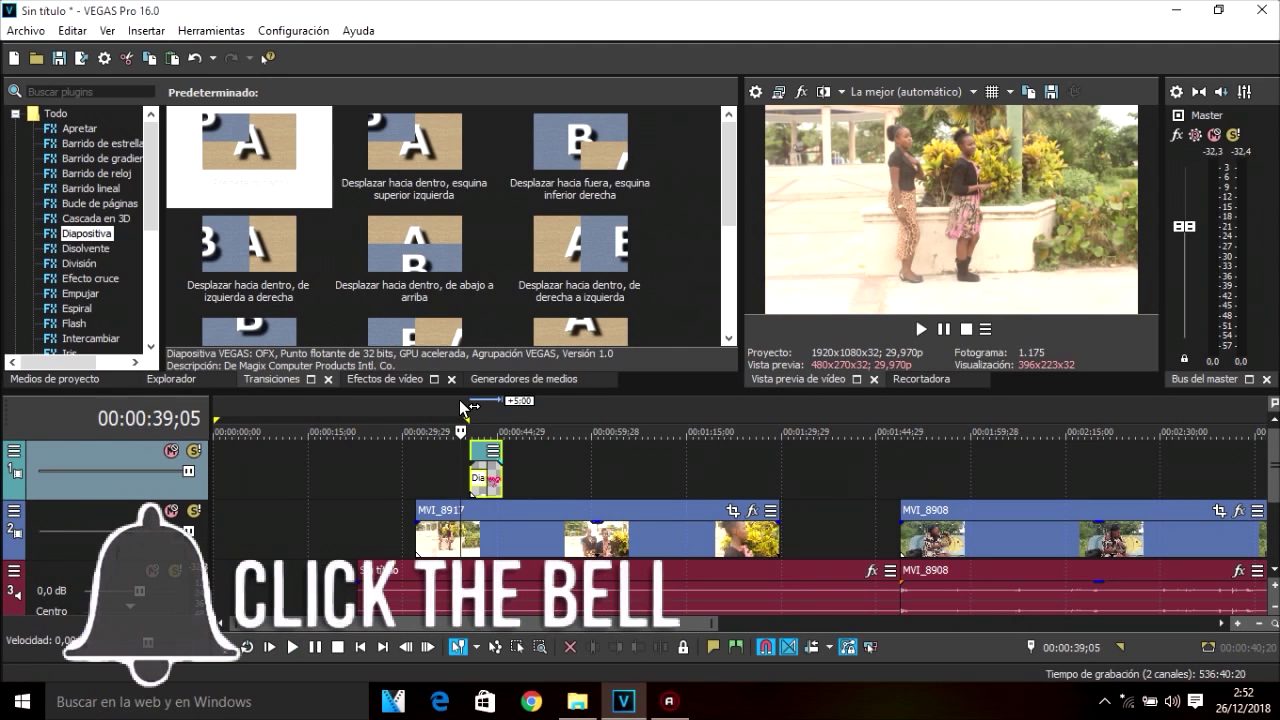
key("space")
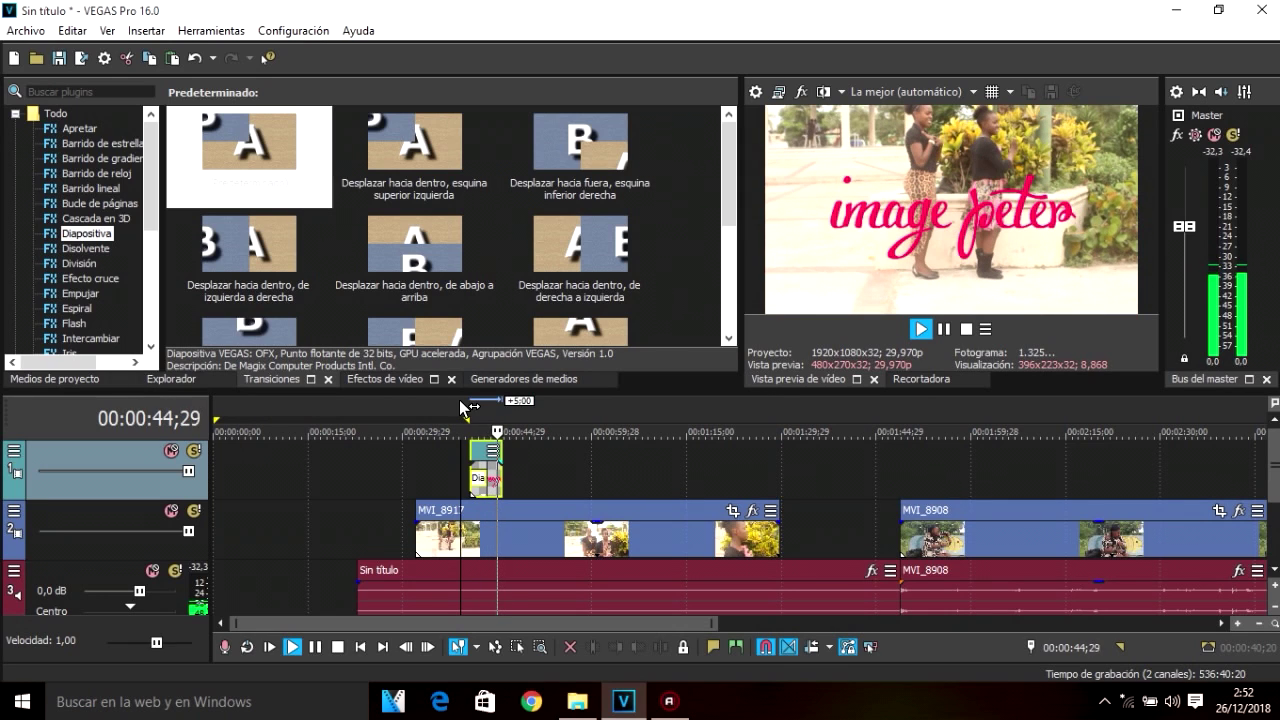
key("space")
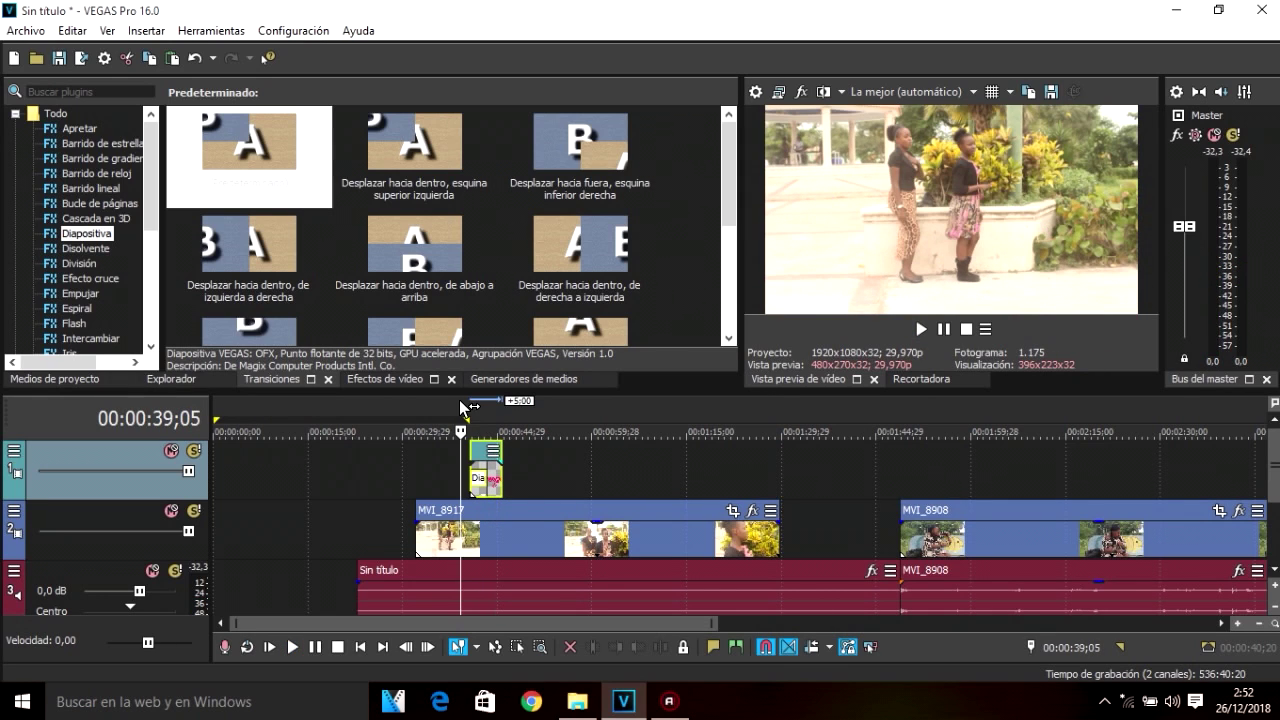
- Apply the Muy oscuro preset of the Brillo y contraste video effect to the MVI_8917 clip, previewing at 00:00:55;03
left_click(560, 463)
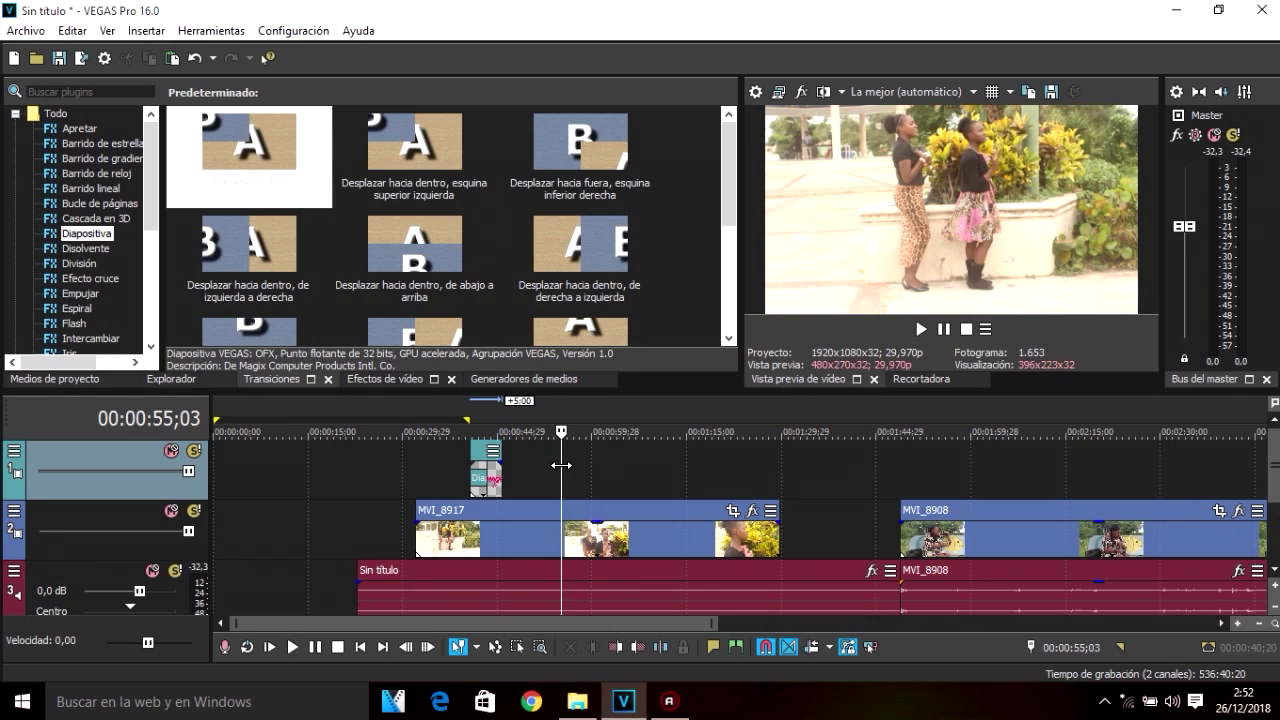
left_click(383, 378)
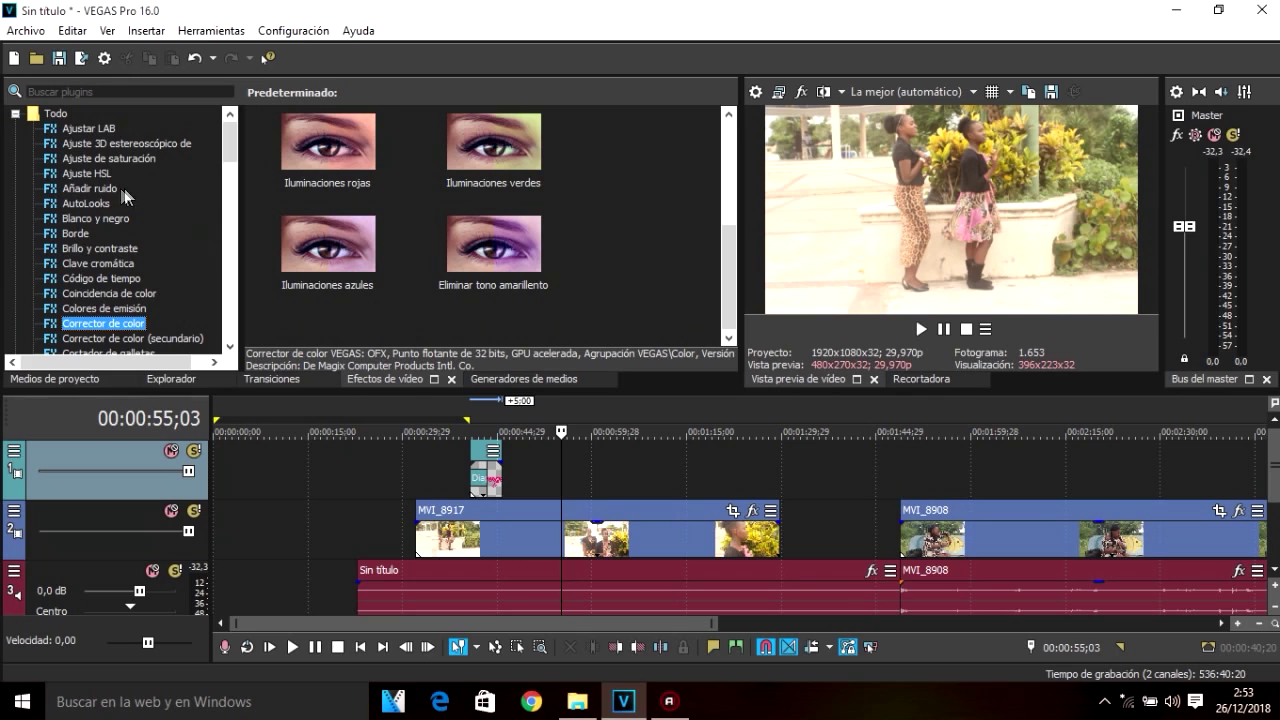
left_click(96, 248)
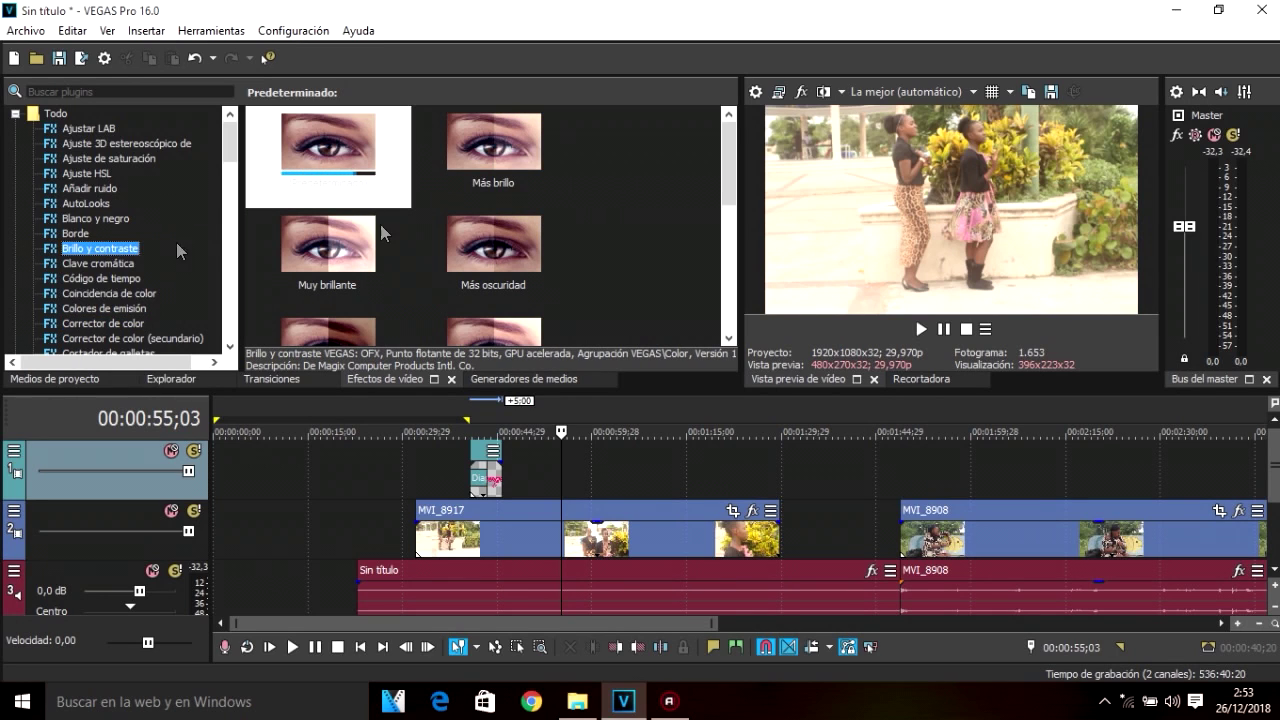
left_click_drag(730, 170, 698, 206)
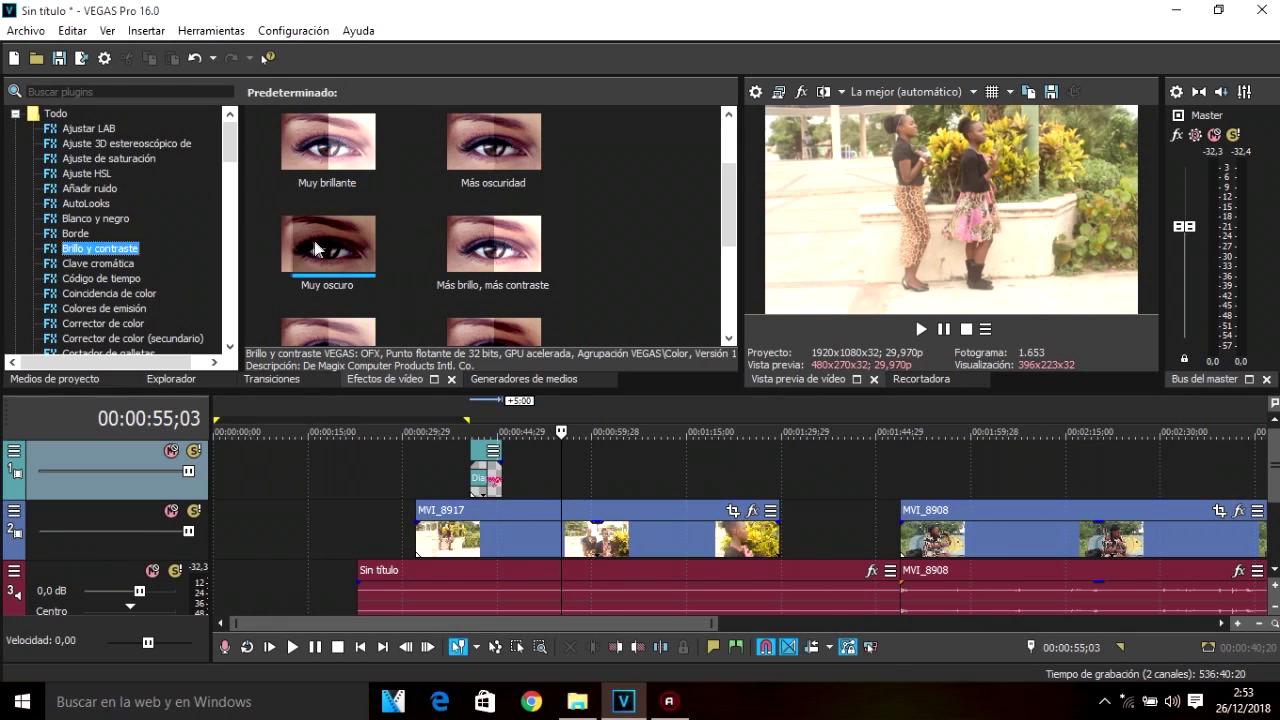
left_click_drag(330, 226, 561, 521)
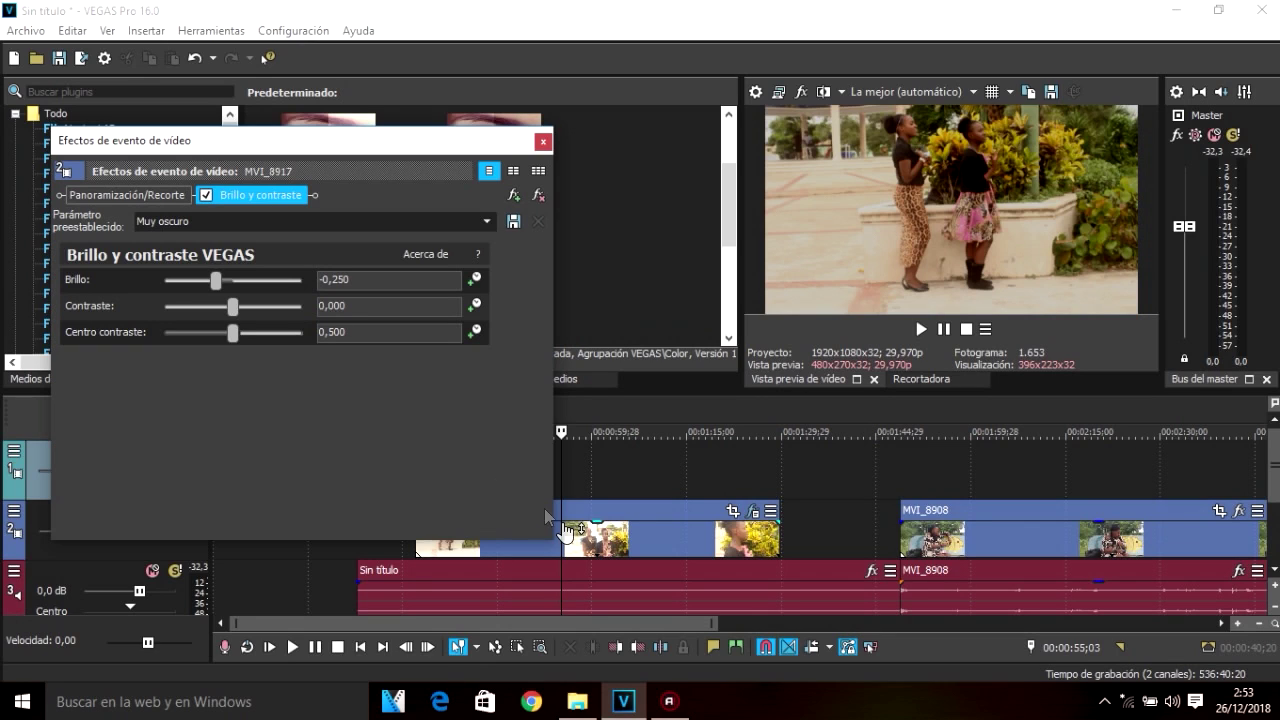
- Compare MVI_8917 with and without the Brillo y contraste effect, leave the effect enabled and close its settings
left_click(205, 195)
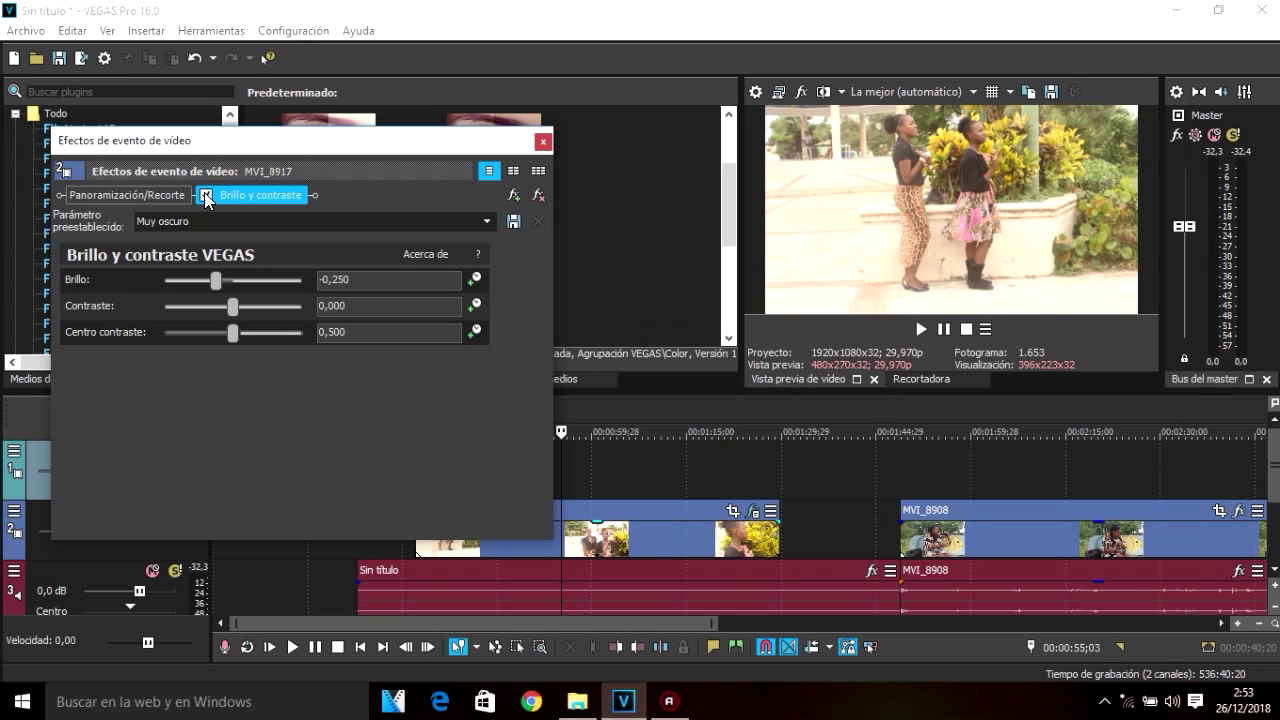
left_click(205, 195)
left_click(205, 195)
left_click(205, 195)
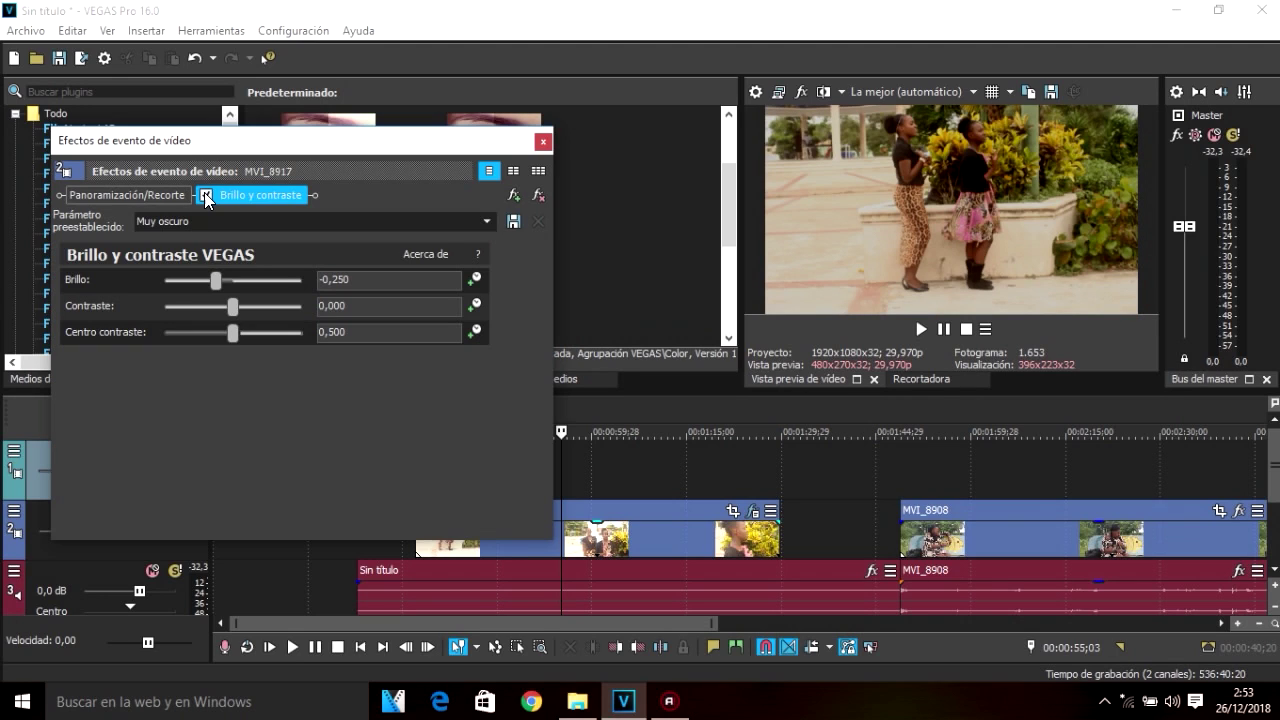
left_click(542, 143)
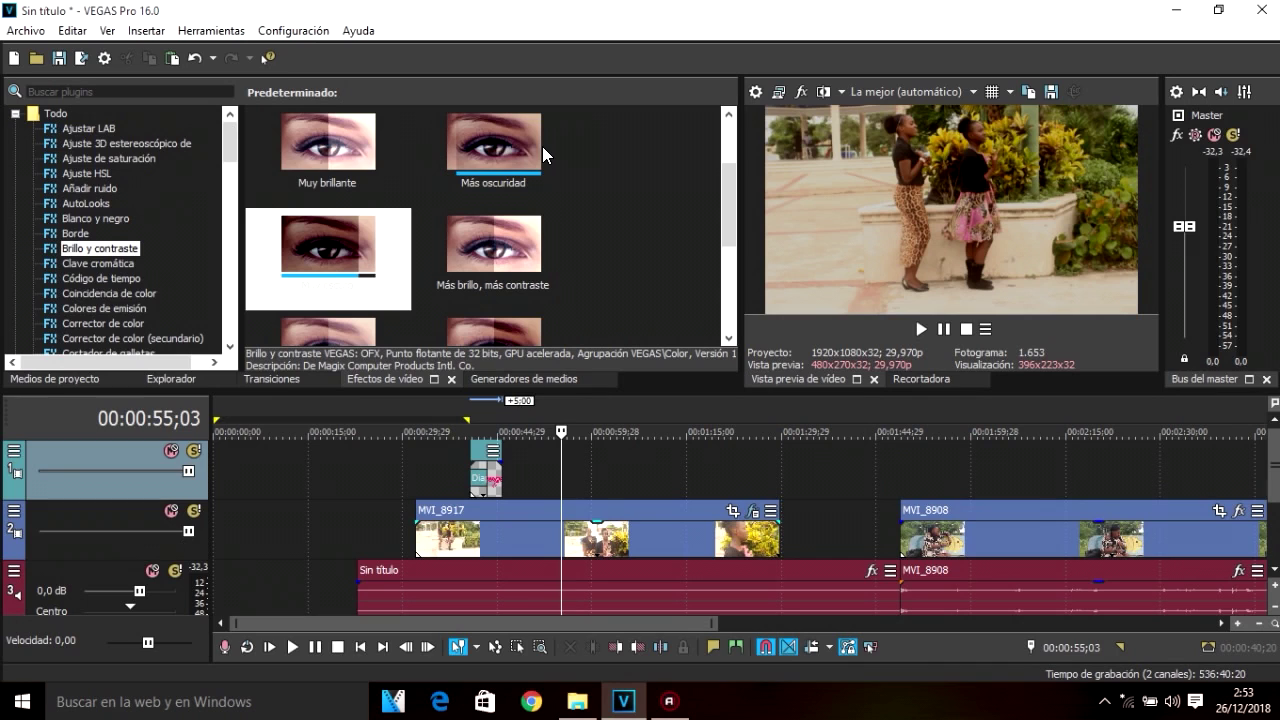
- Apply the Más rojo preset of Ajustar LAB to MVI_8917, with Canal a at 0,088 and Luminosidad at 1,143
mouse_move(226, 141)
left_mouse_down()
mouse_move(226, 166)
mouse_move(222, 142)
left_mouse_up()
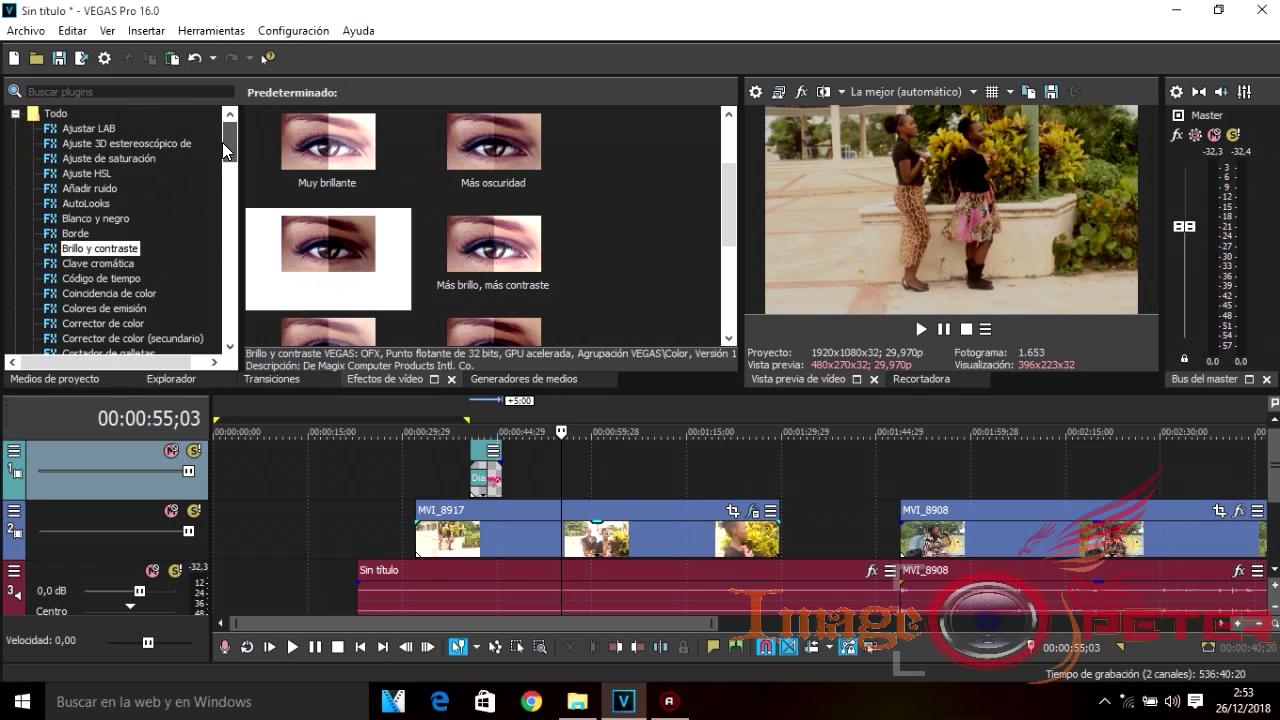
left_click(92, 128)
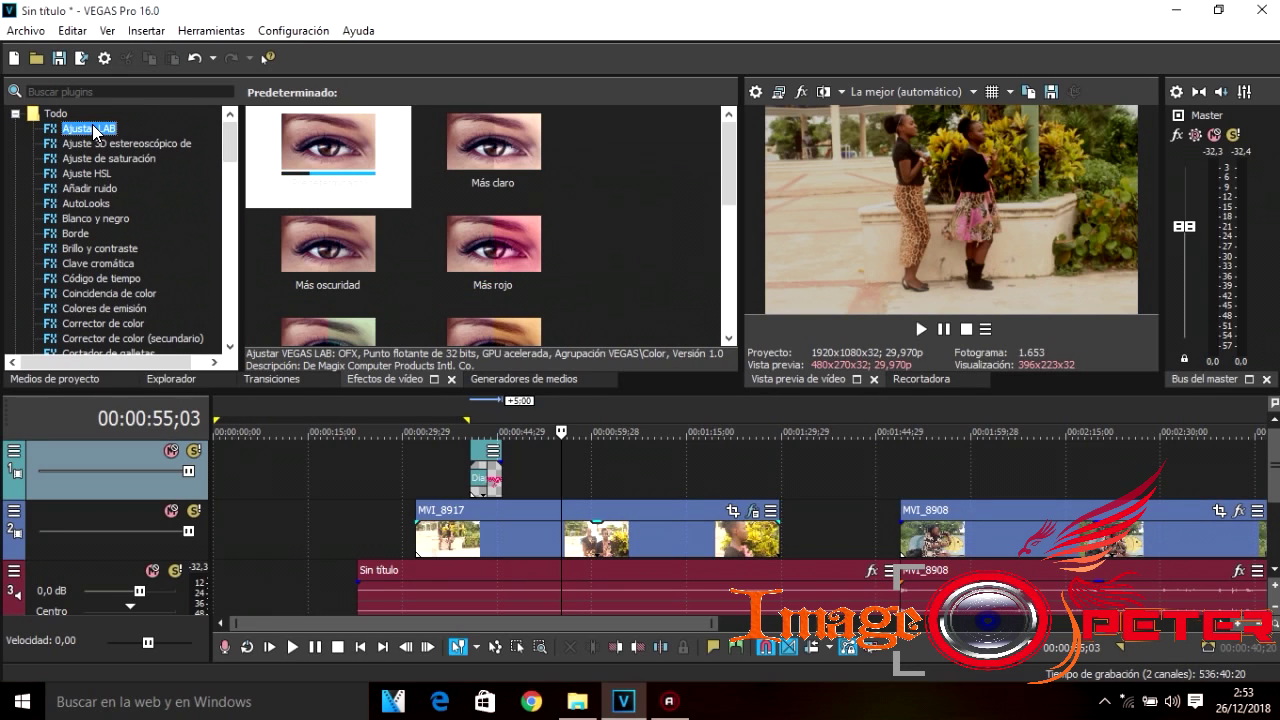
left_click_drag(480, 236, 507, 526)
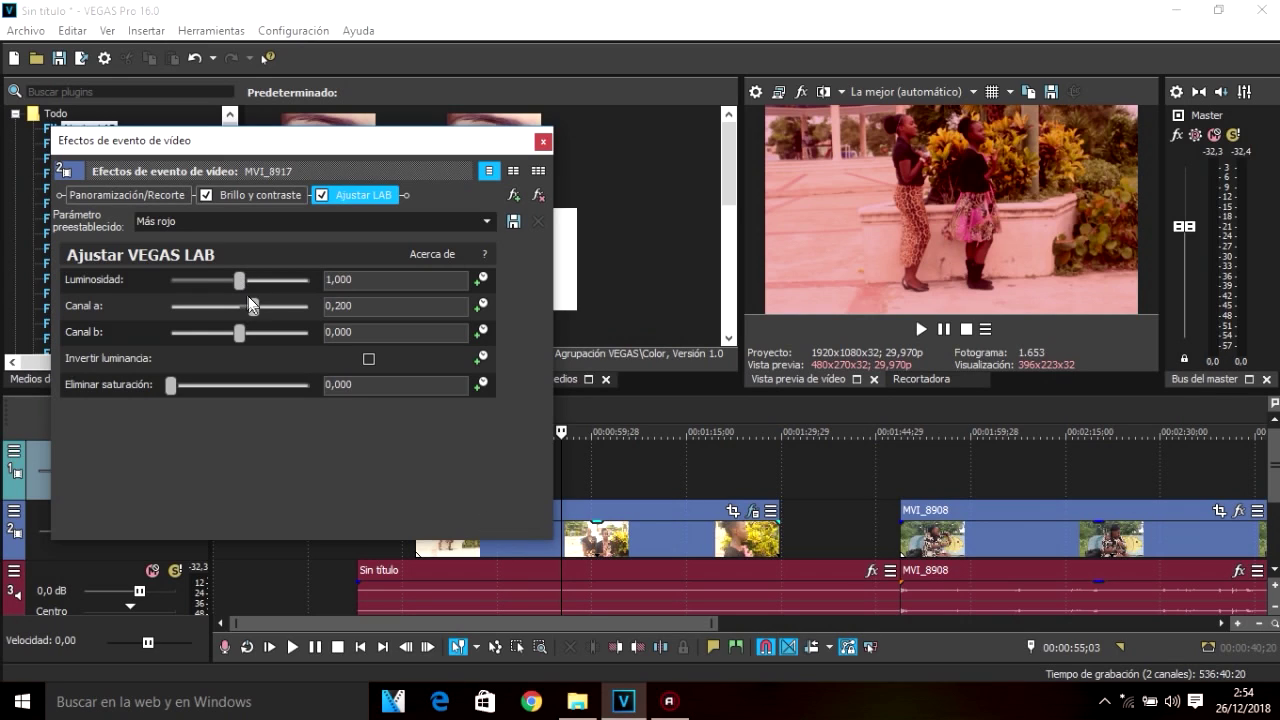
left_click_drag(257, 306, 249, 308)
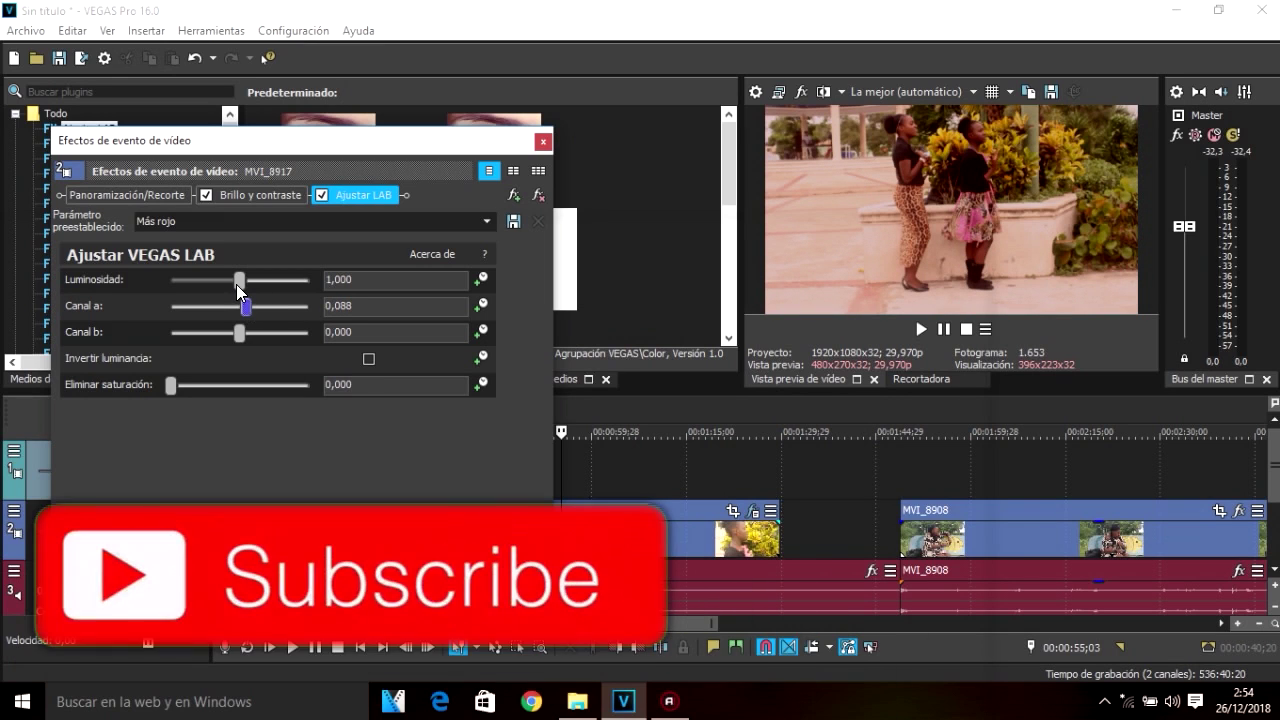
left_click_drag(236, 284, 248, 289)
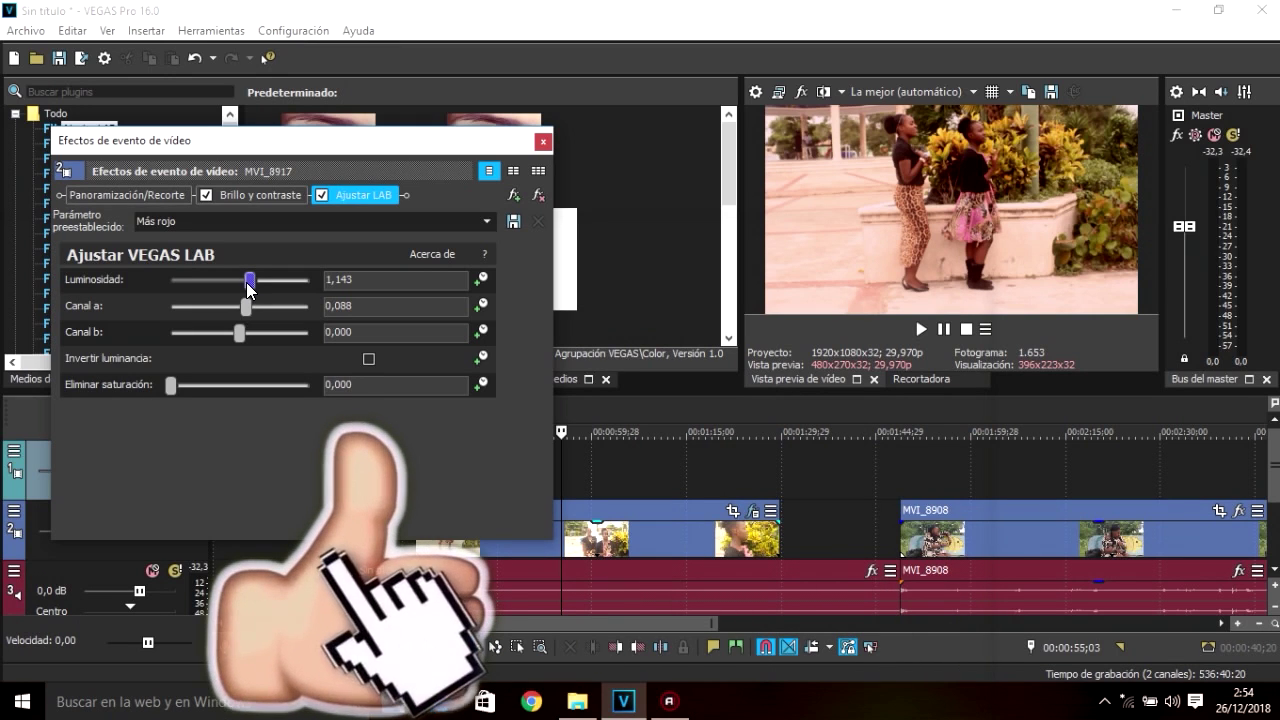
left_click(542, 141)
- Move the MVI_8917 clip and the Sin título music to the very start of the timeline
scroll(542, 470, "down", 3)
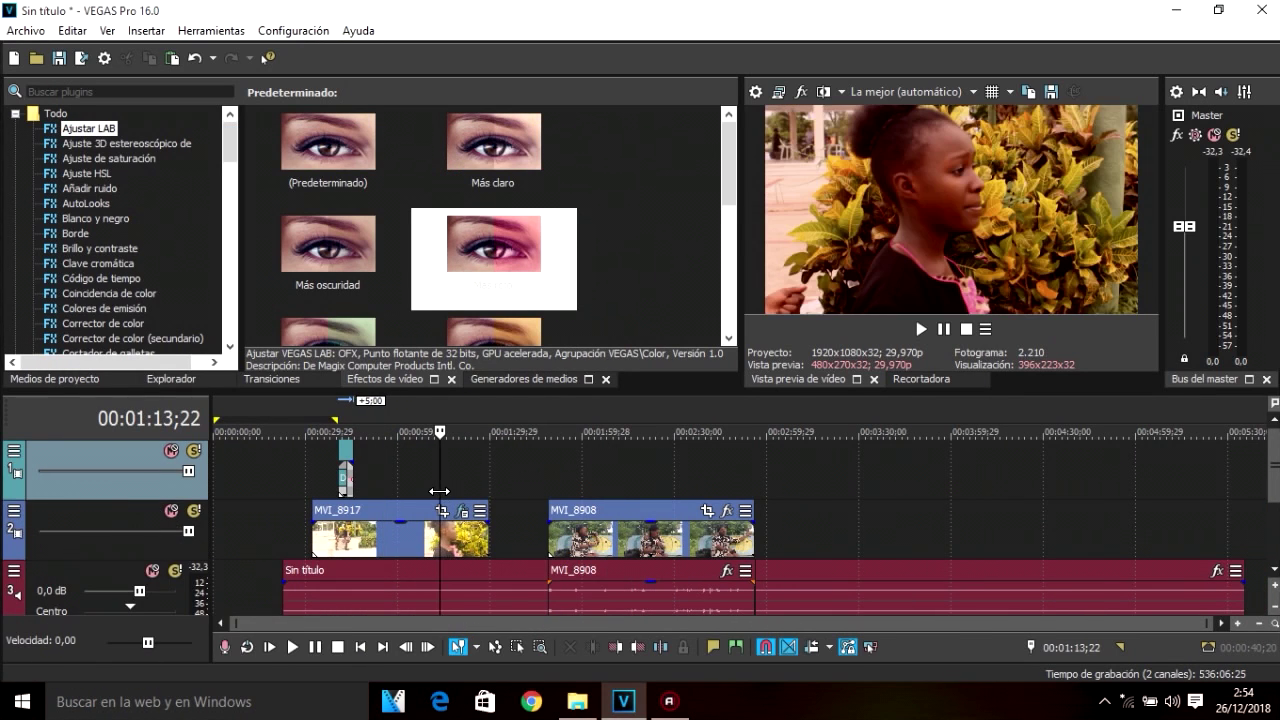
left_click_drag(392, 510, 270, 514)
left_click_drag(328, 566, 280, 570)
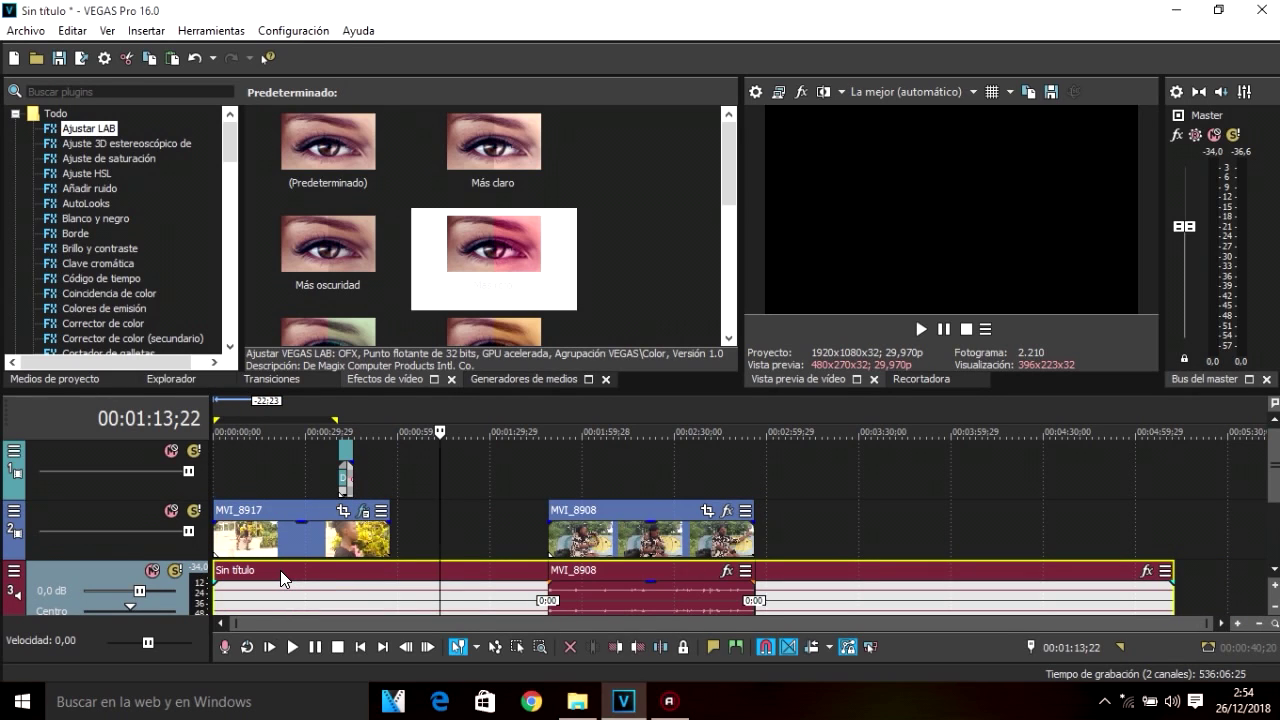
left_click(282, 540)
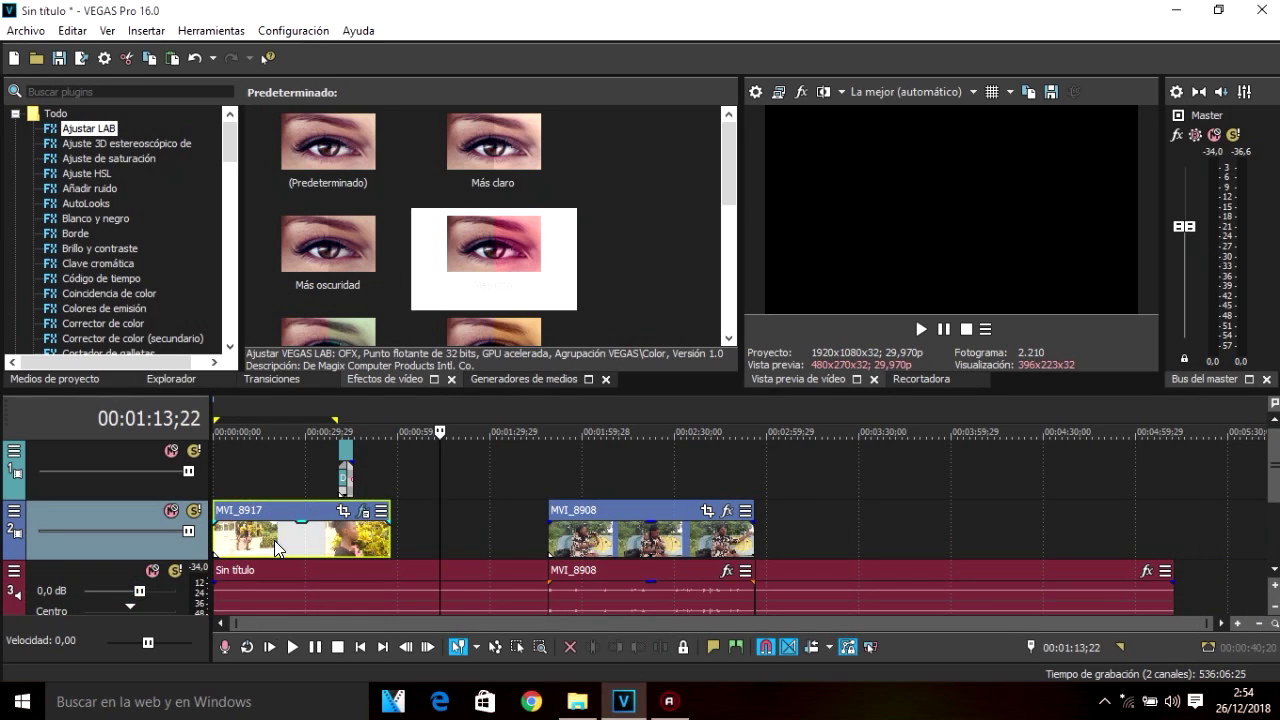
left_click(426, 534)
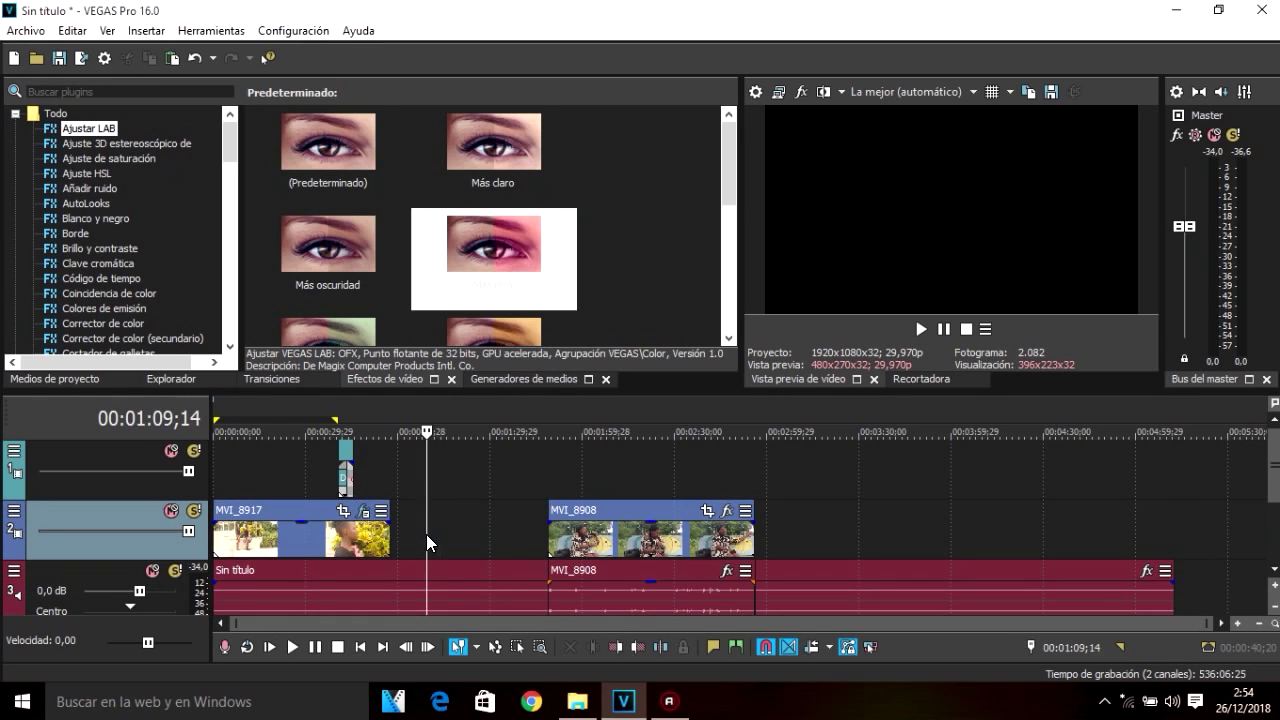
- Place logotipo-image-peter.jpg from the project media on the title track at 00:00:21;21, above MVI_8917
left_click(100, 378)
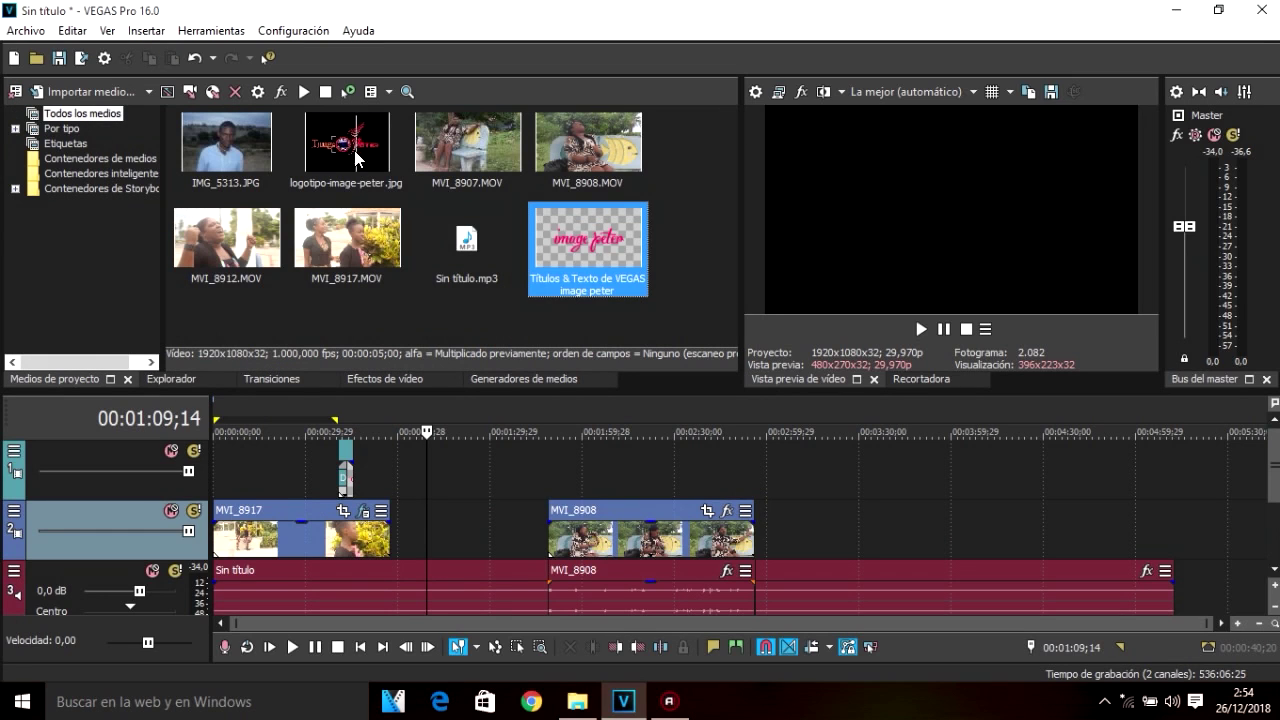
left_click(284, 478)
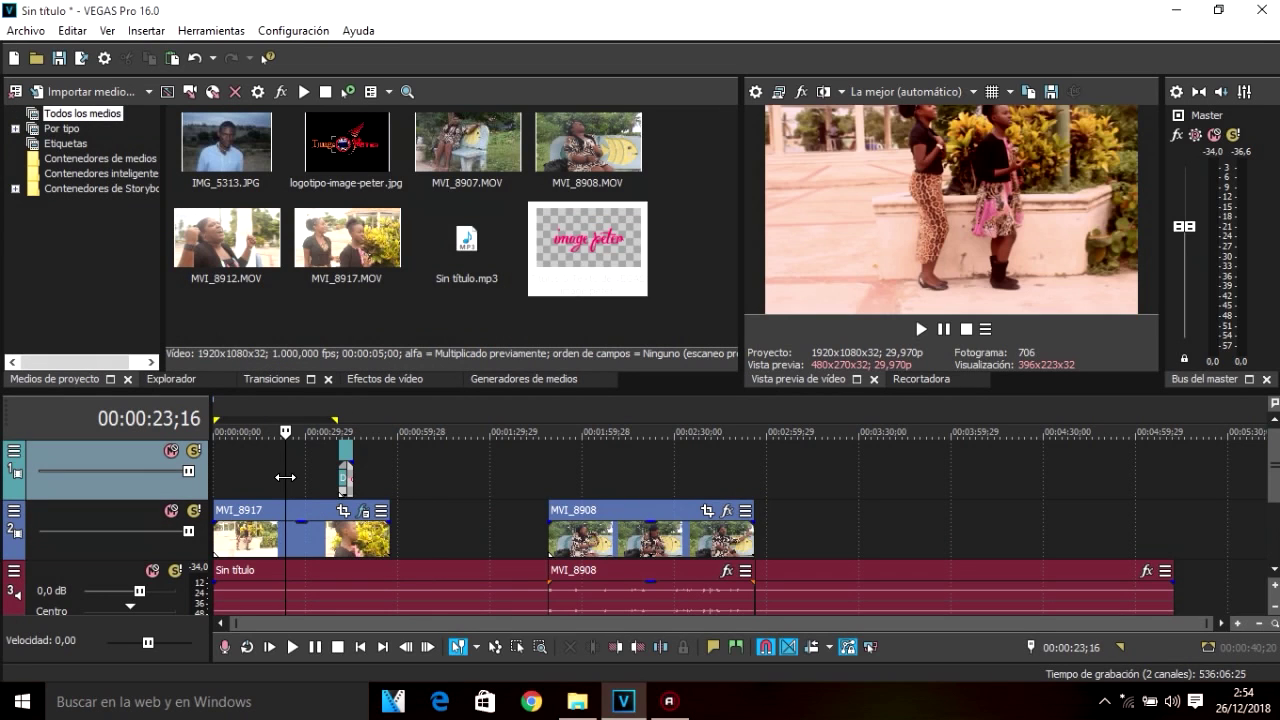
left_click(254, 470)
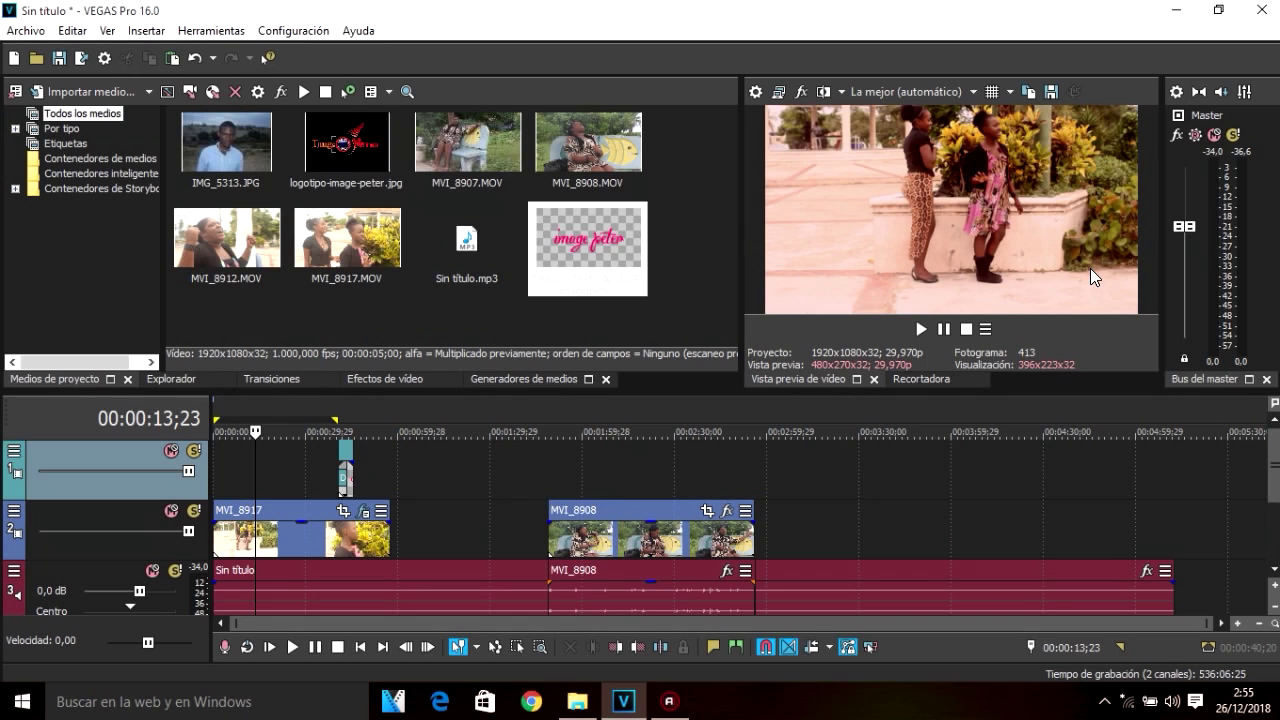
left_click(279, 462)
left_click_drag(343, 142, 291, 455)
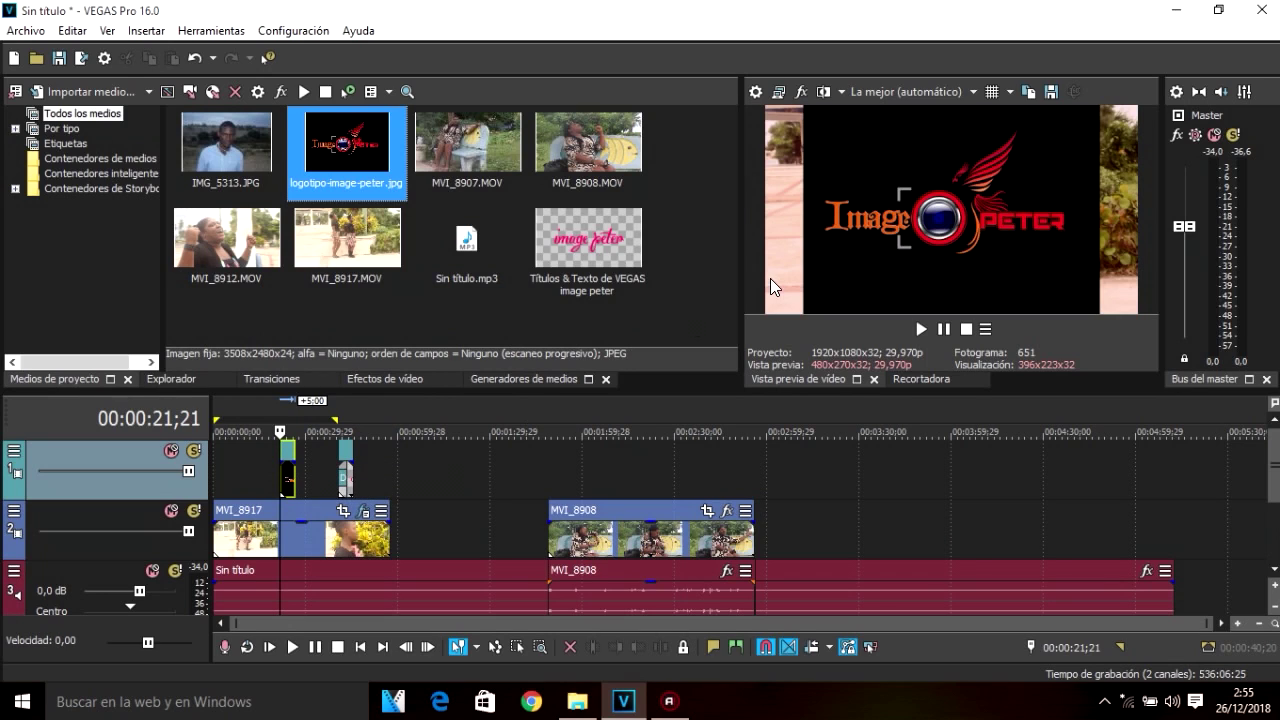
- Turn off Mantener relación de aspecto for the logo event so it fills the whole frame
left_click(288, 459)
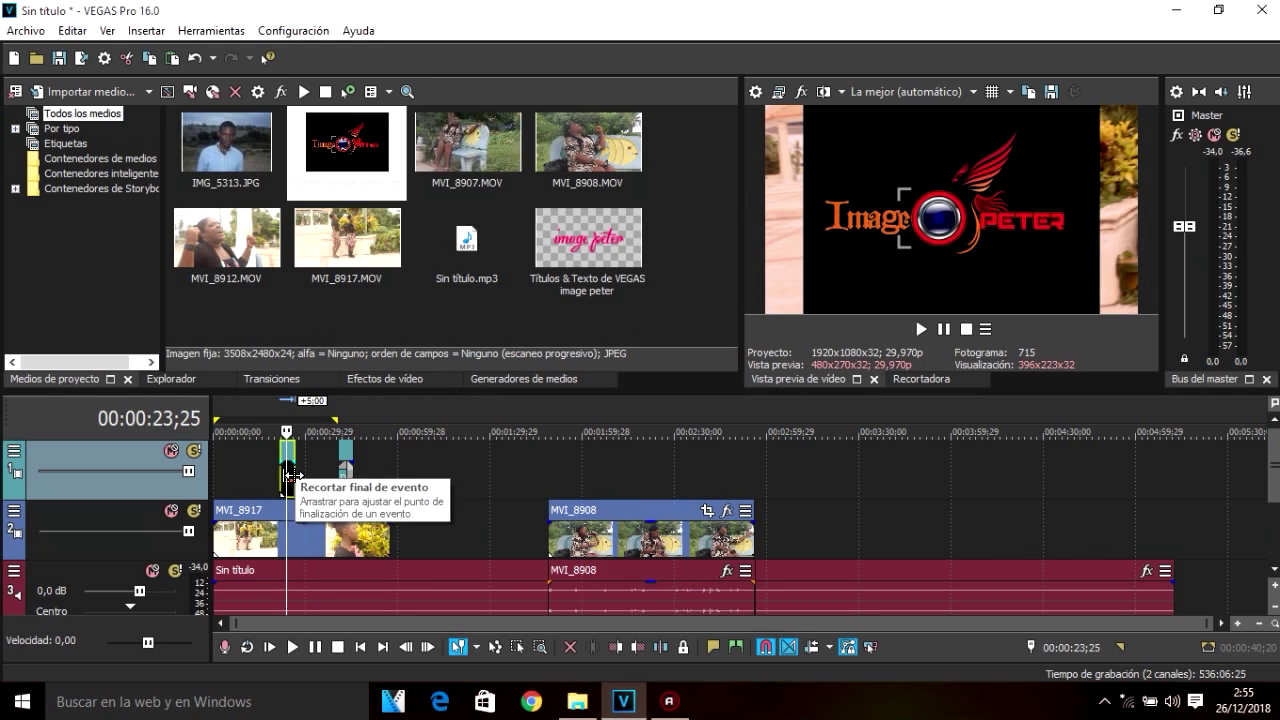
scroll(287, 476, "up", 2)
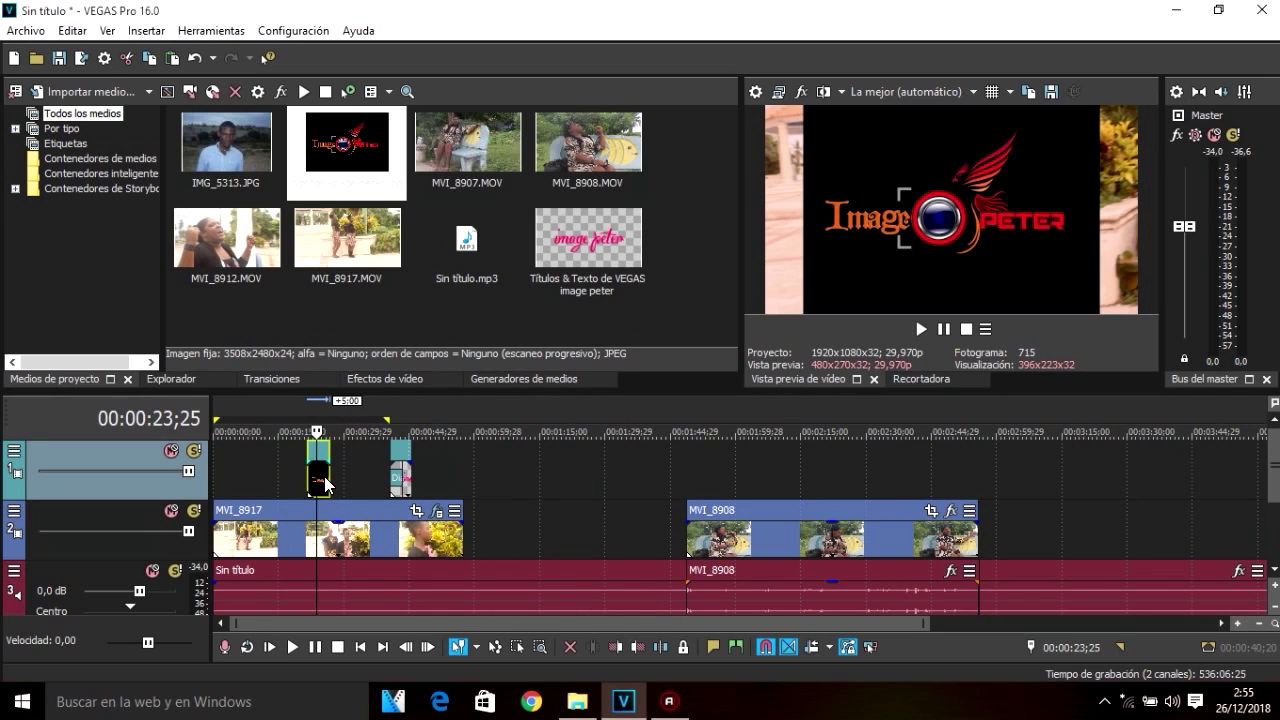
right_click(326, 484)
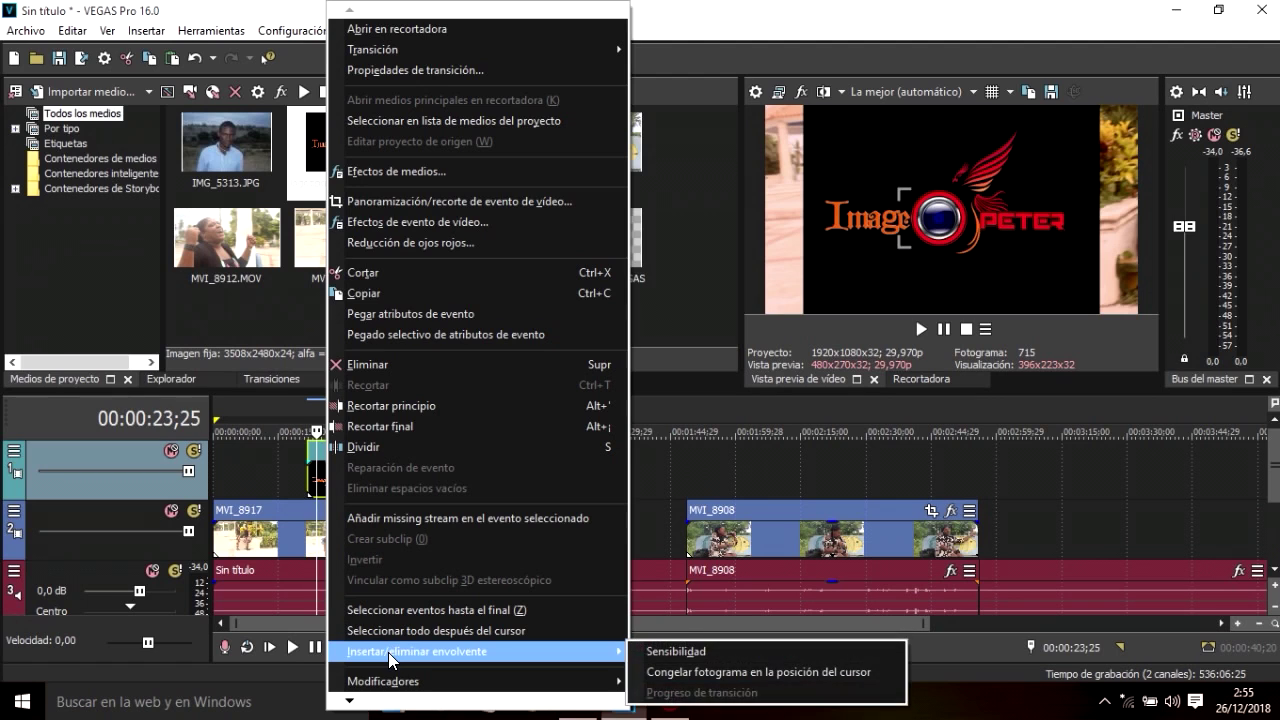
mouse_move(387, 678)
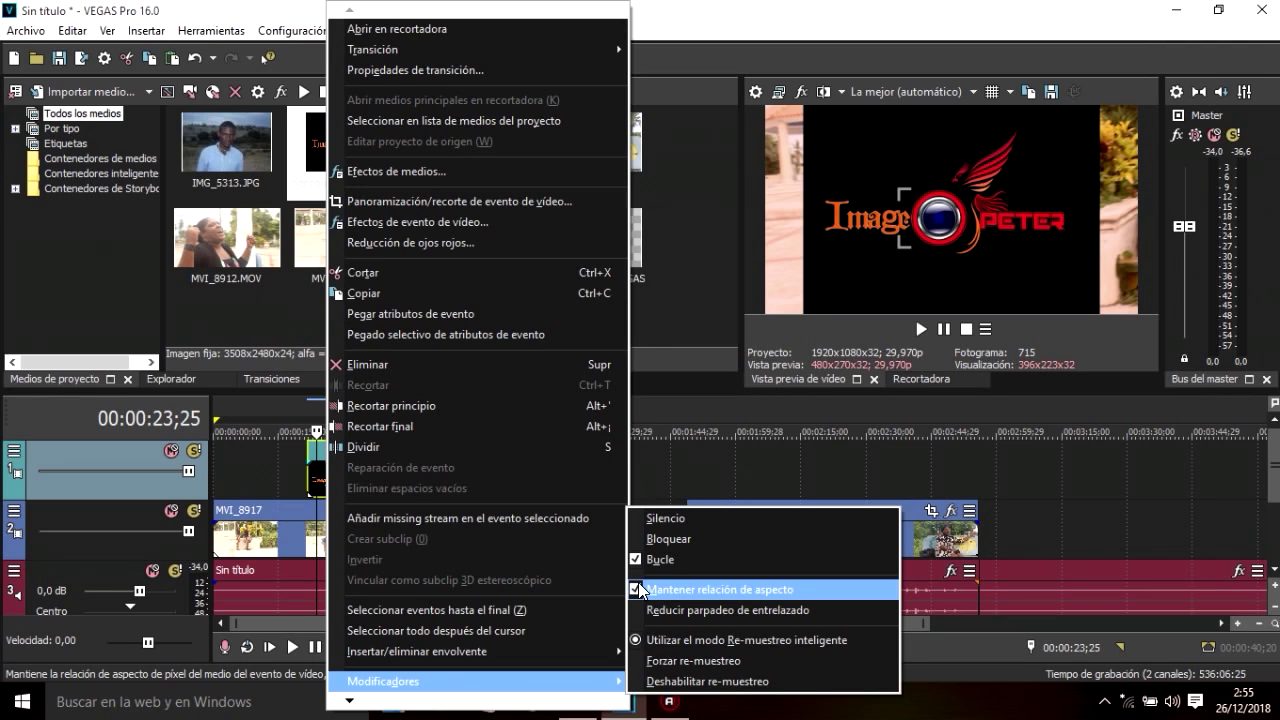
left_click(641, 589)
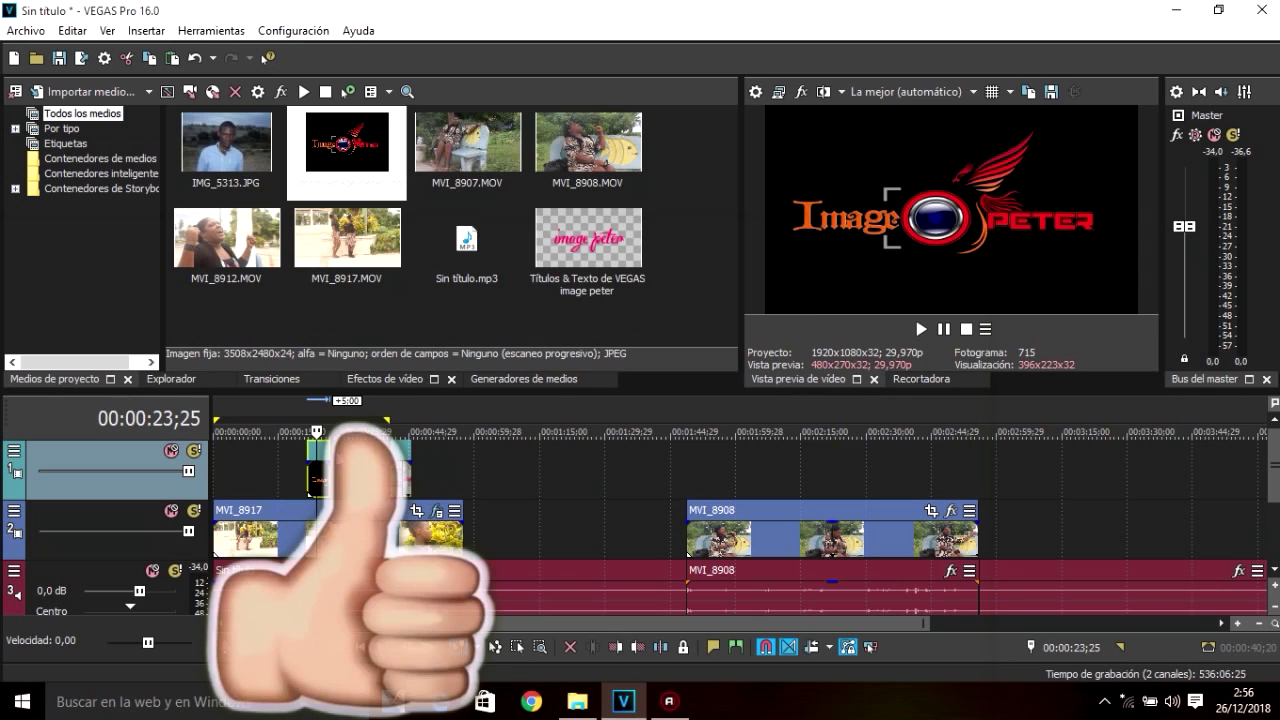
- Shrink the logo with Panoramización/Recorte to an Anchura of about 9.914 and Altura of 7.009, and place it in the frame's lower-right corner
scroll(329, 461, "up", 5)
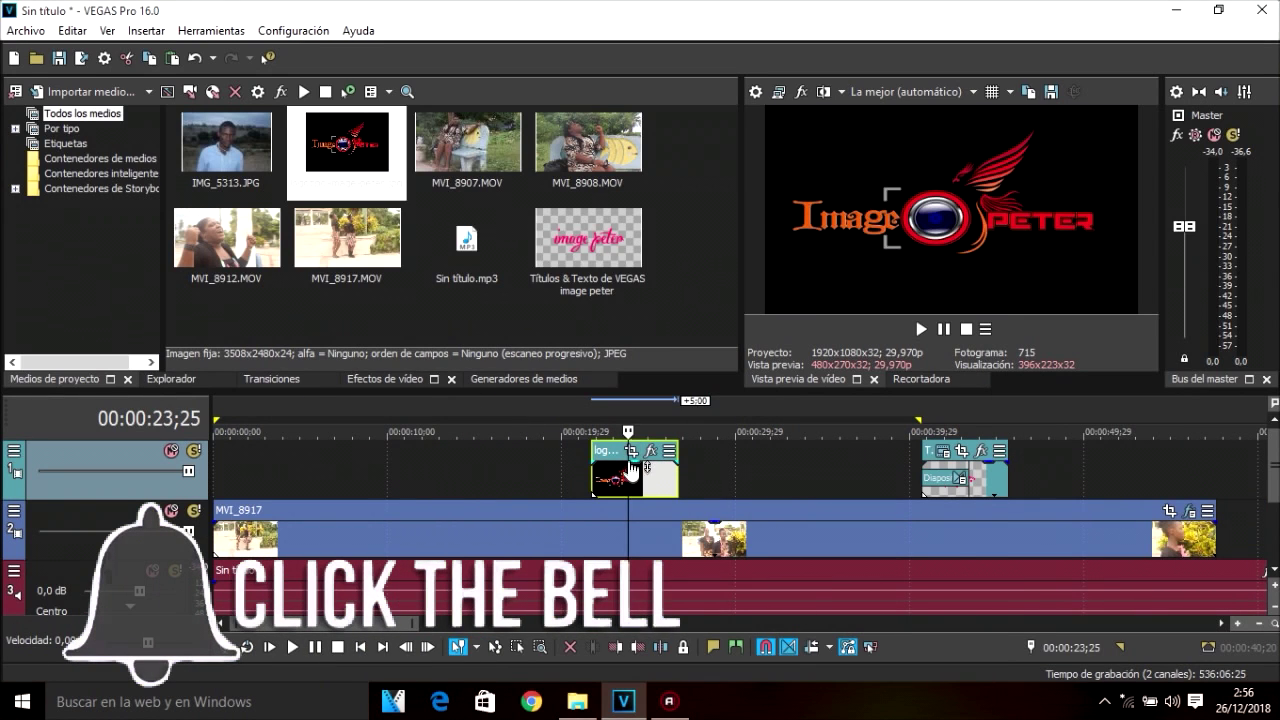
scroll(633, 455, "up", 2)
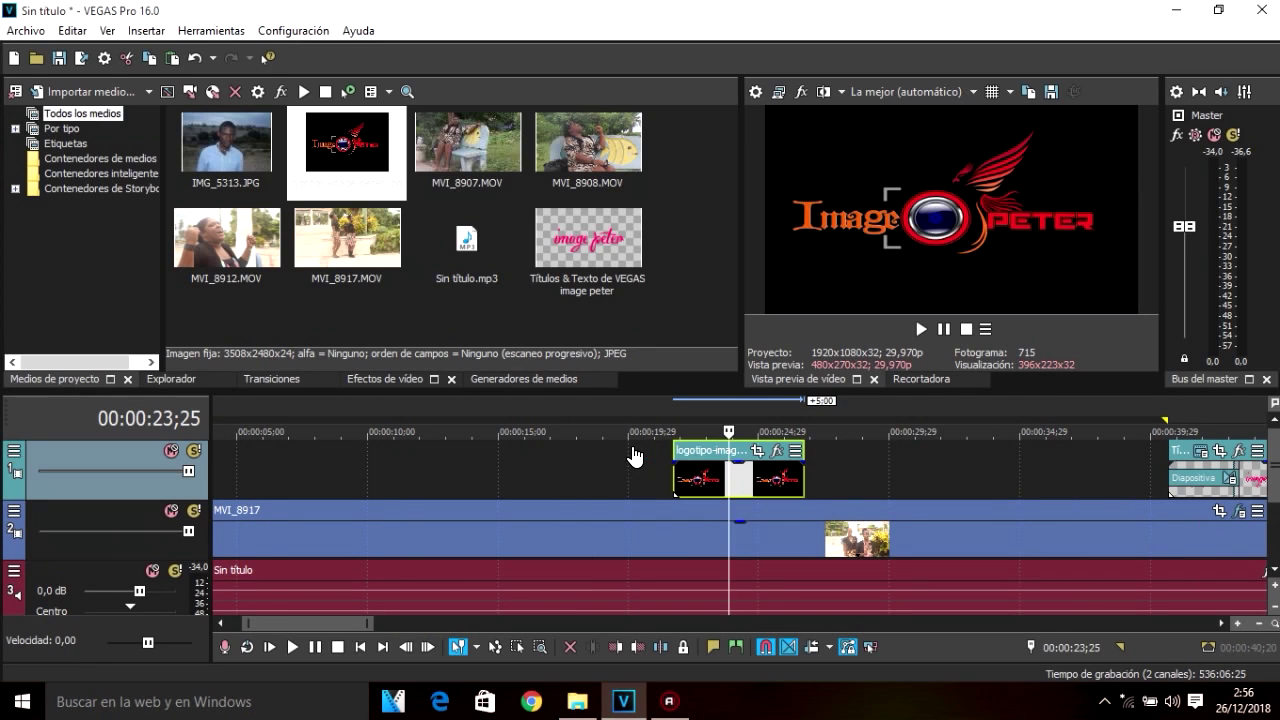
left_click(756, 455)
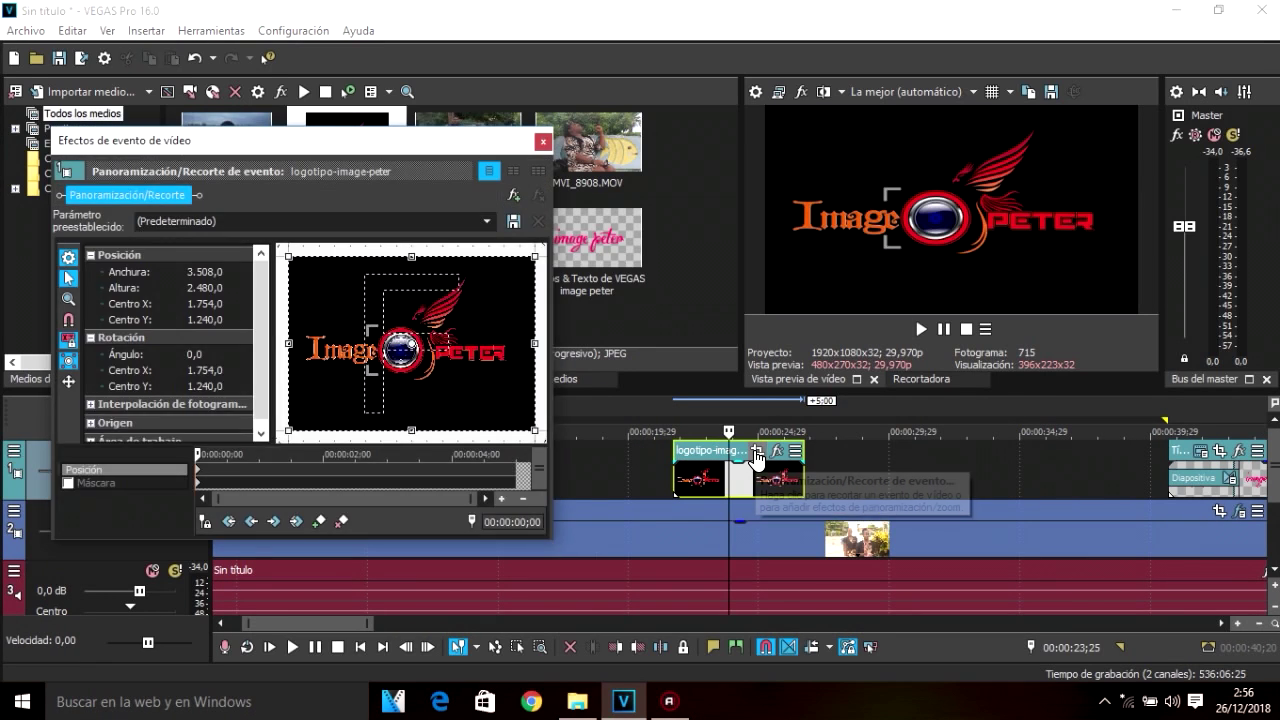
left_click_drag(537, 258, 868, 100)
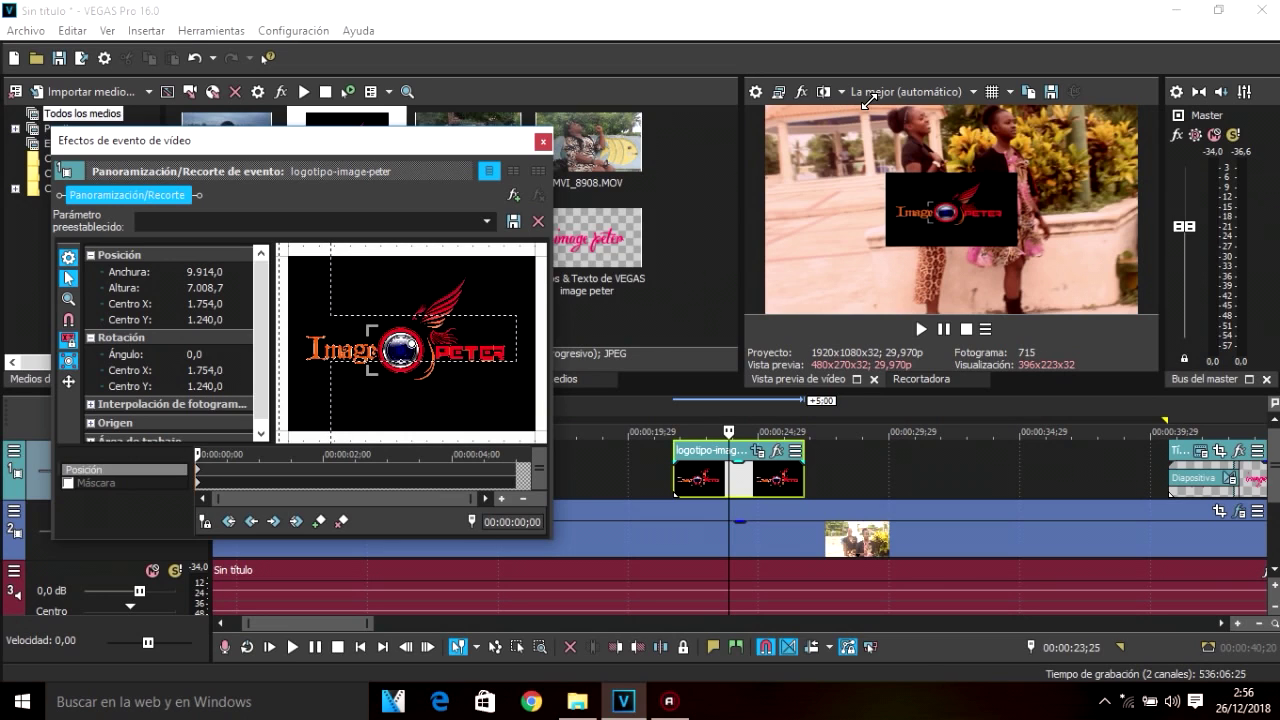
left_click_drag(397, 347, 185, 221)
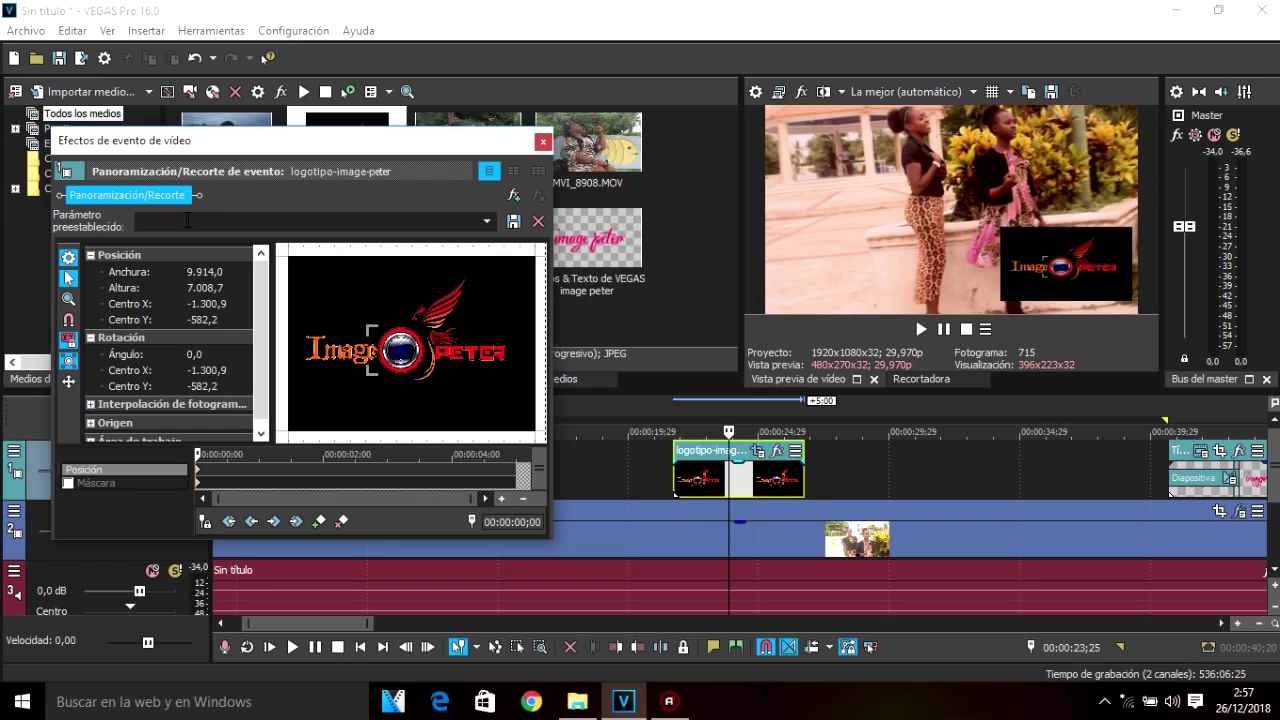
left_click(542, 142)
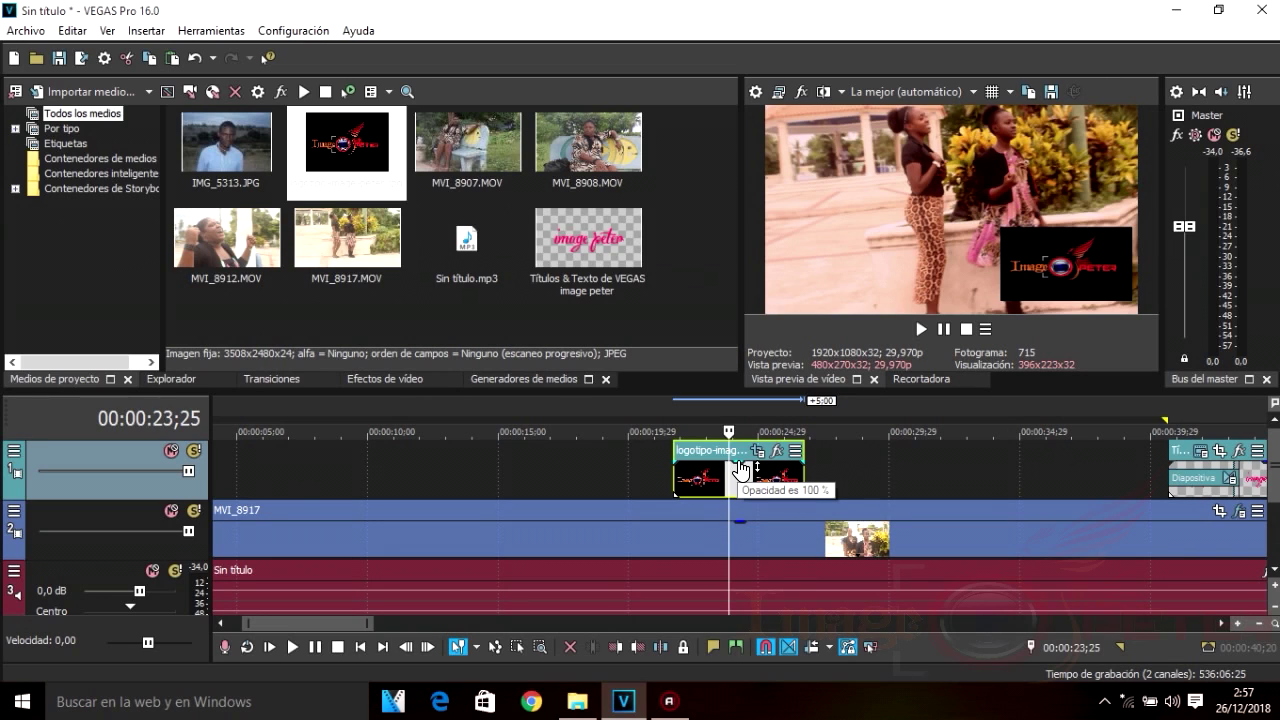
- Lower the logo event's opacity so it is semi-transparent over MVI_8917, and play it back to check the overlay
left_click_drag(741, 470, 741, 476)
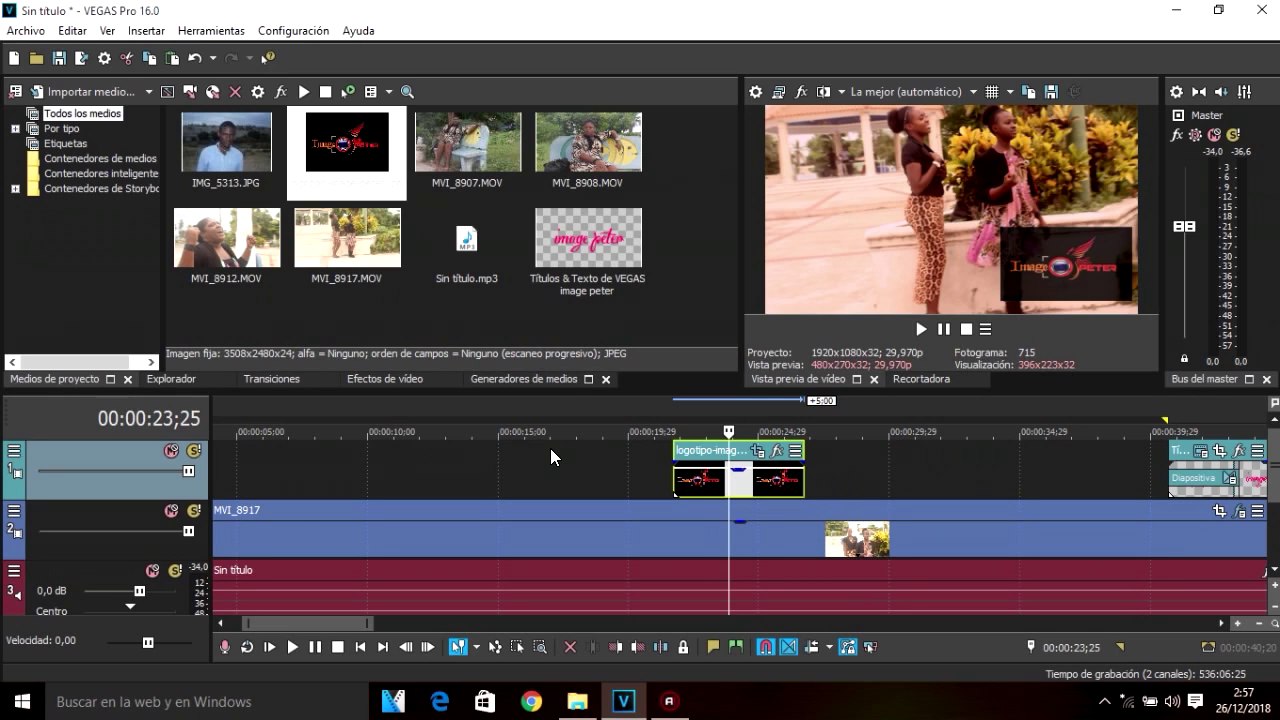
left_click(638, 464)
key("space")
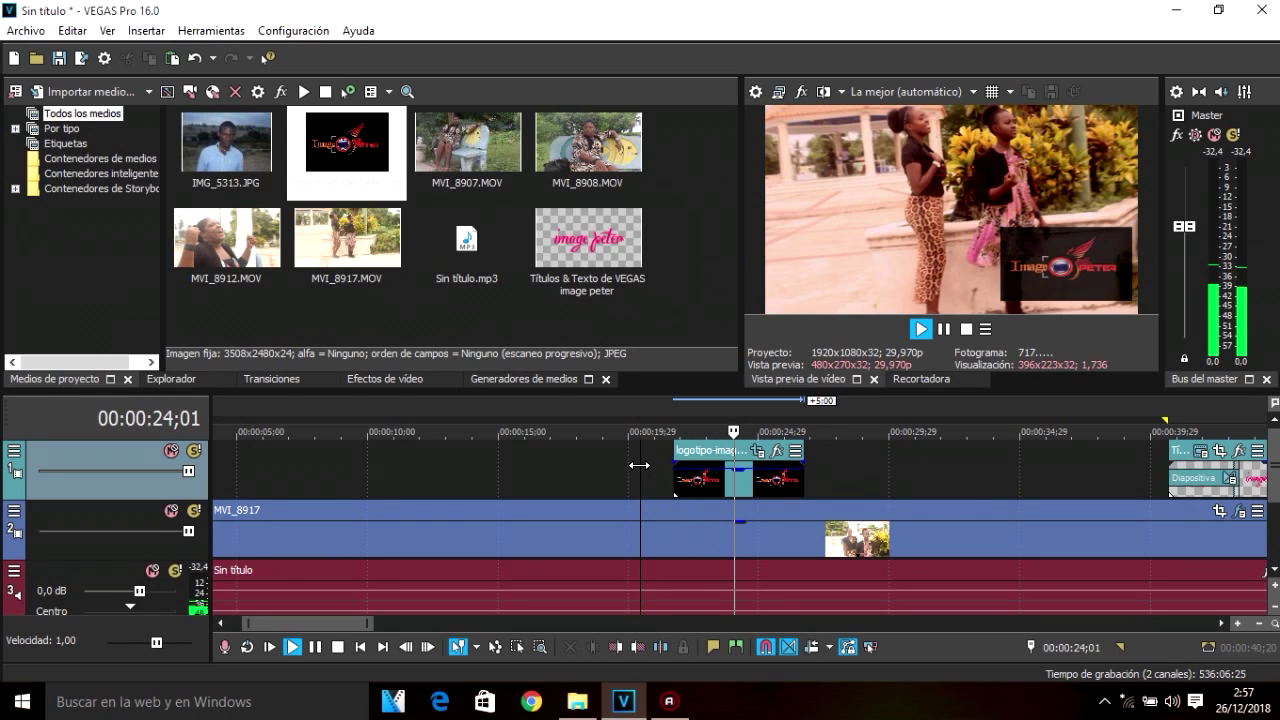
key("space")
key("space")
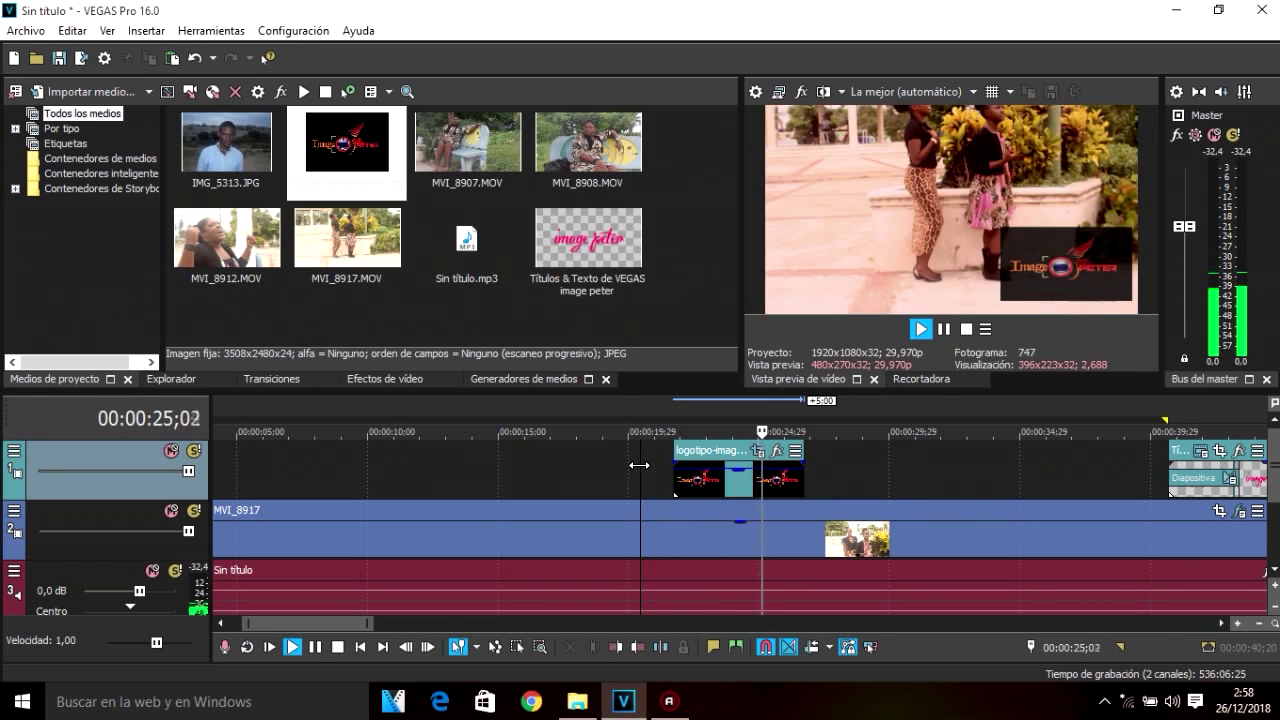
key("space")
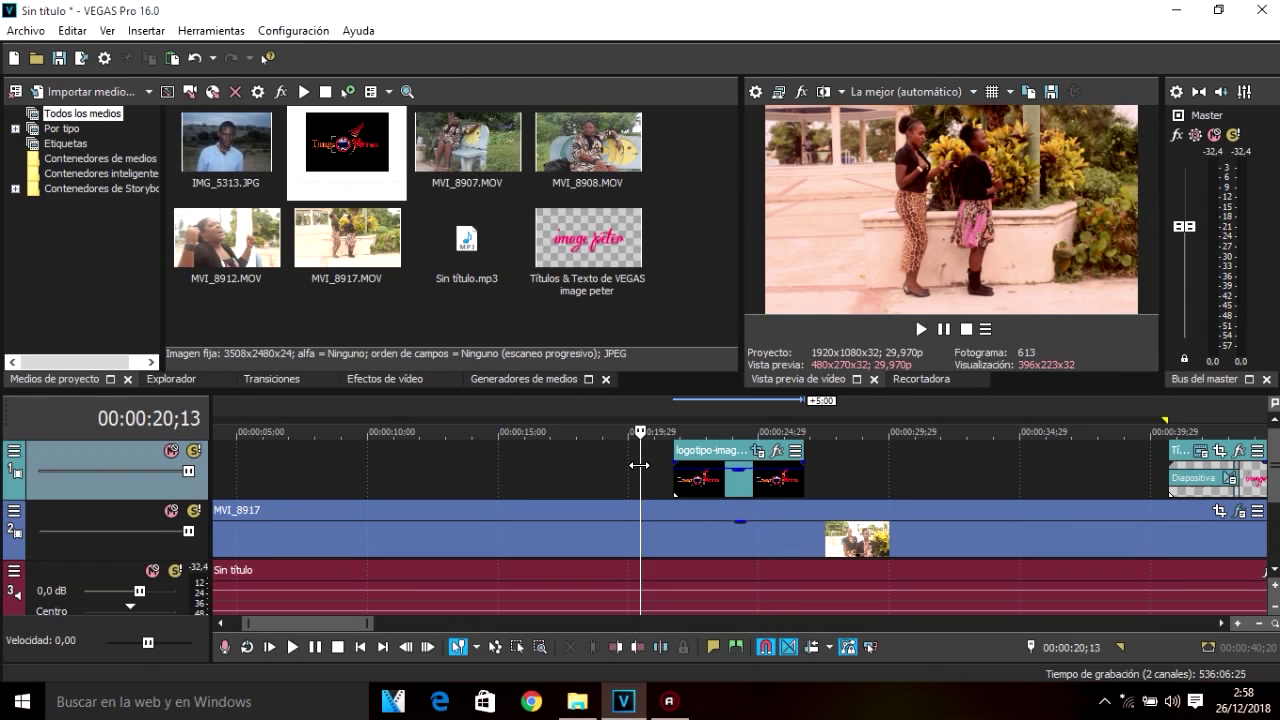
- Try a fade-in of 00:00:01;05 on the logo event and play it back from 00:00:20;13
left_click_drag(665, 462, 700, 479)
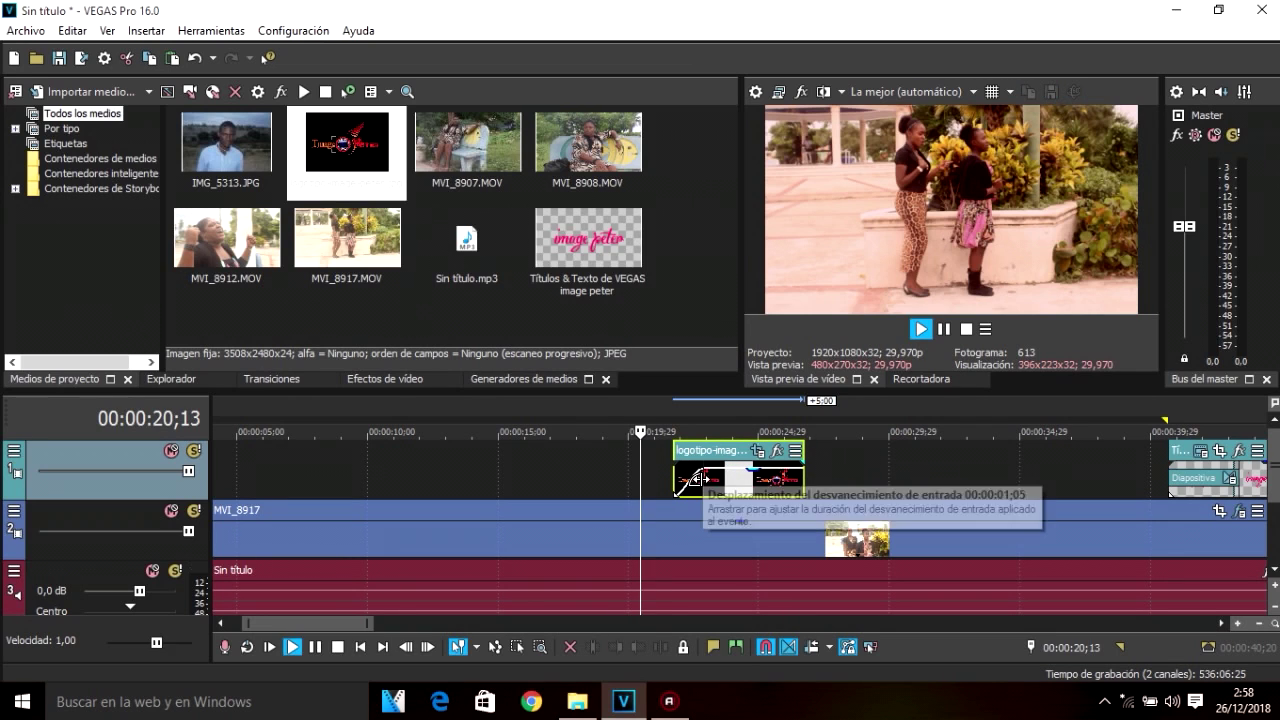
key("space")
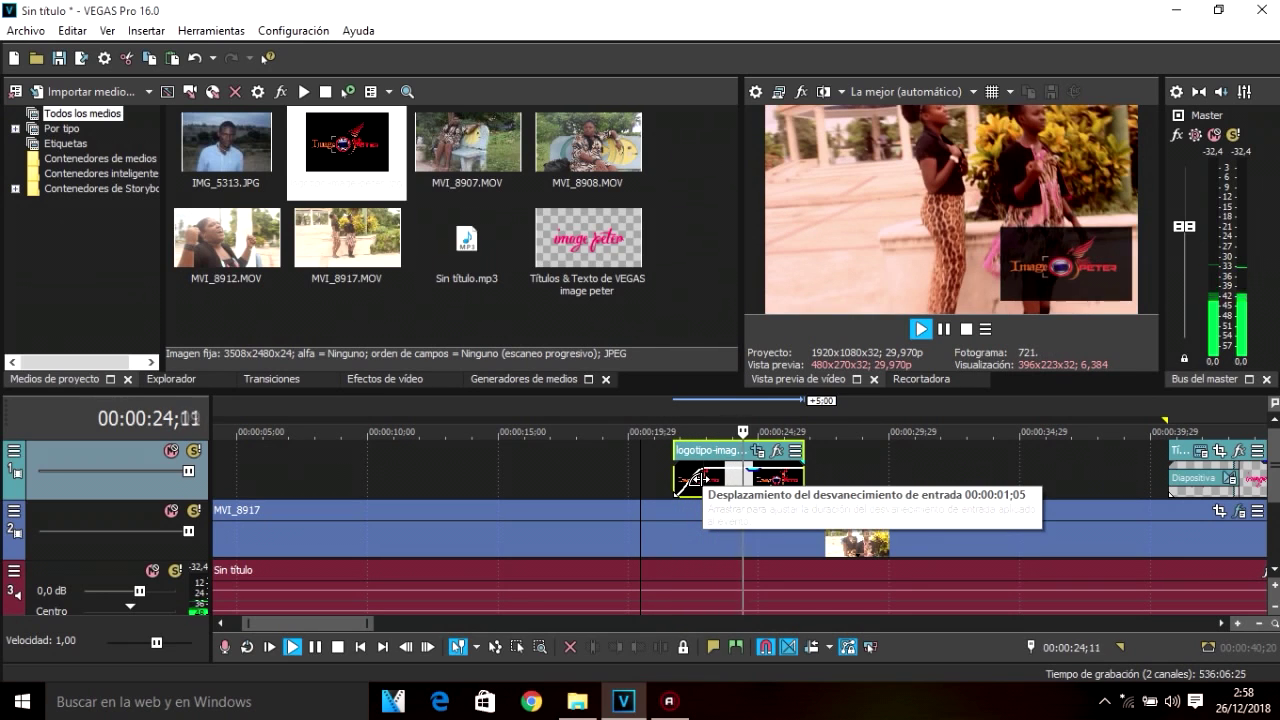
key("space")
key("space")
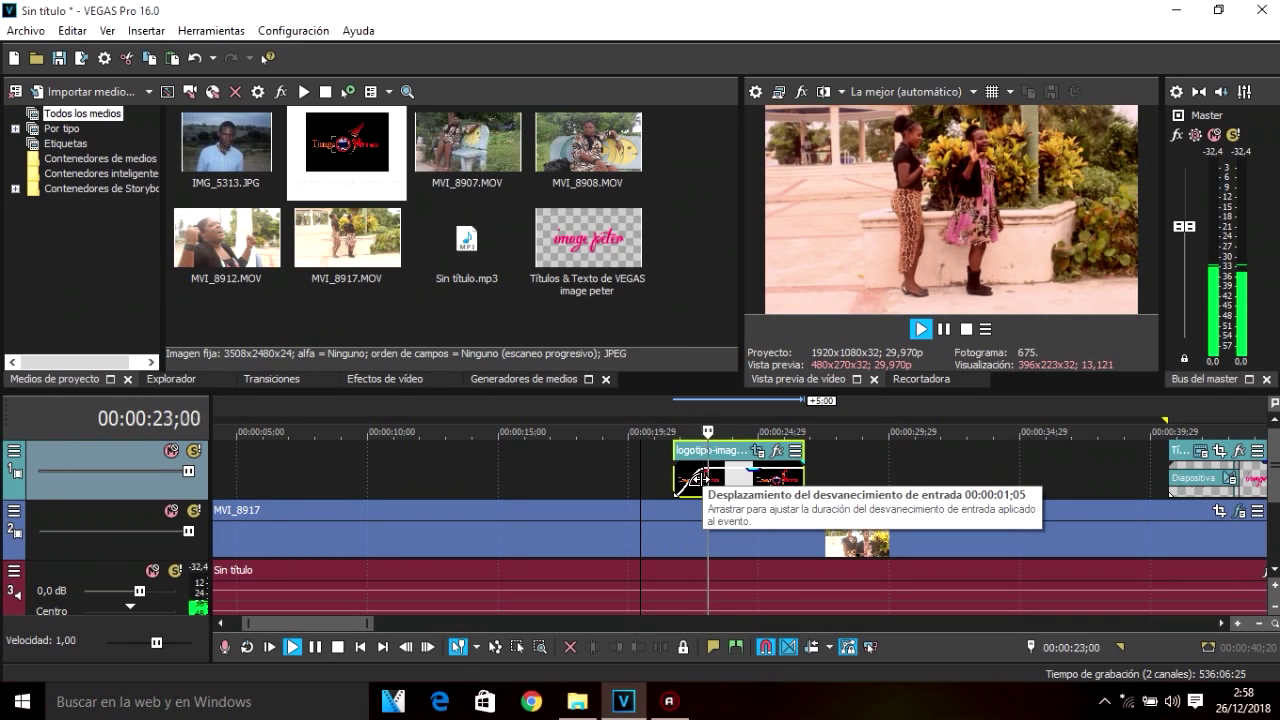
key("space")
- Extend the logo event's fade-in to 00:00:03;18 and preview it
left_click_drag(697, 481, 765, 490)
key("space")
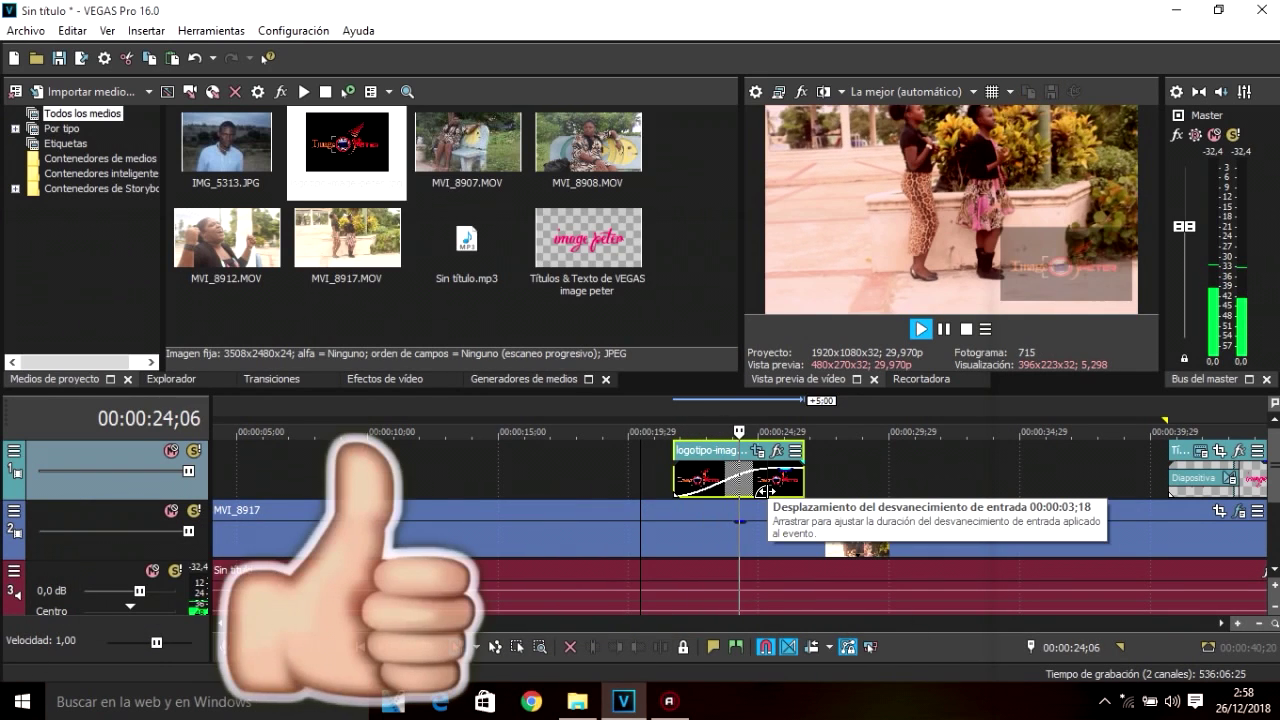
key("space")
- Select the time range from 00:00:00;00 to 00:00:57;17 on the timeline, covering the whole MVI_8917 clip
scroll(766, 490, "down", 6)
scroll(766, 490, "down", 2)
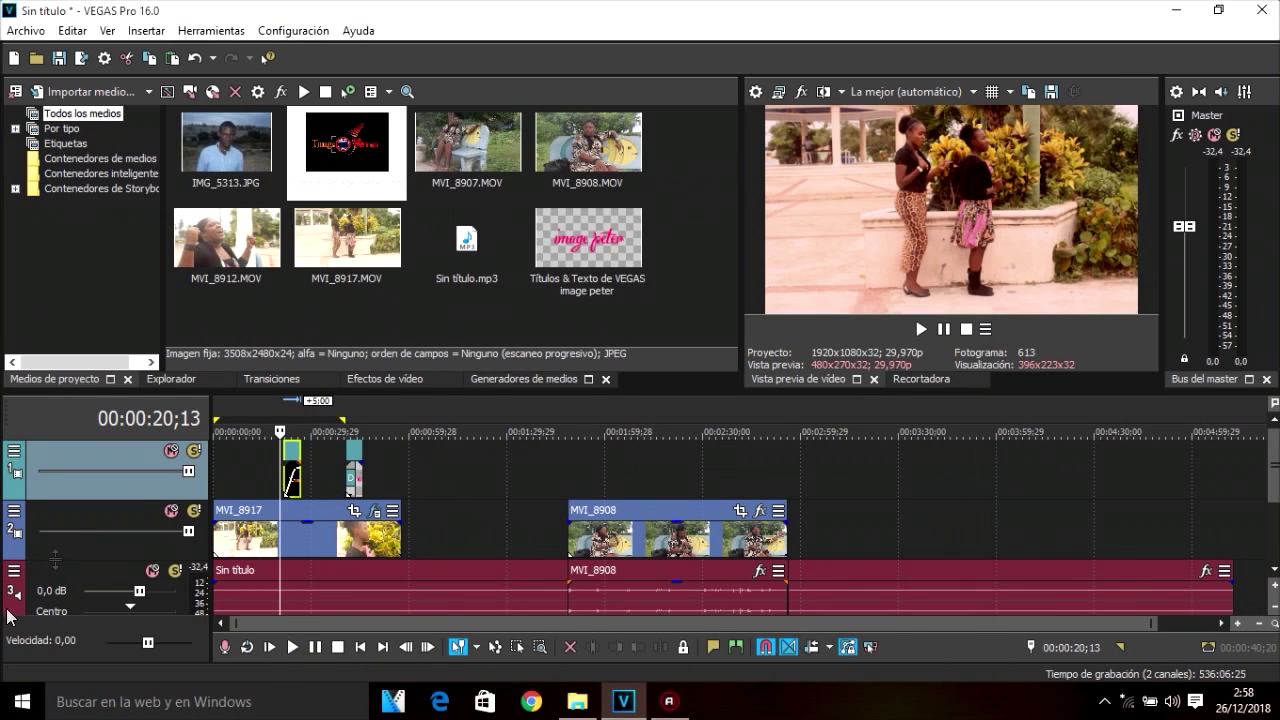
left_click(312, 484)
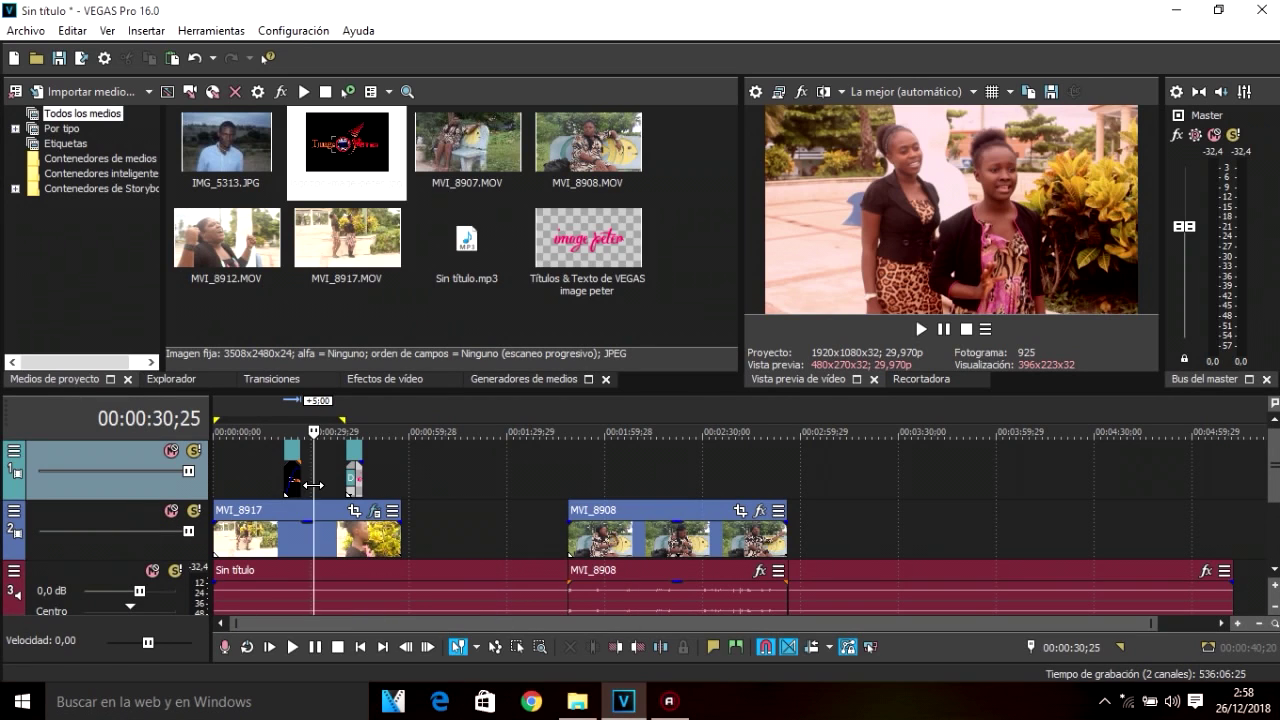
key("ctrl+a")
left_click_drag(266, 549, 230, 510)
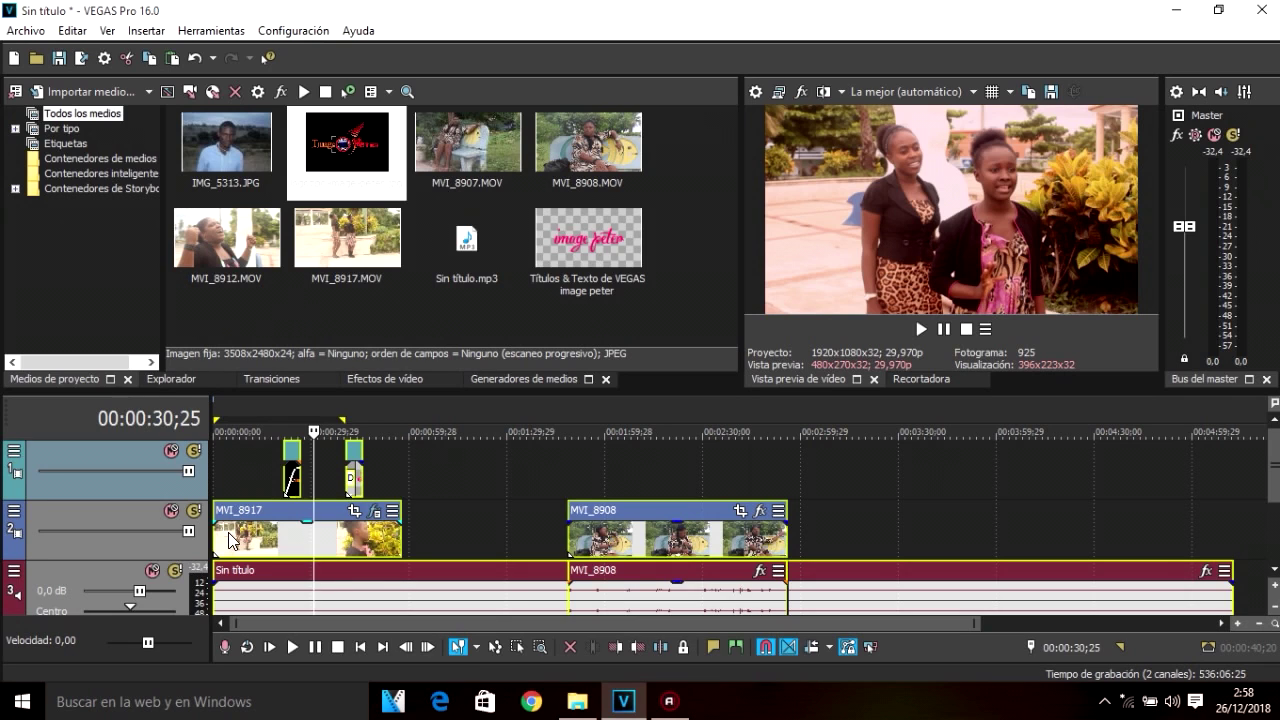
left_click(402, 476)
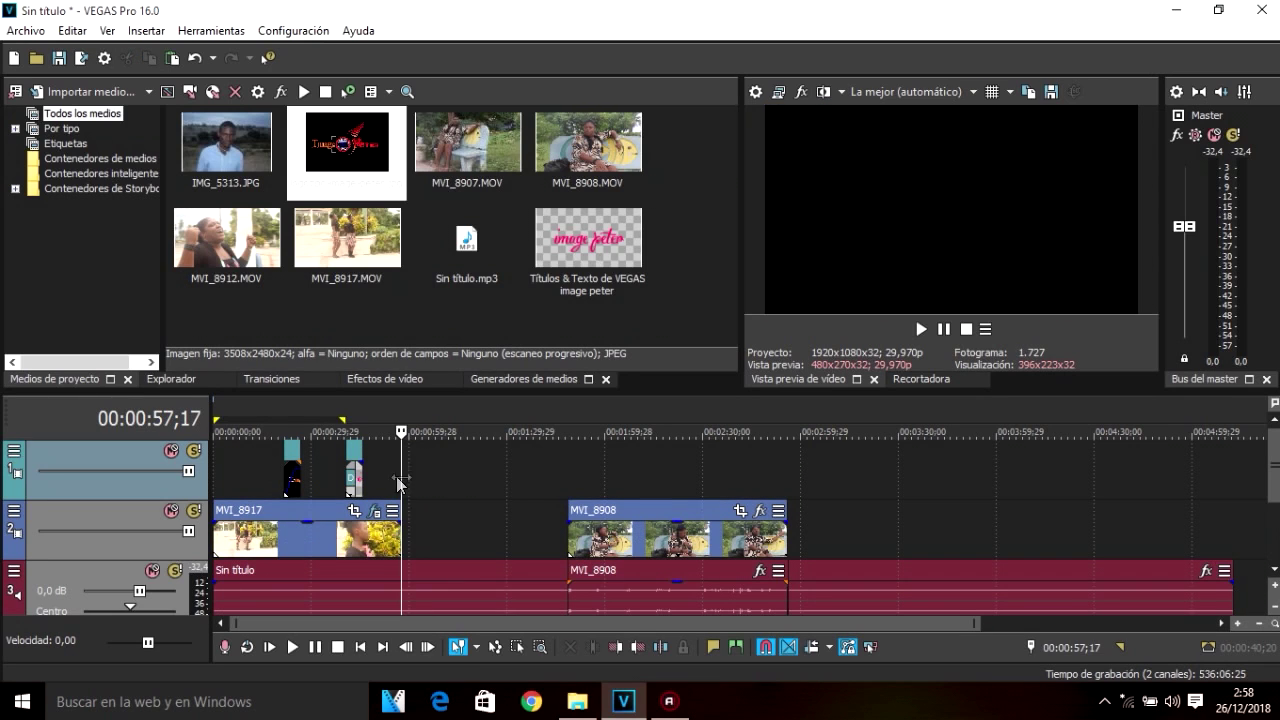
left_click(383, 470)
left_click(327, 480)
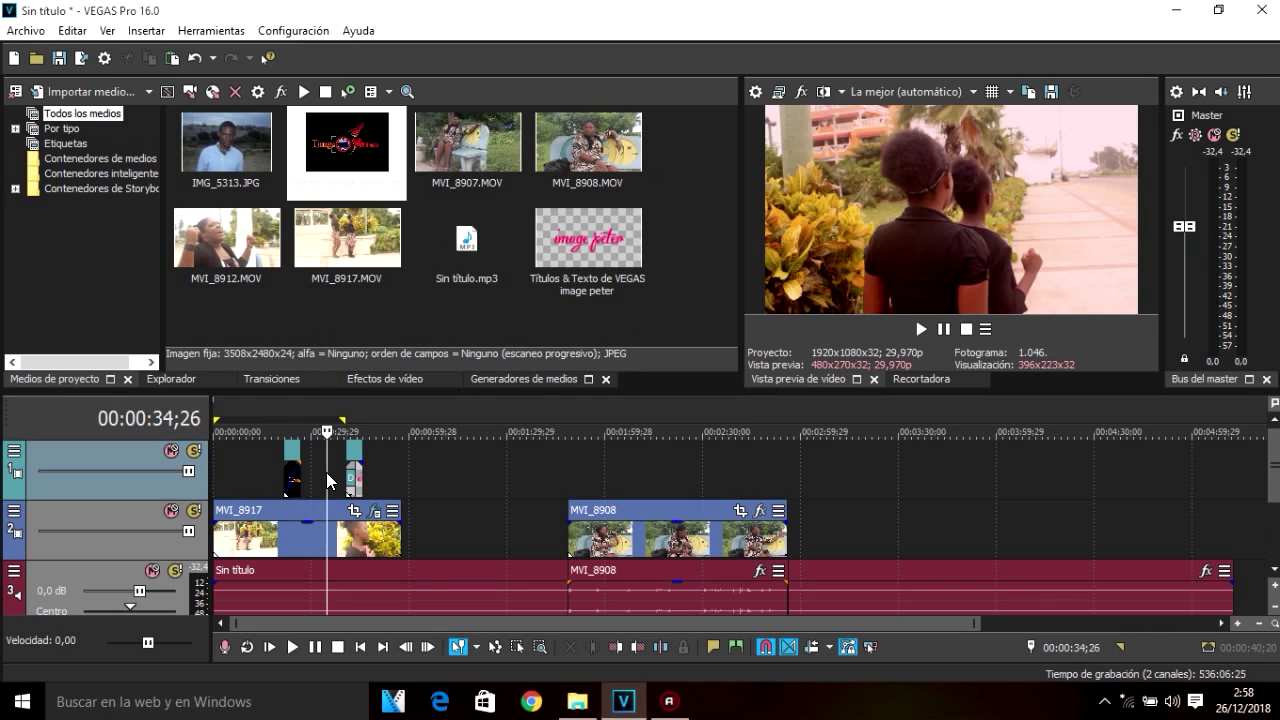
left_click(400, 490)
left_click_drag(396, 490, 198, 462)
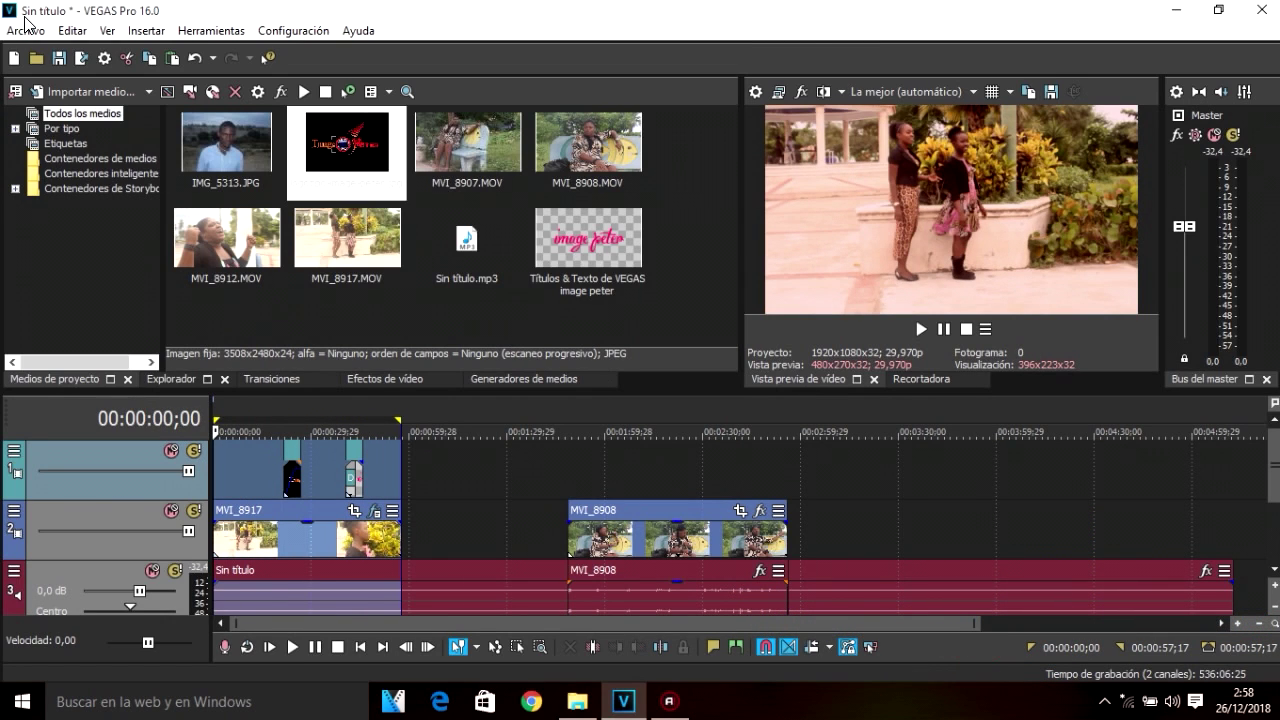
- Open the Renderizar como settings for the selected time range
left_click(27, 24)
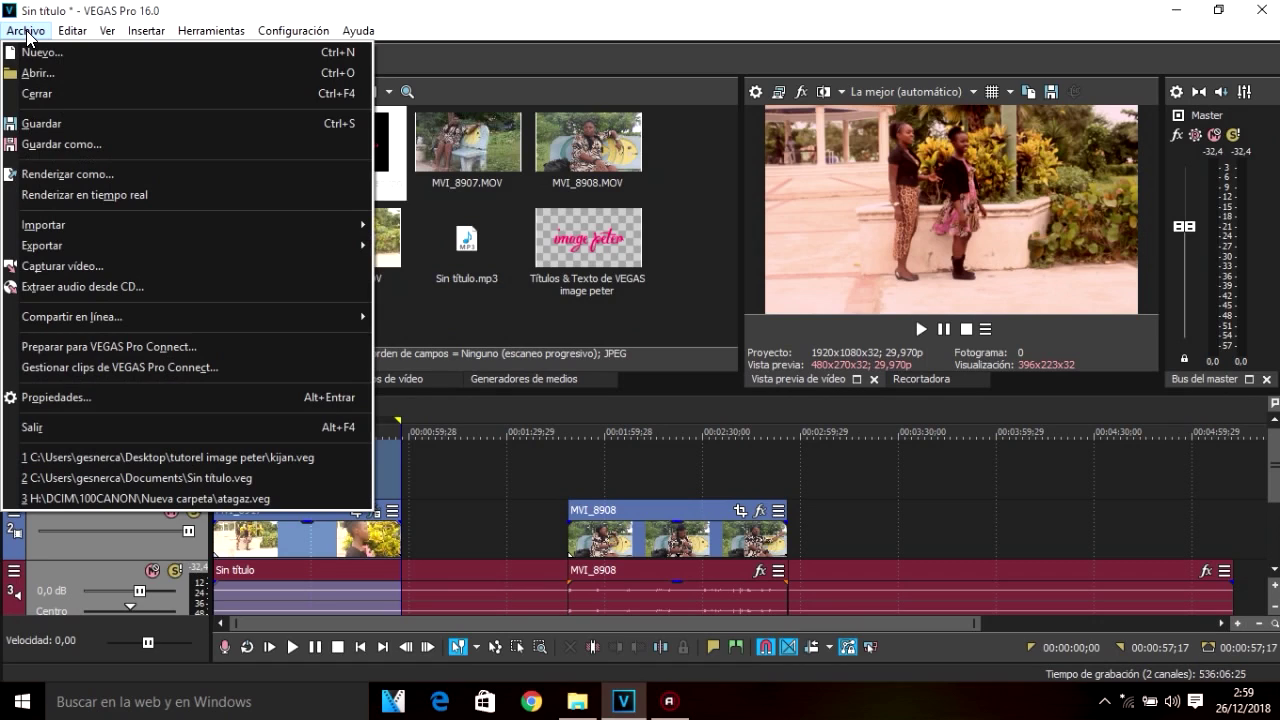
left_click(52, 168)
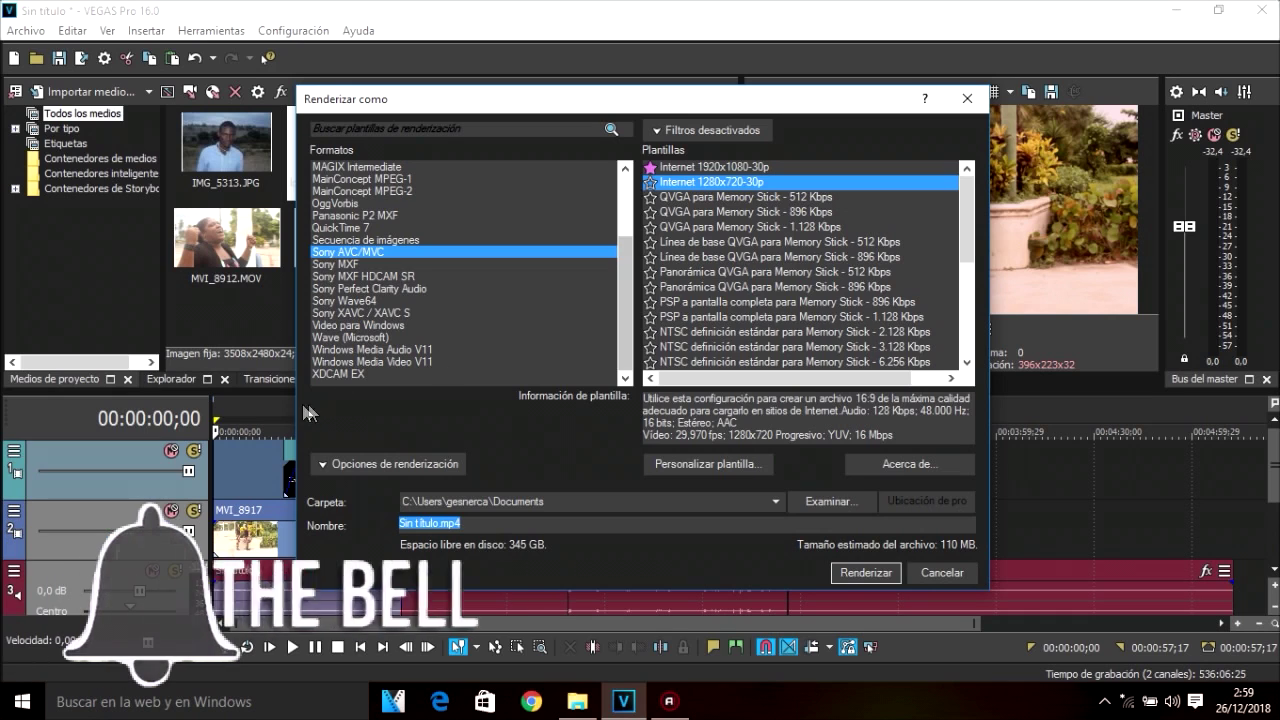
- Compare the Windows Media Video V11 HD 720 and HD 1080 templates, and view the Sony XAVC / XAVC S format's templates
left_click(338, 362)
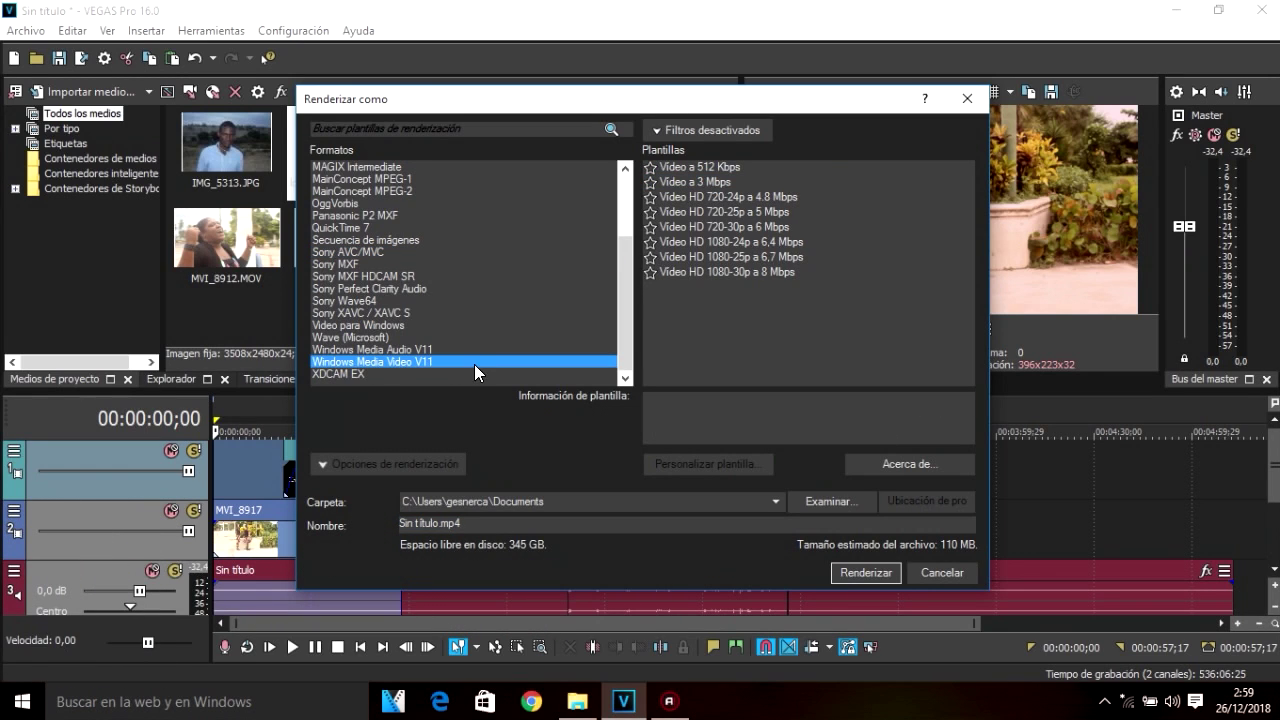
left_click(720, 211)
left_click(706, 197)
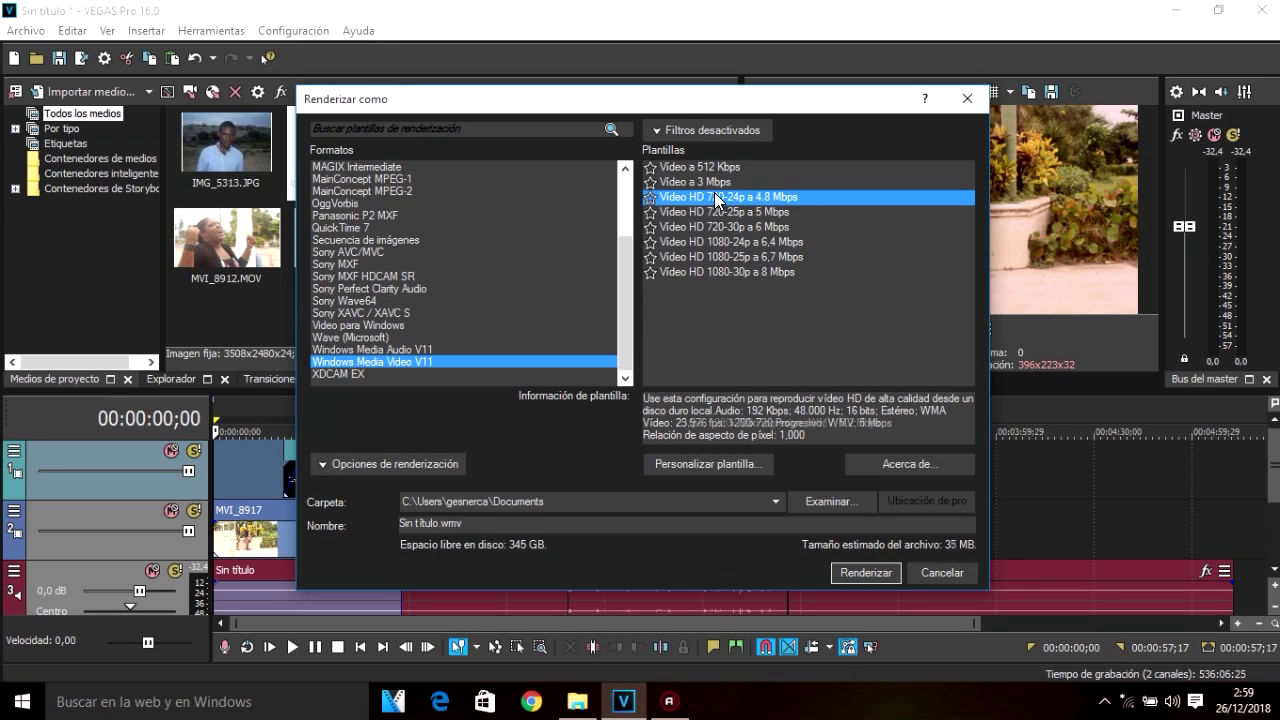
left_click(702, 226)
left_click(697, 197)
left_click(696, 242)
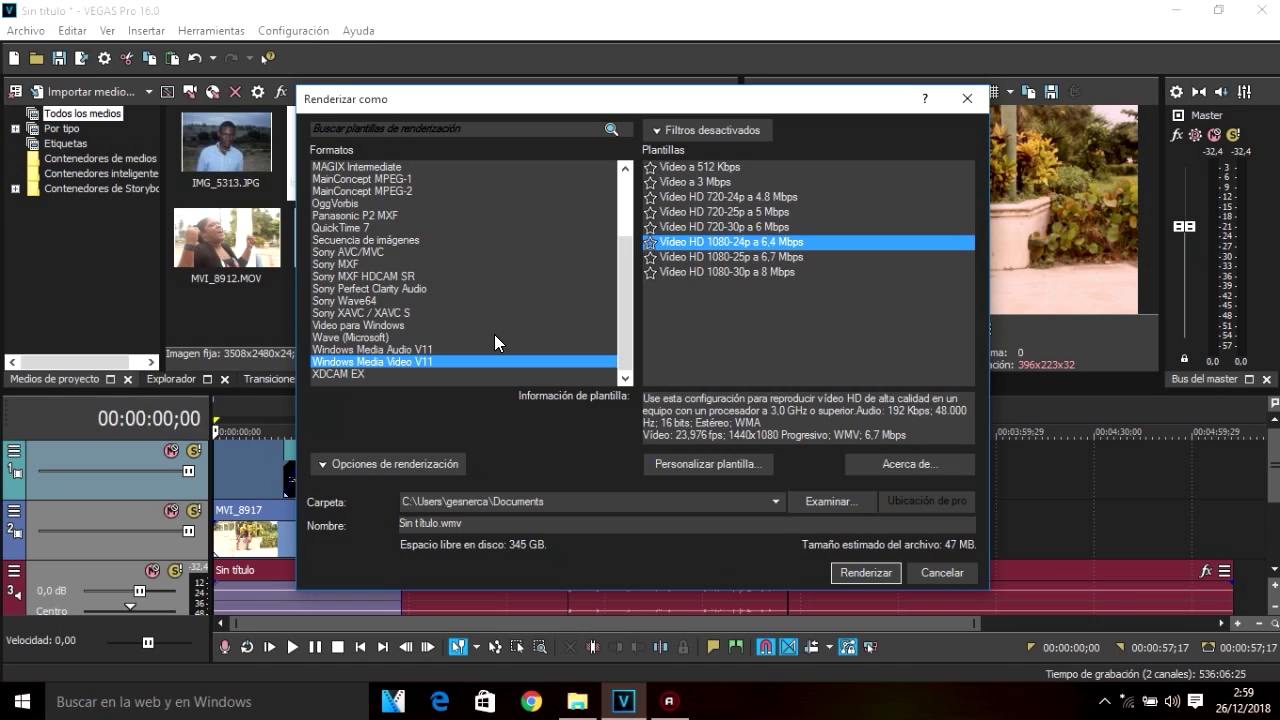
left_click(710, 257)
left_click(710, 272)
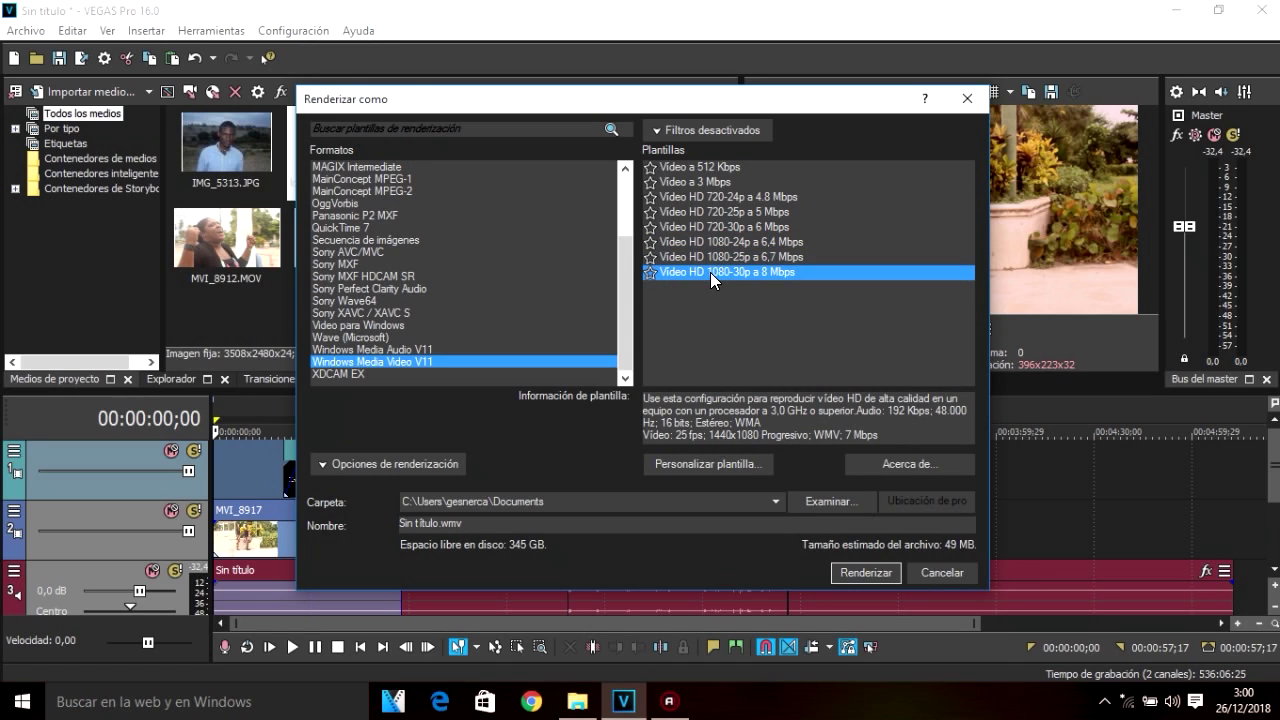
left_click(718, 192)
left_click(713, 212)
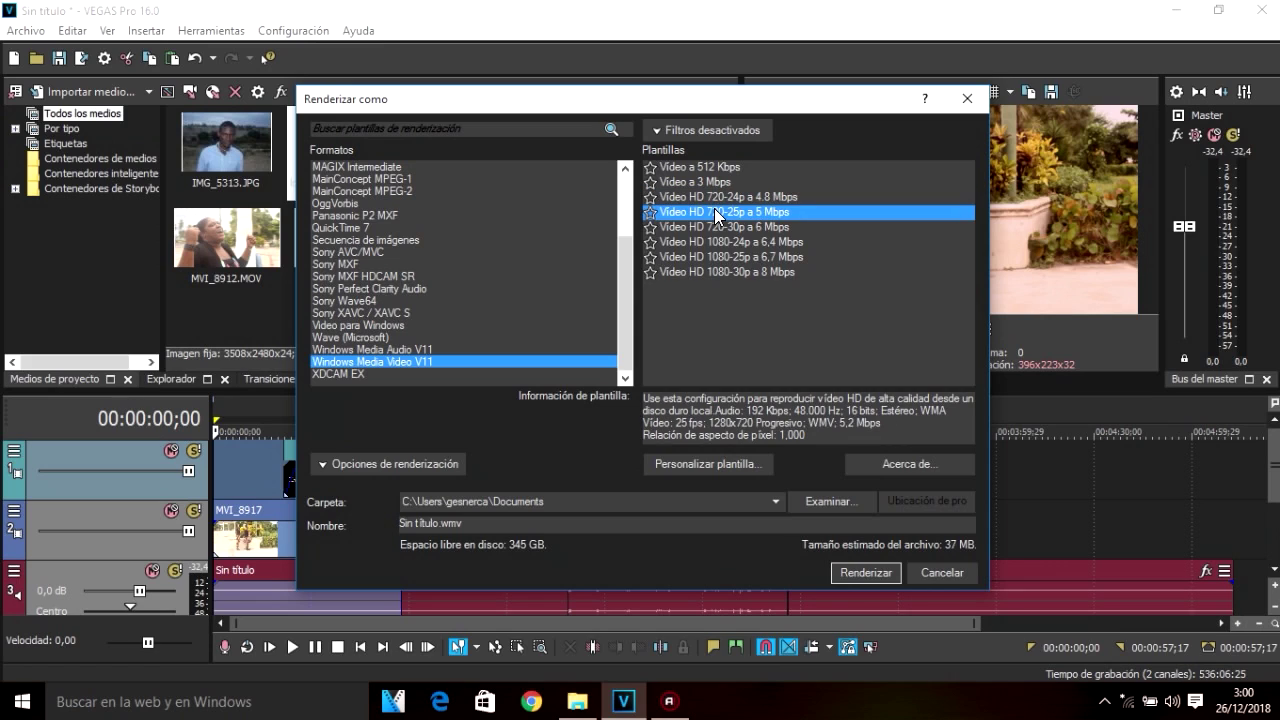
left_click(712, 227)
left_click(708, 257)
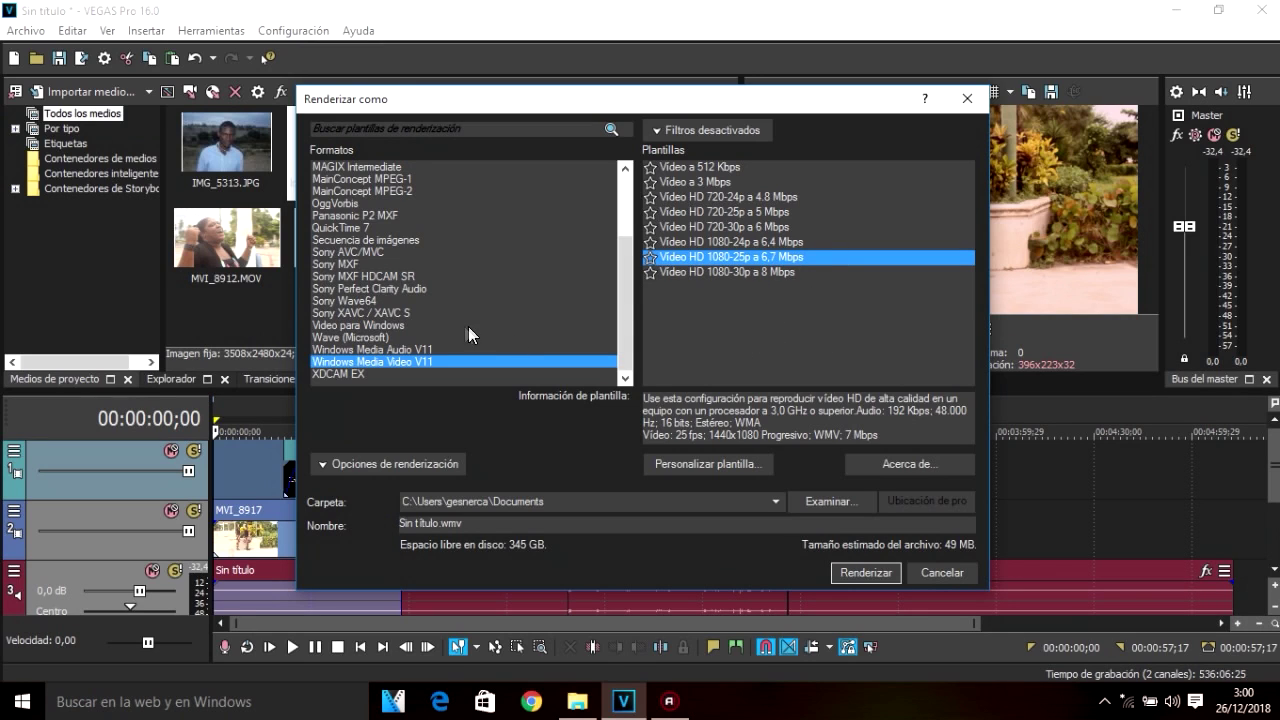
left_click(352, 314)
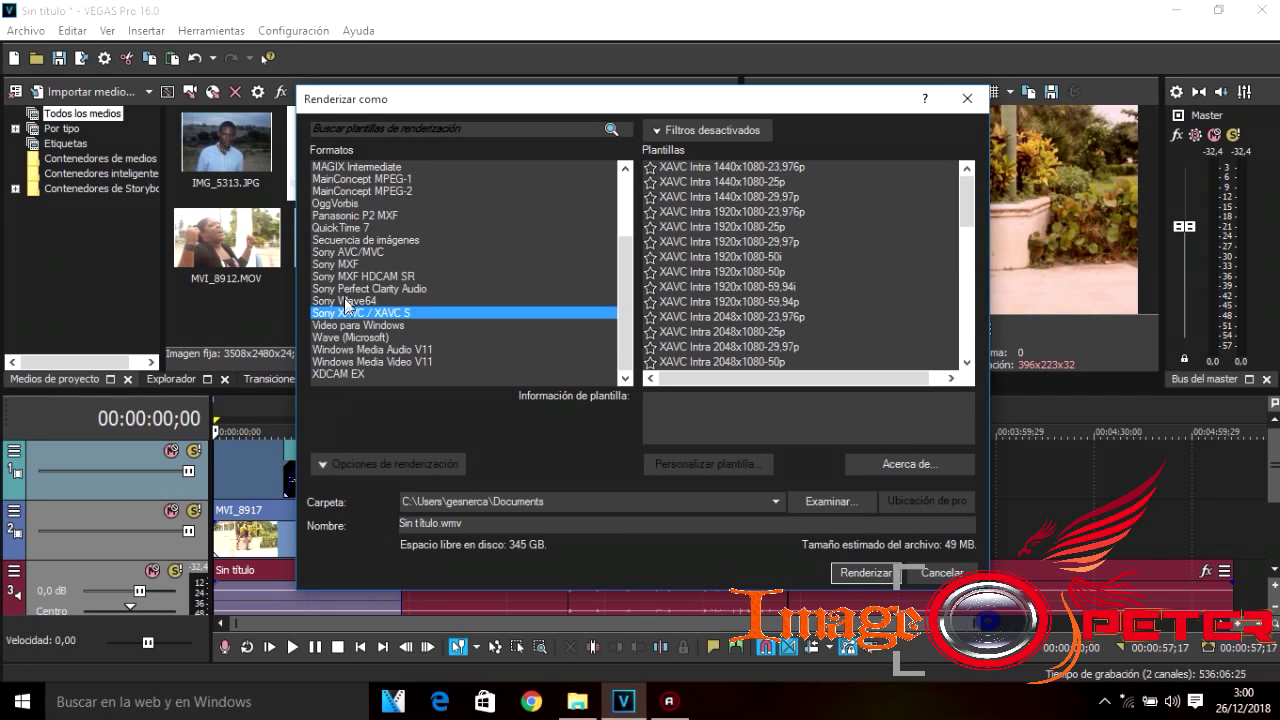
- Choose the Sony AVC/MVC format with the Internet 1280x720-30p template and mark that template as a favourite
left_click(350, 250)
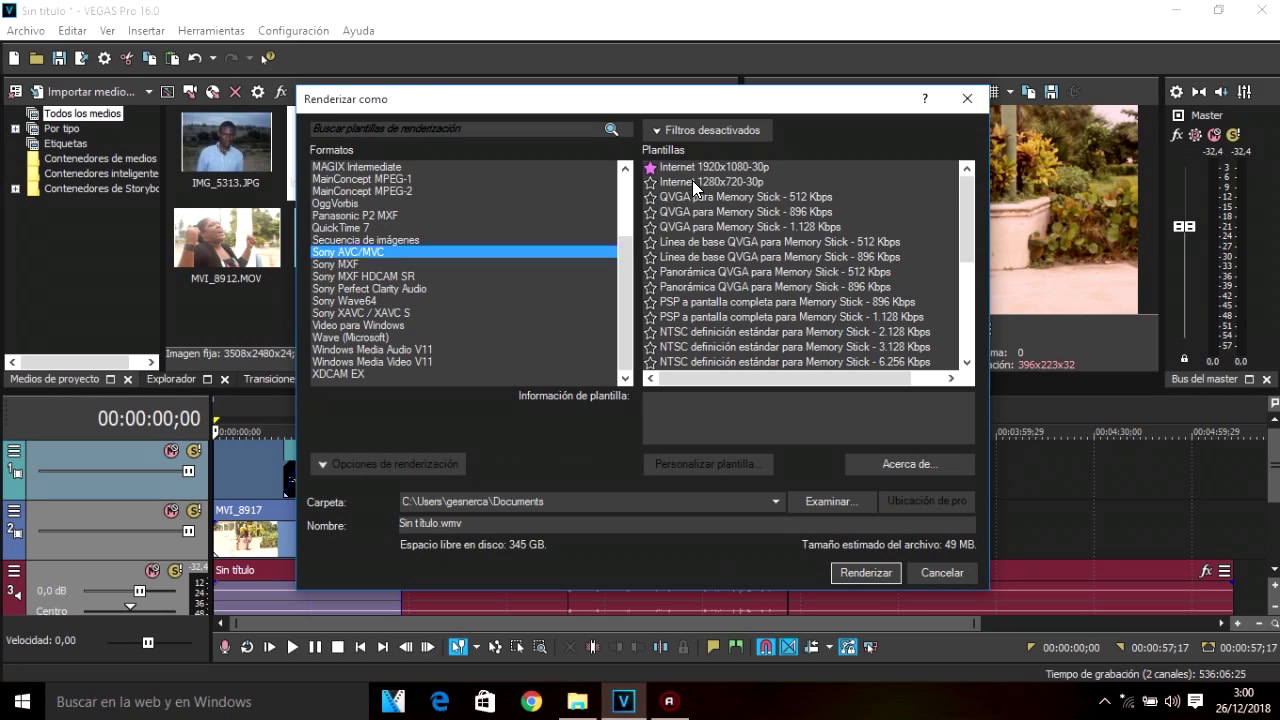
left_click(692, 180)
left_click(650, 182)
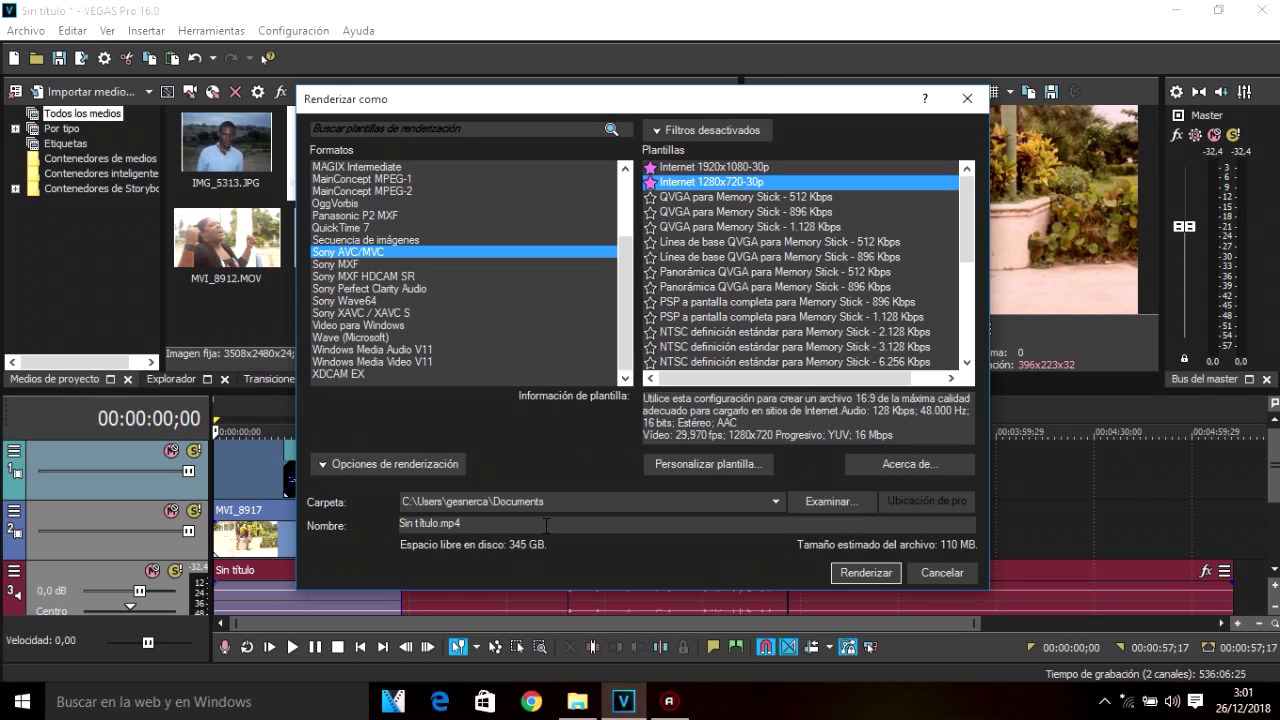
- Replace the output file name with "image peter"
key("BackSpace")
key("BackSpace")
key("BackSpace")
key("BackSpace")
key("BackSpace")
key("BackSpace")
key("BackSpace")
key("BackSpace")
key("BackSpace")
key("BackSpace")
key("BackSpace")
key("BackSpace")
key("BackSpace")
type("image peter")
- Set the output location to the tutorel image peter folder on the Escritorio and start rendering
left_click(846, 504)
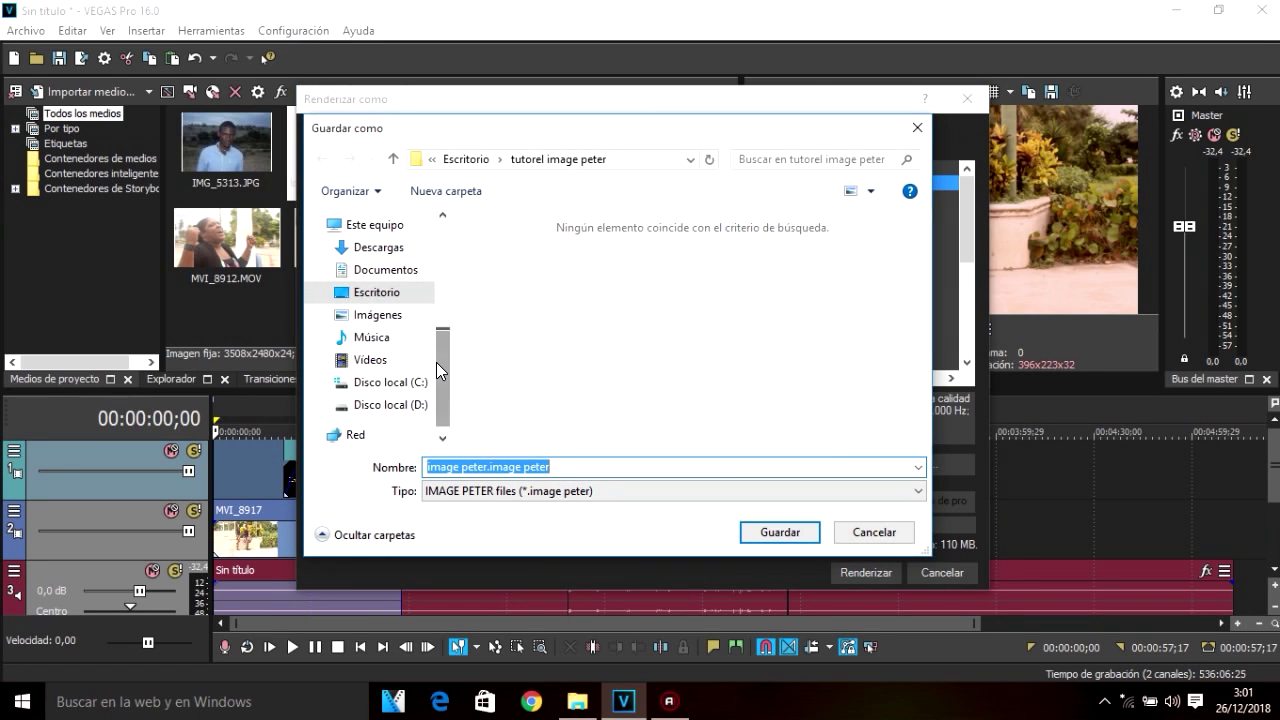
left_click_drag(436, 366, 434, 344)
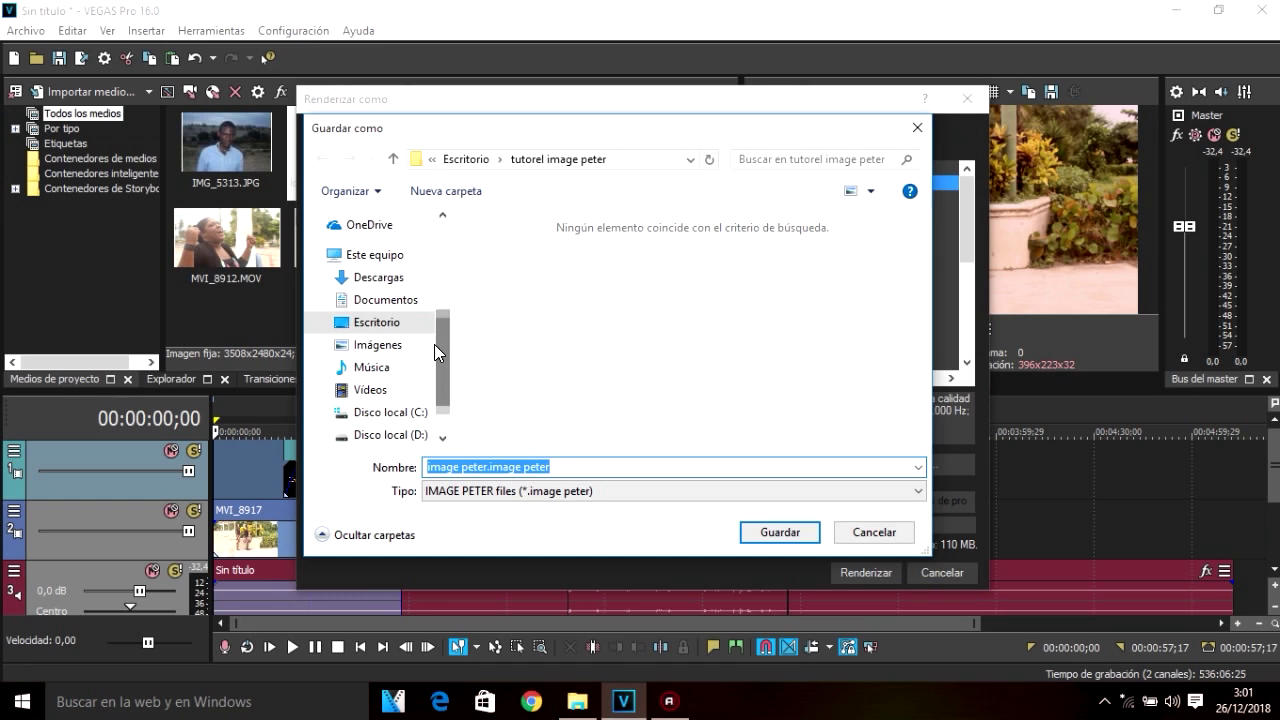
left_click(376, 324)
left_click_drag(922, 250, 928, 288)
double_click(755, 402)
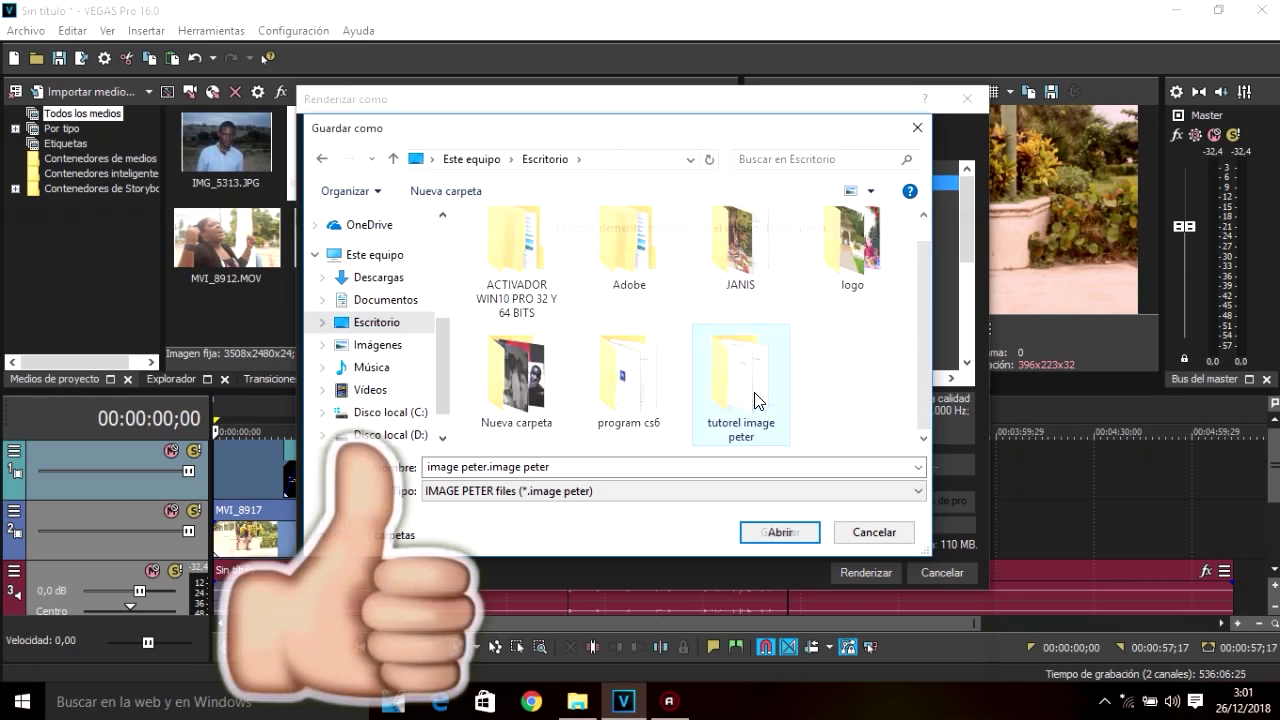
left_click(774, 528)
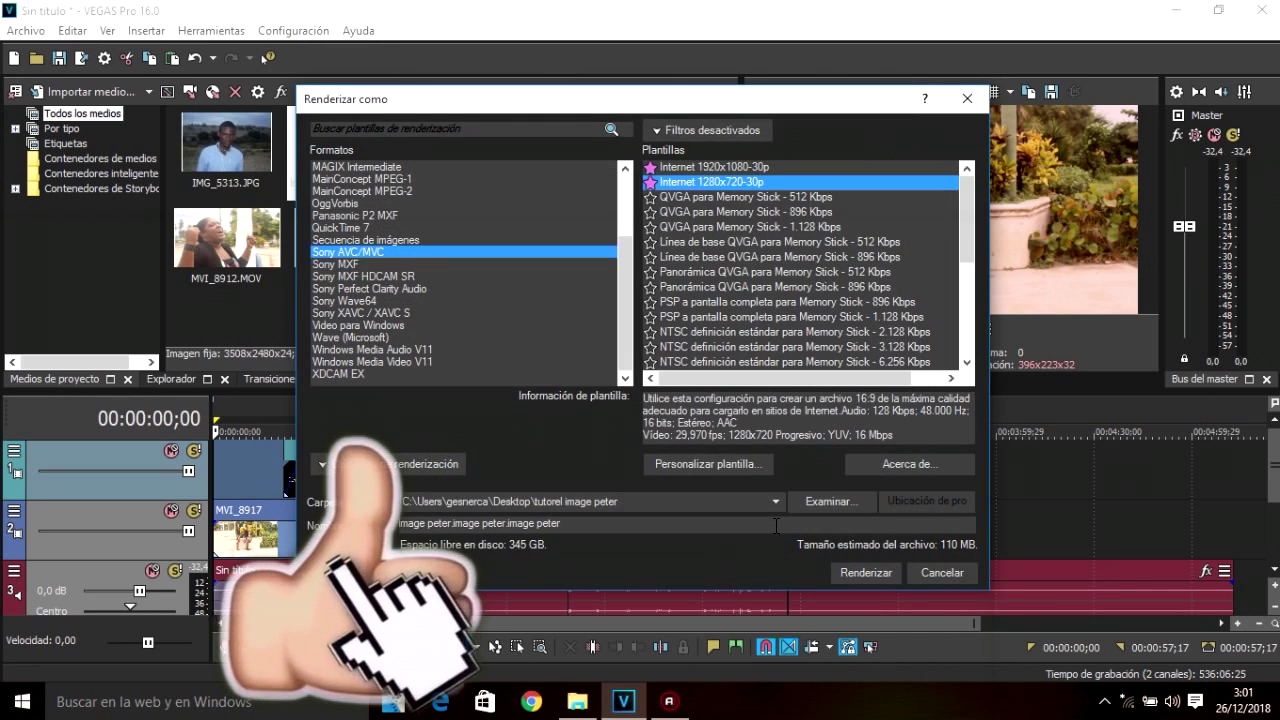
left_click(864, 572)
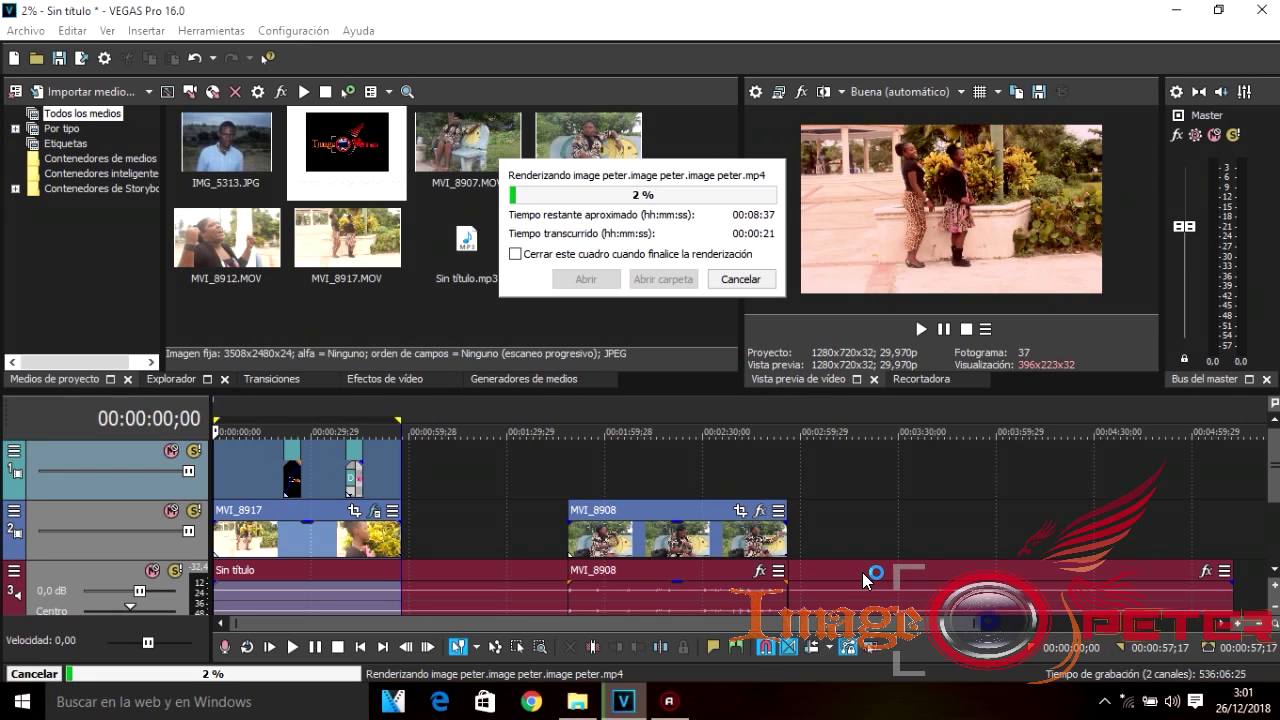
- Switch to File Explorer, view the system properties of Este equipo to check the computer's specifications, and close both windows
left_click(577, 701)
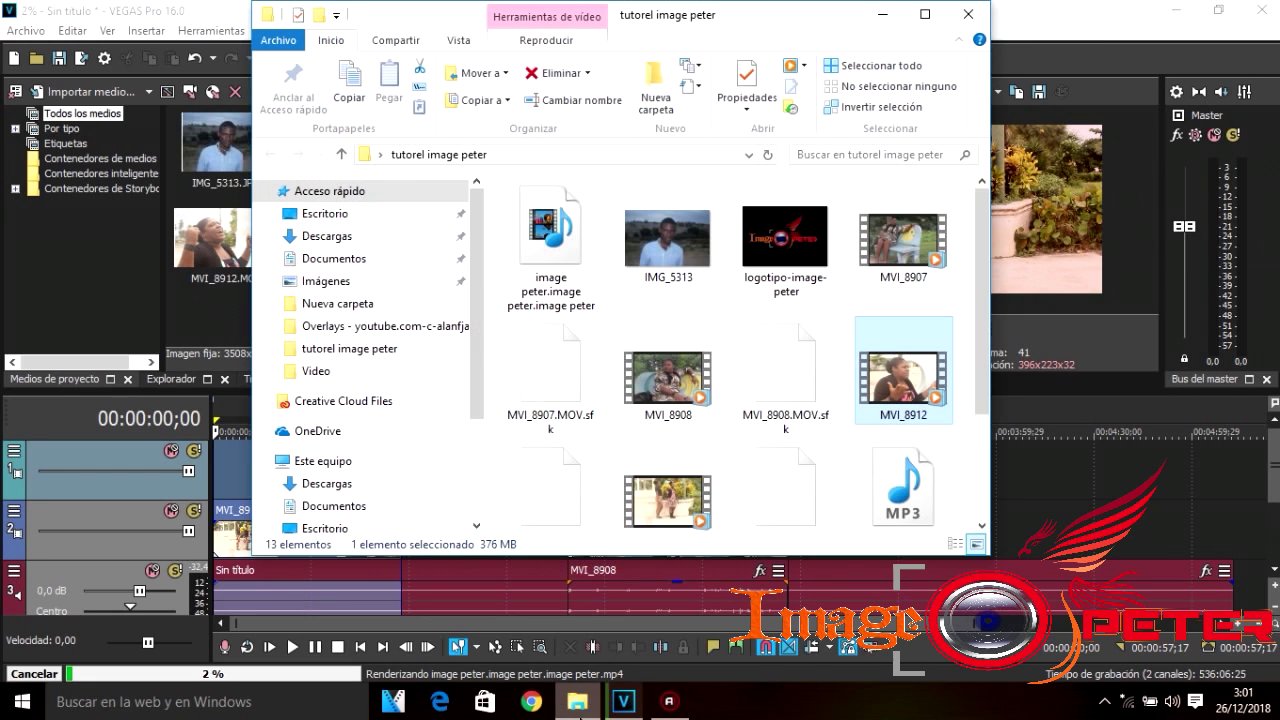
left_click(343, 463)
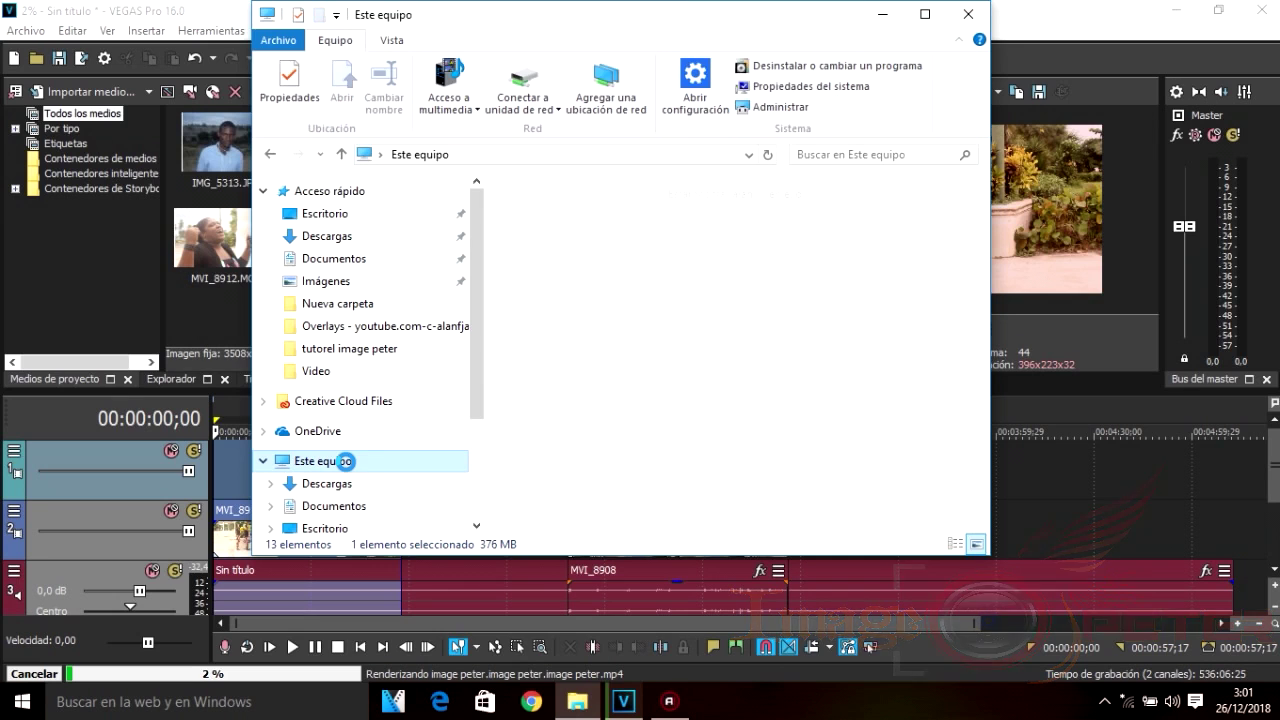
right_click(346, 464)
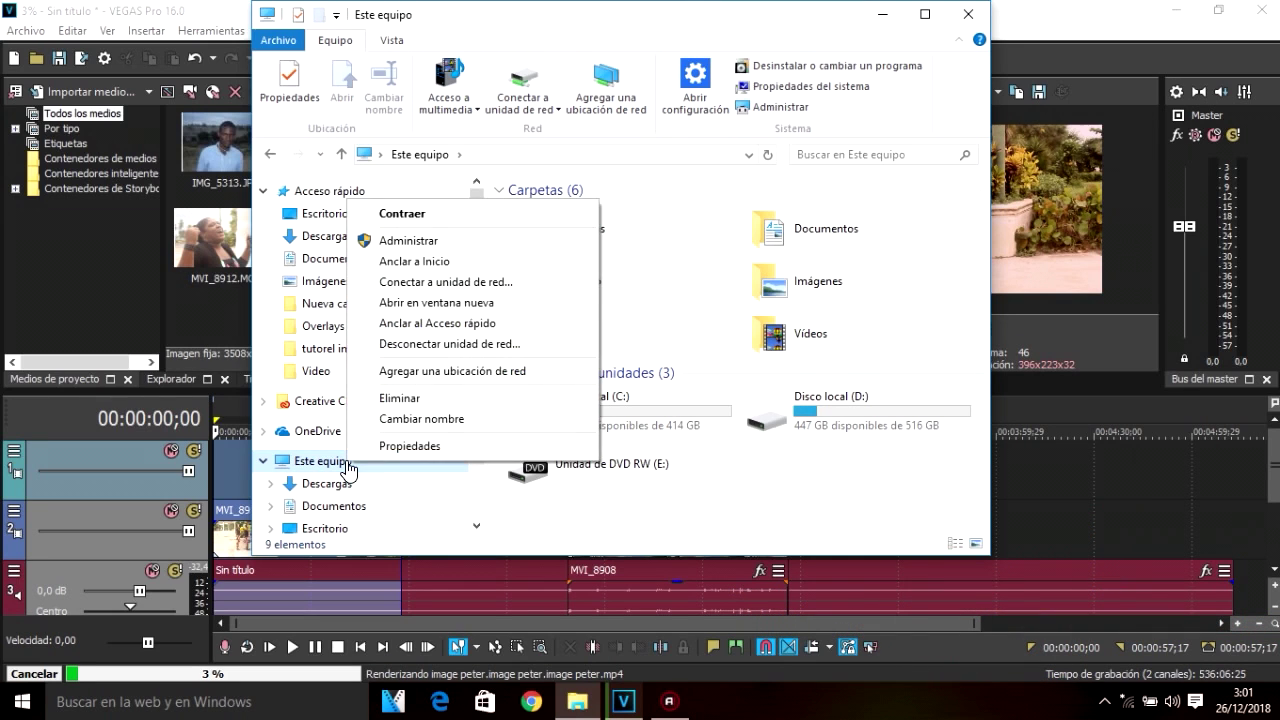
left_click(410, 447)
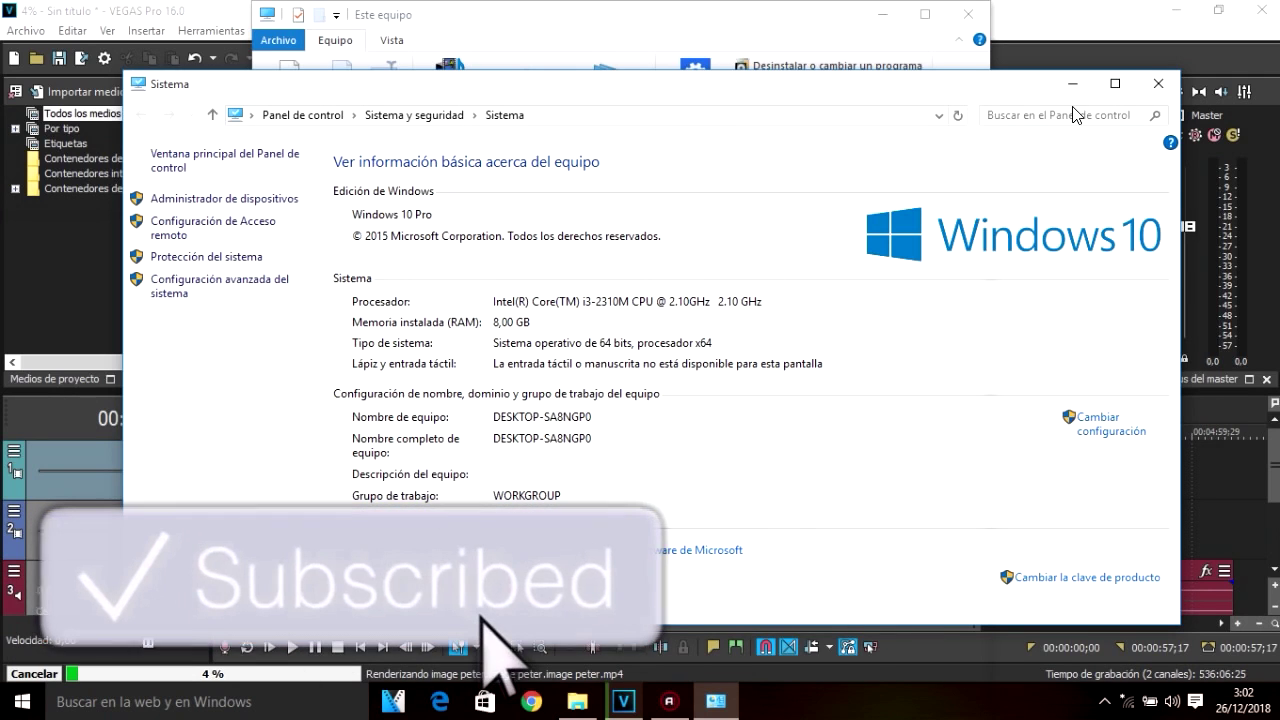
left_click(1150, 87)
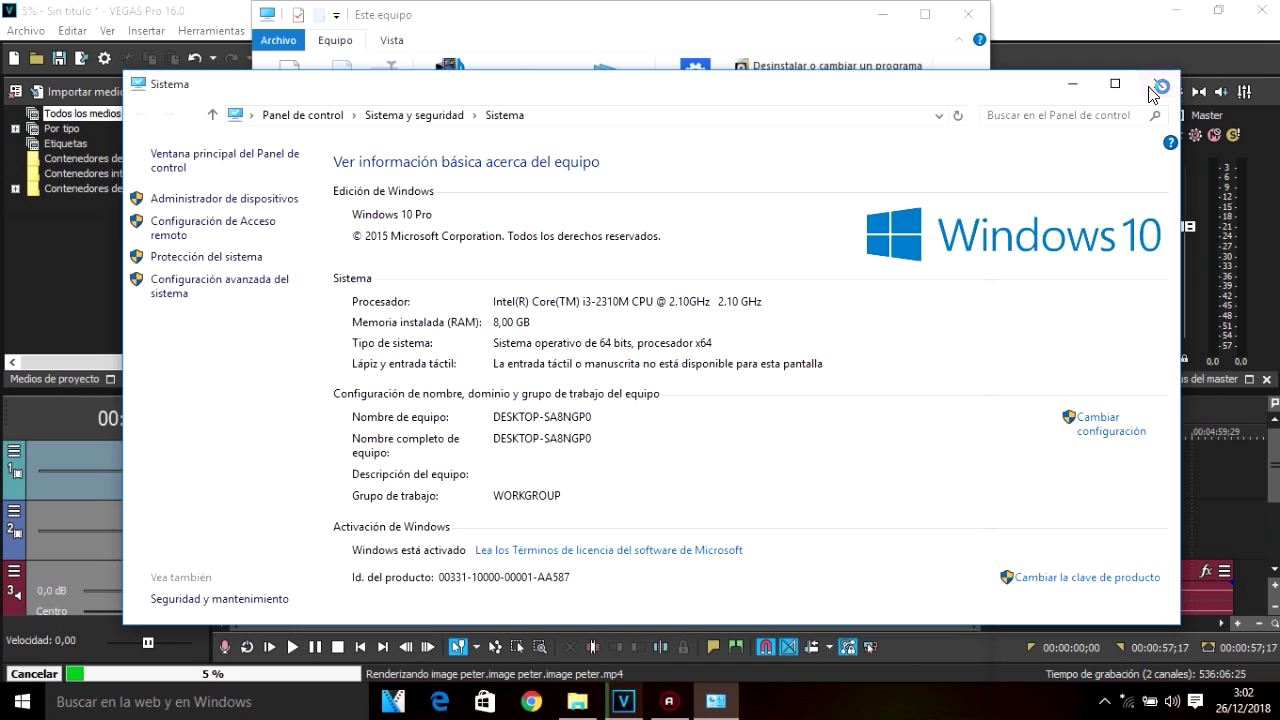
left_click(960, 16)
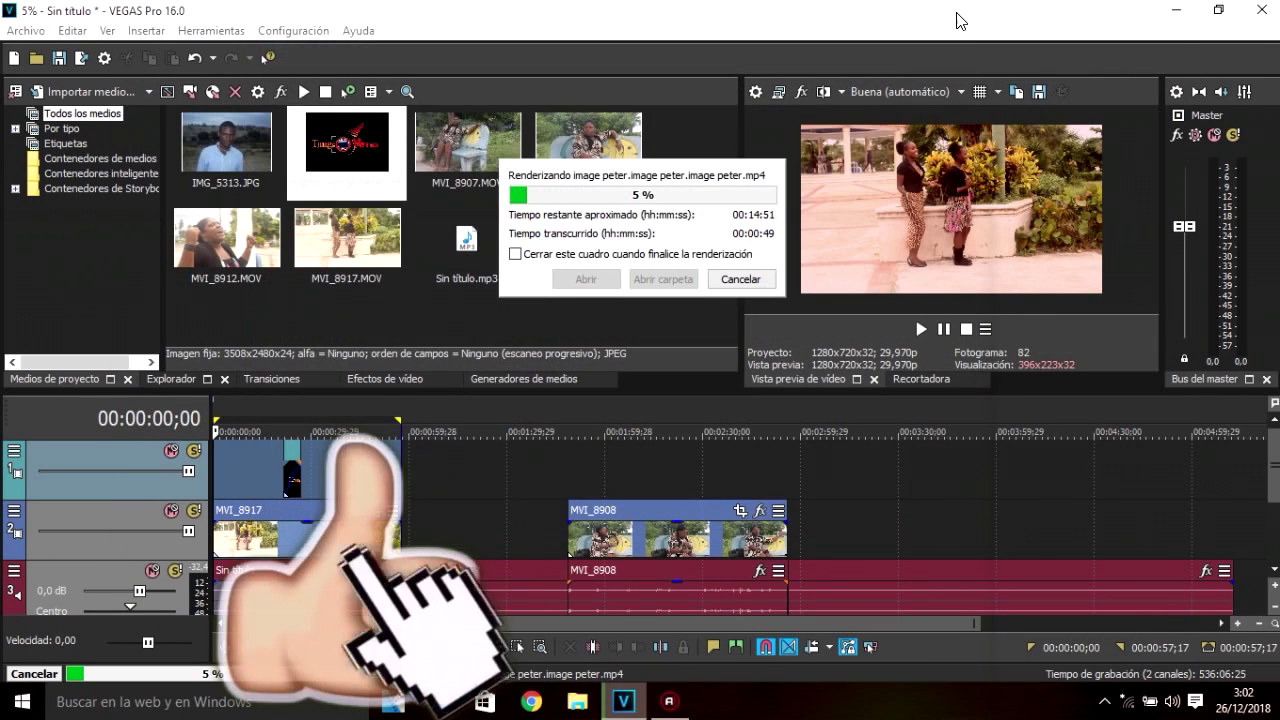